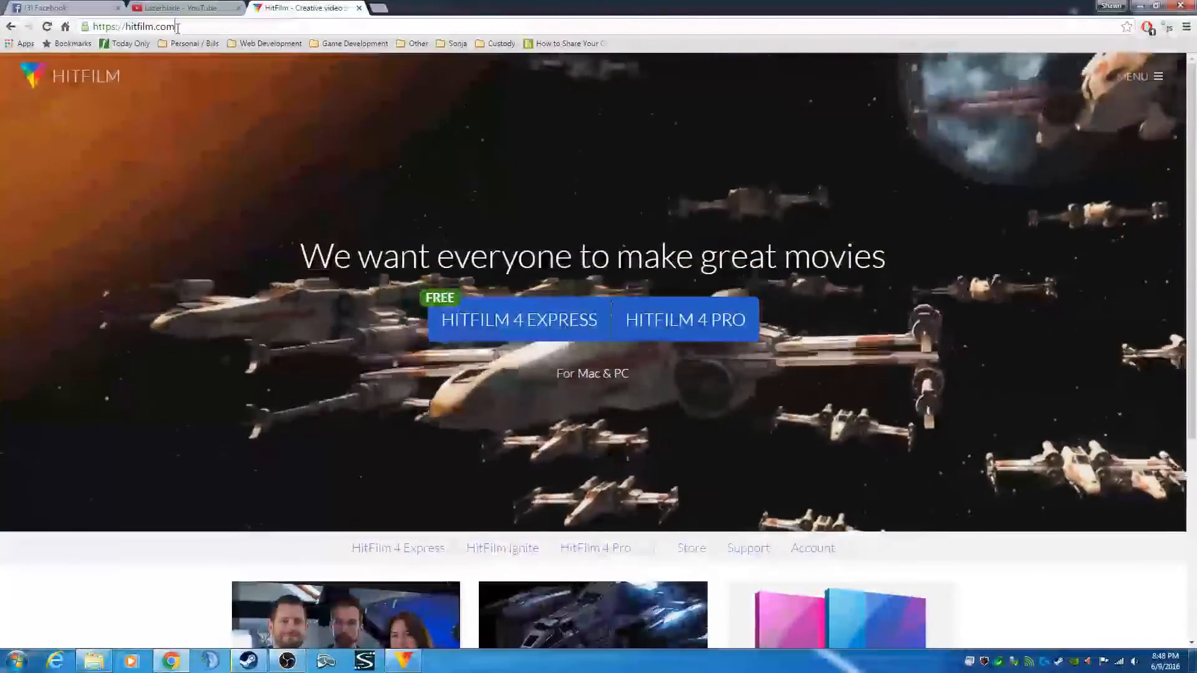
- Open the HitFilm 4 Express product page on hitfilm.com, then switch to the HitFilm 4 Express application
left_click_drag(176, 28, 92, 31)
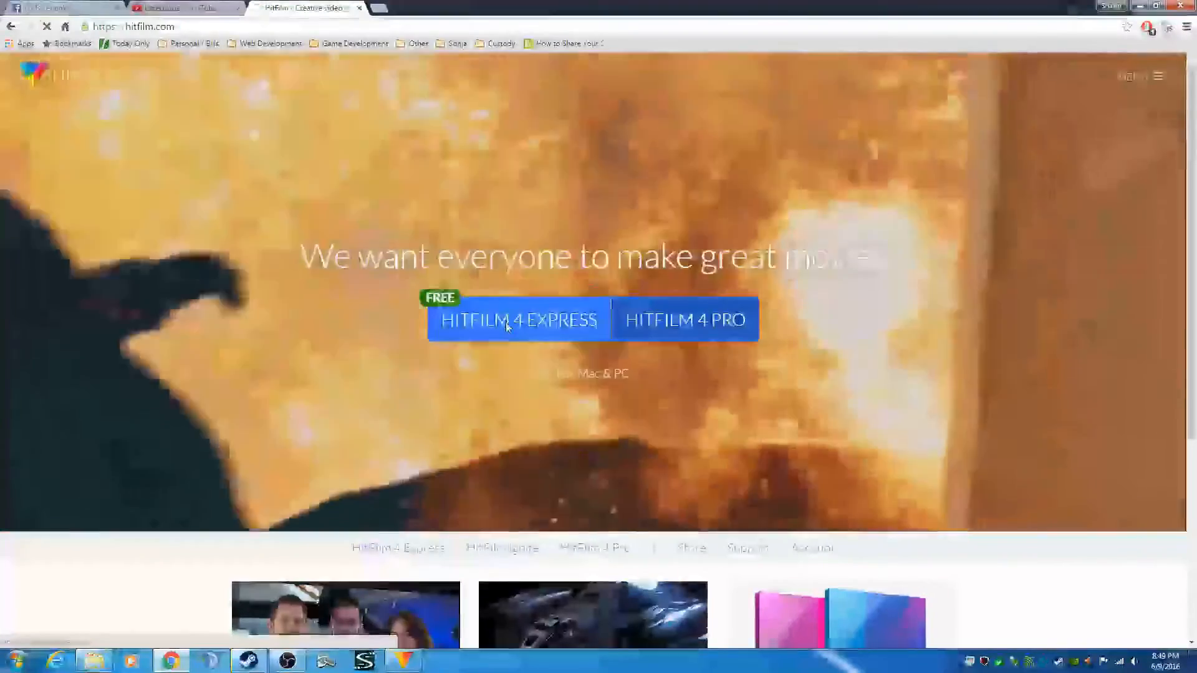
left_click(508, 327)
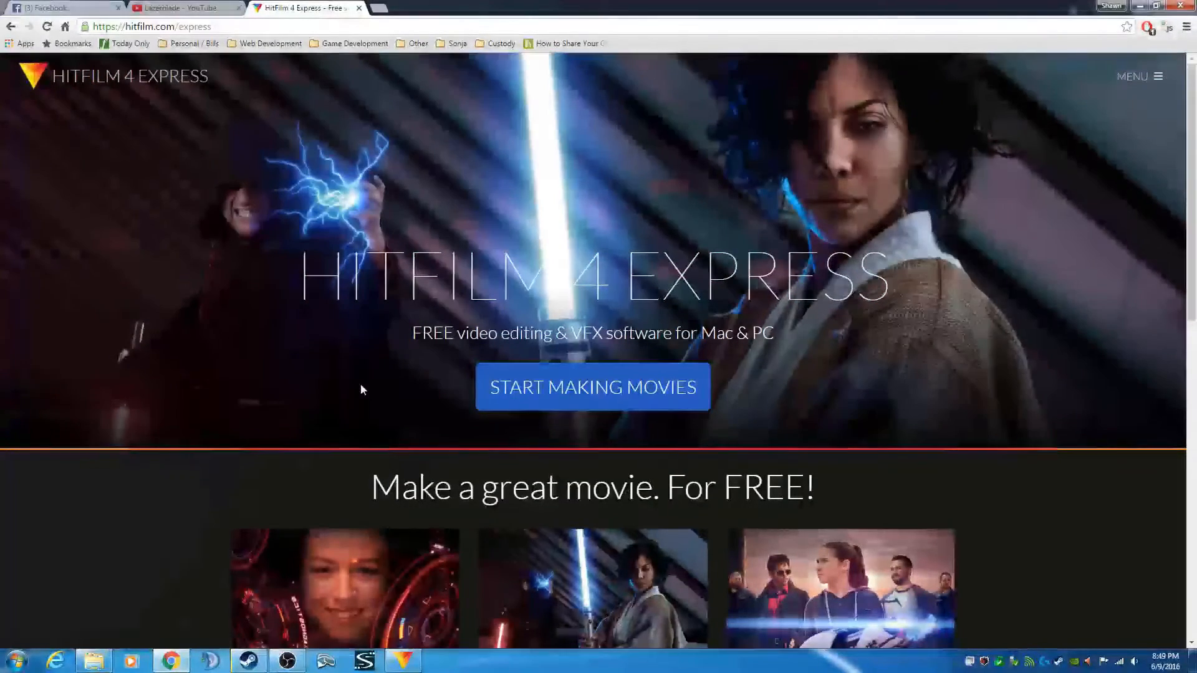
left_click(404, 661)
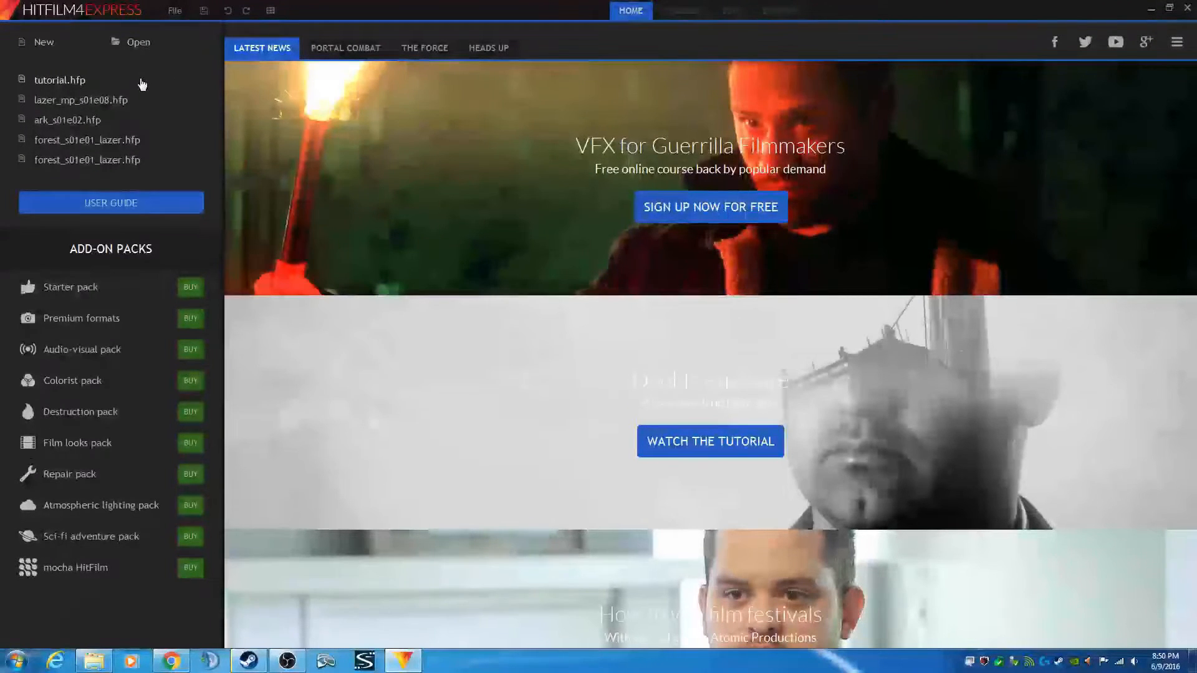
- Create a new project using the 1080p Full HD @ 30 fps template with 4x MSAA antialiasing and start editing
left_click(41, 44)
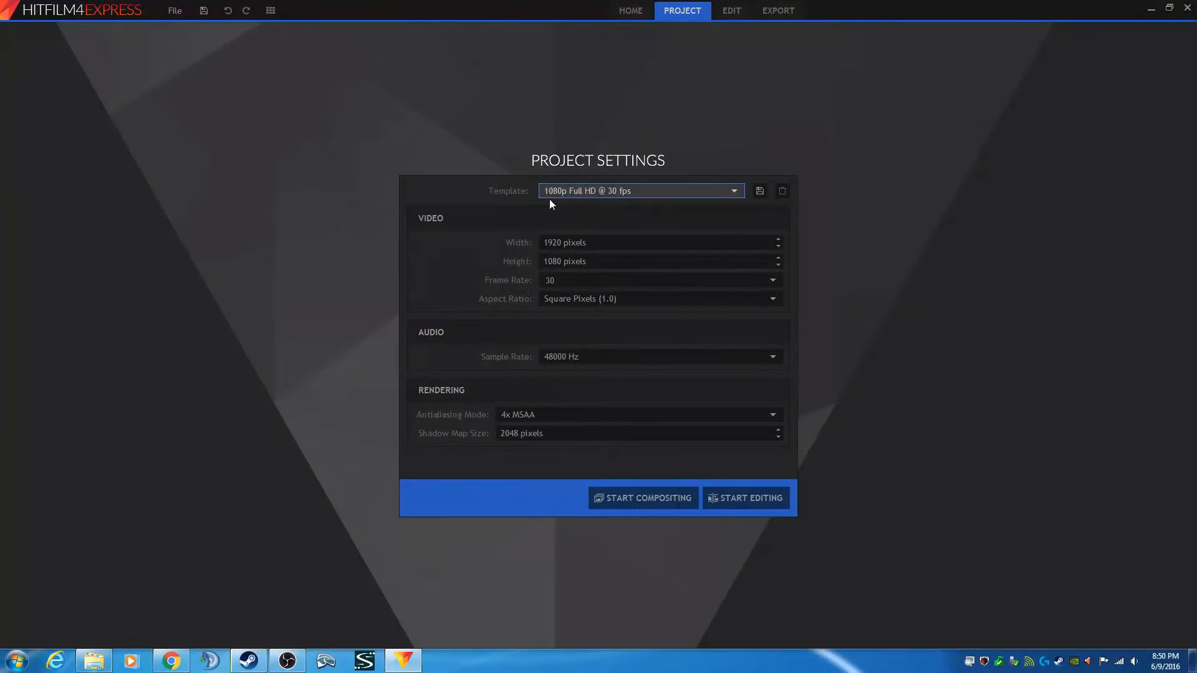
left_click(732, 193)
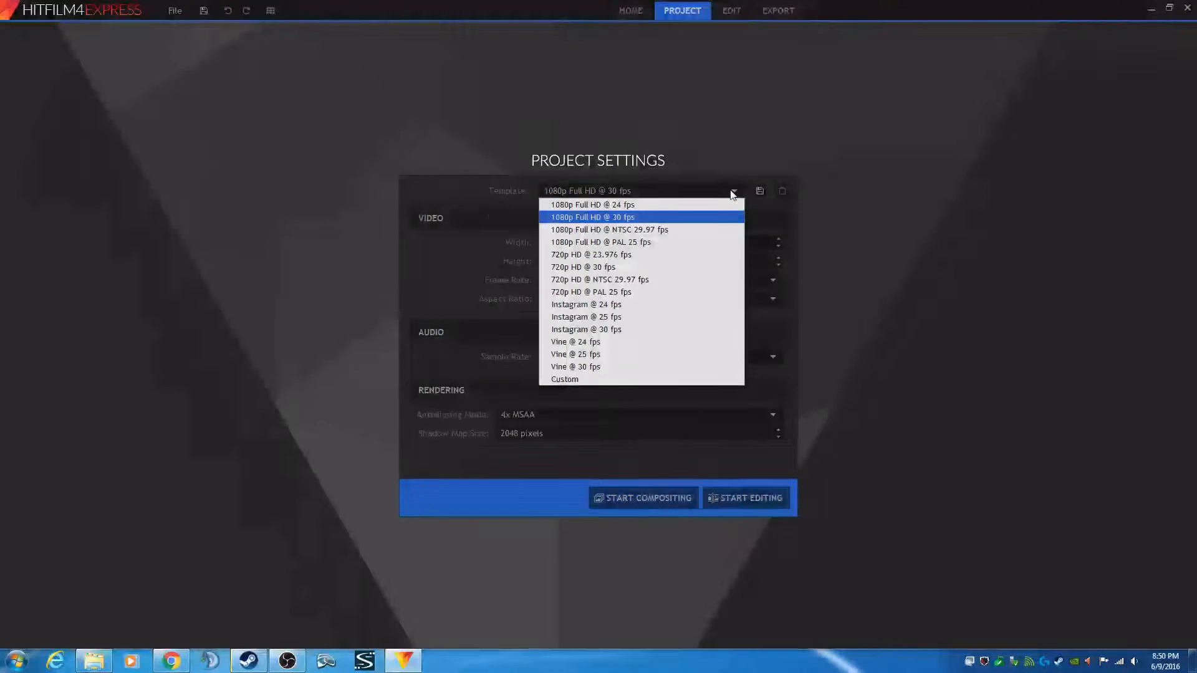
left_click(593, 218)
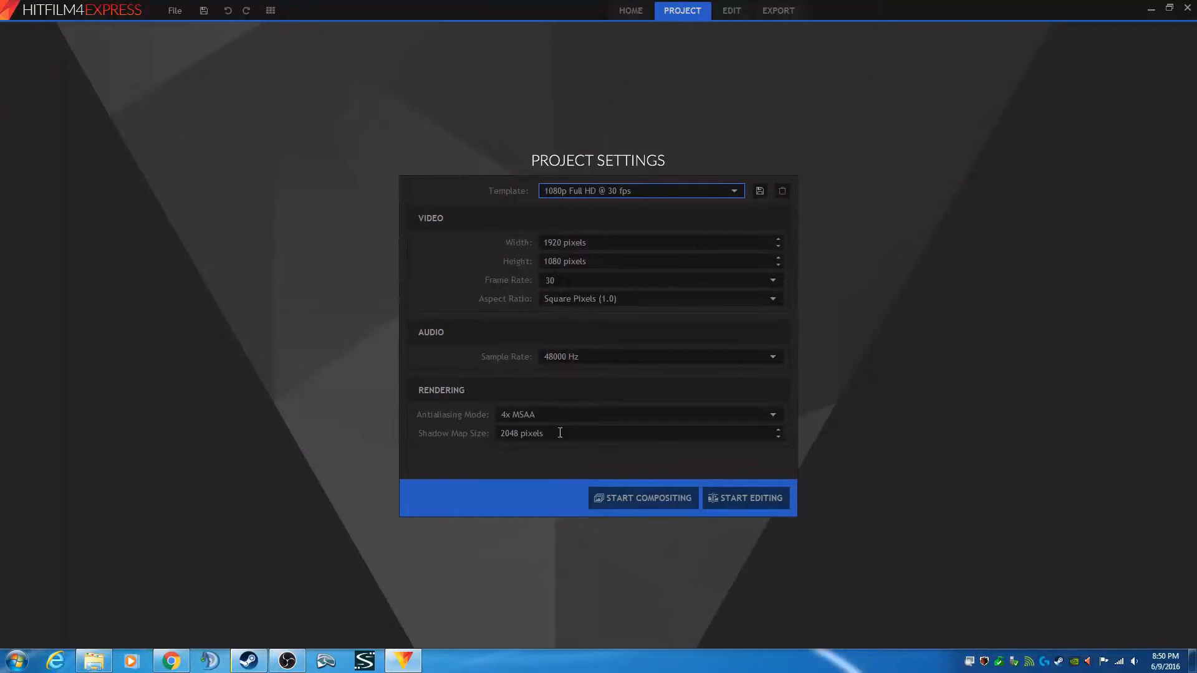
left_click(550, 416)
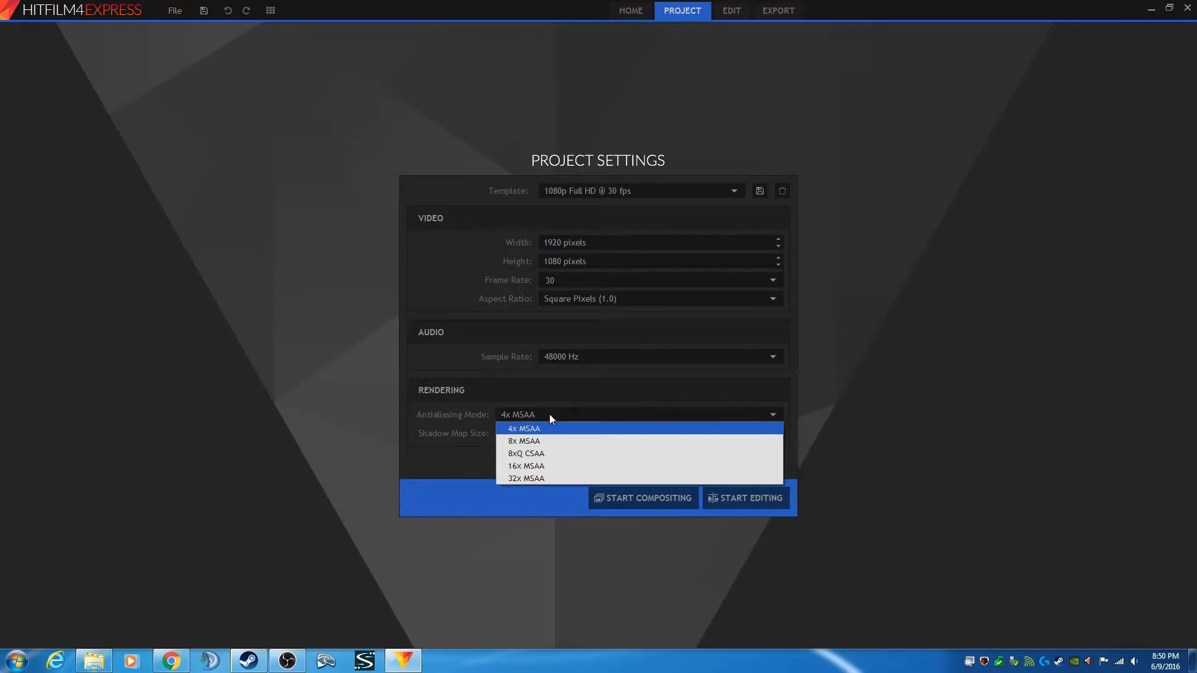
left_click(550, 416)
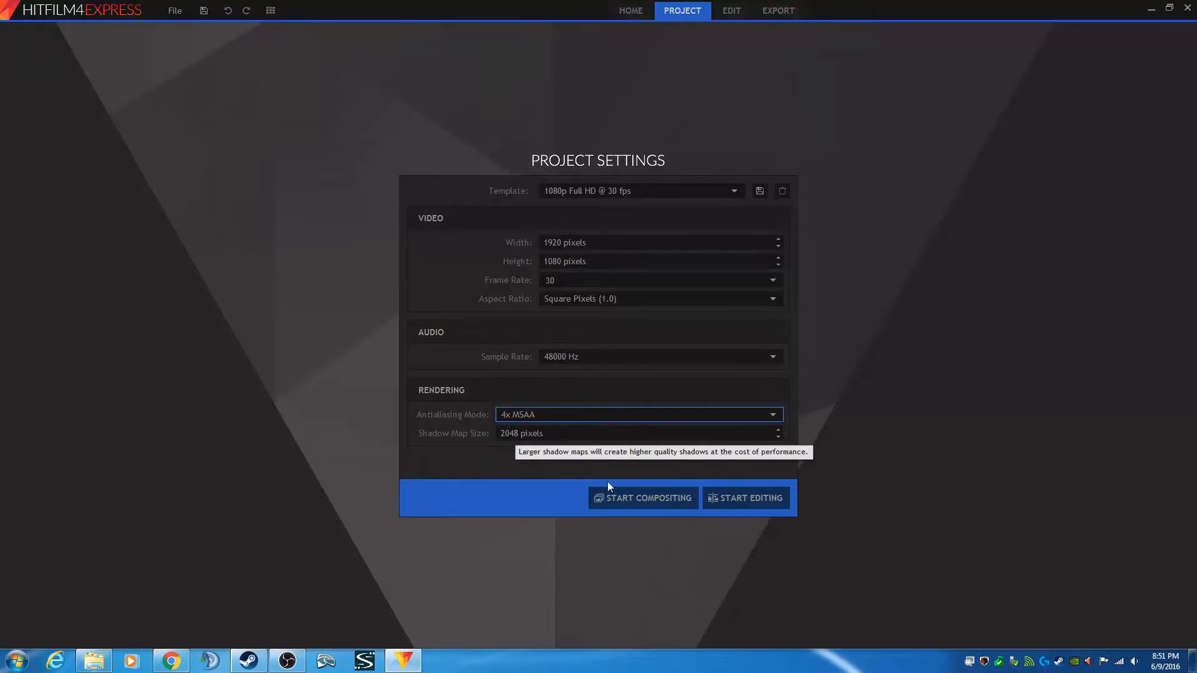
left_click(749, 498)
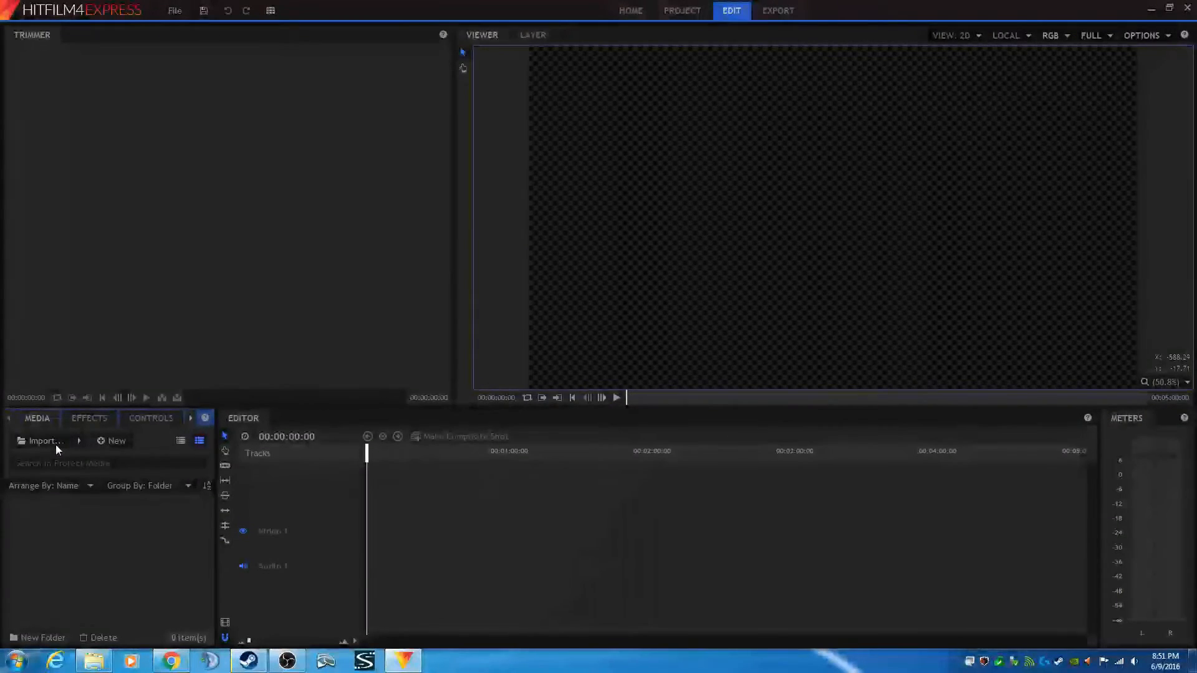
- Import Intro_lazer_s02e01, lazer_s02e01, lazer_s02e02, Outro and saber_s02e01 from the 7days_season2 folder into the project media
left_click(55, 444)
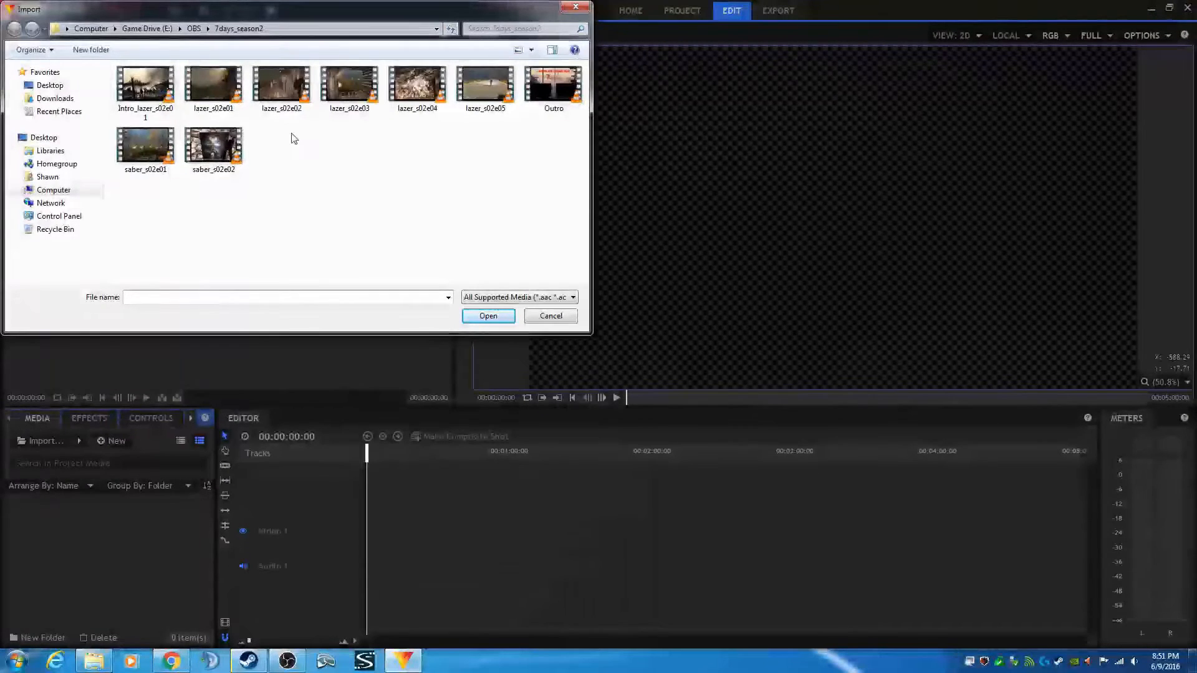
left_click(147, 85)
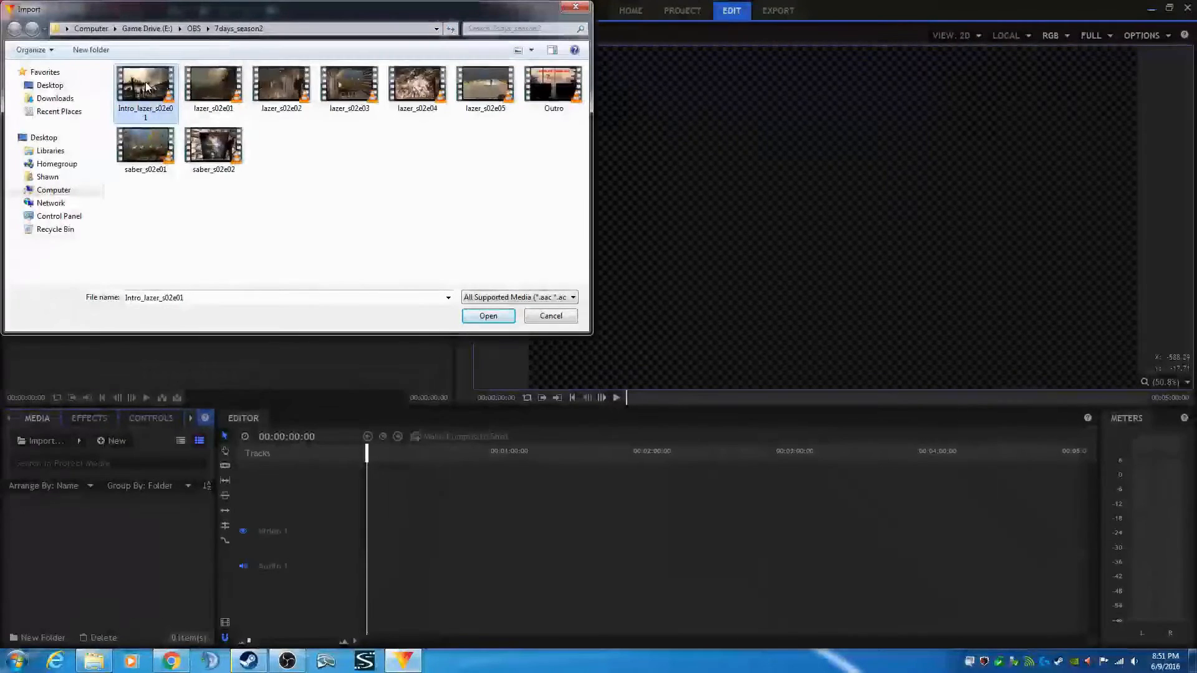
left_click(218, 84, "ctrl")
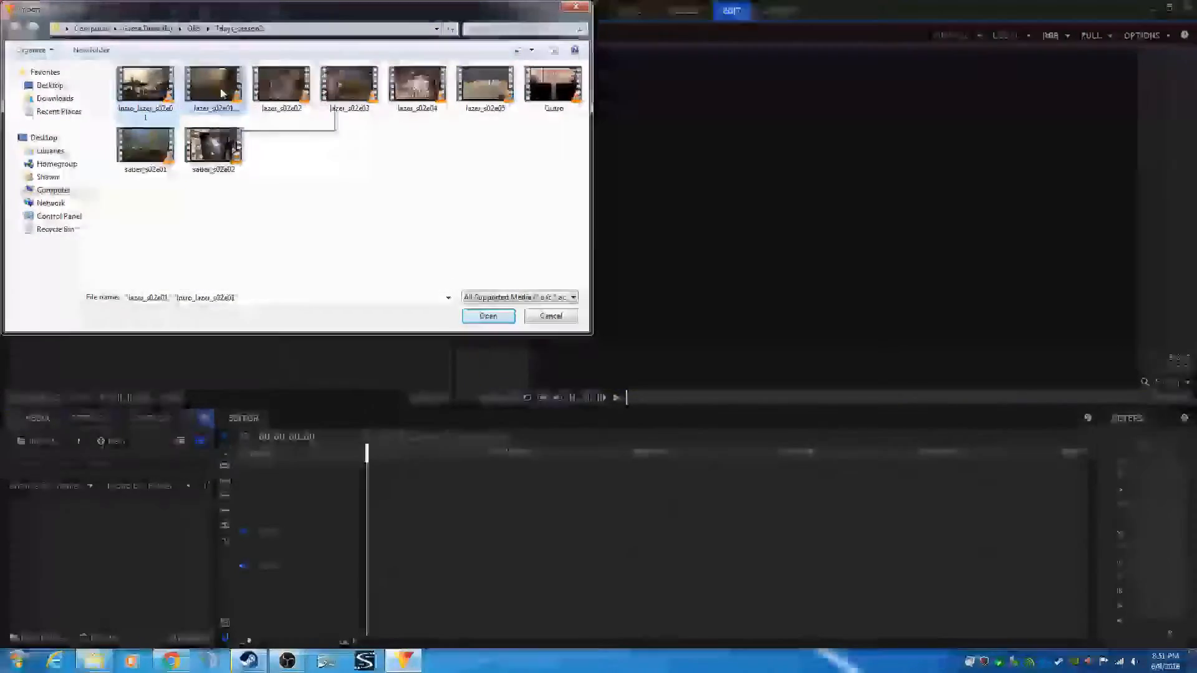
left_click(290, 79, "ctrl")
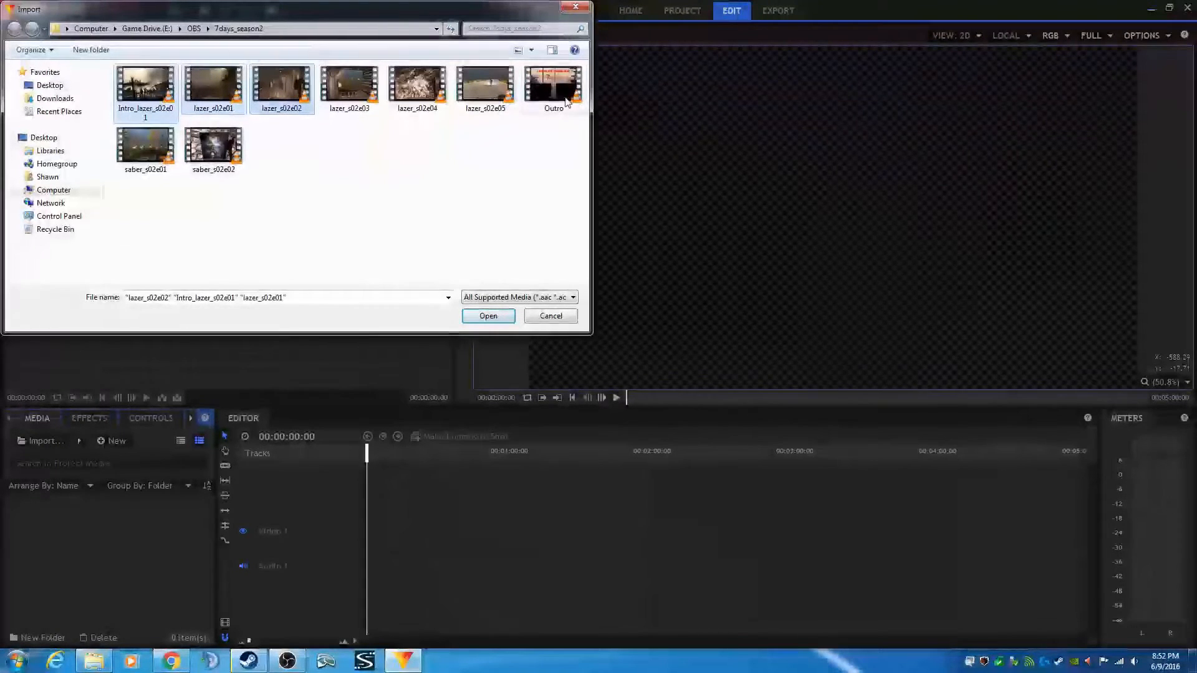
left_click(553, 77, "ctrl")
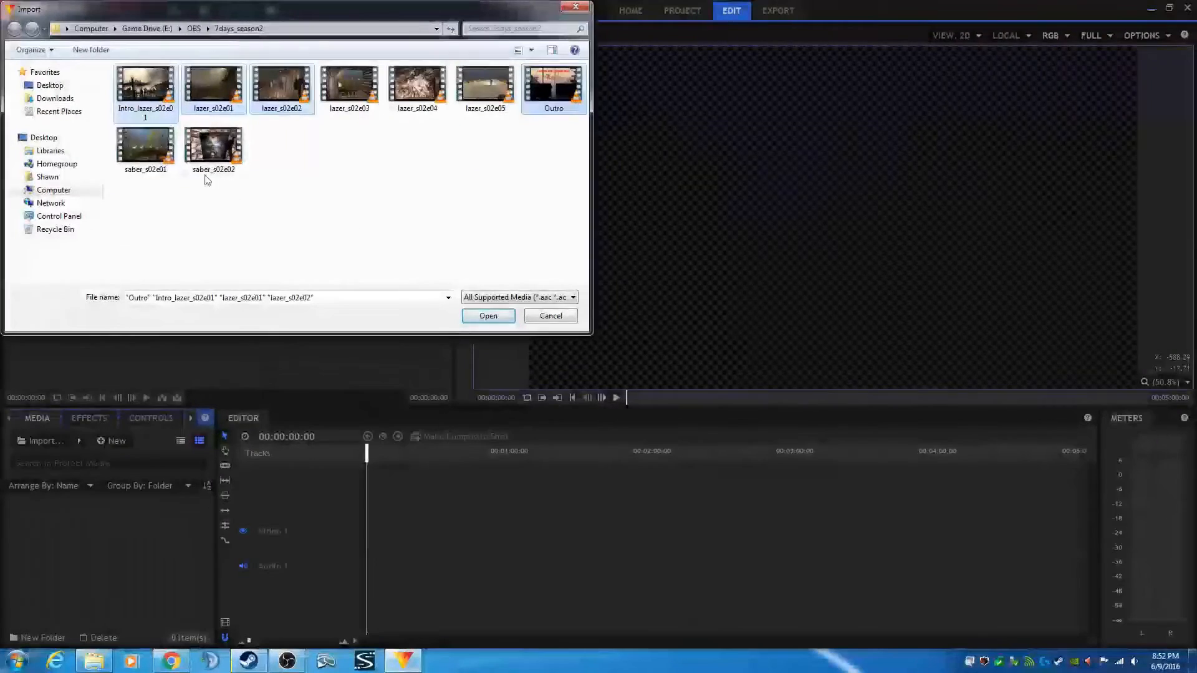
left_click(136, 156, "ctrl")
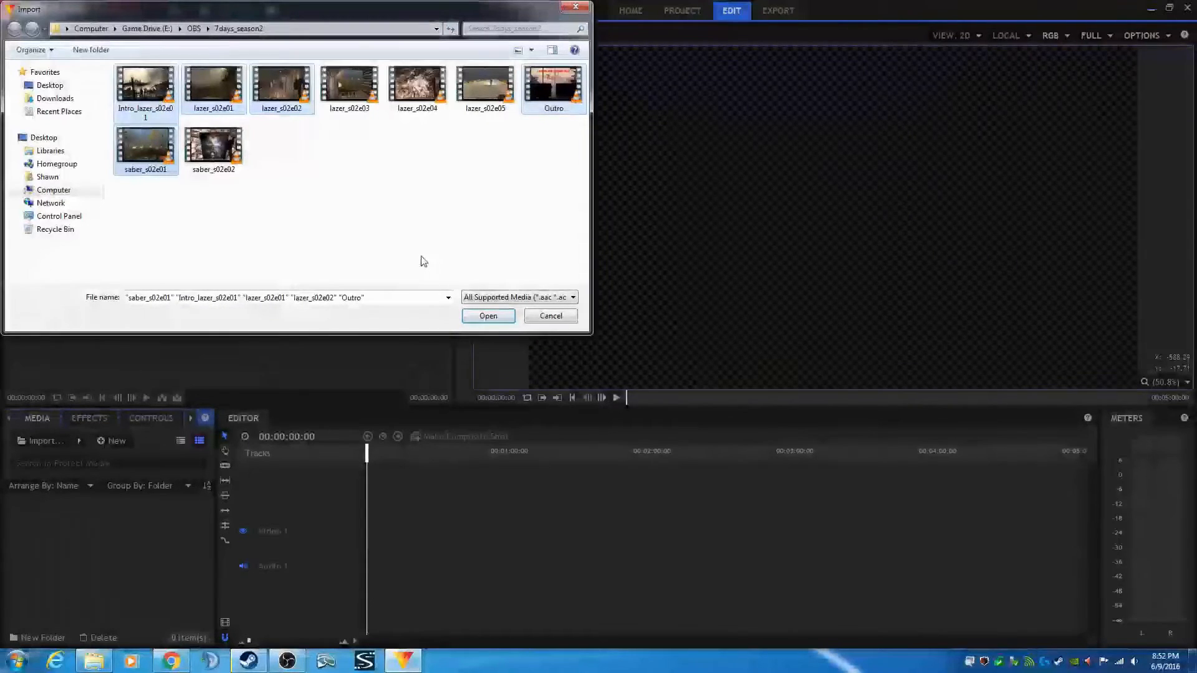
left_click(488, 317)
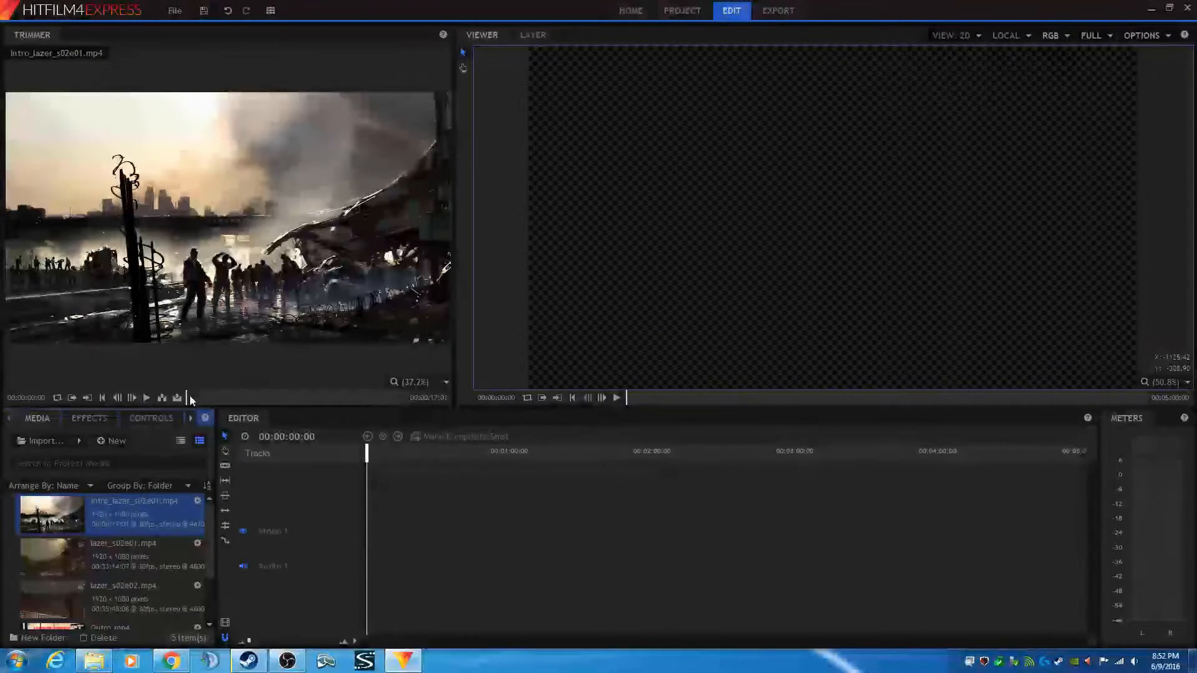
- Preview the Intro_lazer_s02e01 clip in the trimmer and insert it at the start of the timeline
left_click(242, 396)
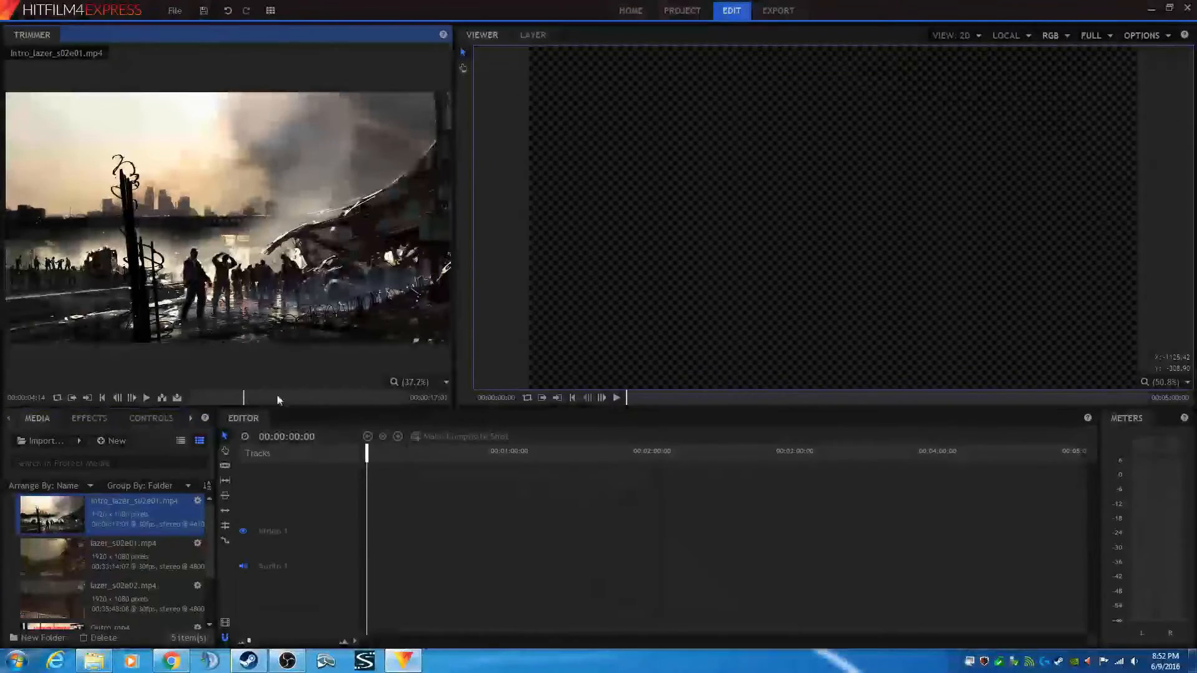
left_click(310, 397)
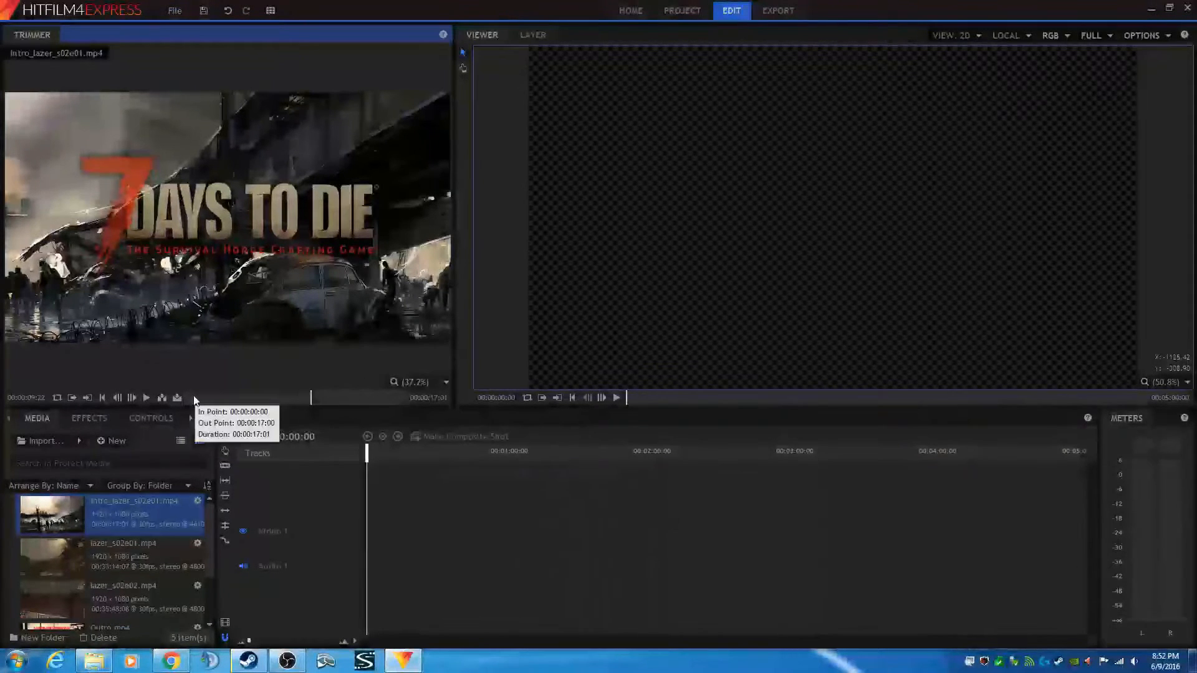
left_click(162, 398)
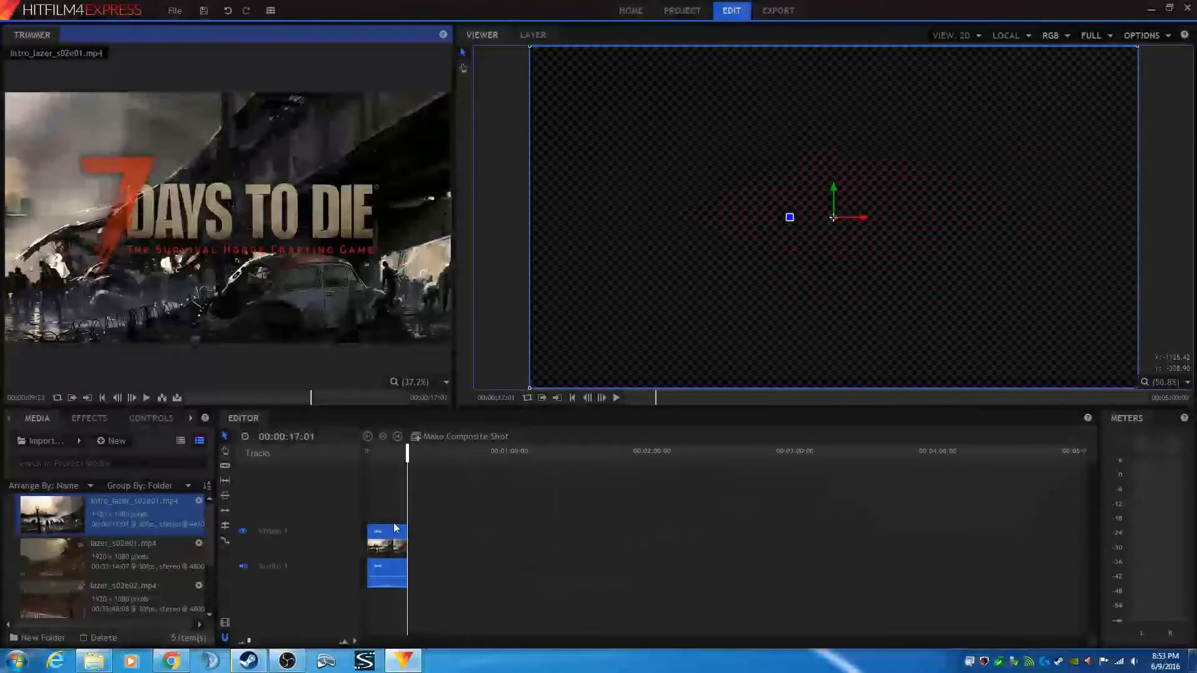
- Insert lazer_s02e01 into the timeline right after the intro clip
left_click(120, 561)
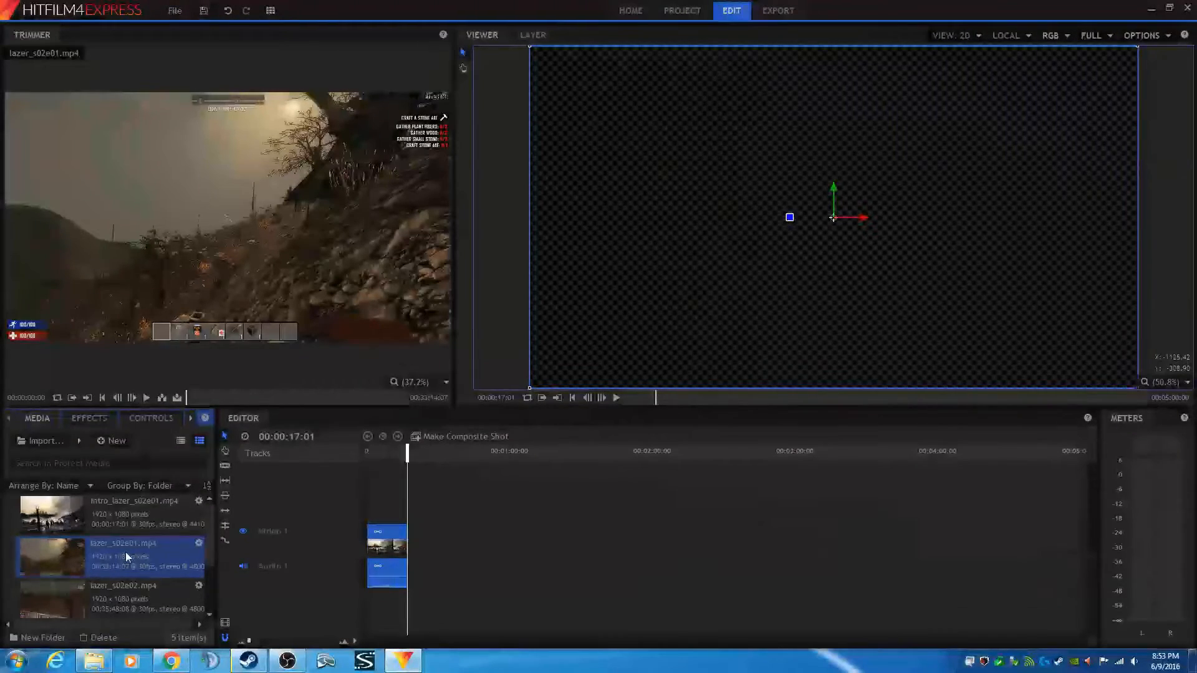
left_click(162, 399)
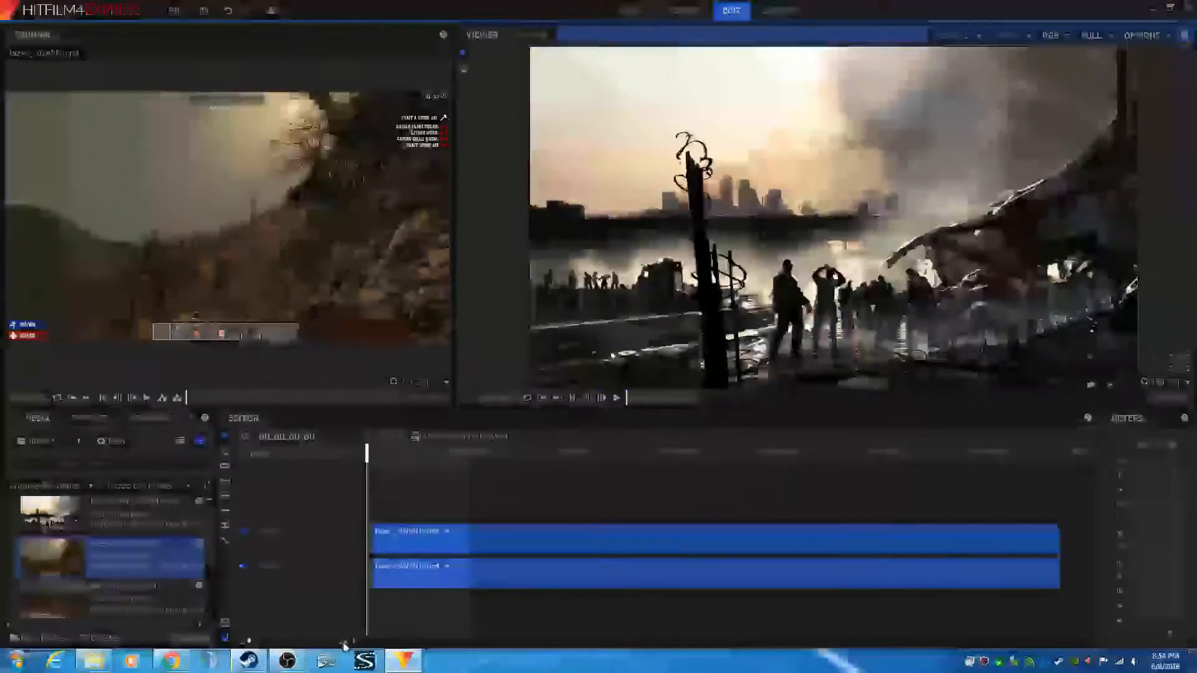
left_click(344, 642)
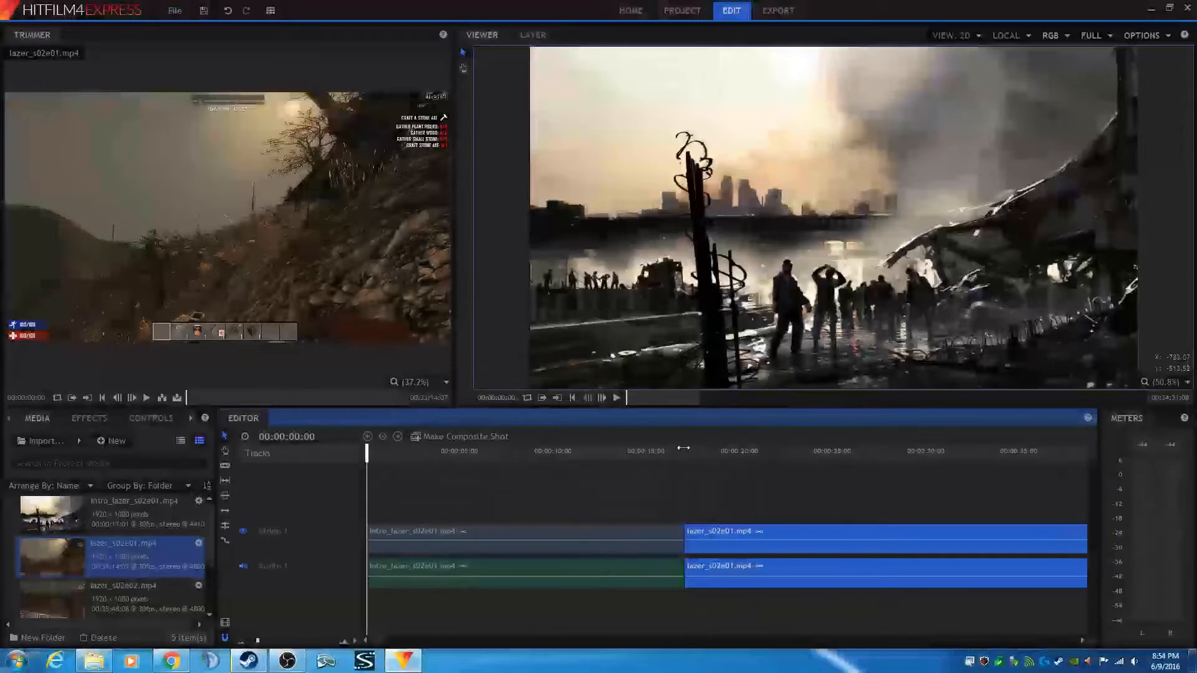
- Place the playhead at the boundary between the intro and lazer_s02e01 clips, at 00:00:17:01
left_click(684, 448)
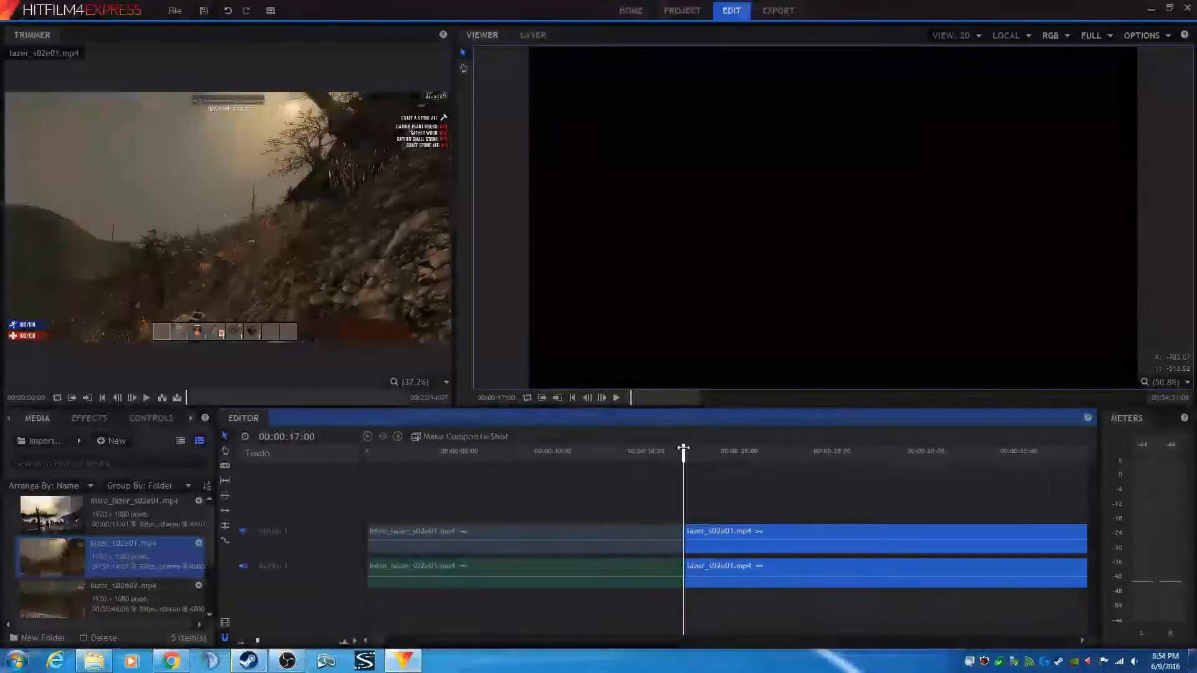
double_click(602, 398)
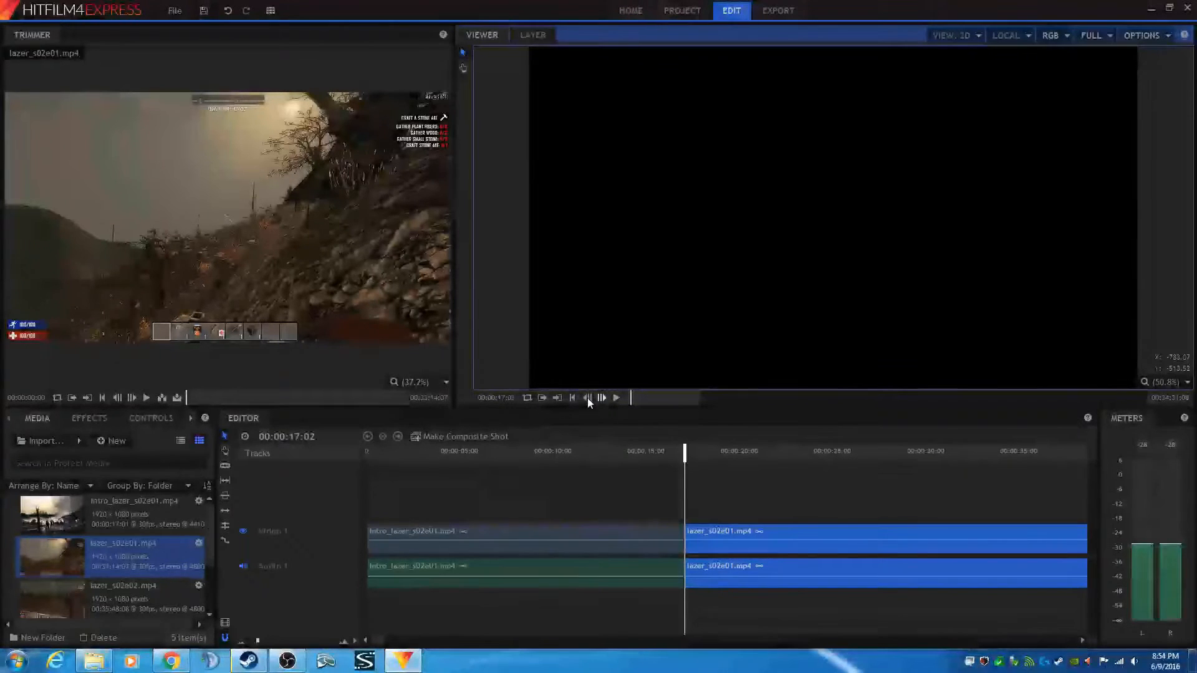
left_click(588, 398)
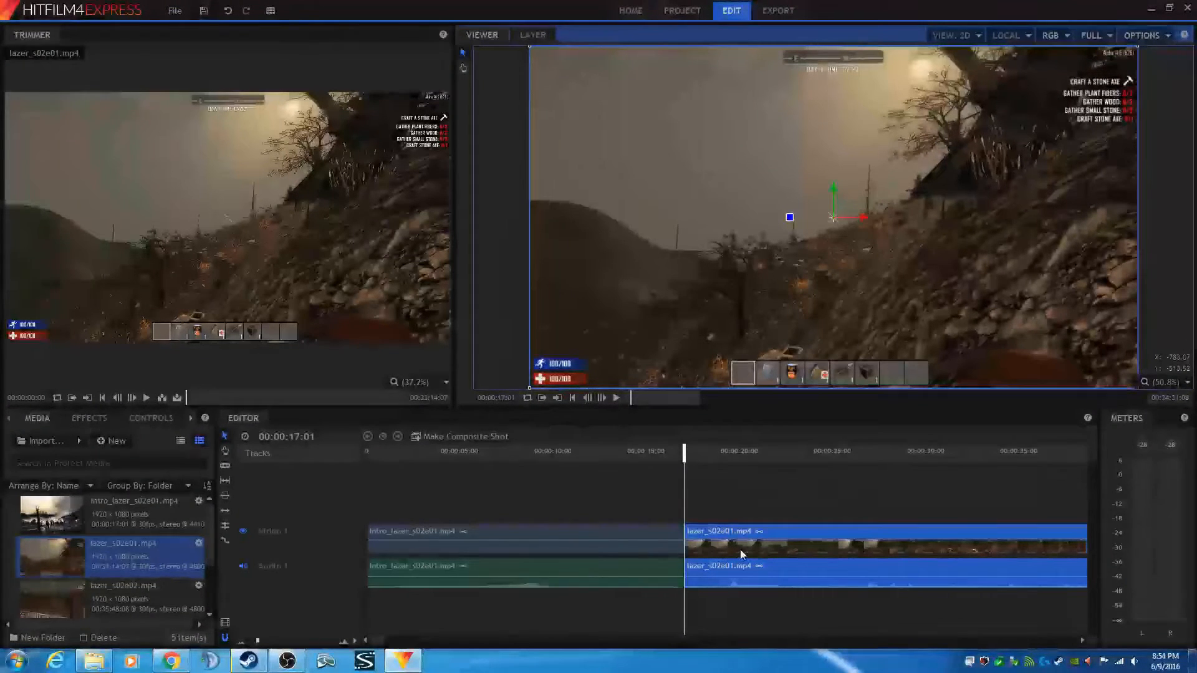
- Add saber_s02e01 onto a new video track above lazer_s02e01, starting at the playhead
left_click(211, 585)
left_click(145, 595)
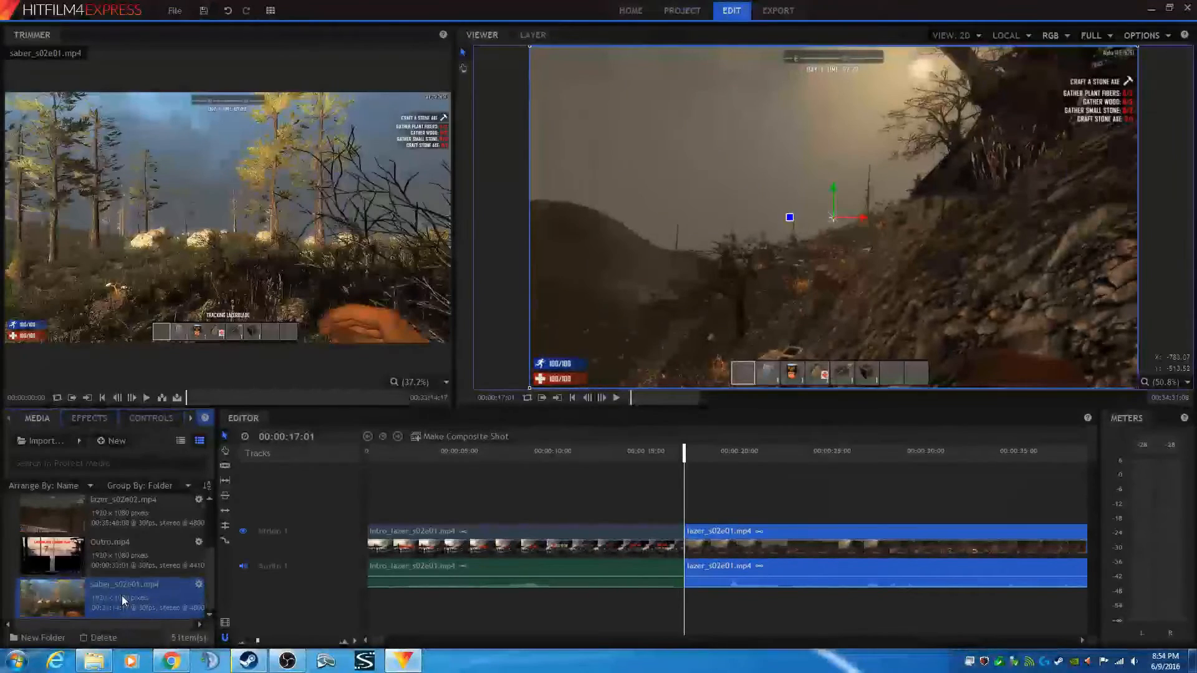
left_click_drag(121, 596, 683, 510)
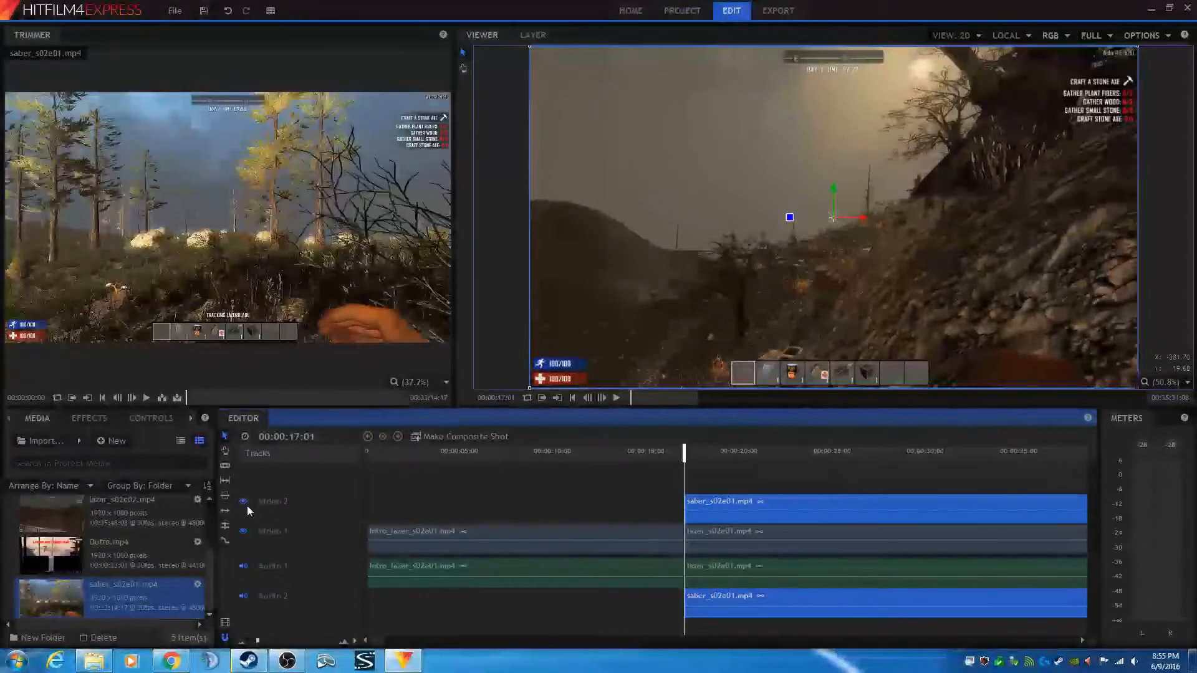
left_click(247, 506)
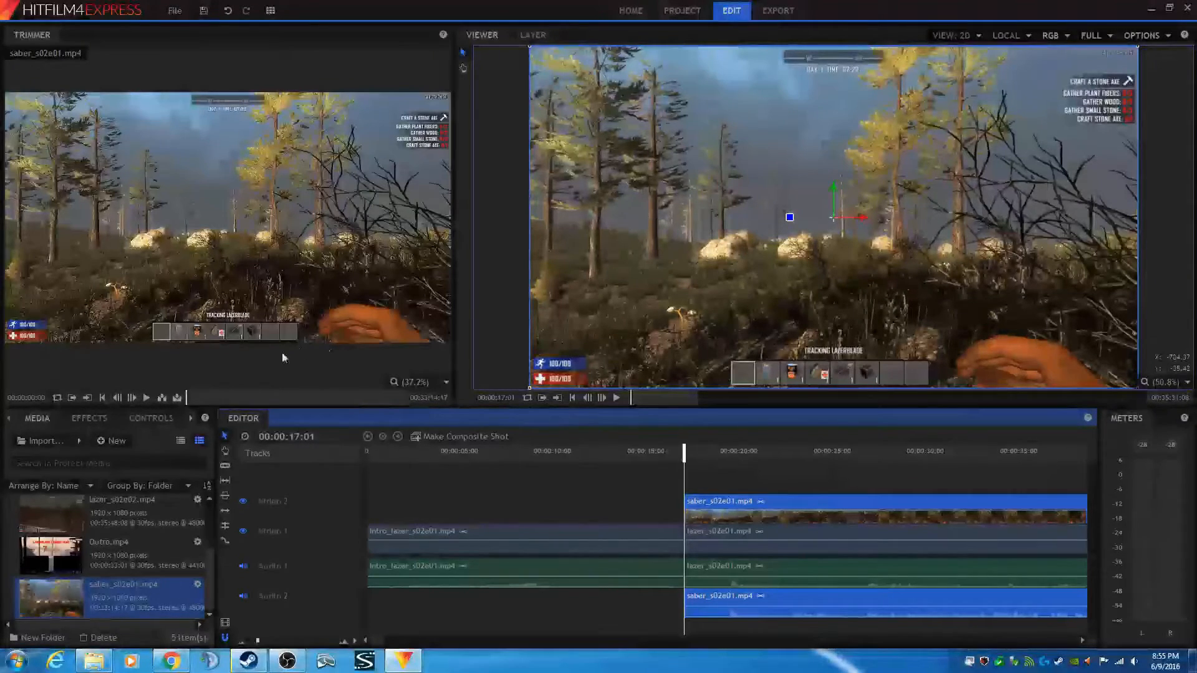
- Create a new composite shot and set its duration to 00:33:14:17
left_click(115, 442)
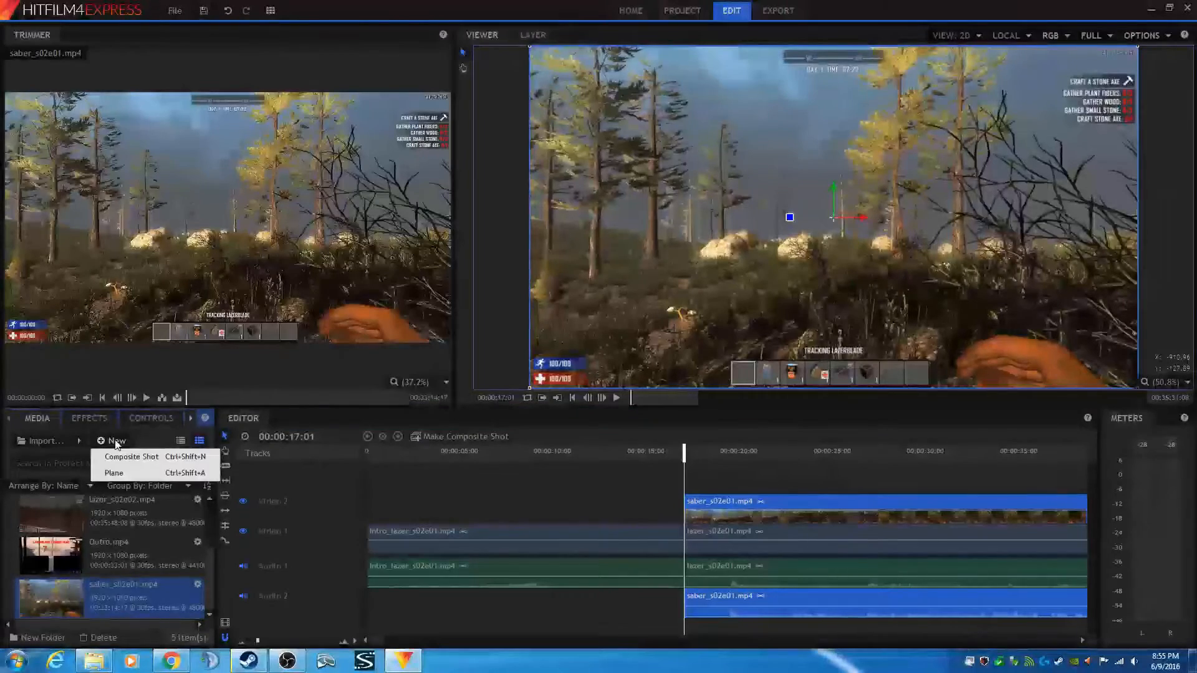
left_click(136, 461)
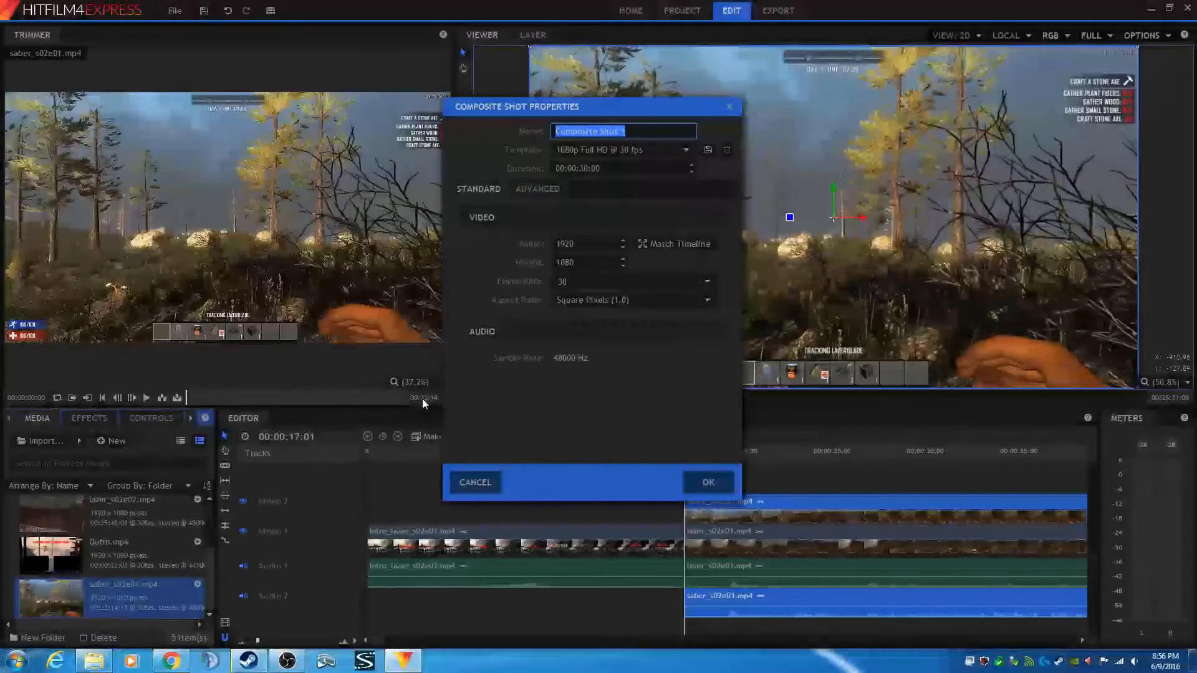
left_click(569, 168)
type("3")
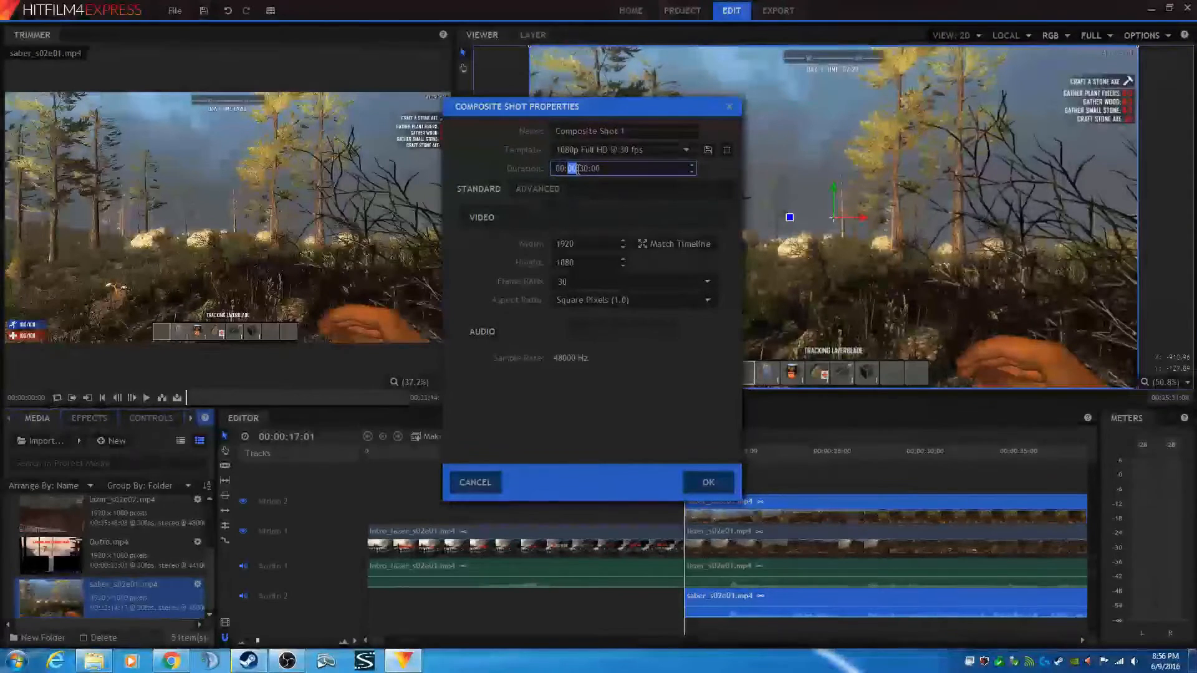
type("3:14")
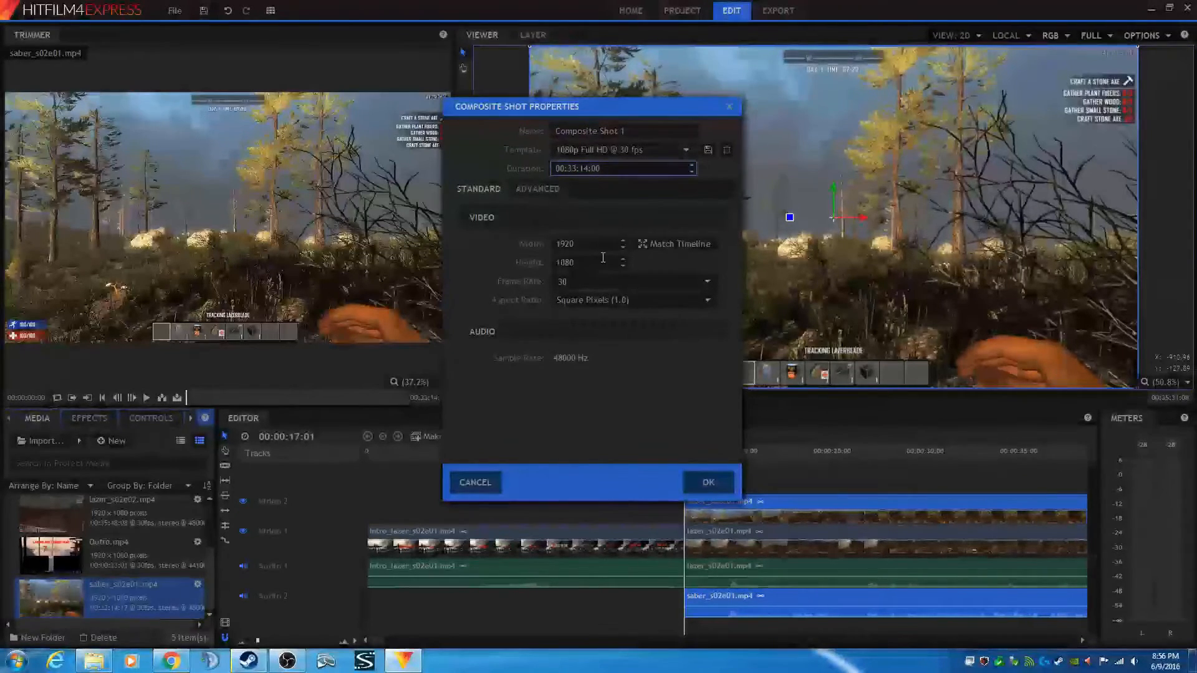
left_click_drag(567, 108, 602, 96)
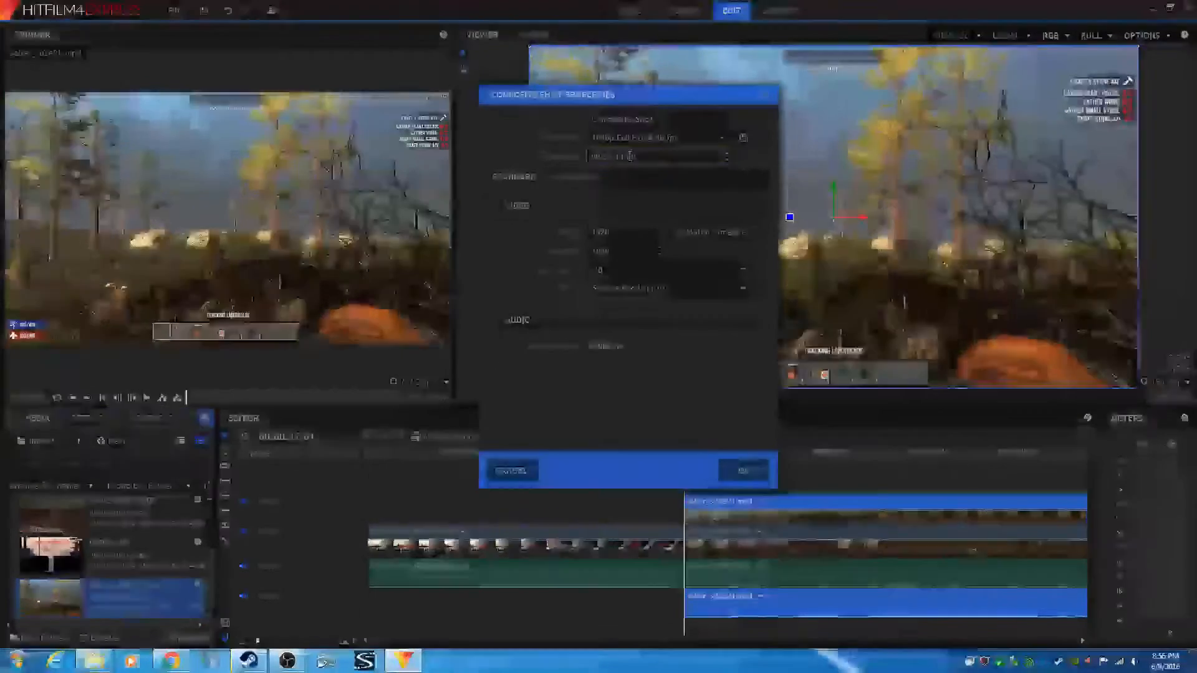
left_click_drag(629, 156, 639, 158)
type("17")
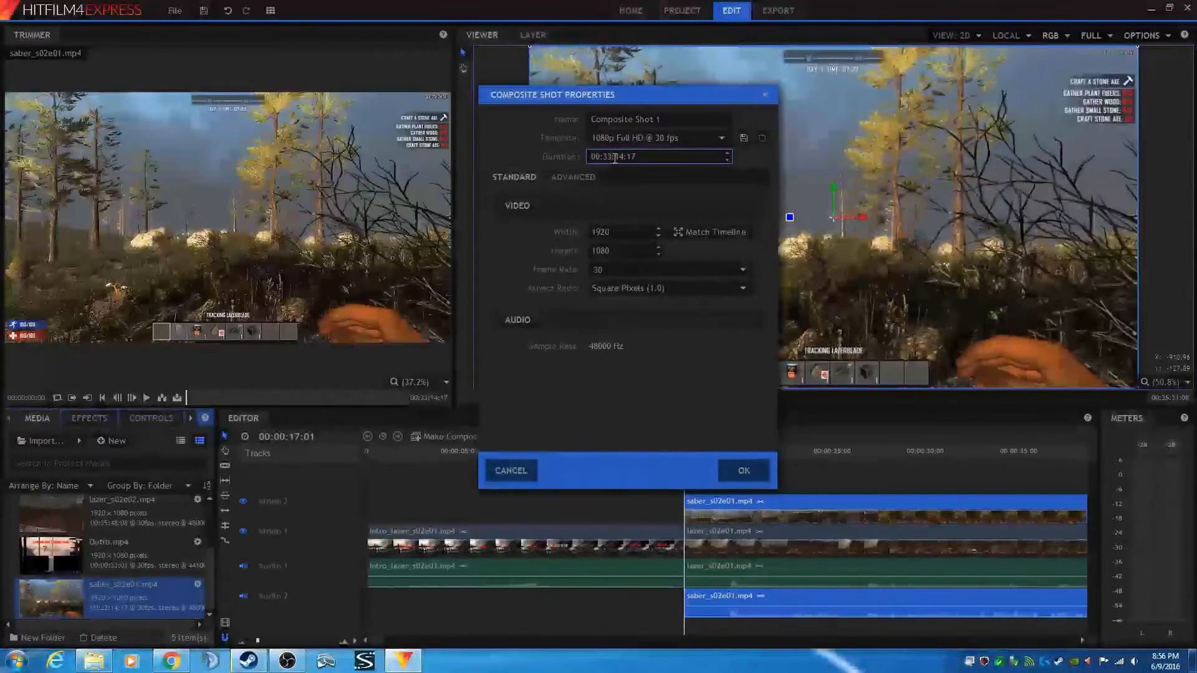
- Change the composite shot's duration to 00:33:00:00 and confirm its properties
left_click_drag(616, 159, 644, 157)
type("00:00")
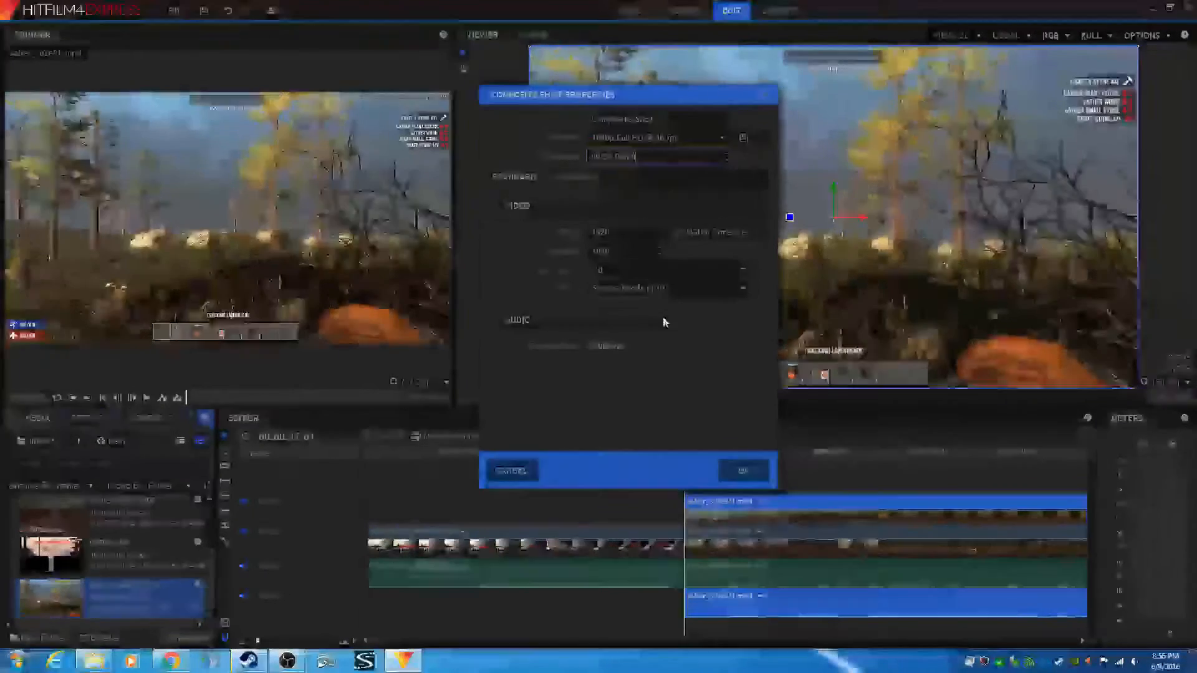
left_click(744, 470)
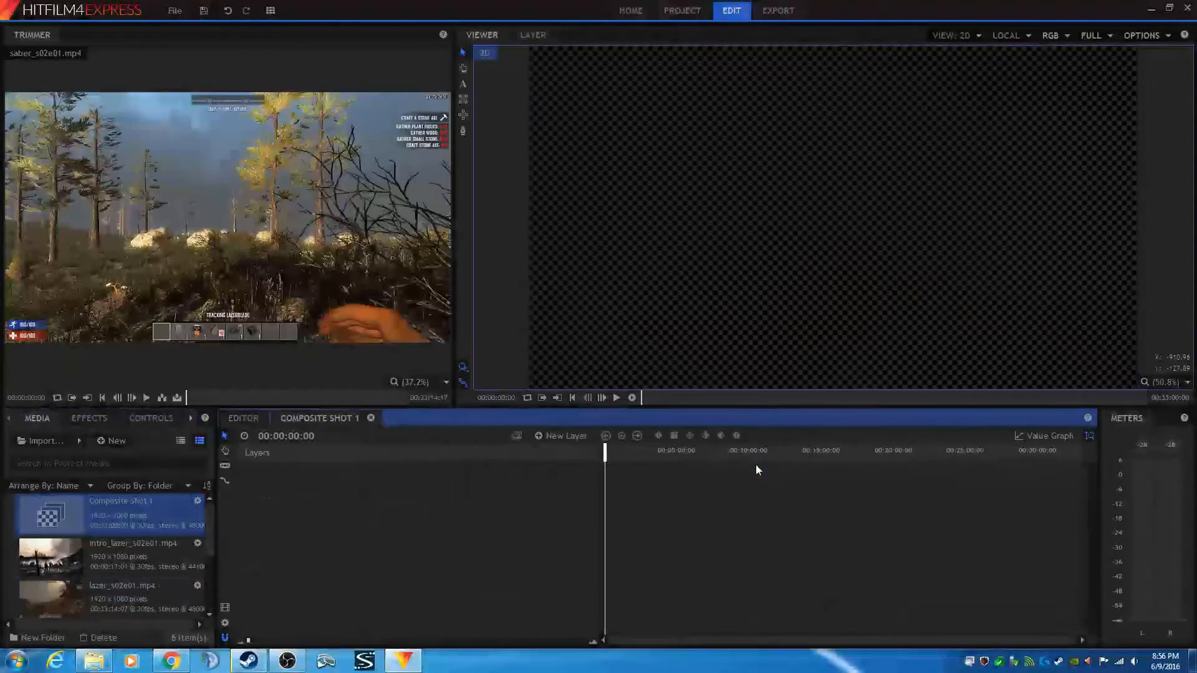
- Rename the new composite shot to Nametag
right_click(140, 502)
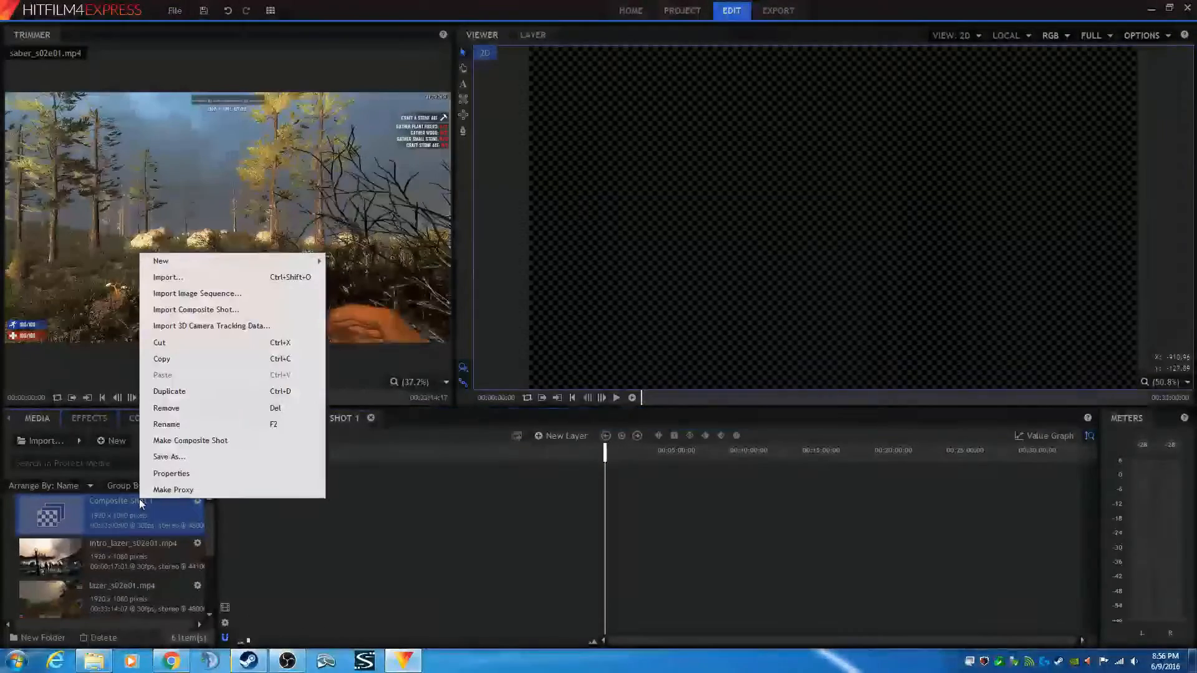
left_click(164, 428)
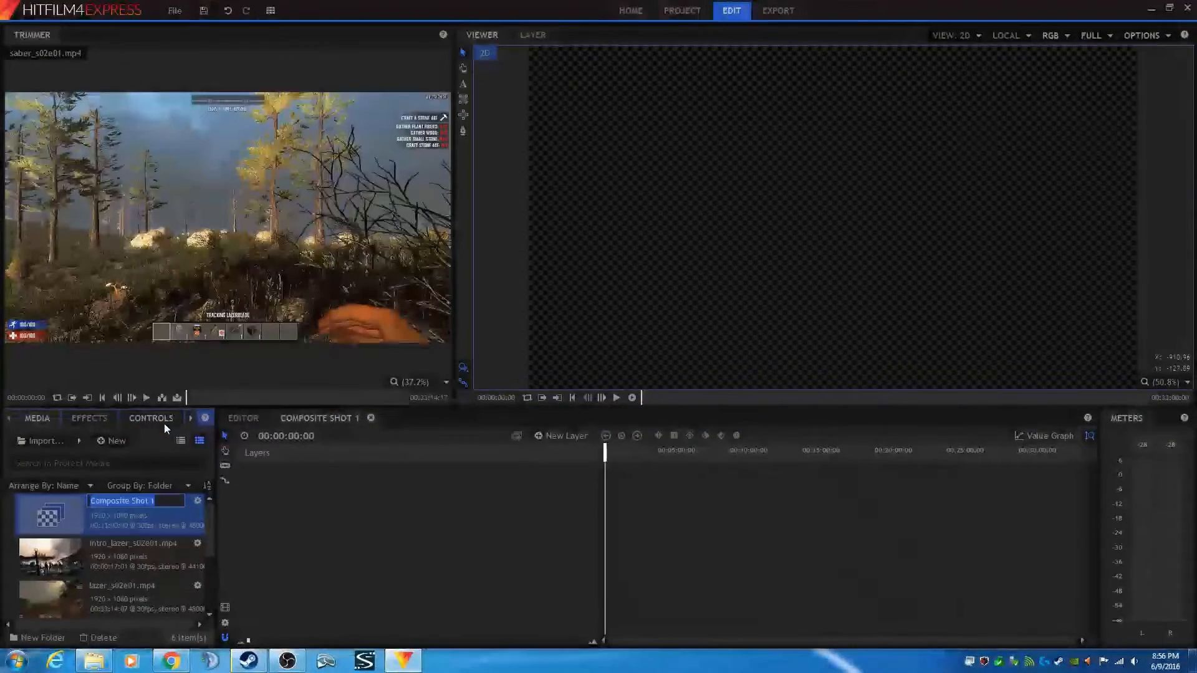
type("Nametag")
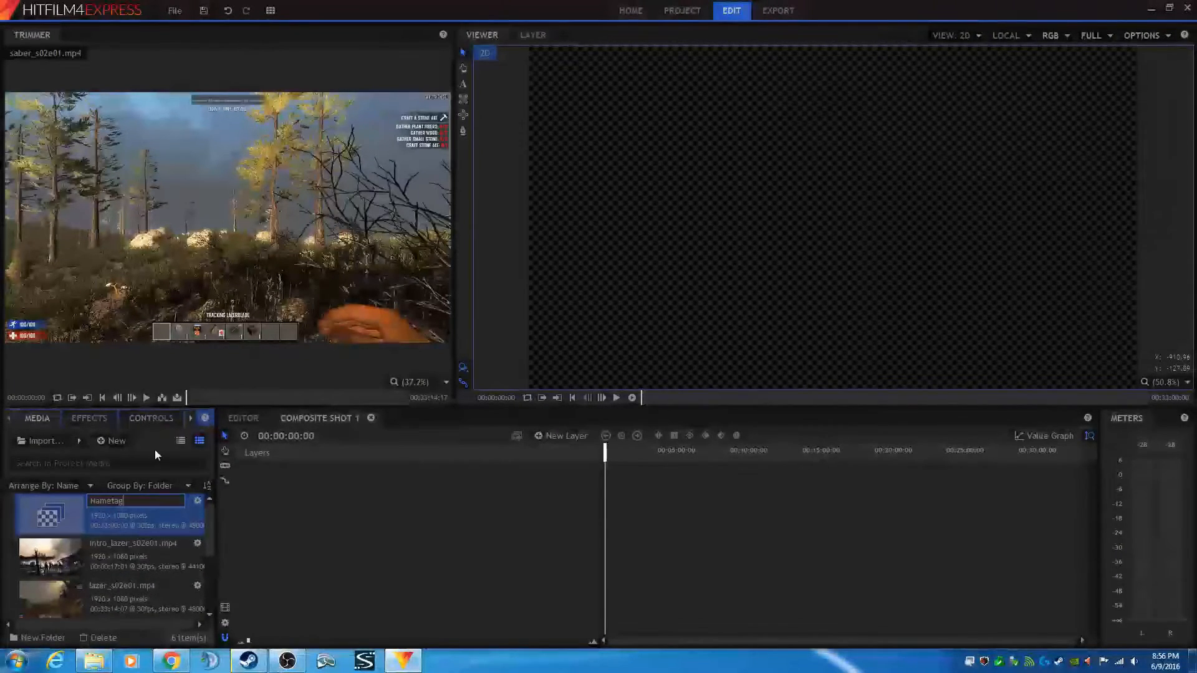
left_click(155, 451)
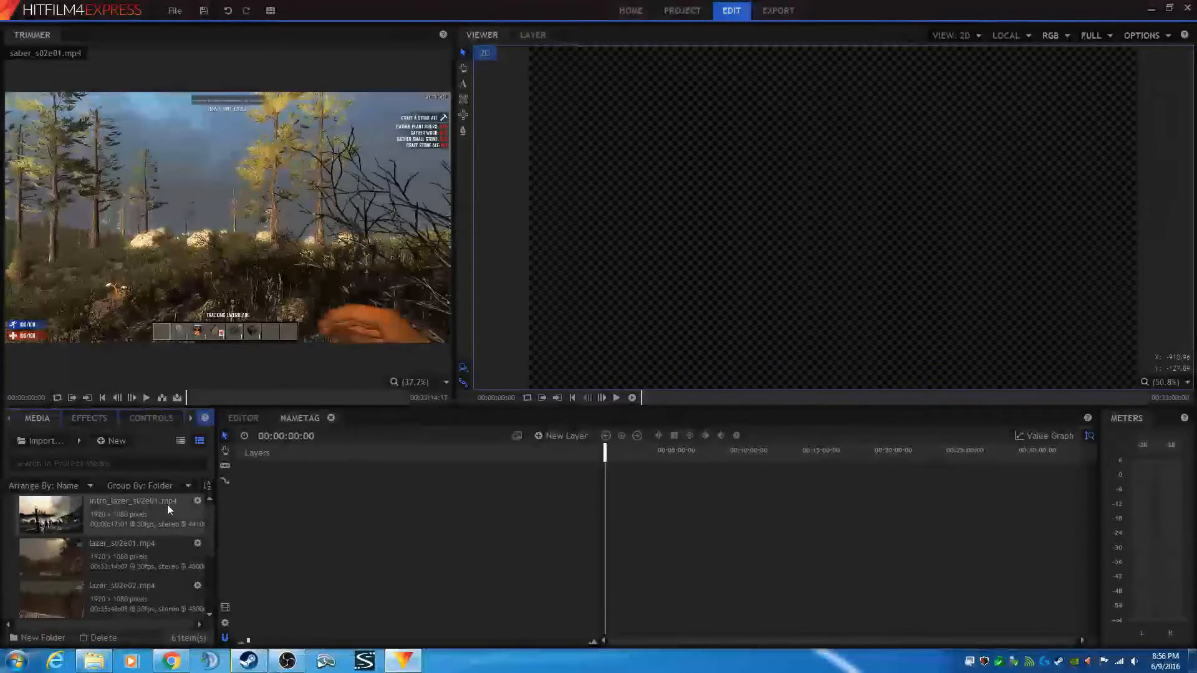
- Create a text layer in the Nametag composite with a text box 600 wide and 100 high
scroll(140, 559, "down", 3)
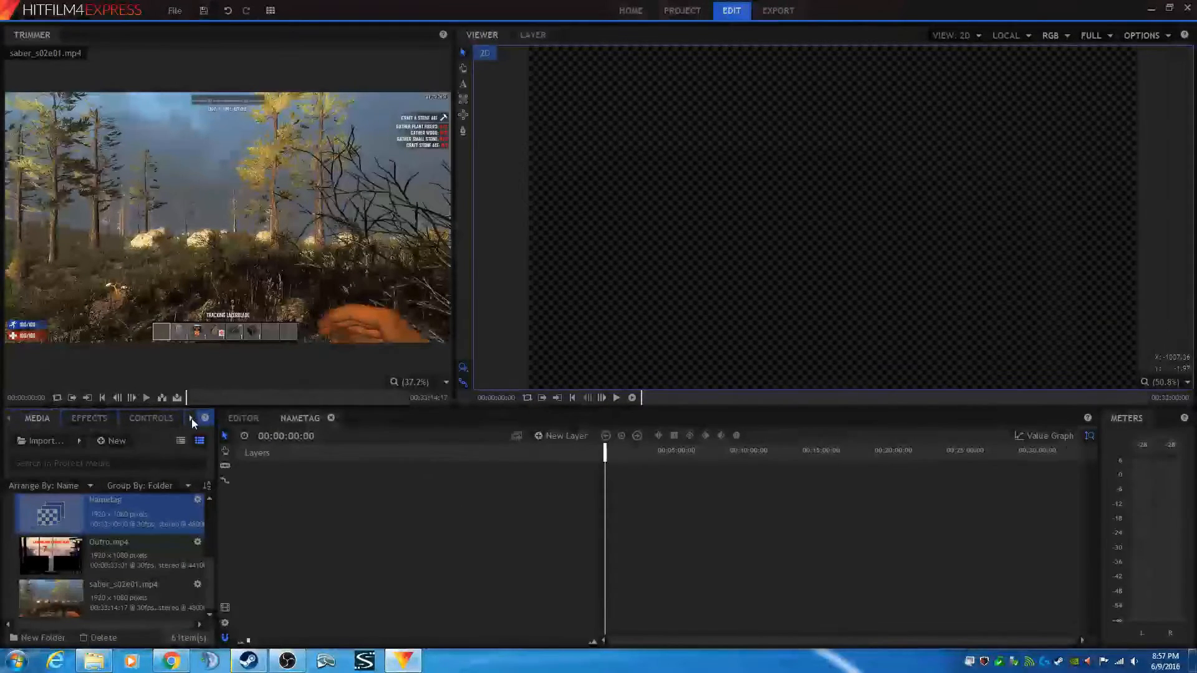
left_click(463, 83)
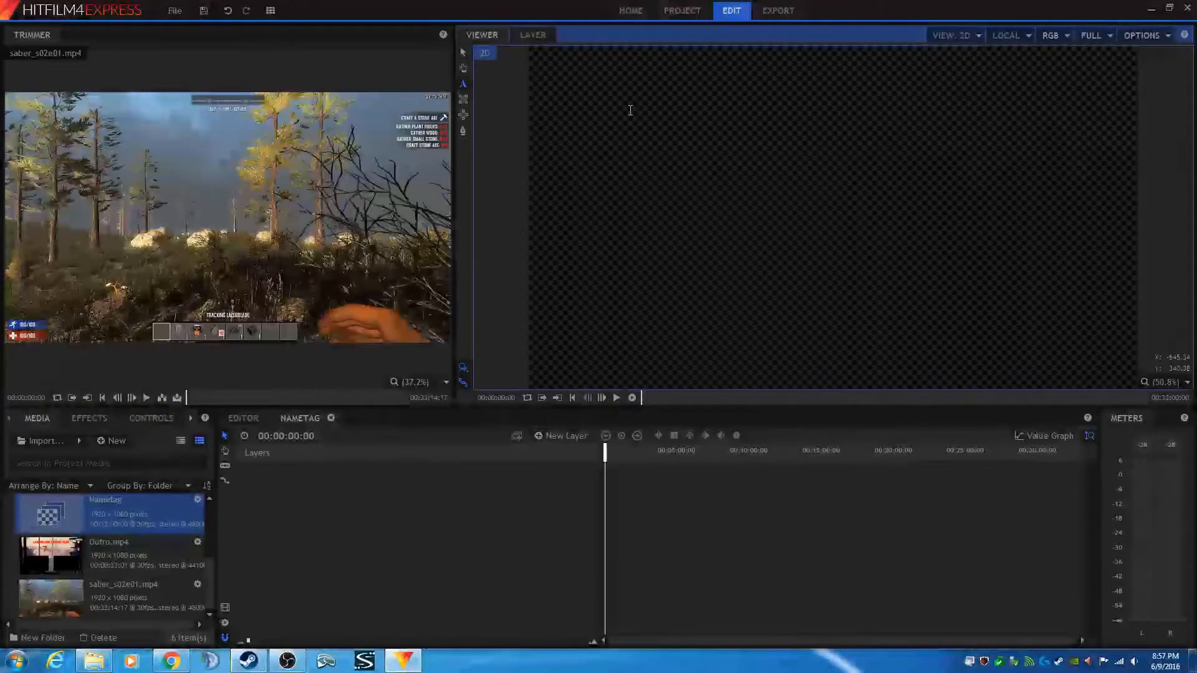
left_click(778, 199)
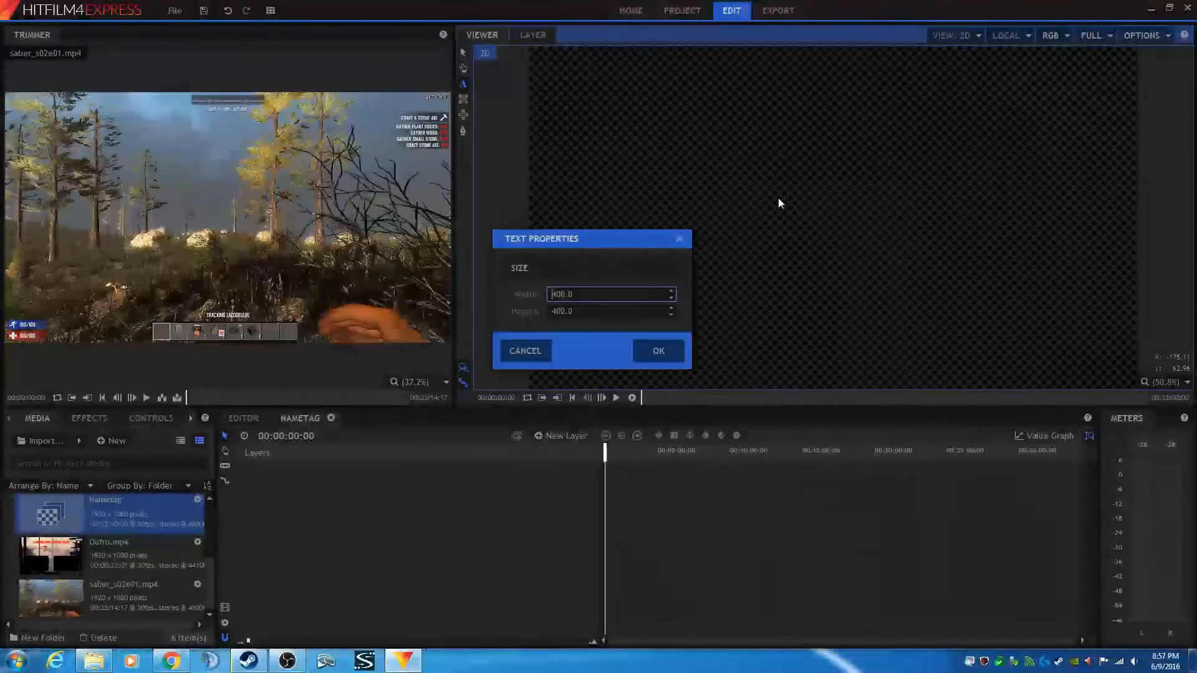
left_click_drag(578, 295, 521, 294)
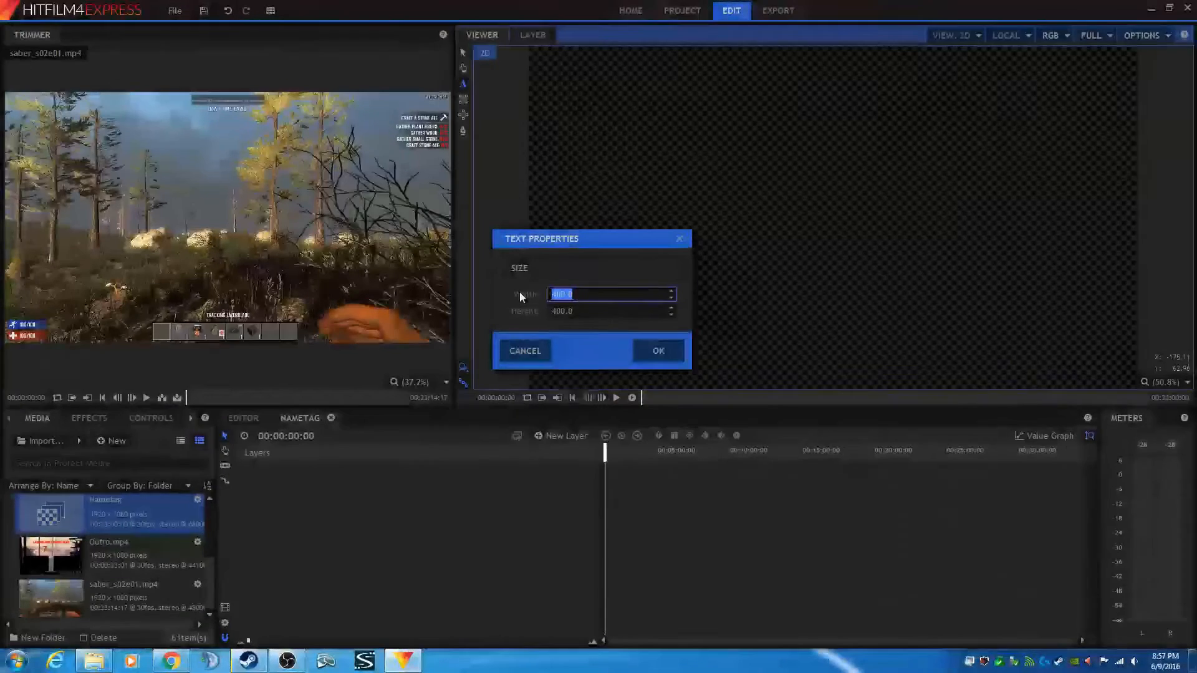
type("600")
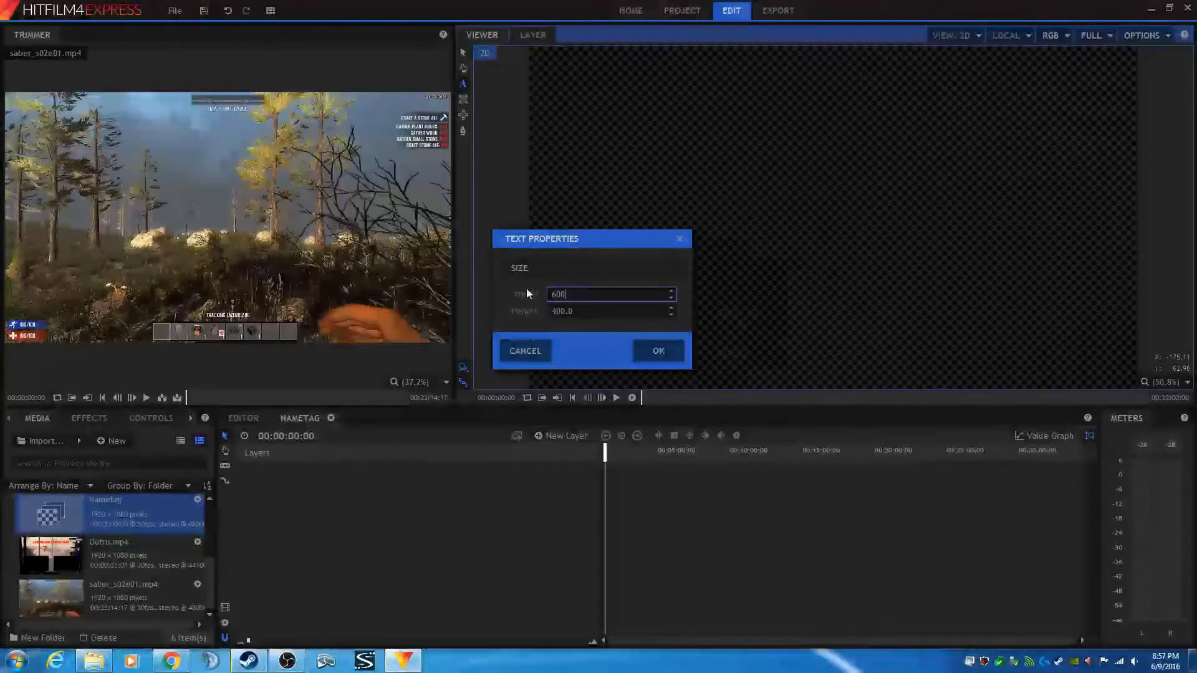
left_click_drag(574, 311, 515, 312)
key("BackSpace")
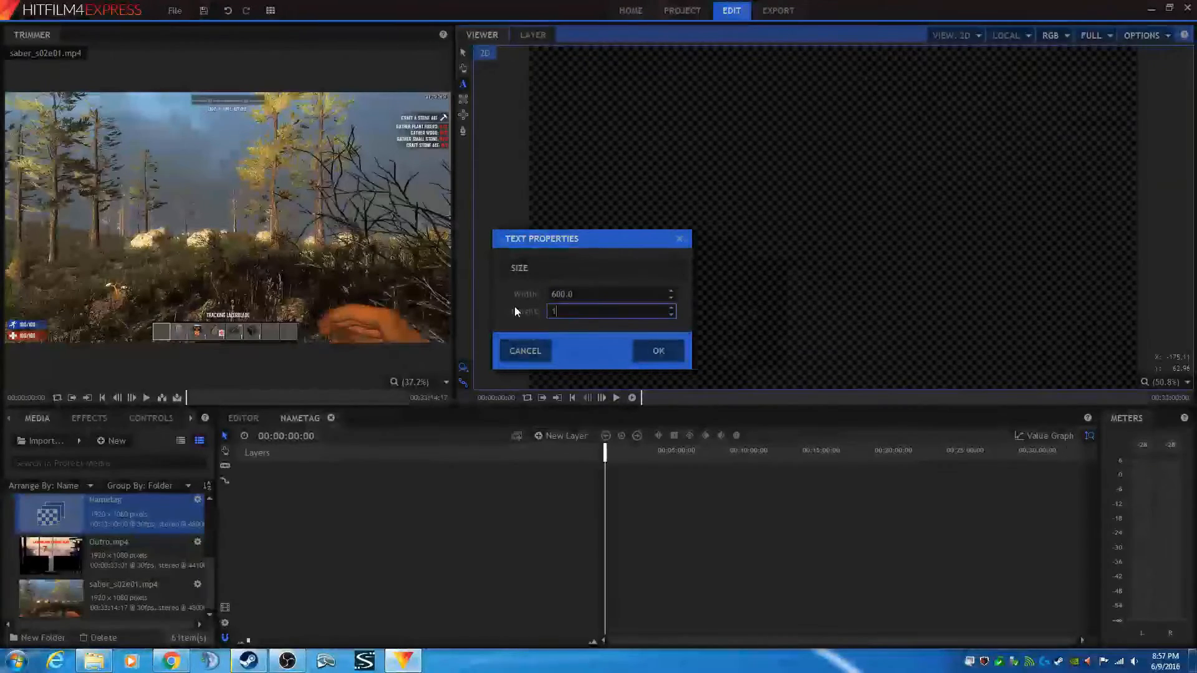
type("100")
left_click(669, 350)
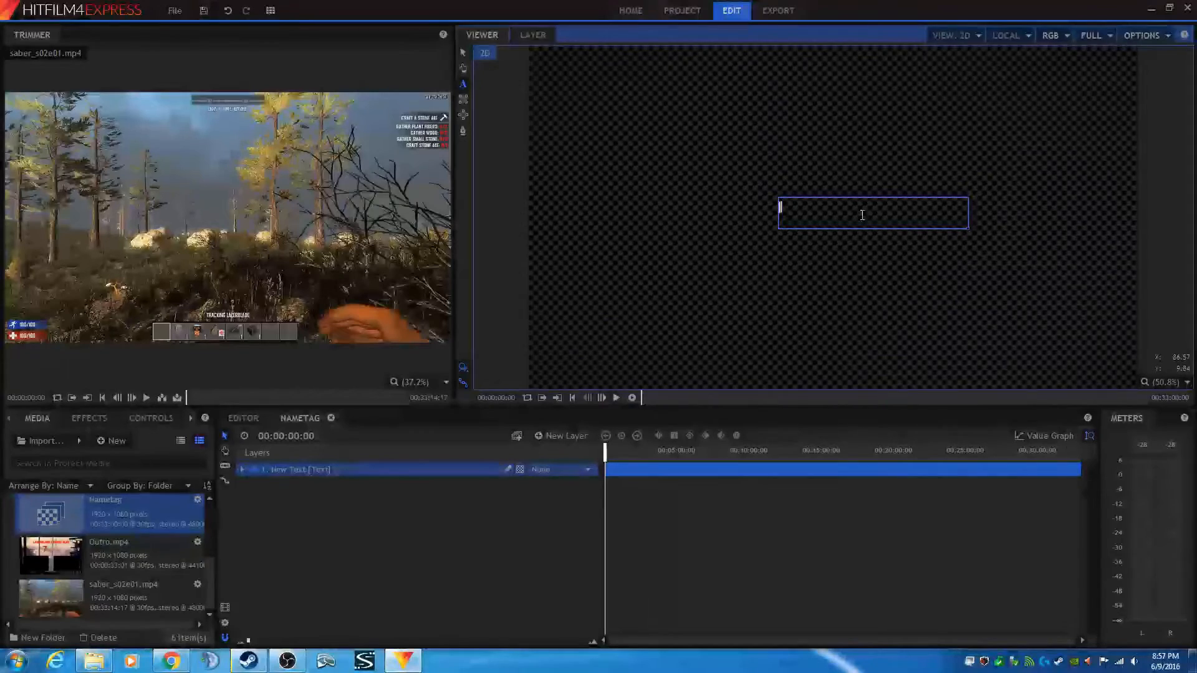
- Enter the text lazerblade, select it and set its font to Base 02
type("lazerblade")
left_click_drag(862, 210, 745, 204)
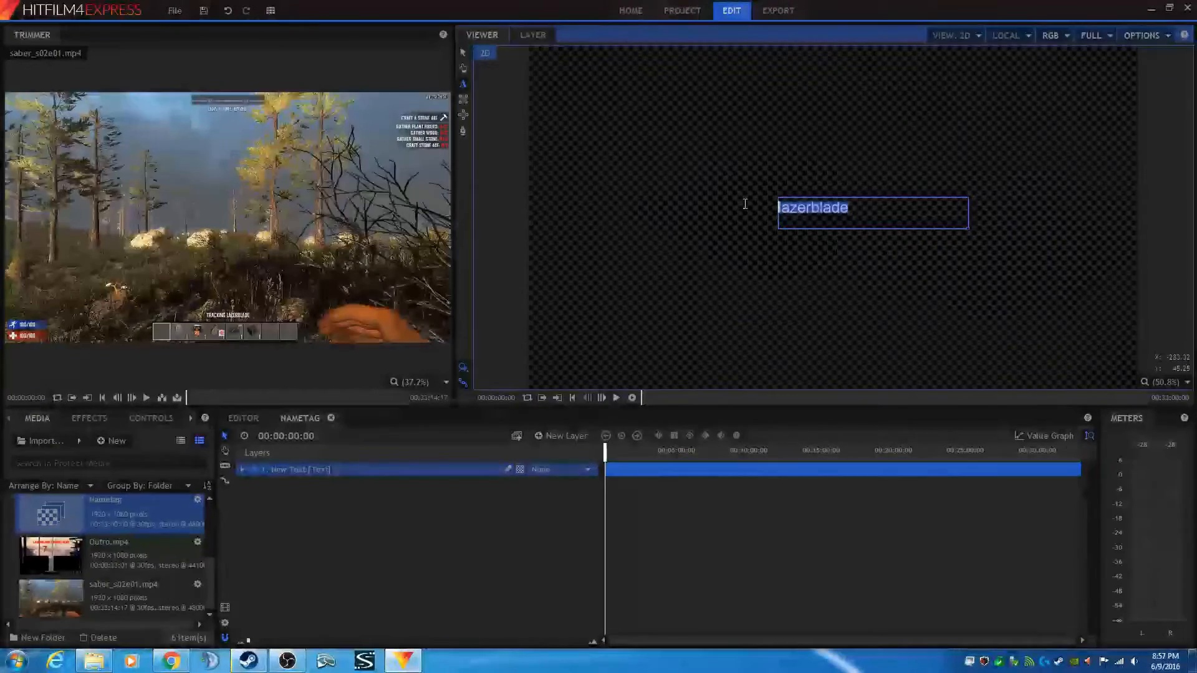
left_click(189, 419)
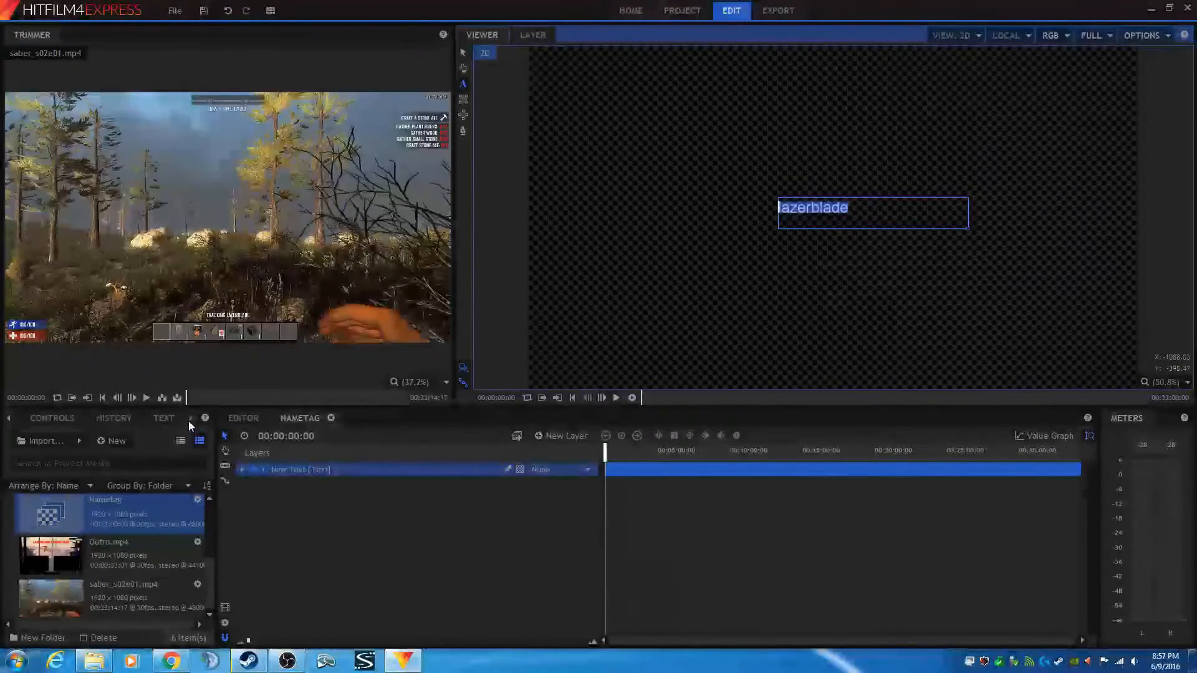
left_click(160, 417)
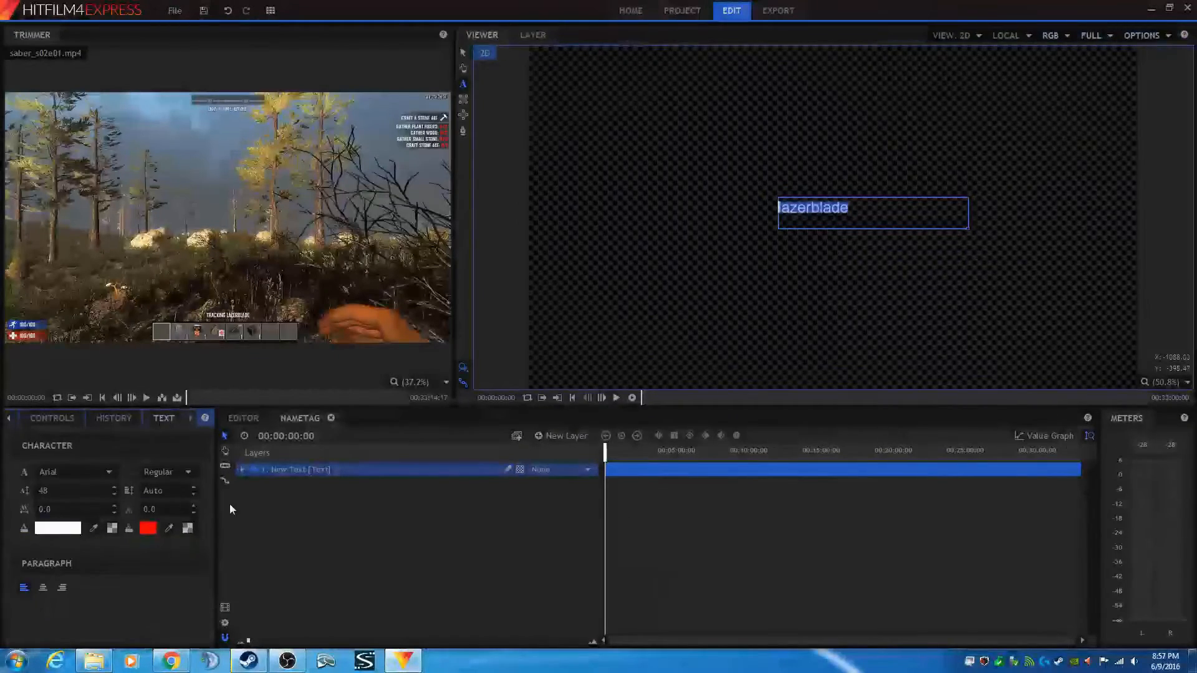
left_click(110, 472)
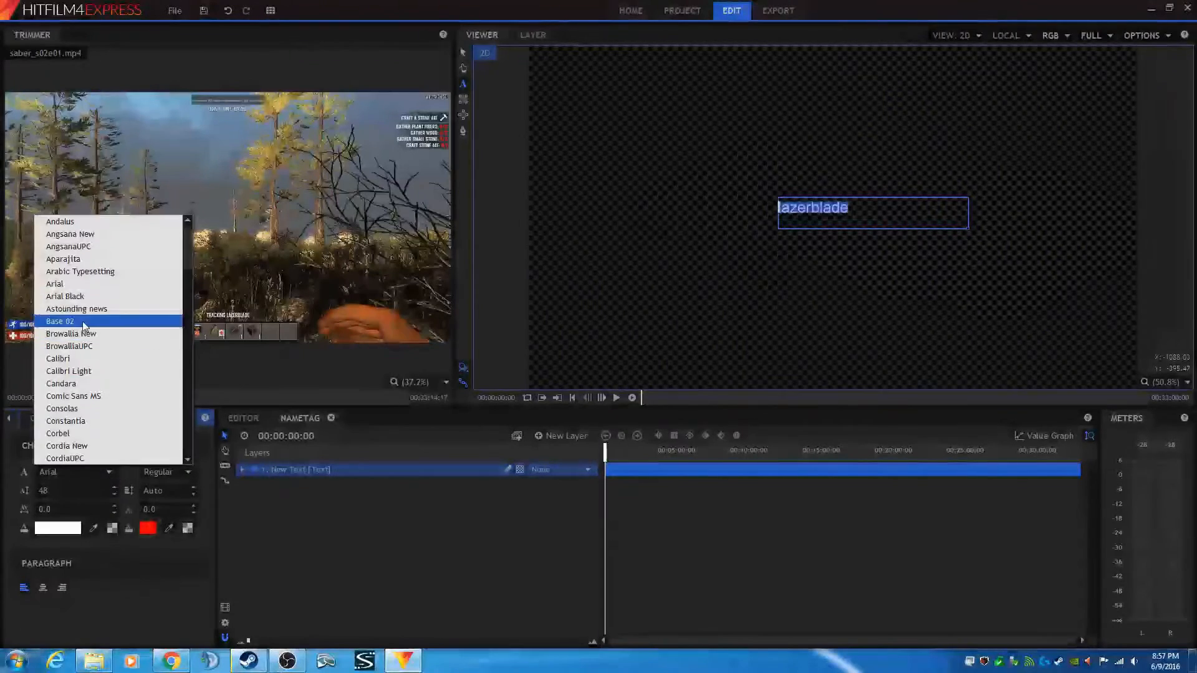
left_click(83, 321)
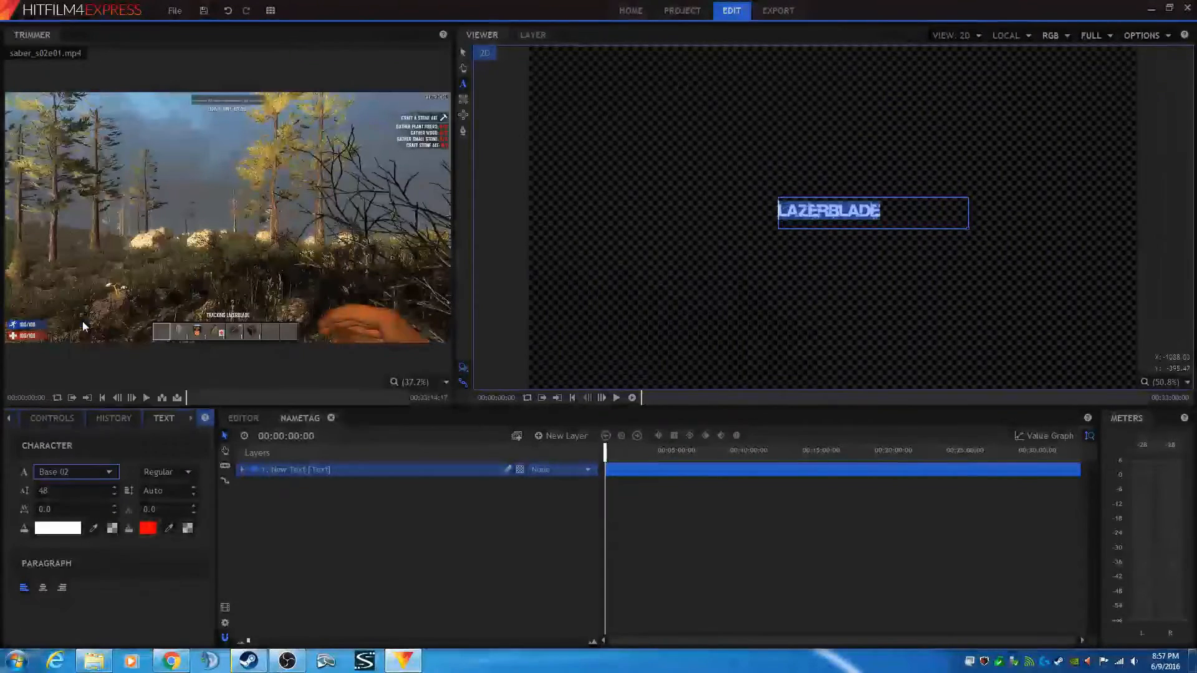
- Set the text size to 68 and change the text fill colour to red
double_click(60, 491)
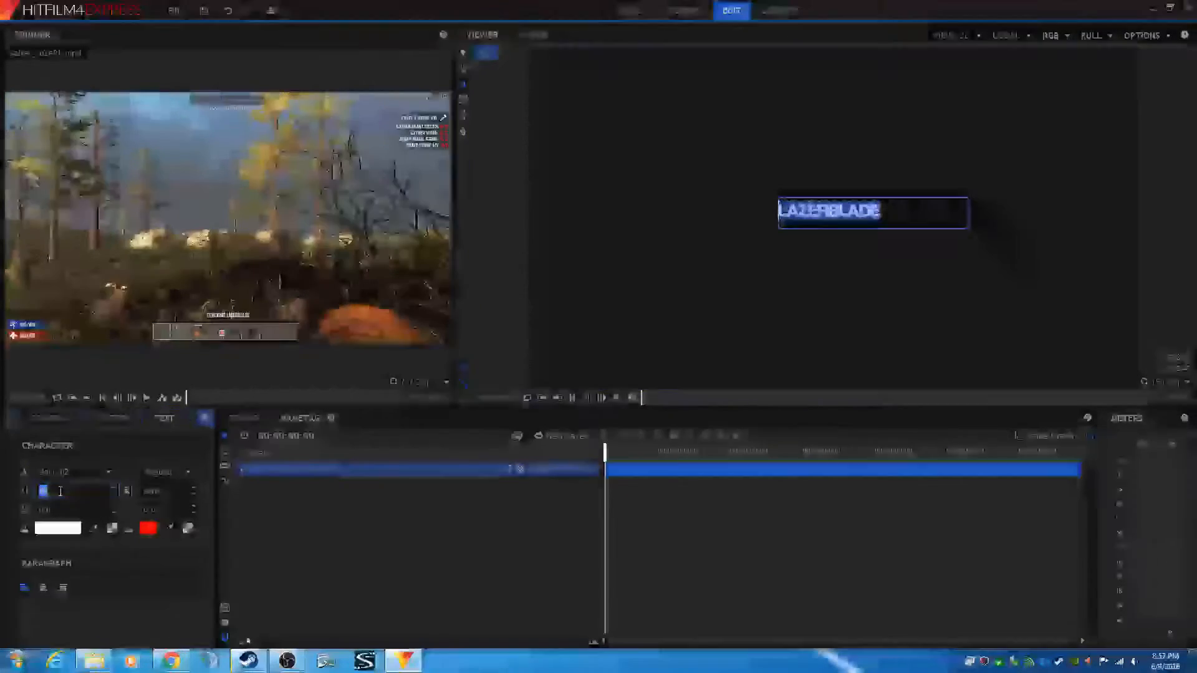
type("68")
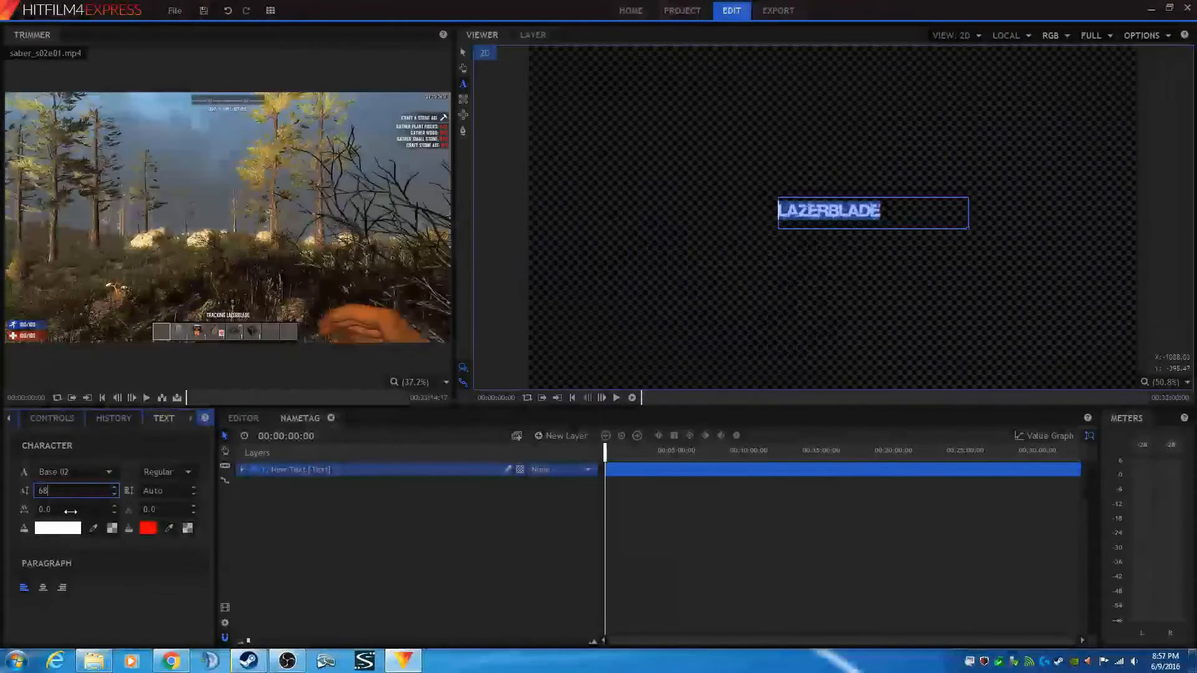
left_click(82, 507)
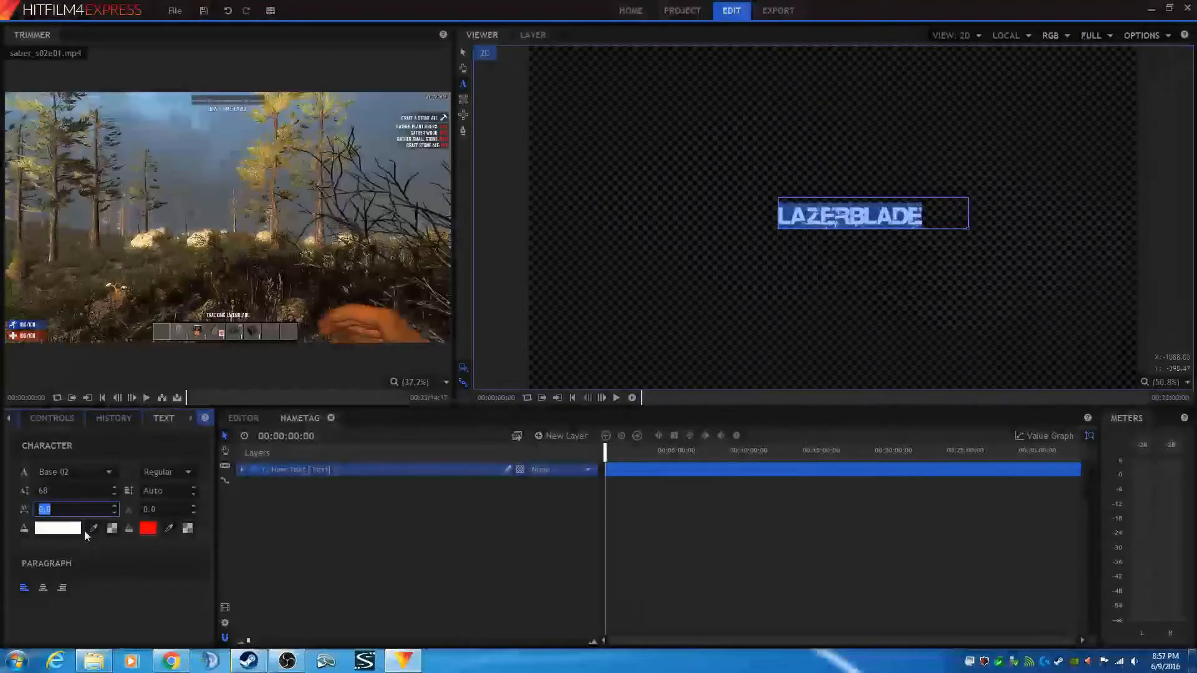
left_click(68, 530)
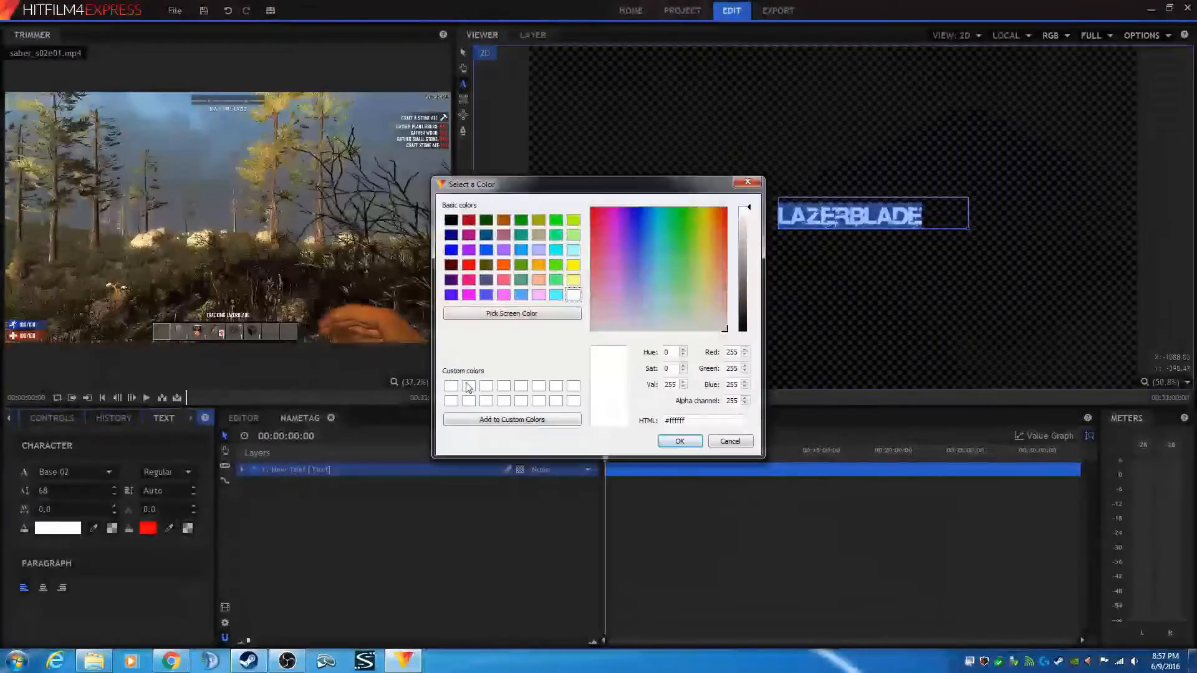
left_click(468, 265)
left_click(679, 441)
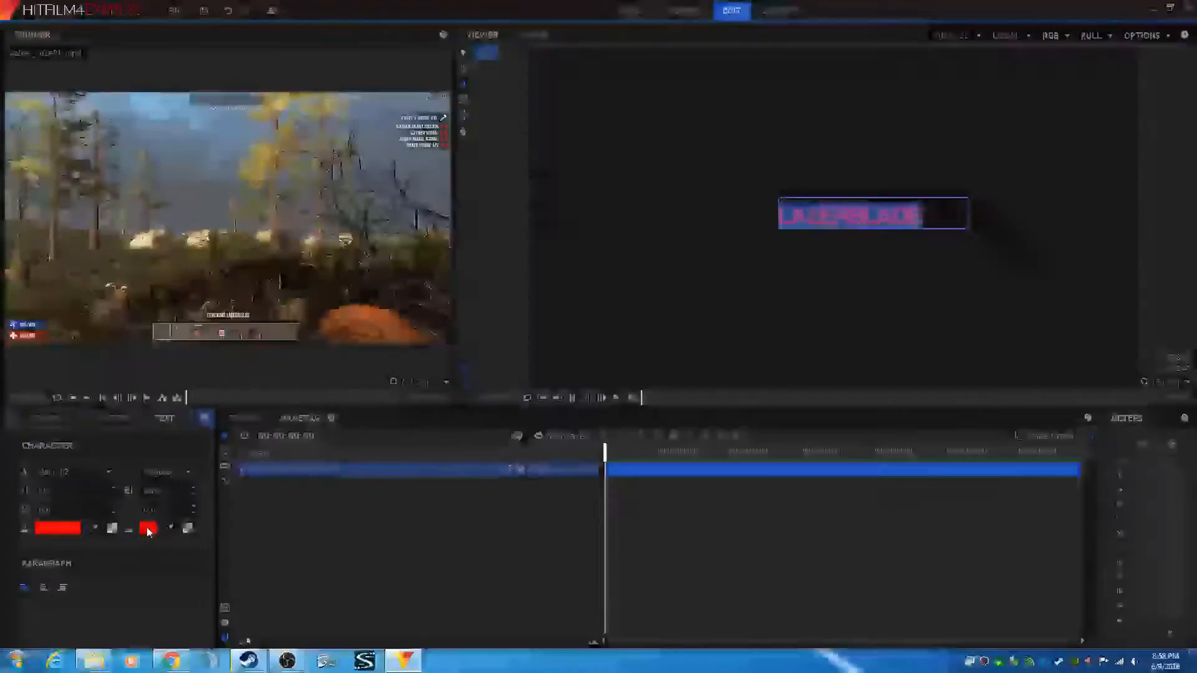
- Give the text a black stroke with width 1 and centre-align the paragraph
left_click(147, 529)
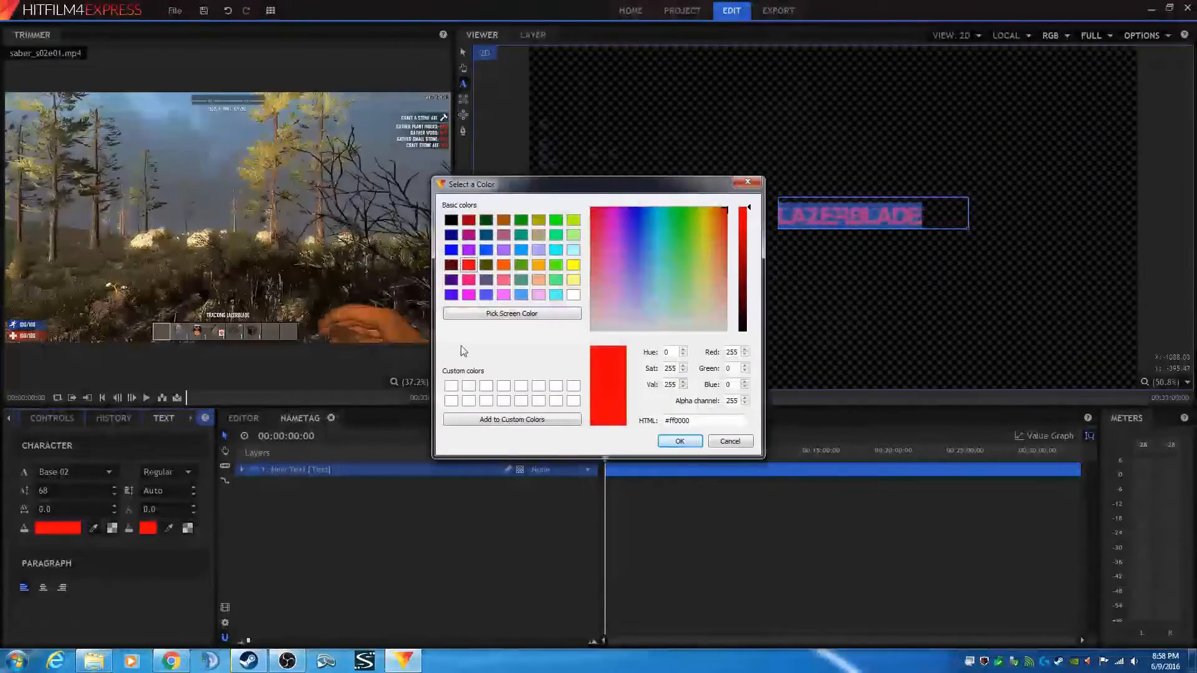
left_click(451, 221)
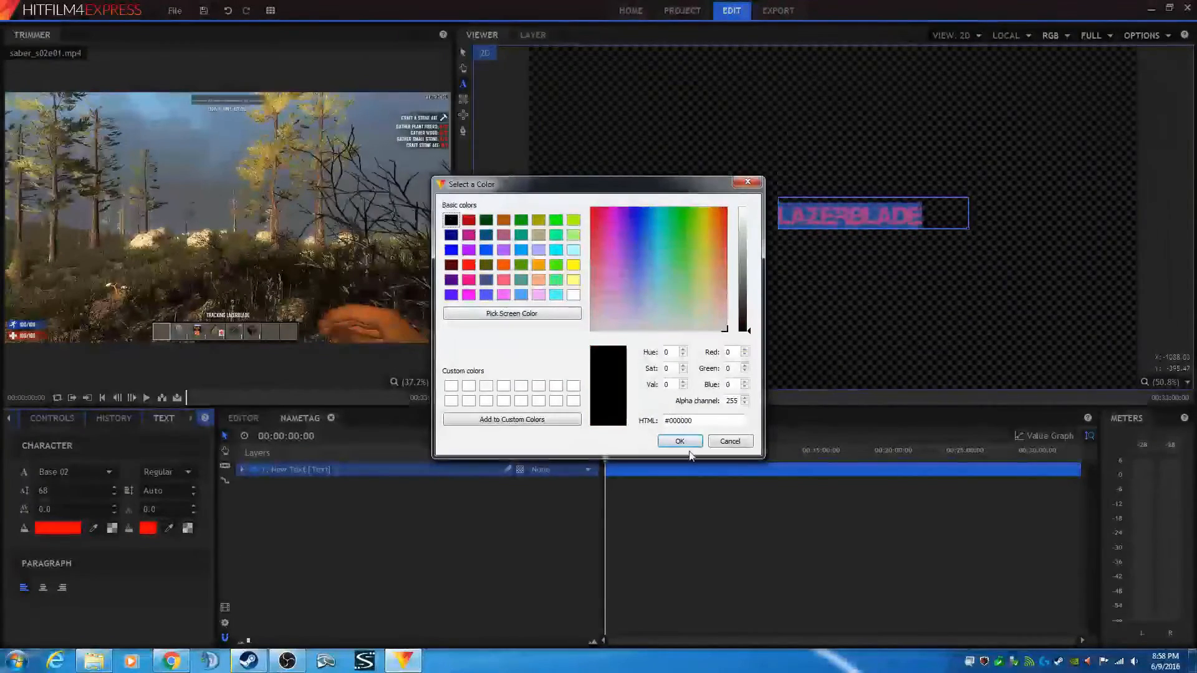
left_click(679, 440)
left_click(172, 508)
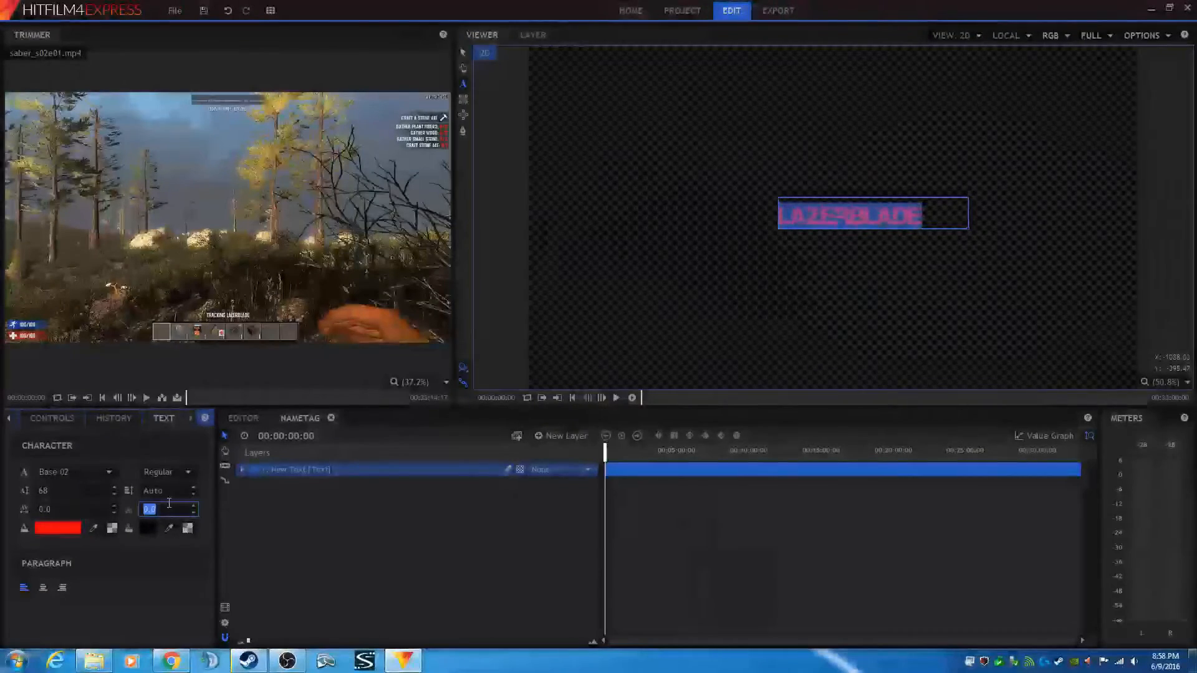
type("1")
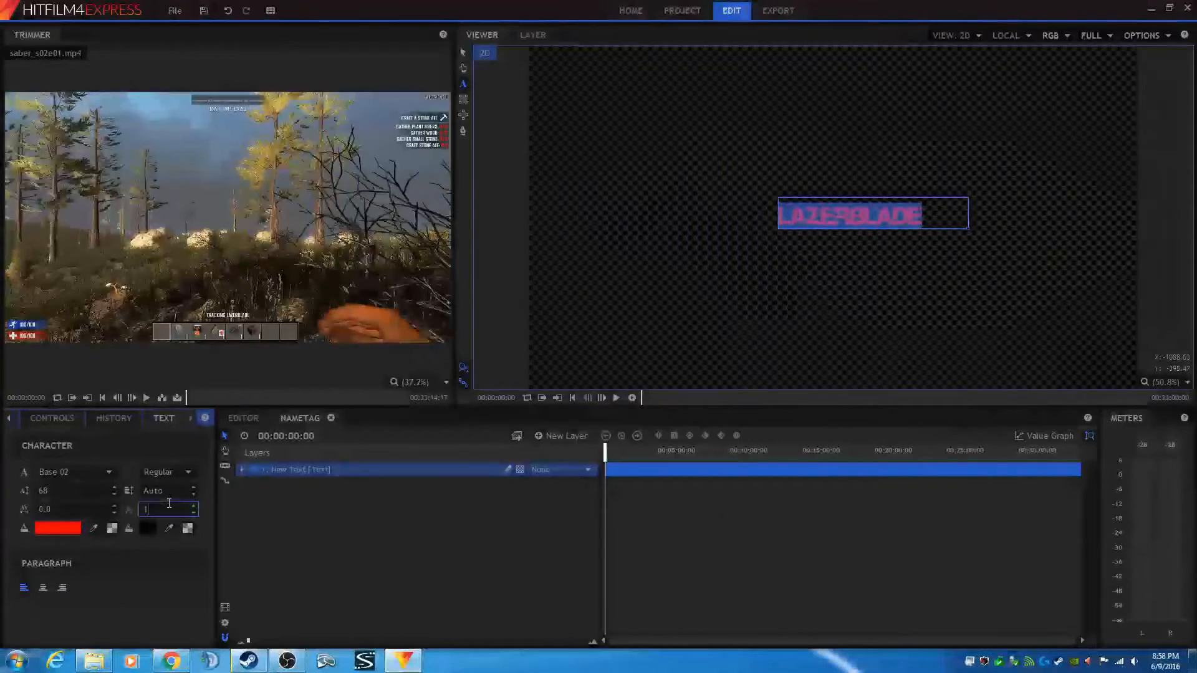
key("Return")
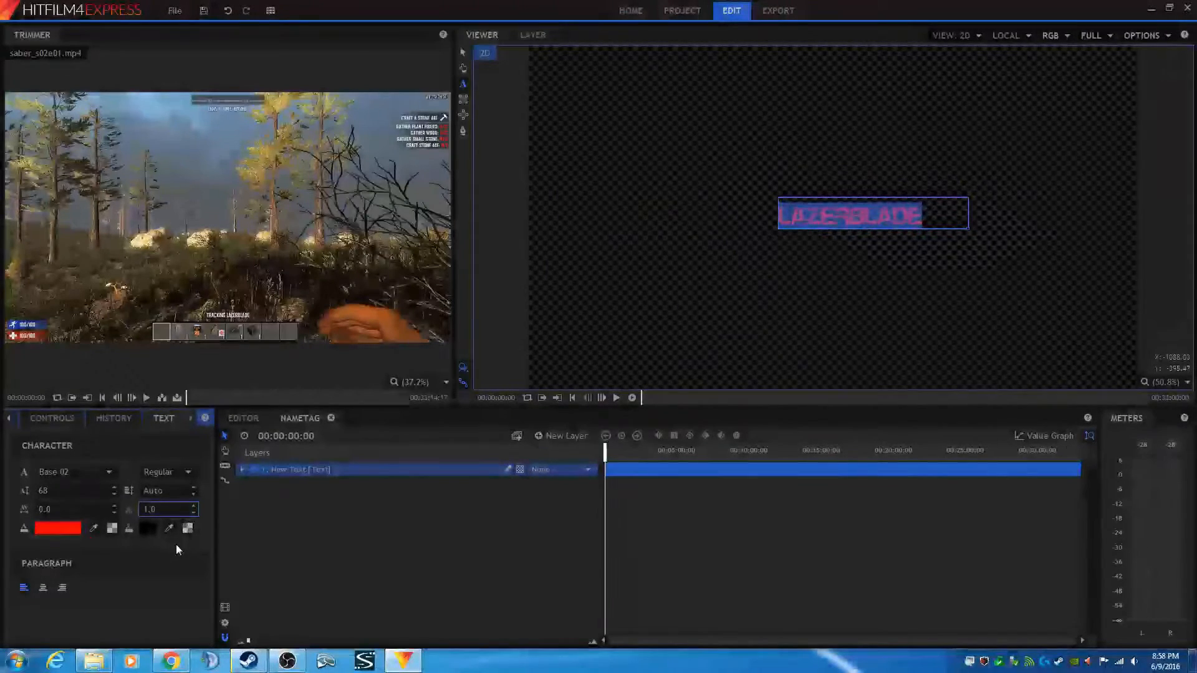
left_click(43, 588)
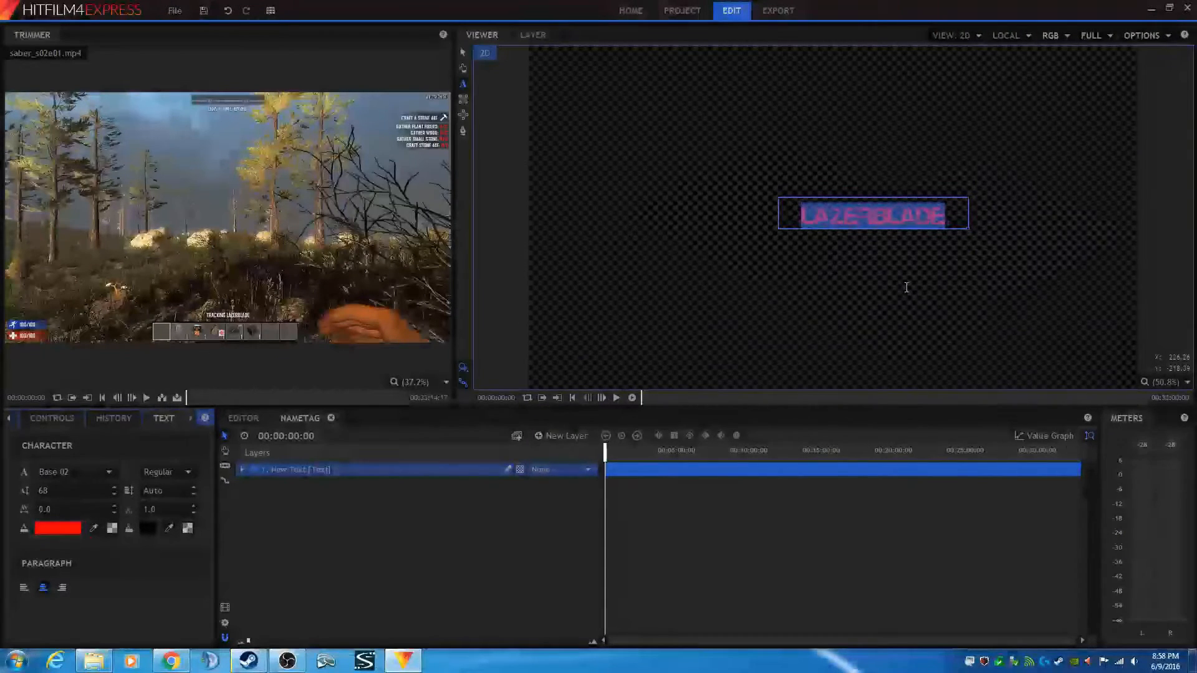
- Place the Nametag composite on a new video track above saber_s02e01, starting at the playhead
left_click(243, 418)
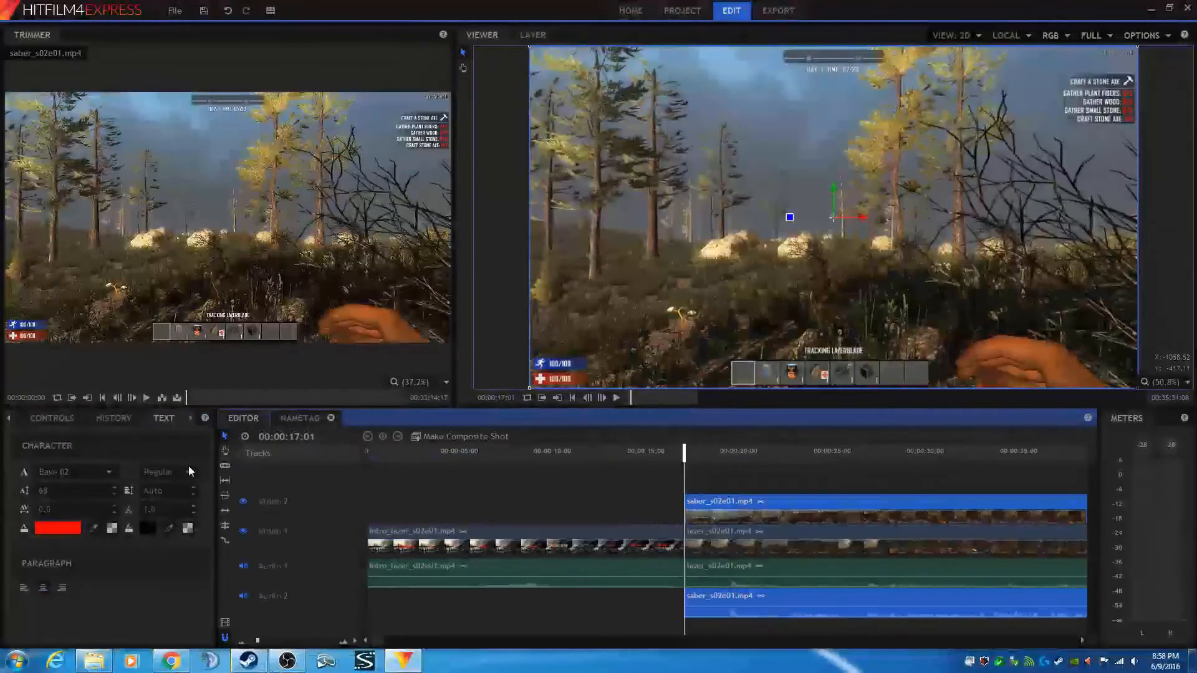
left_click(9, 418)
left_click(9, 418)
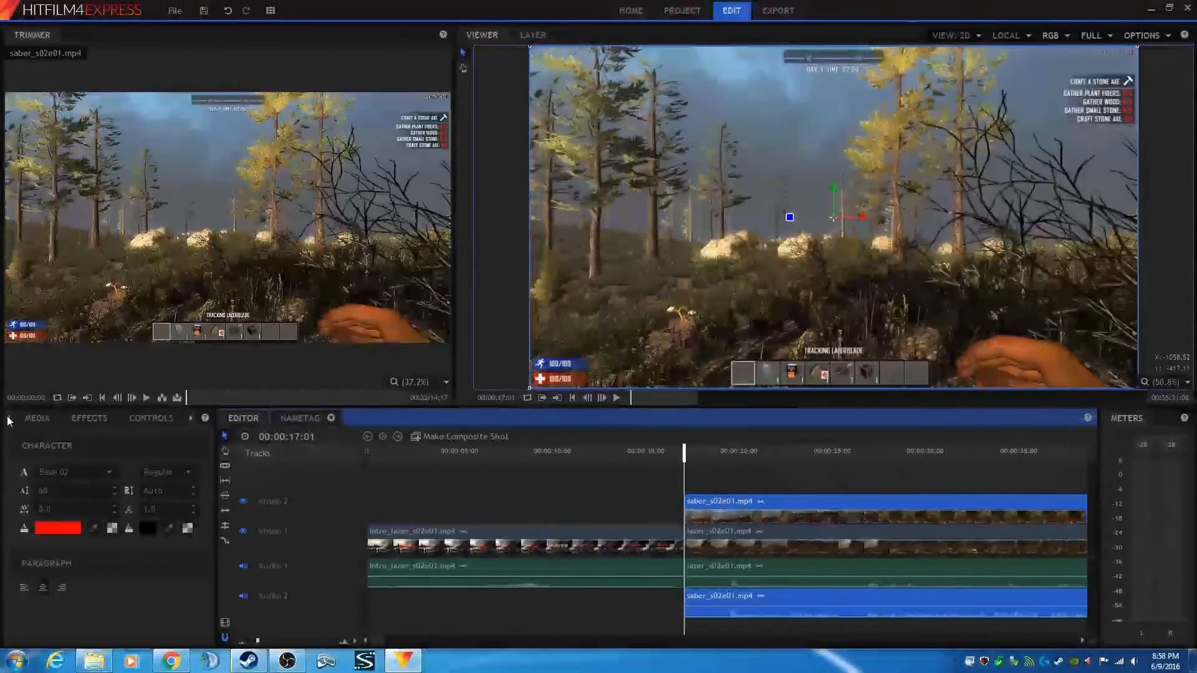
left_click(36, 418)
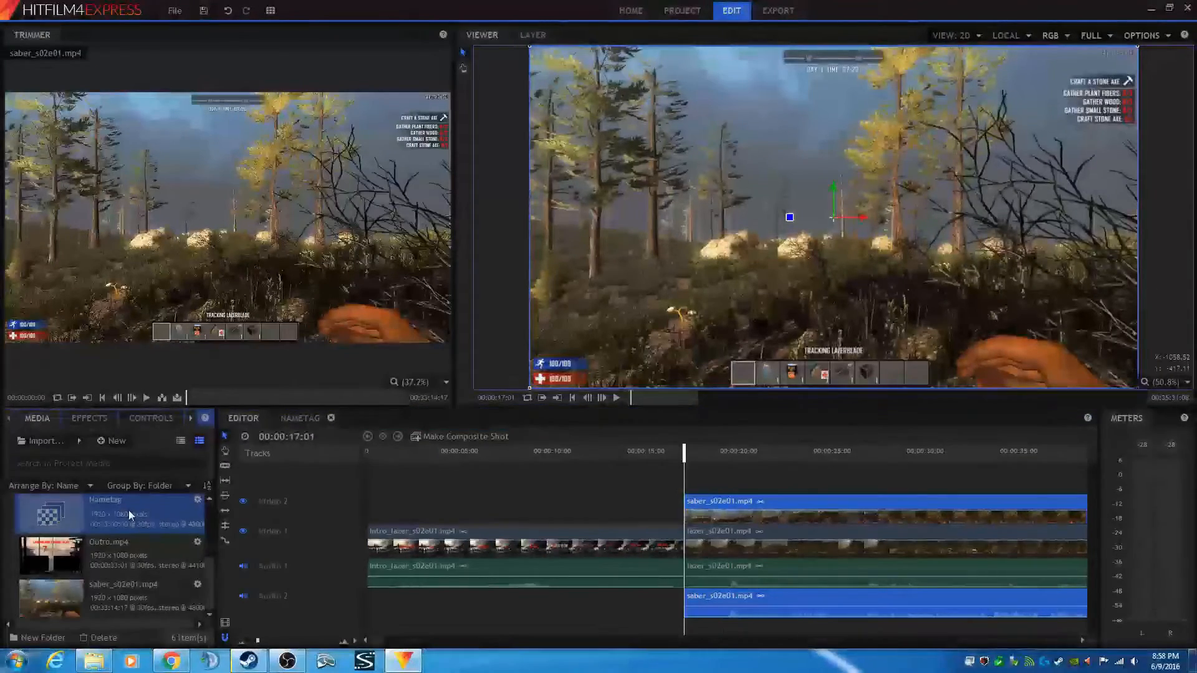
left_click_drag(112, 519, 688, 480)
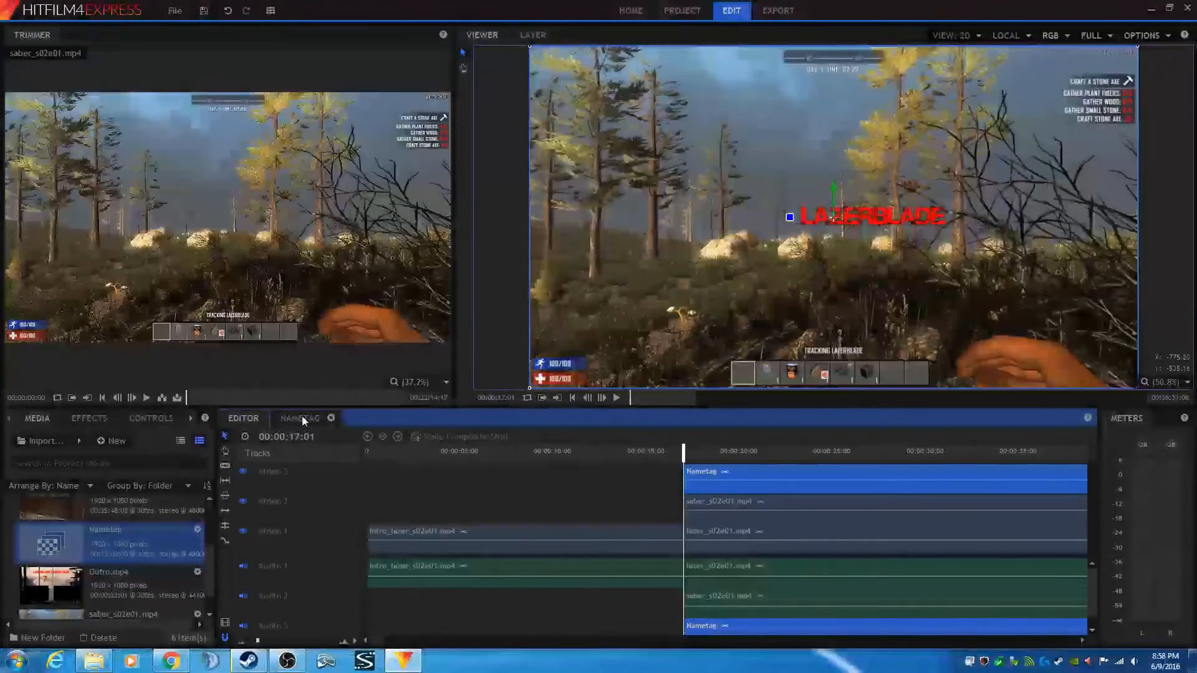
- Inside the Nametag composite, move the lazerblade text toward the upper-left of the frame
left_click(303, 417)
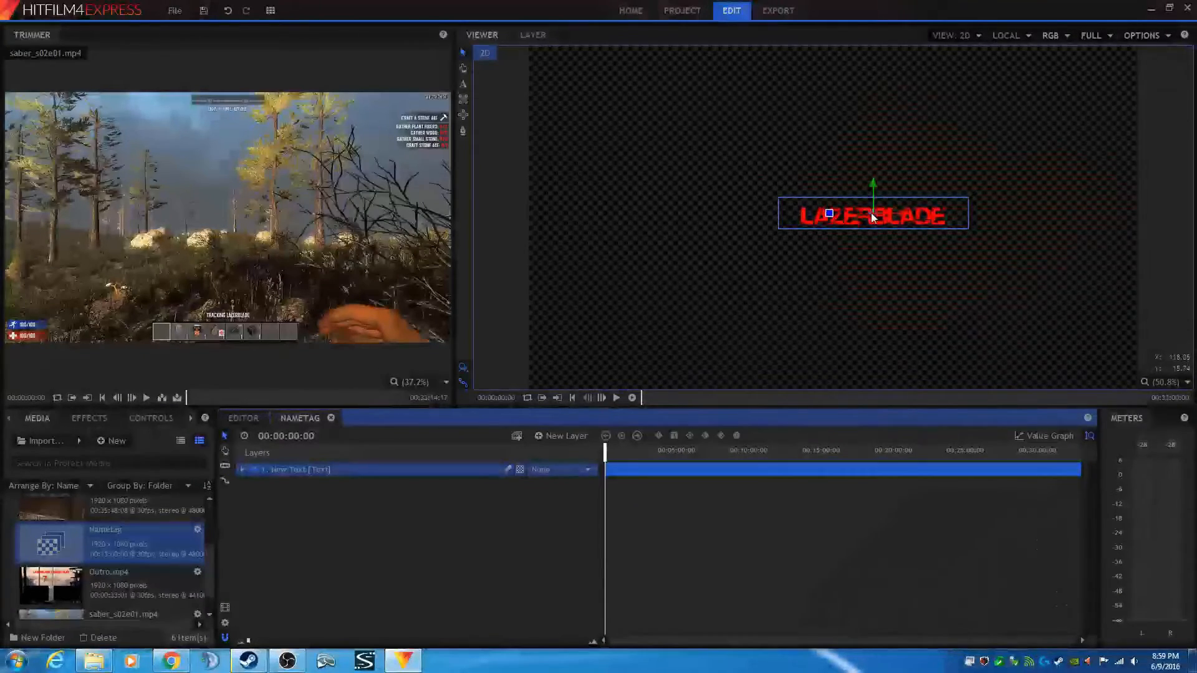
left_click_drag(871, 212, 651, 107)
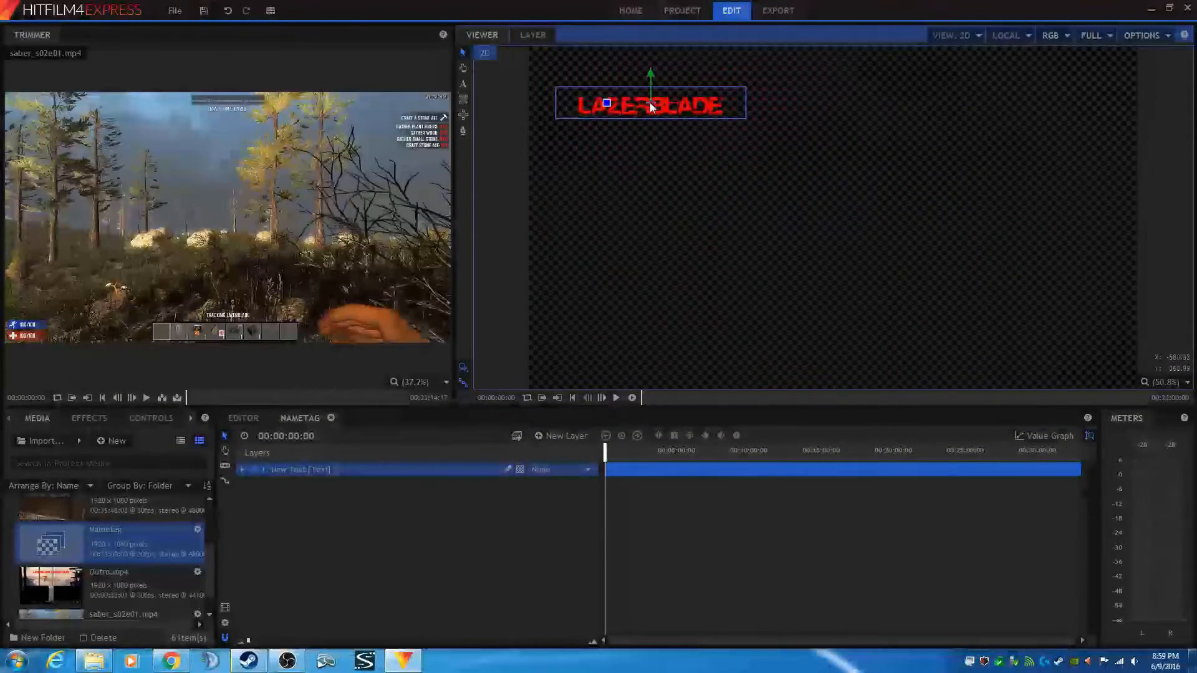
left_click_drag(629, 163, 726, 243)
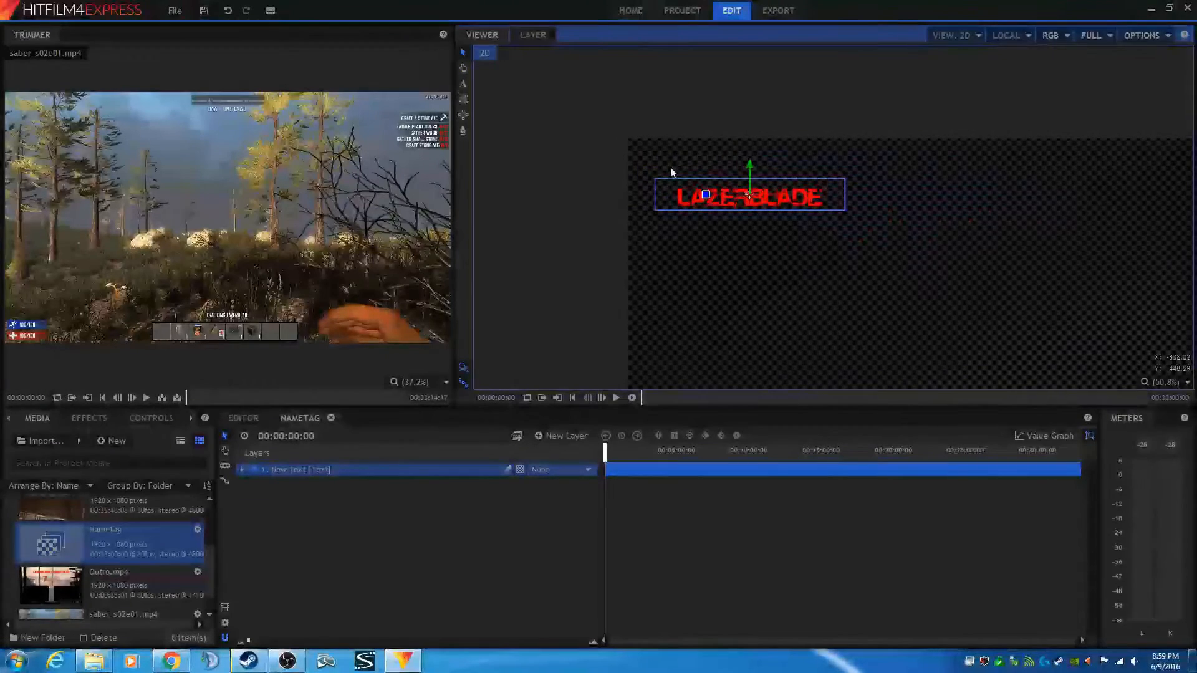
- Move the lazerblade text further into the upper-left corner of the Nametag frame
scroll(661, 159, "up", 5)
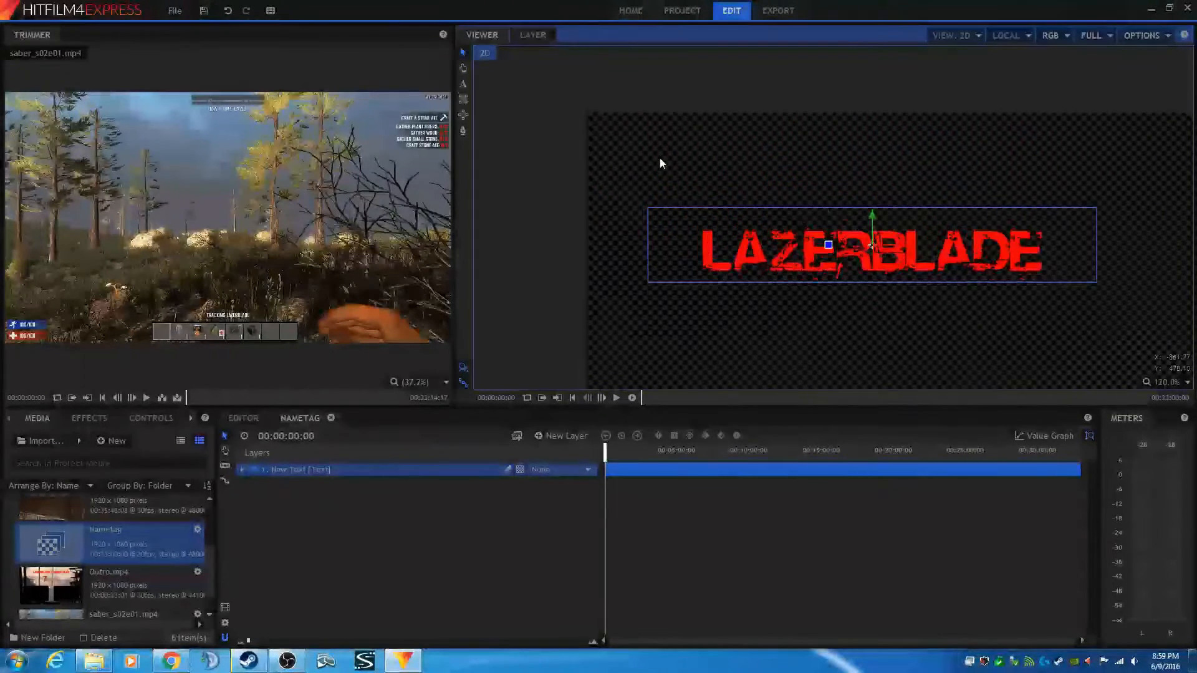
scroll(662, 163, "up", 1)
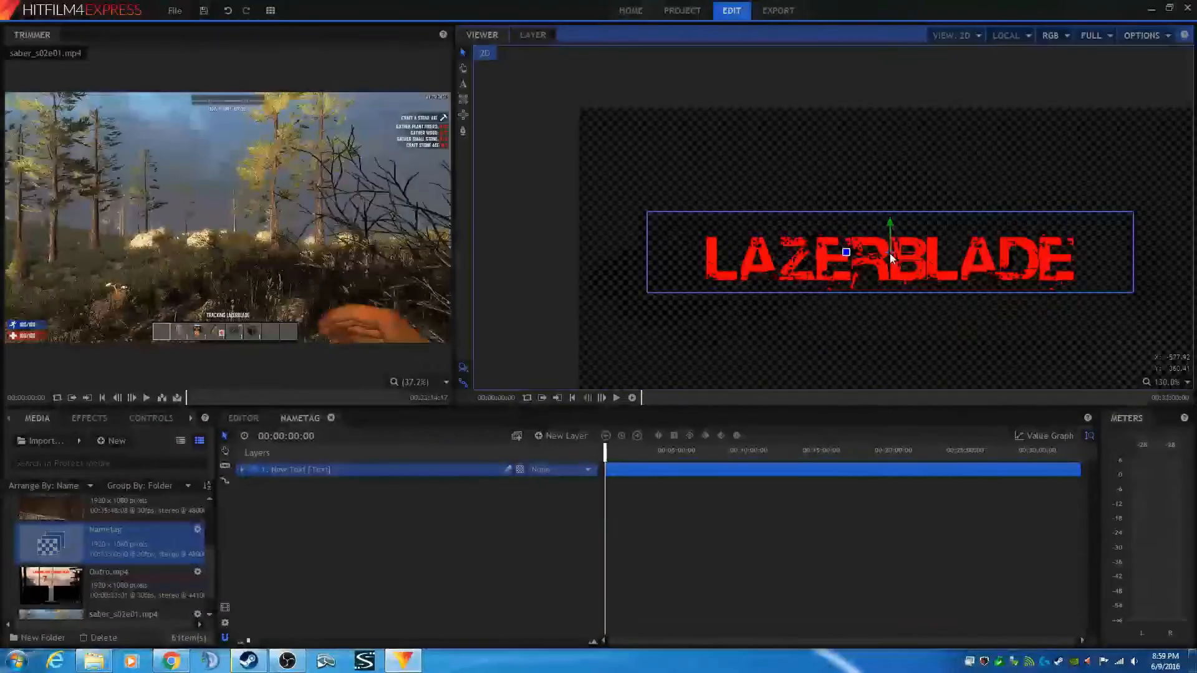
left_click_drag(889, 252, 776, 137)
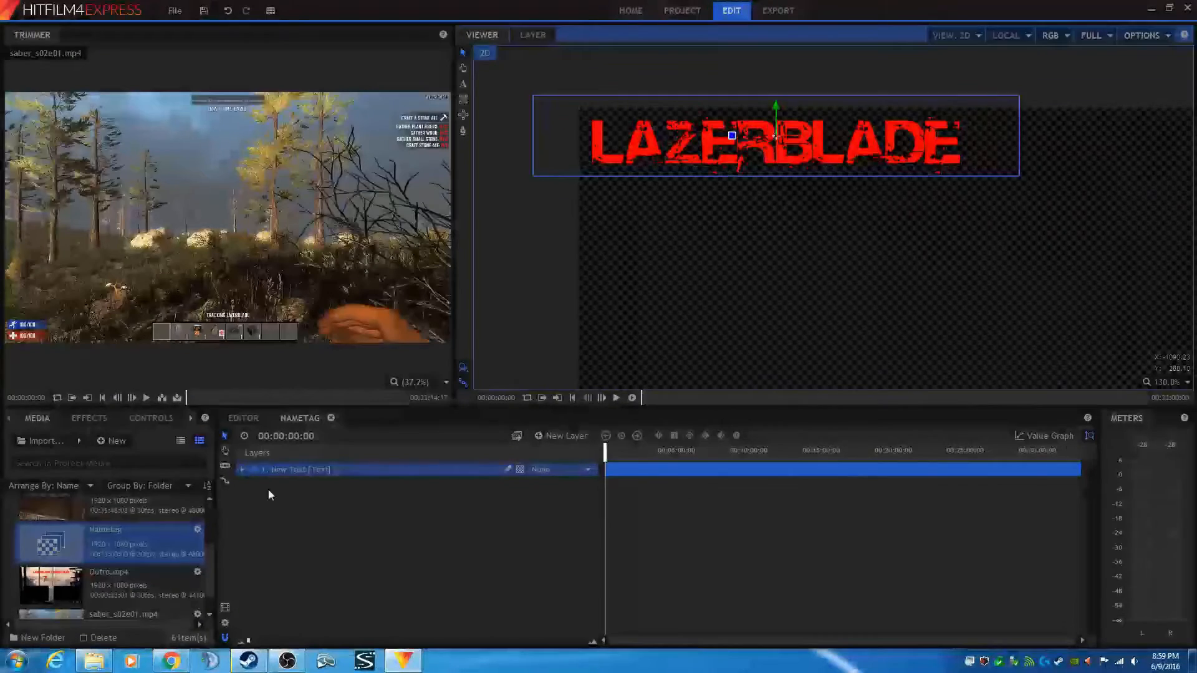
scroll(620, 268, "down", 5)
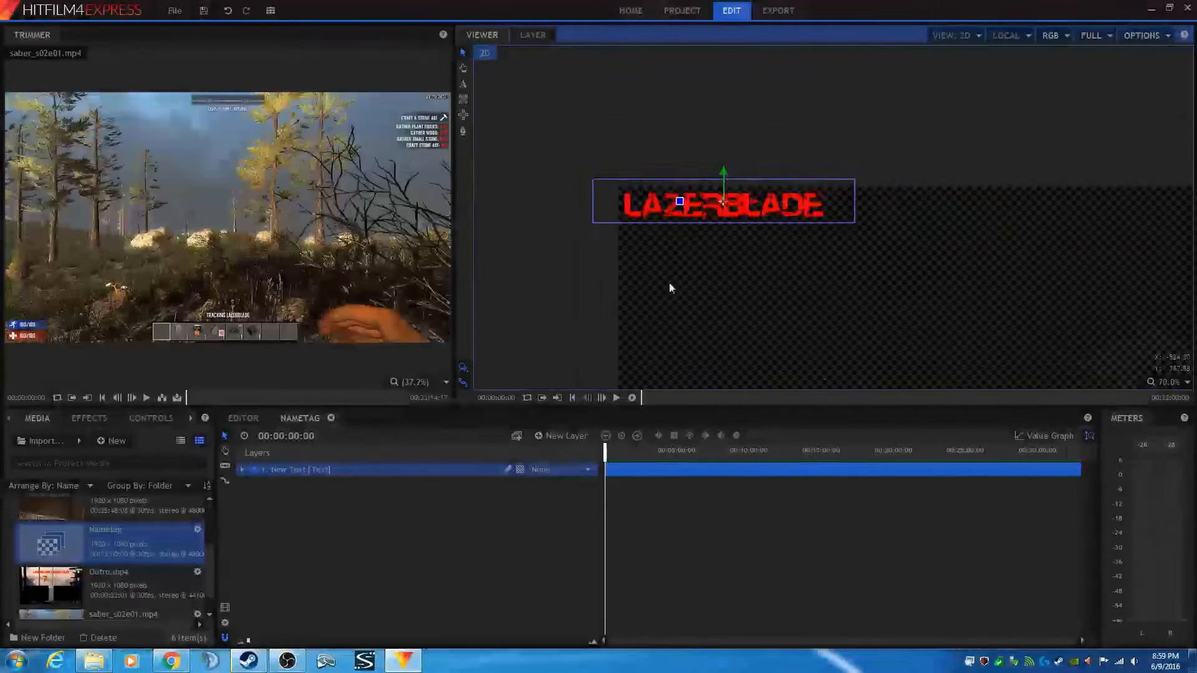
left_click_drag(772, 307, 739, 233)
scroll(742, 288, "down", 4)
scroll(734, 223, "up", 1)
scroll(742, 255, "up", 1)
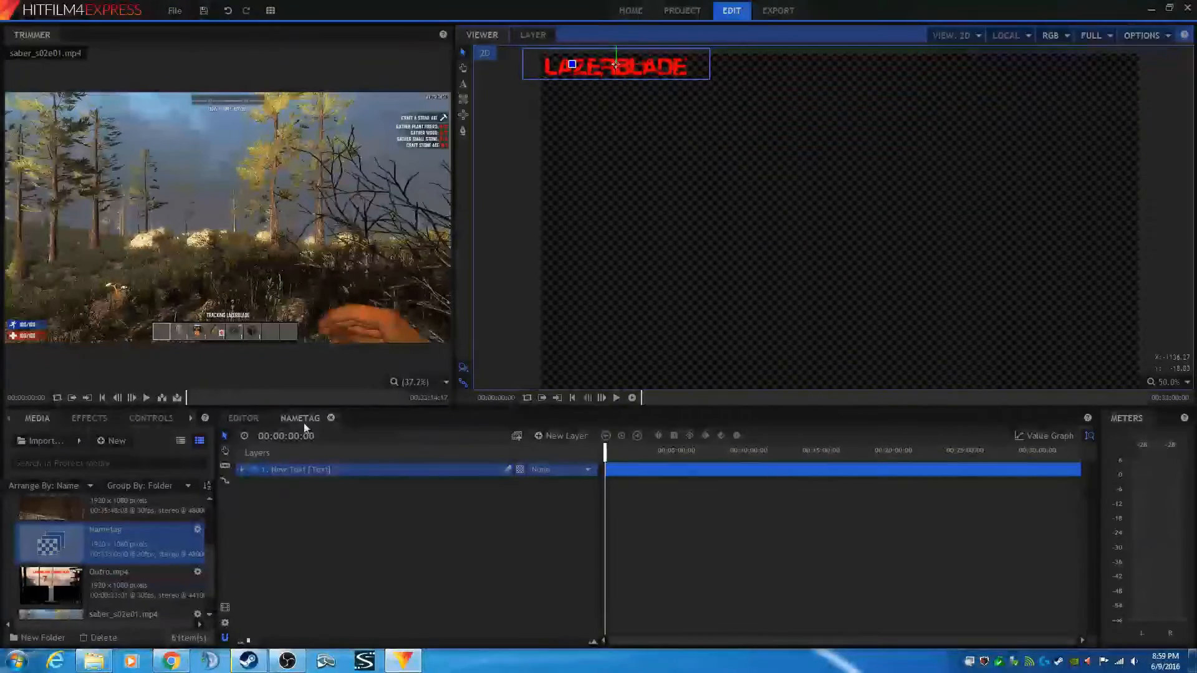
- Open the text layer's Transform properties and adjust its Position, setting the Y value to 504
left_click(250, 417)
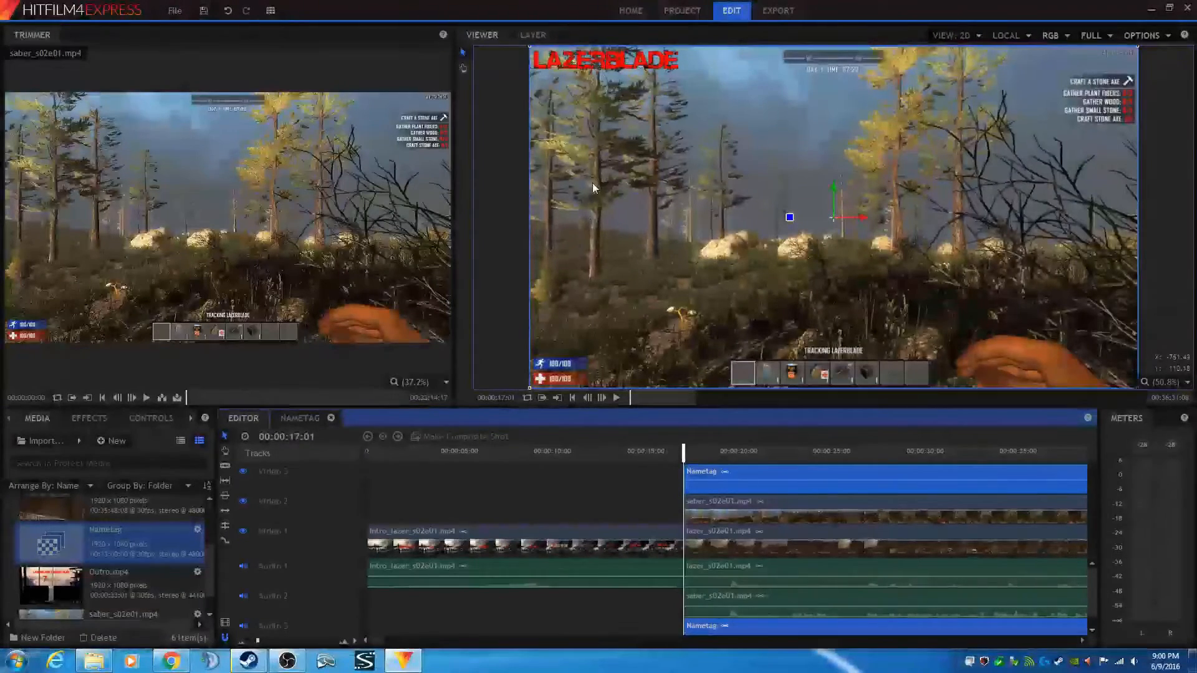
left_click(303, 420)
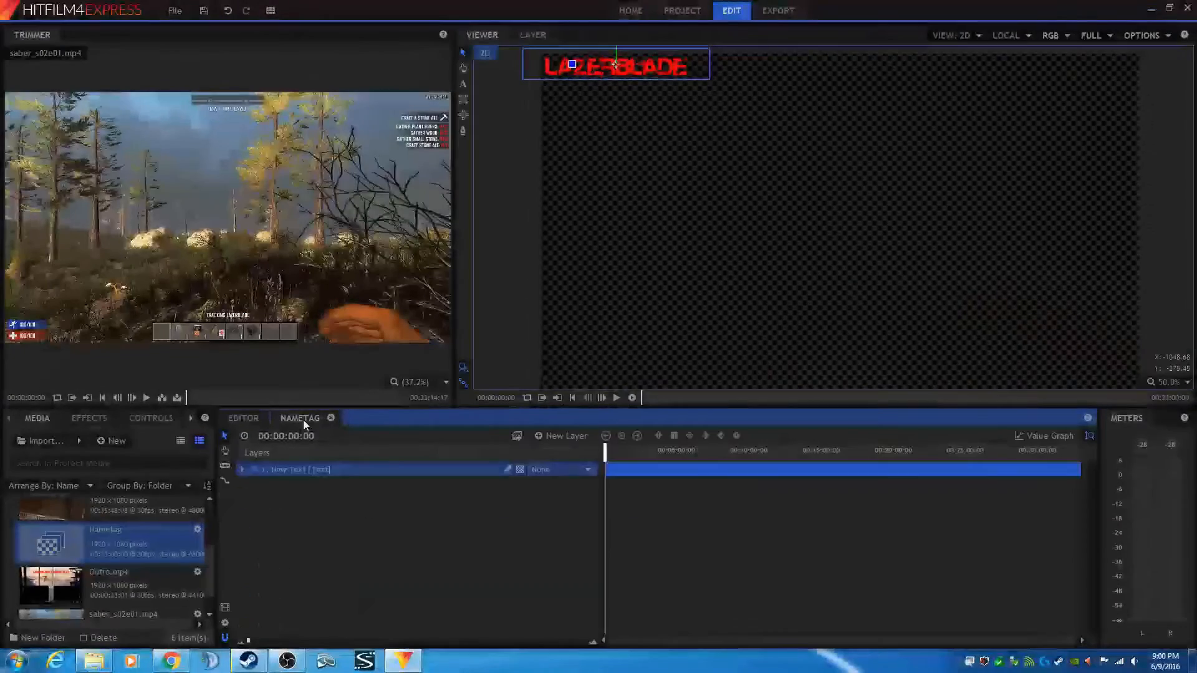
left_click(241, 470)
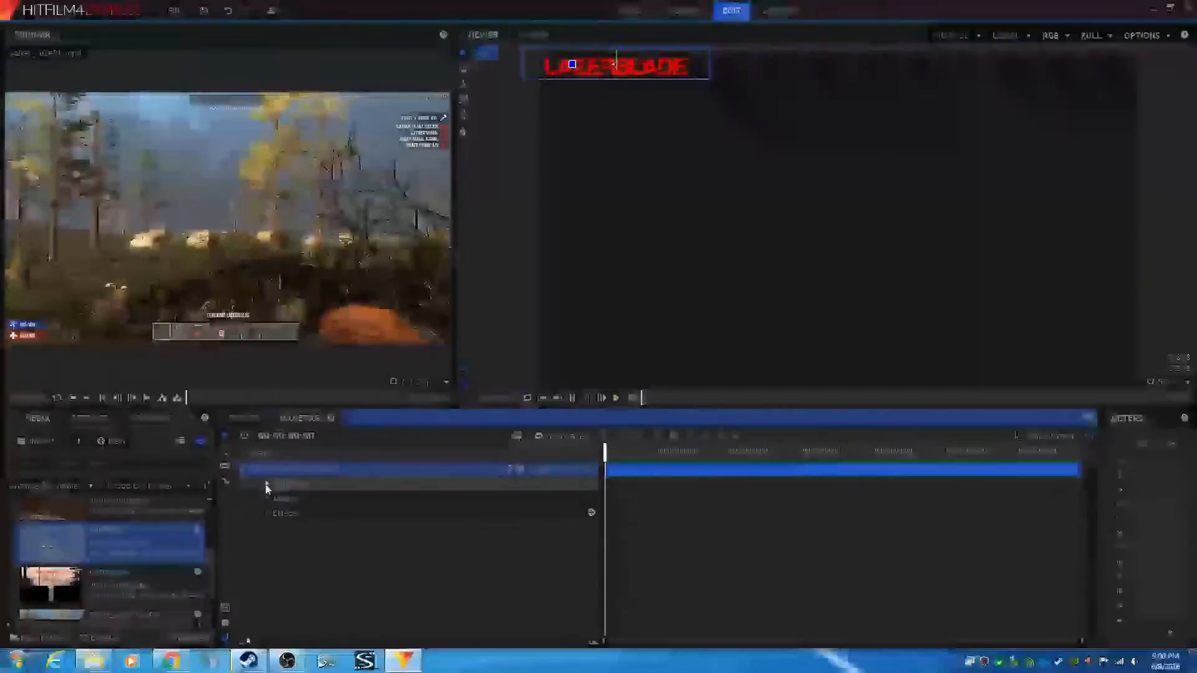
left_click(266, 485)
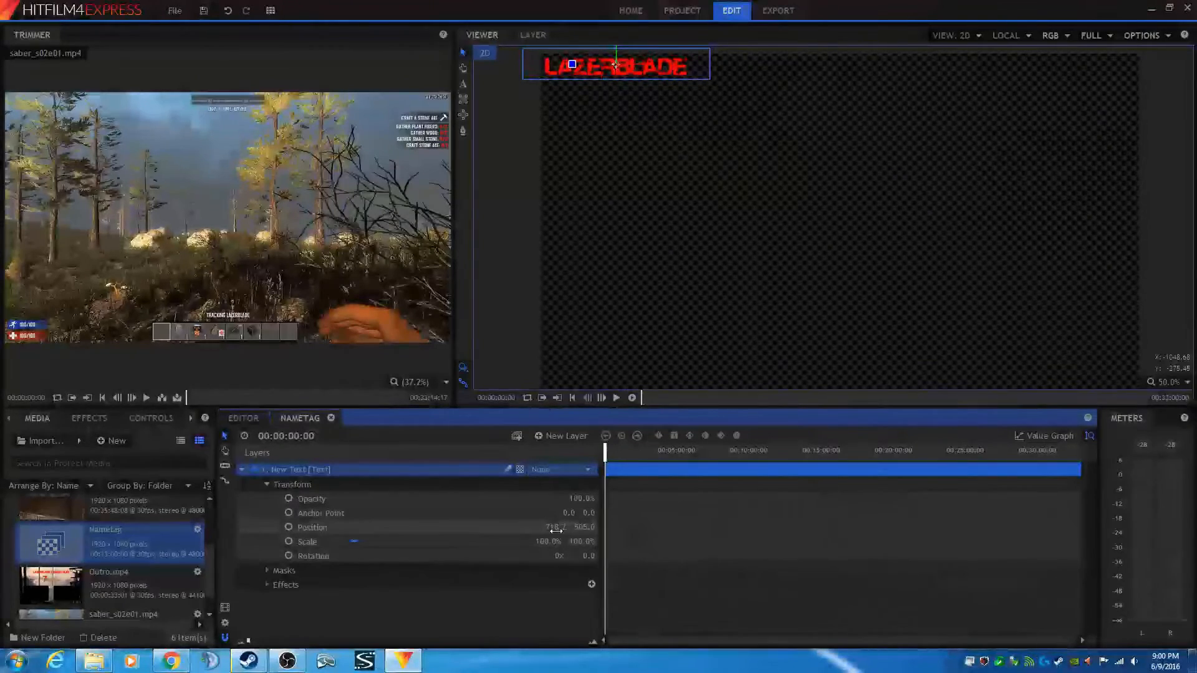
left_click(556, 529)
left_click(549, 527)
left_click_drag(548, 528, 573, 527)
type("0")
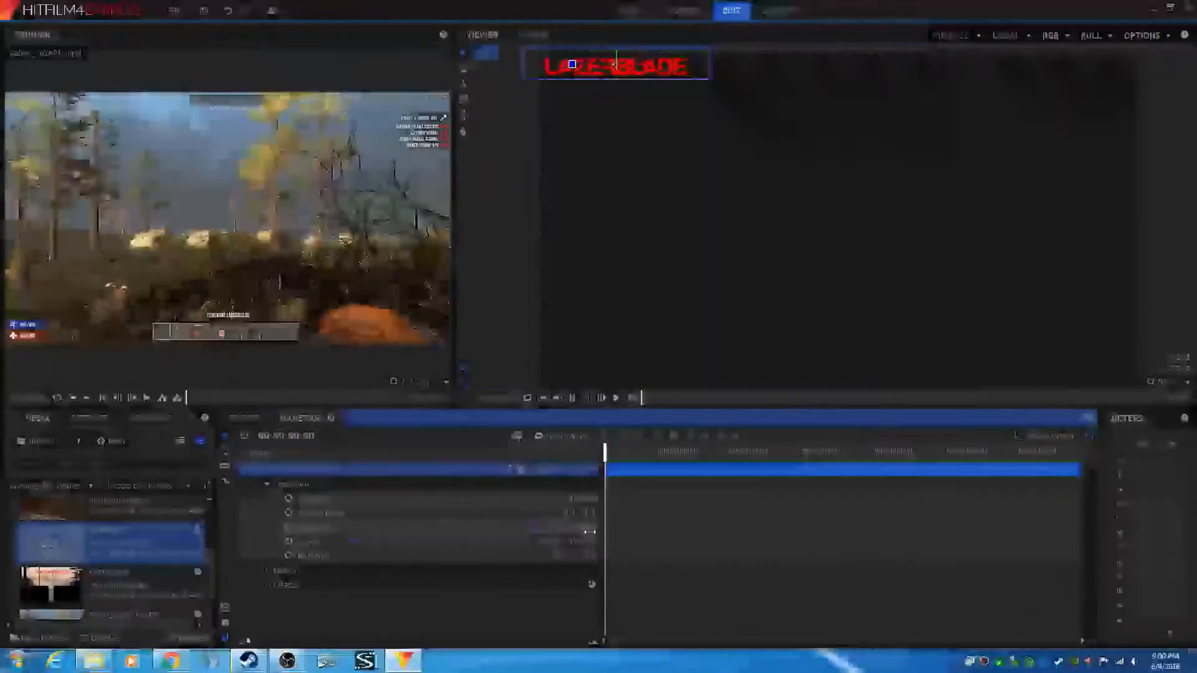
key("Tab")
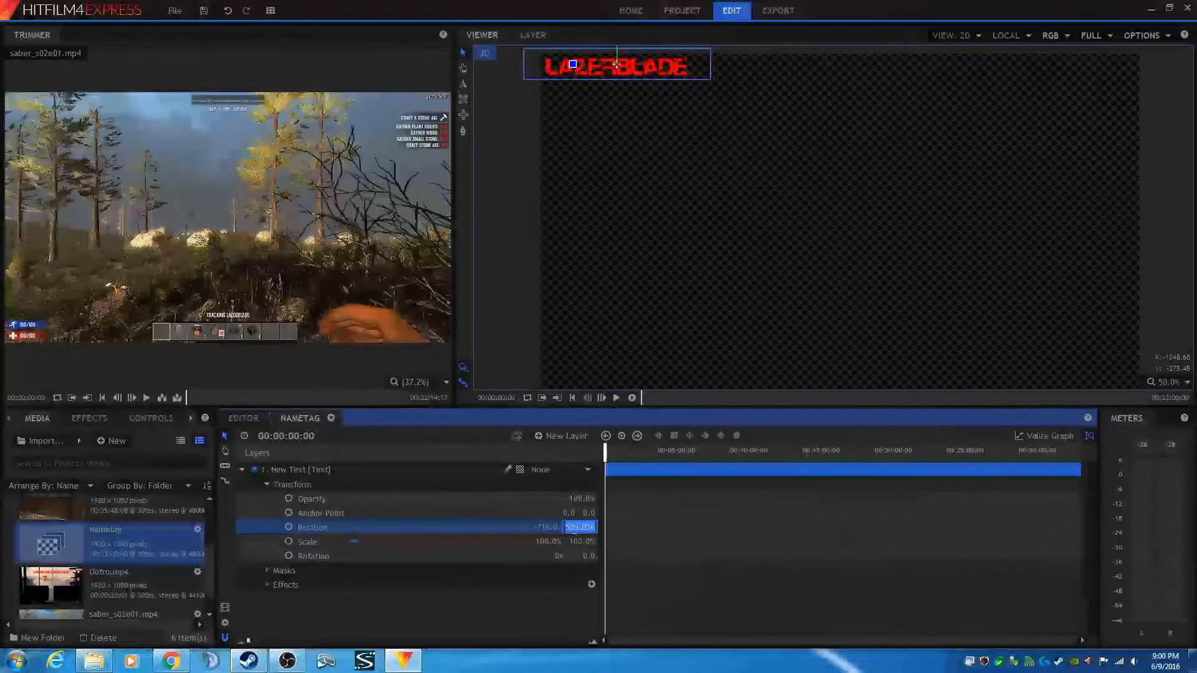
left_click_drag(573, 528, 596, 527)
type("4")
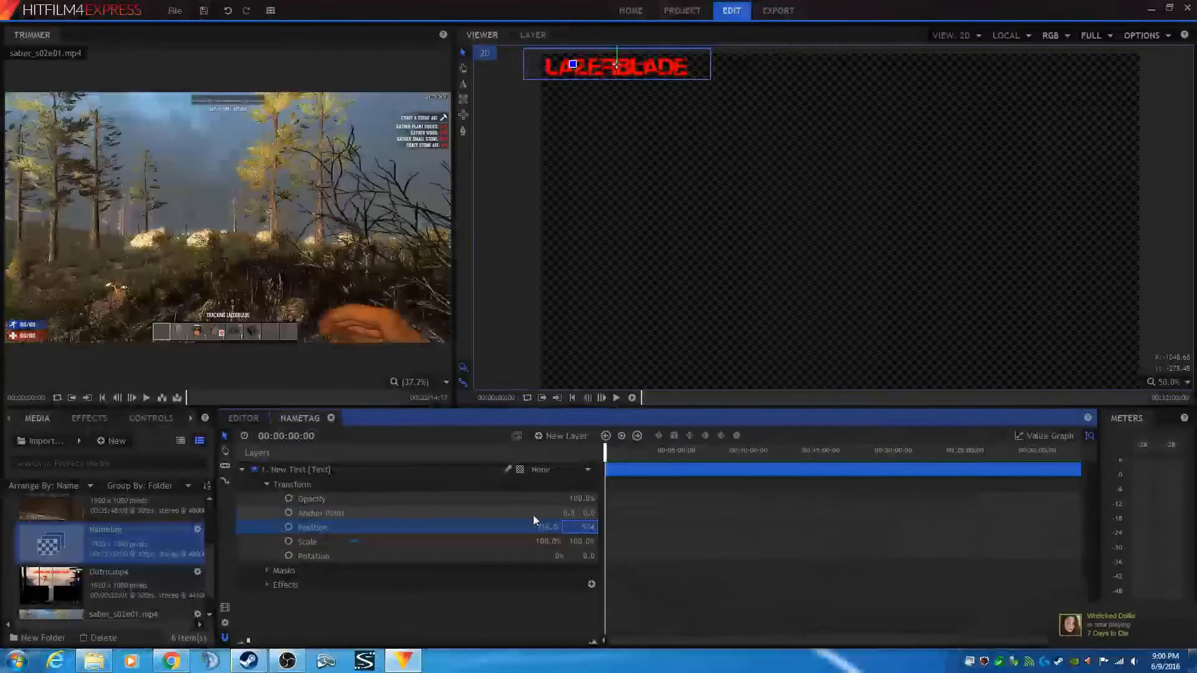
left_click(533, 515)
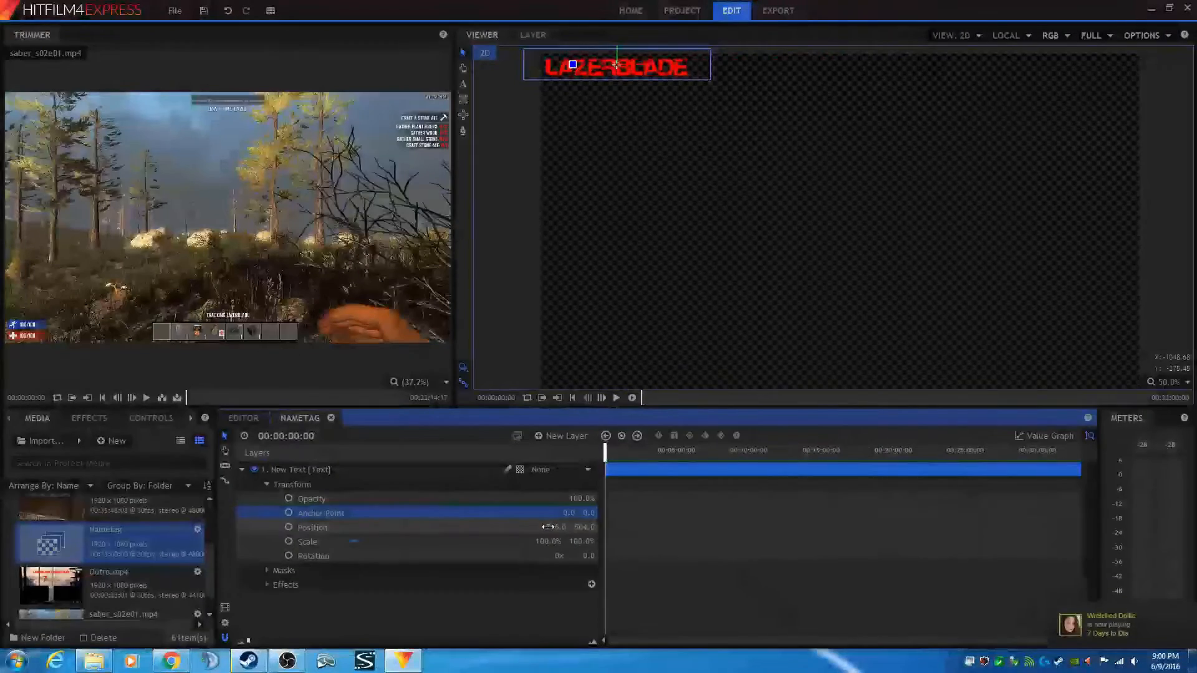
- In the main timeline, hide the Video 3, Video 2 and Video 1 tracks
left_click(247, 418)
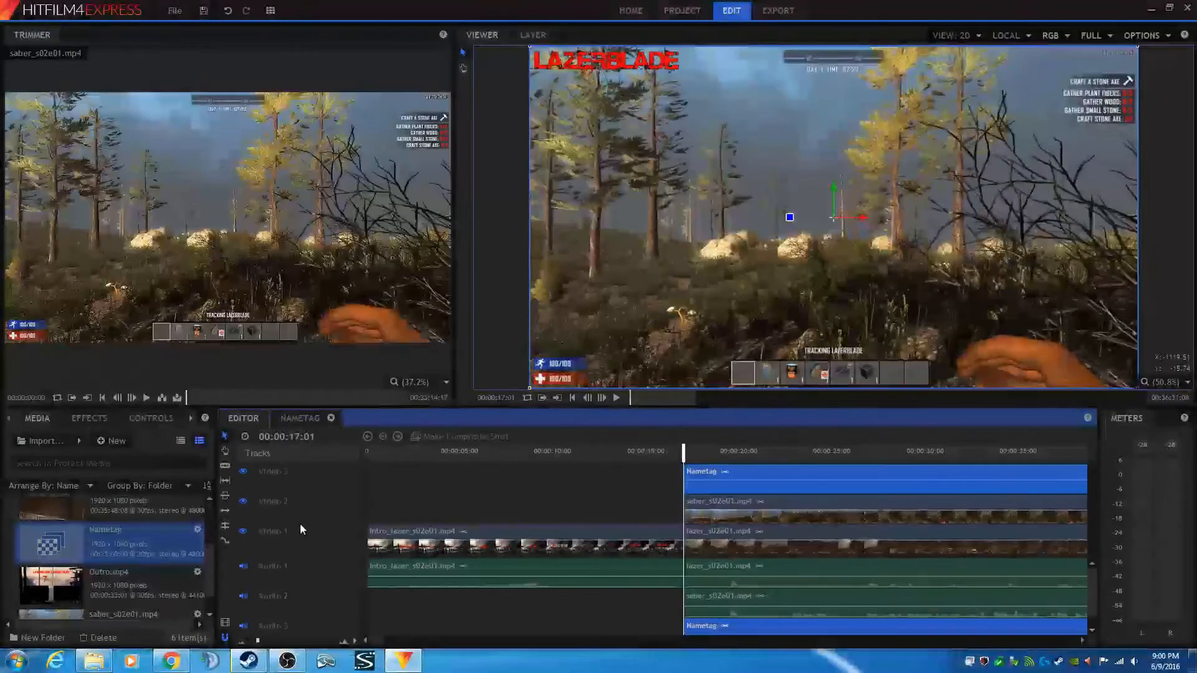
left_click(243, 473)
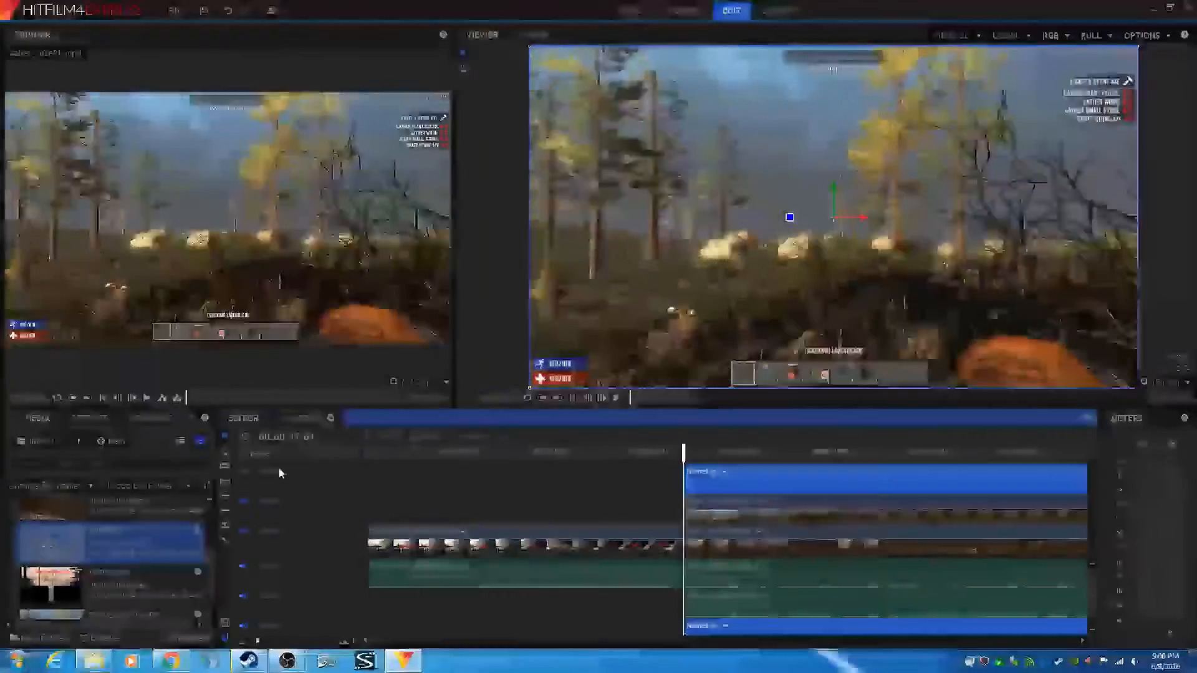
left_click(243, 502)
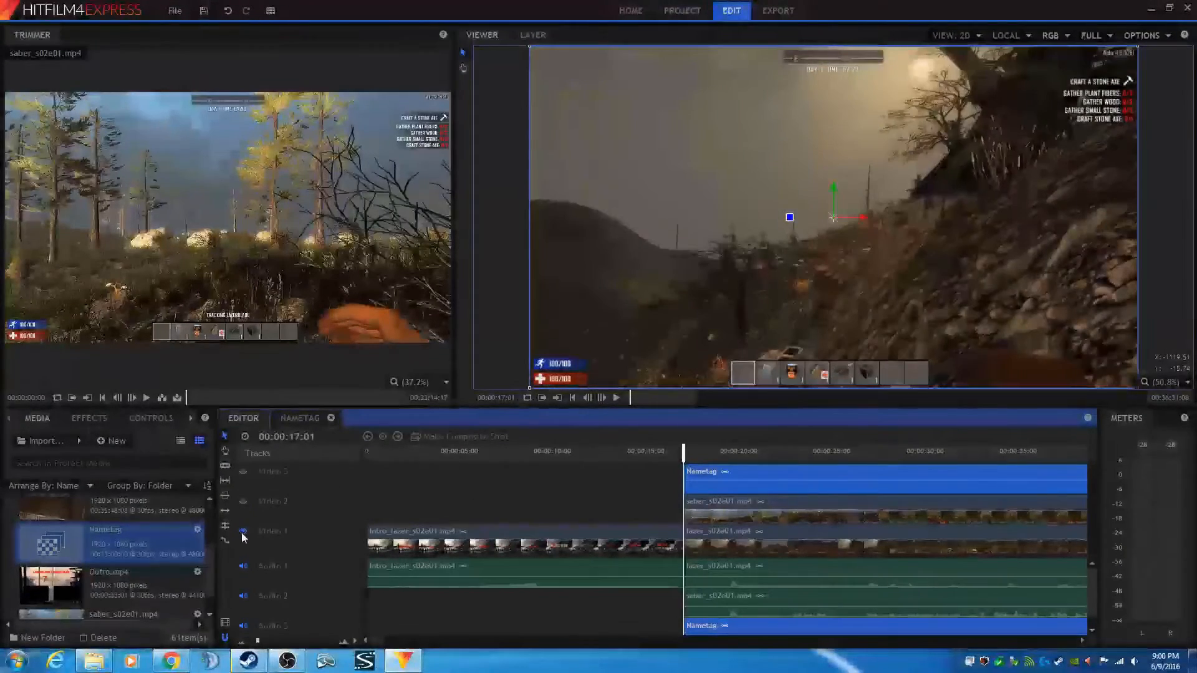
left_click(244, 532)
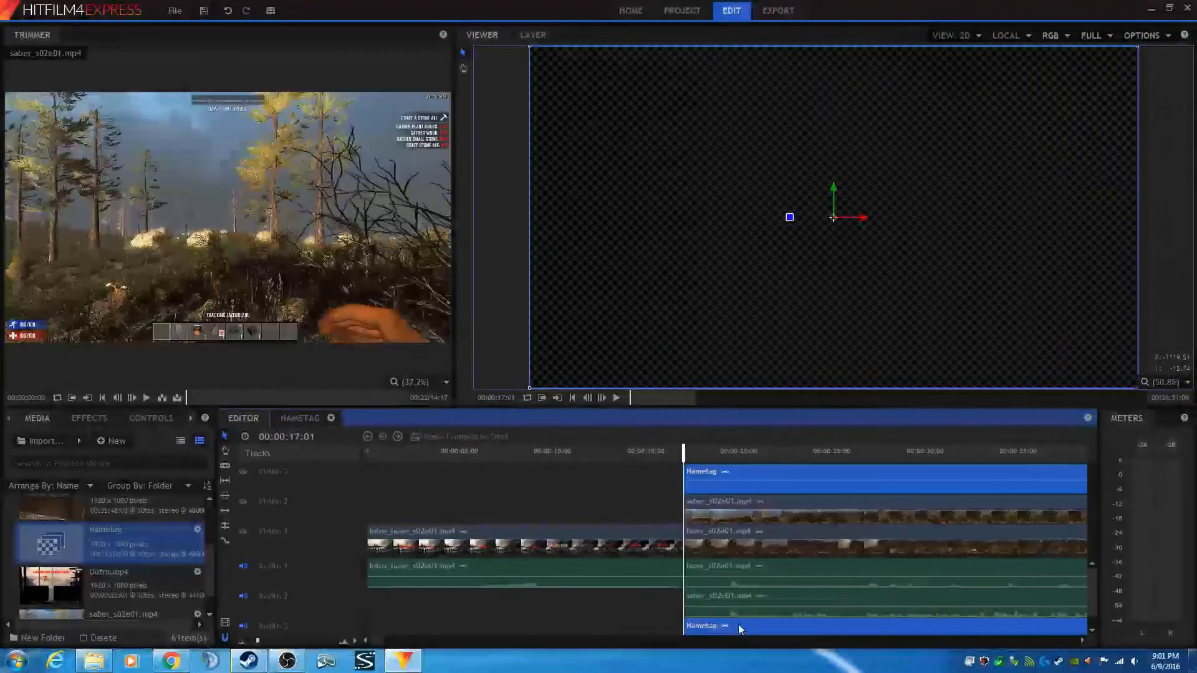
- Unlink the Nametag clip's audio and delete the Nametag audio portion on Audio 3
right_click(738, 625)
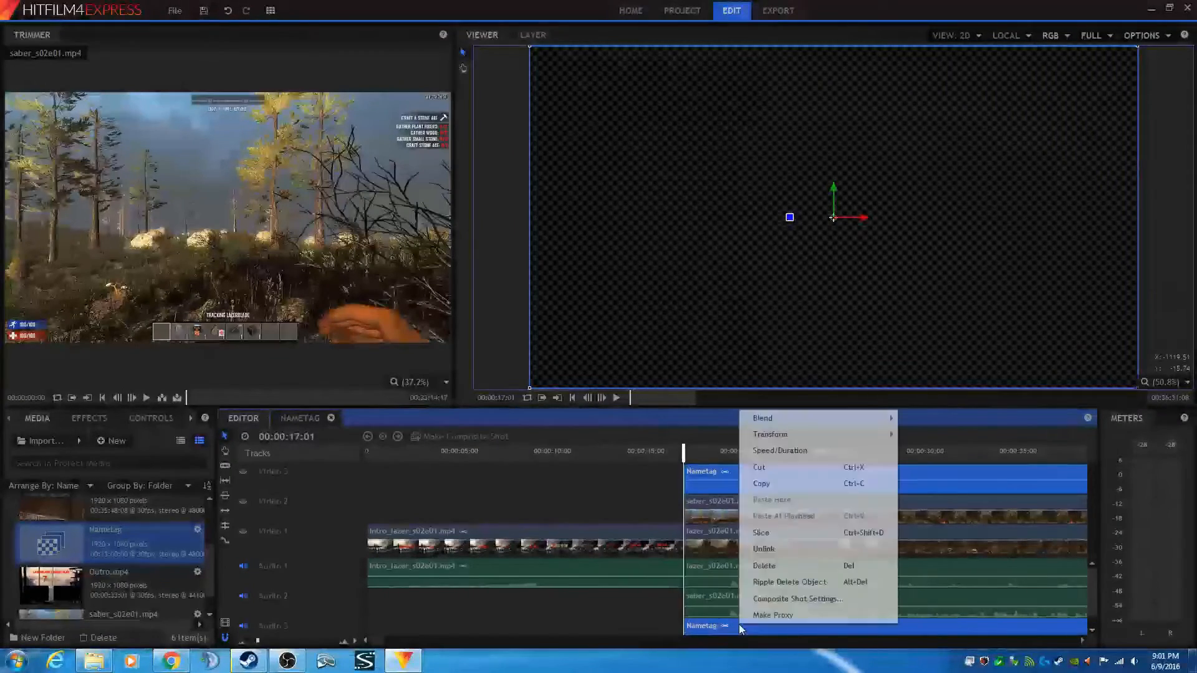
left_click(765, 551)
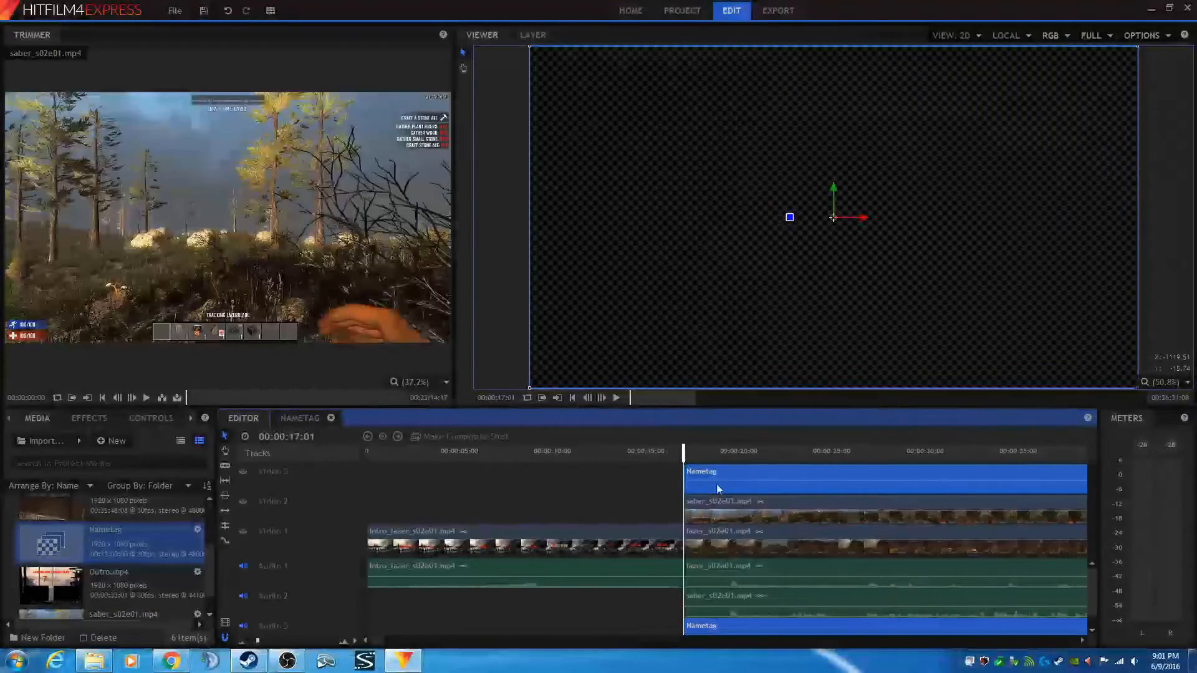
left_click(730, 626)
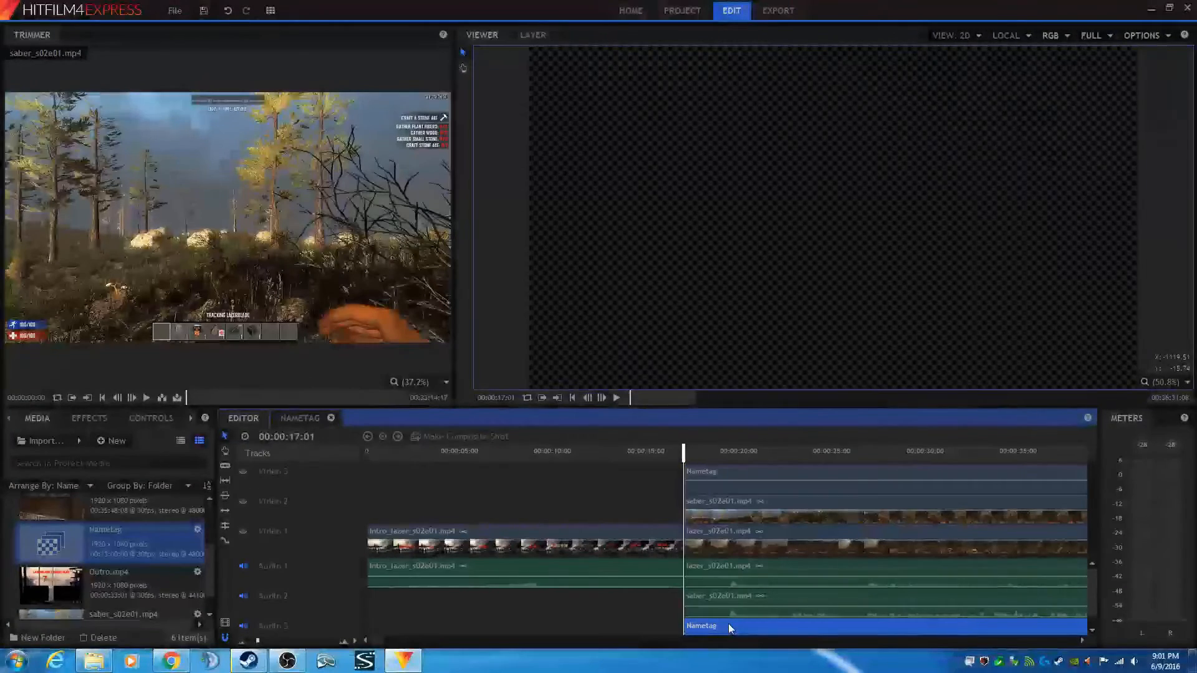
key("Delete")
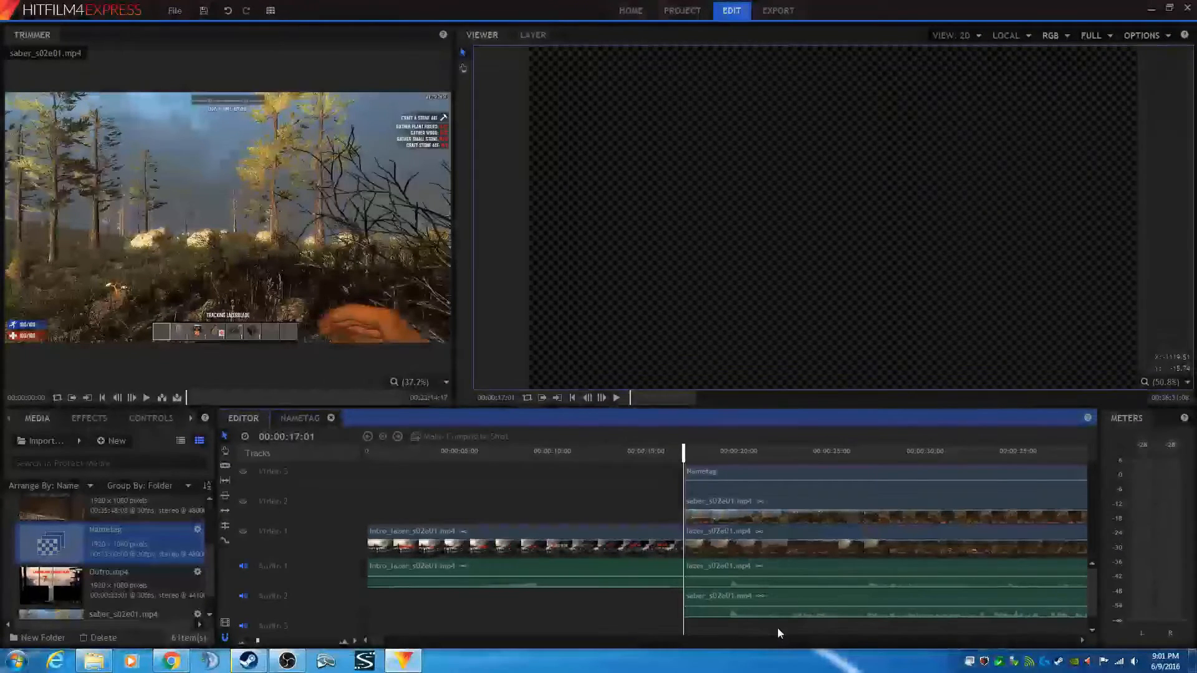
- Shift the saber_s02e01 clip on Video 2 and Audio 2 slightly later, past the playhead
left_click(343, 643)
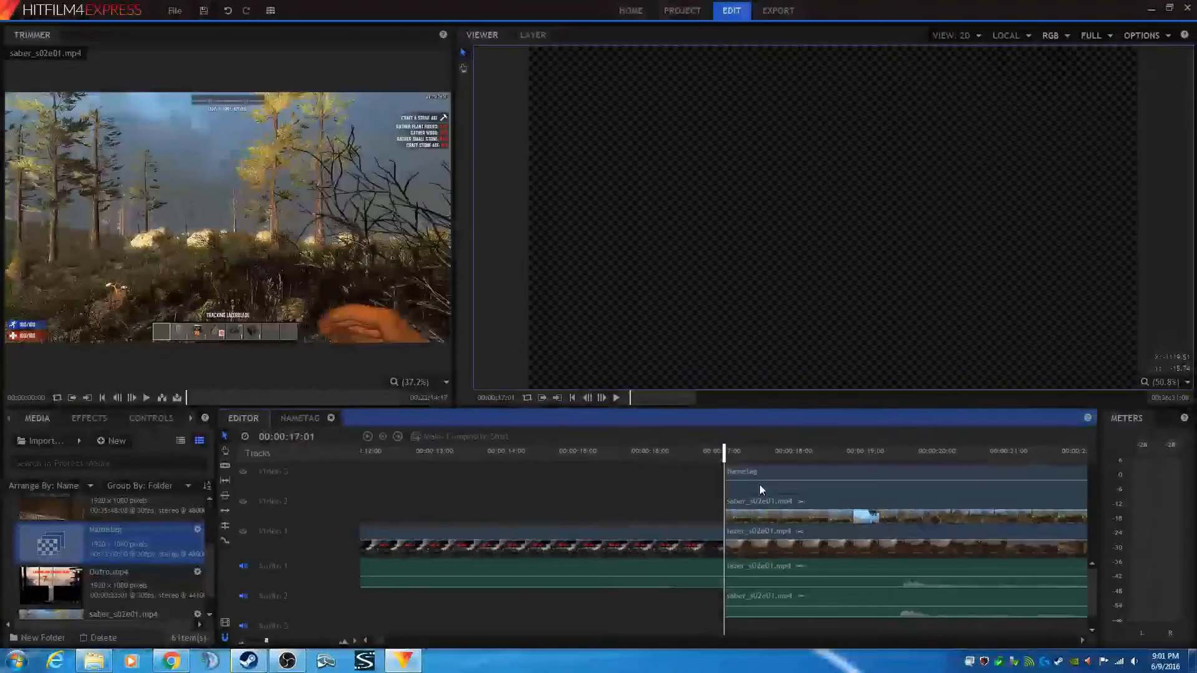
key("h")
left_click_drag(759, 484, 723, 485)
left_click_drag(637, 479, 454, 475)
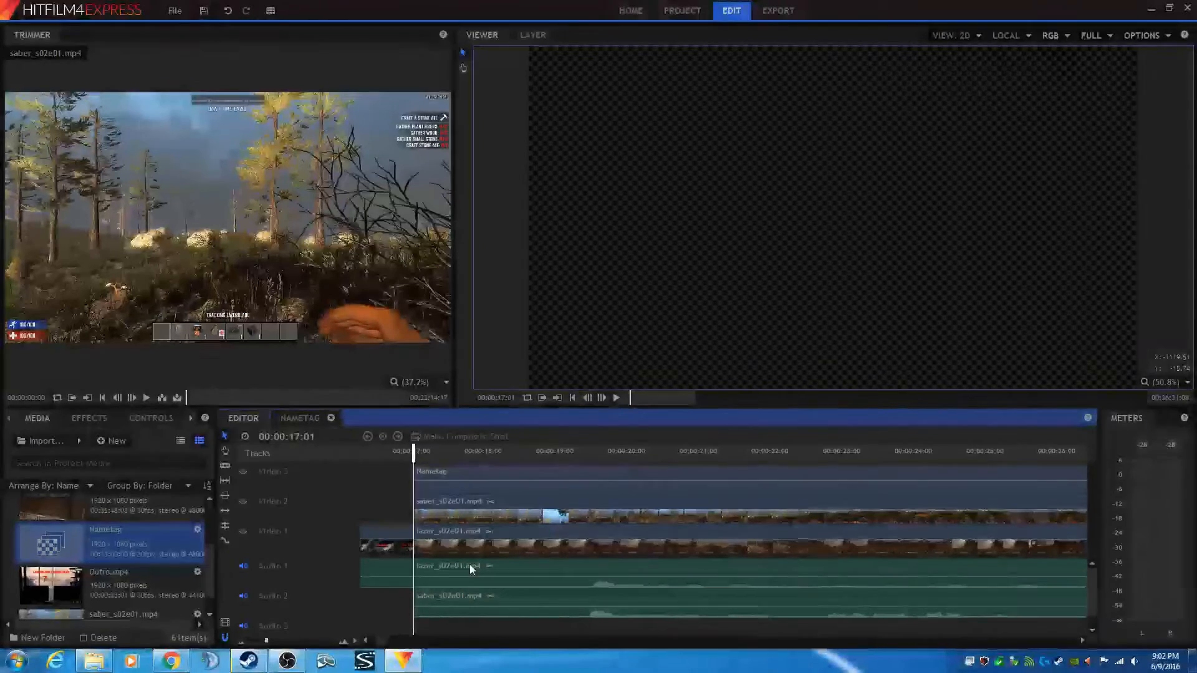
scroll(470, 564, "up", 3)
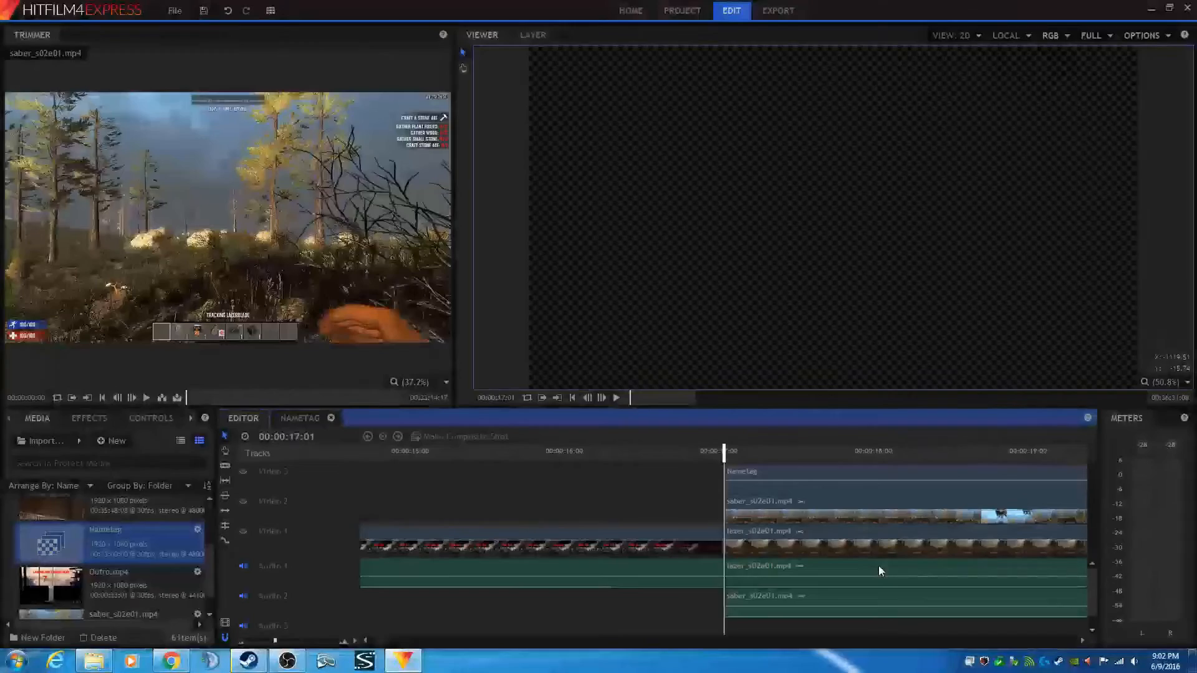
key("h")
left_click_drag(879, 566, 536, 575)
key("v")
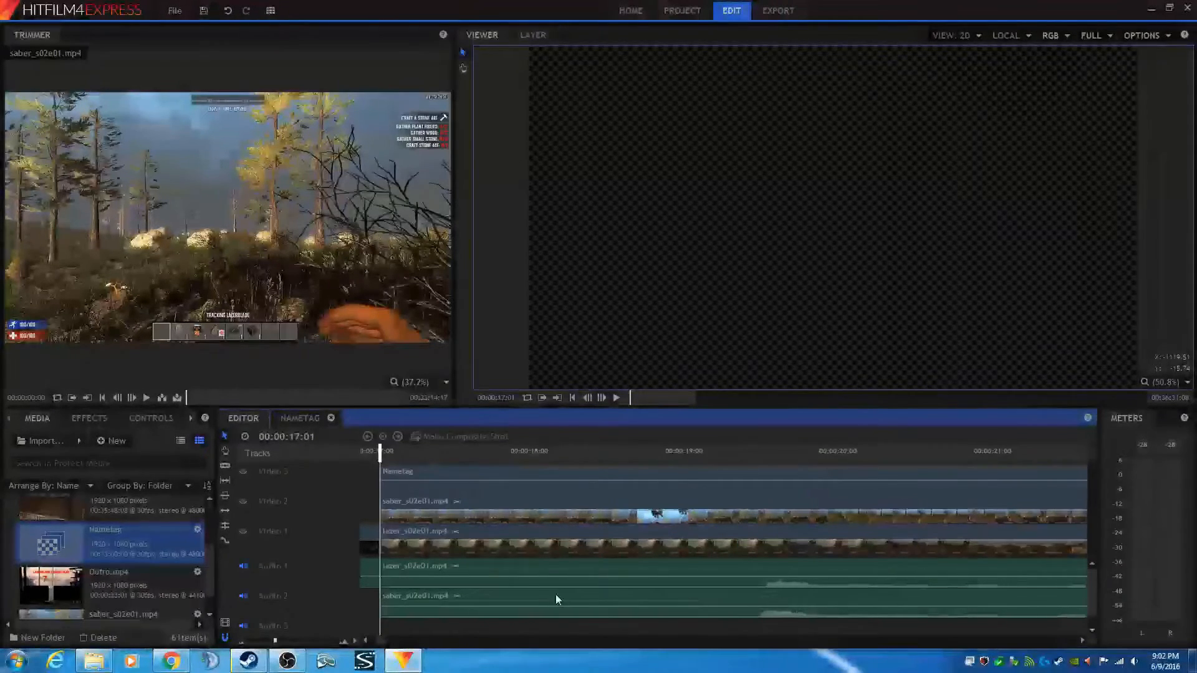
left_click(439, 596)
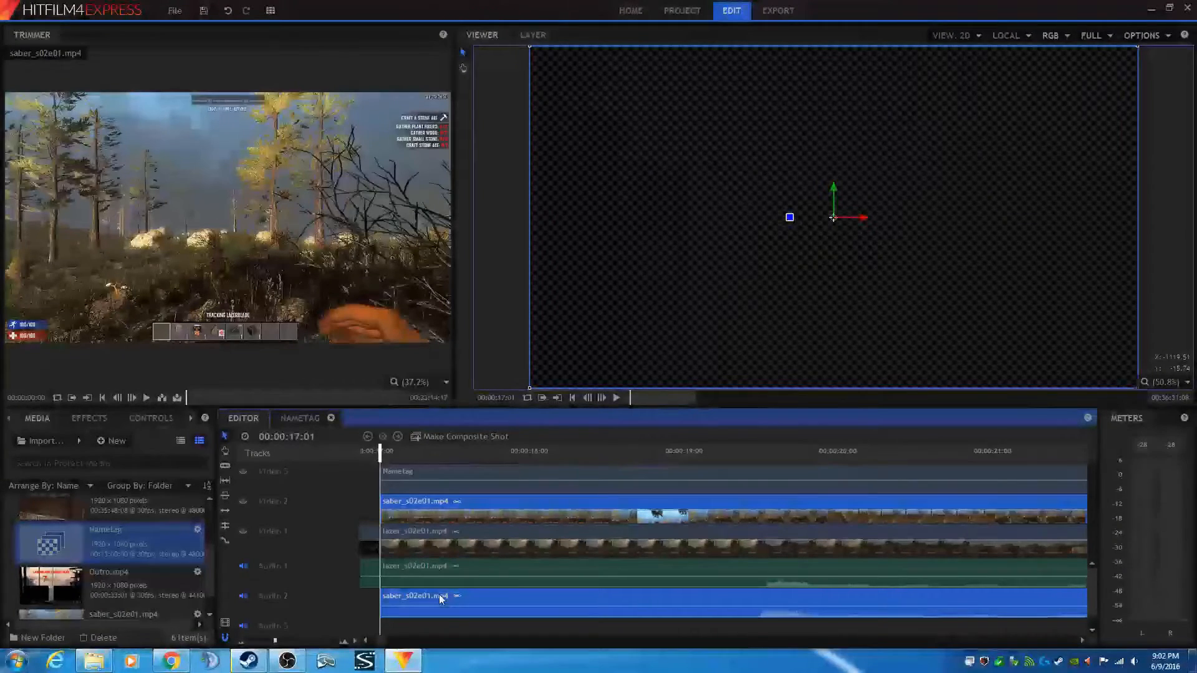
left_click_drag(441, 596, 465, 592)
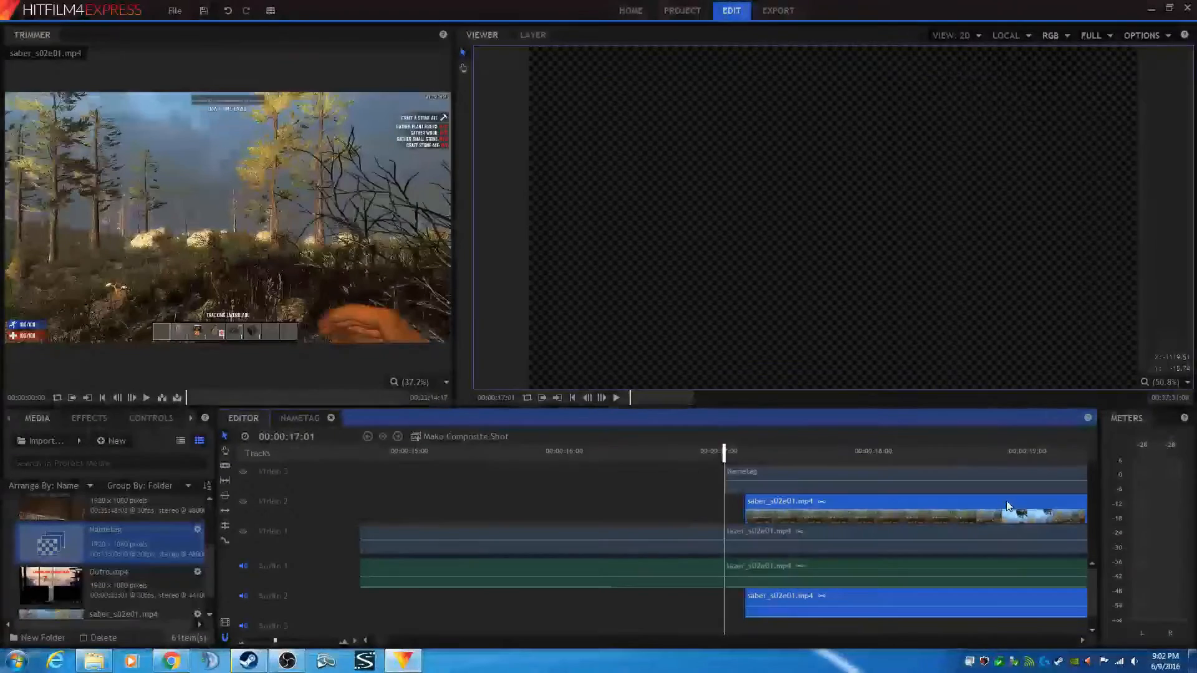
- Nudge the saber_s02e01 clip slightly earlier to fine-tune its start point
scroll(952, 503, "right", 1)
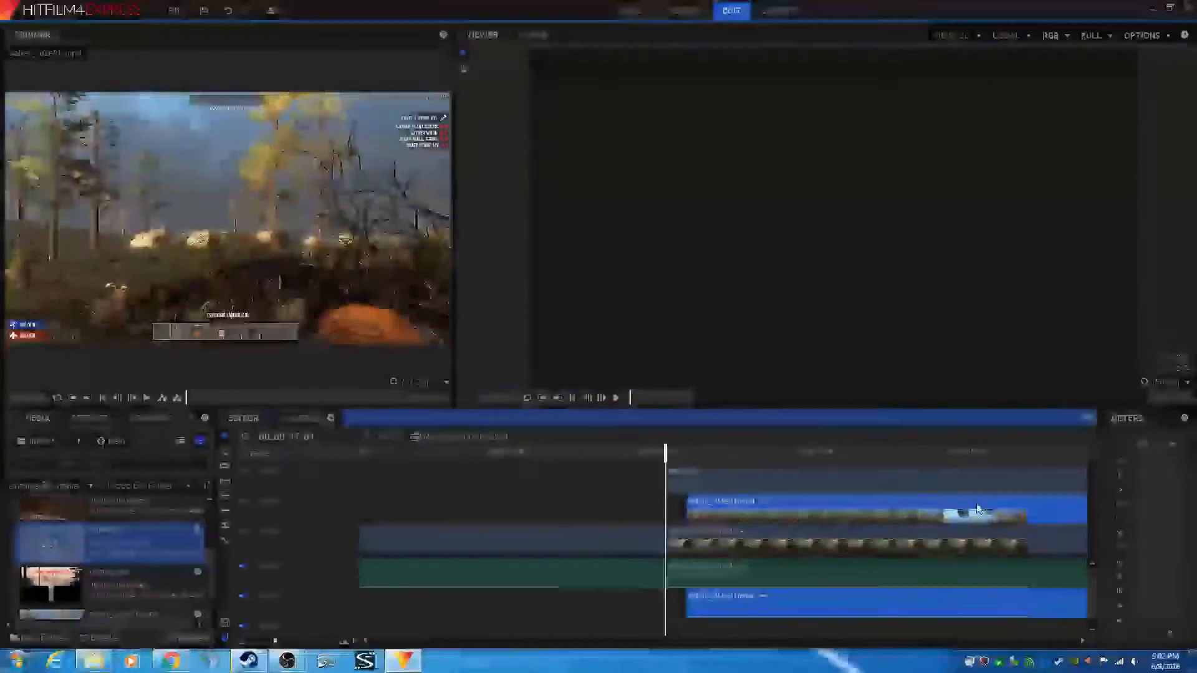
scroll(979, 502, "right", 6)
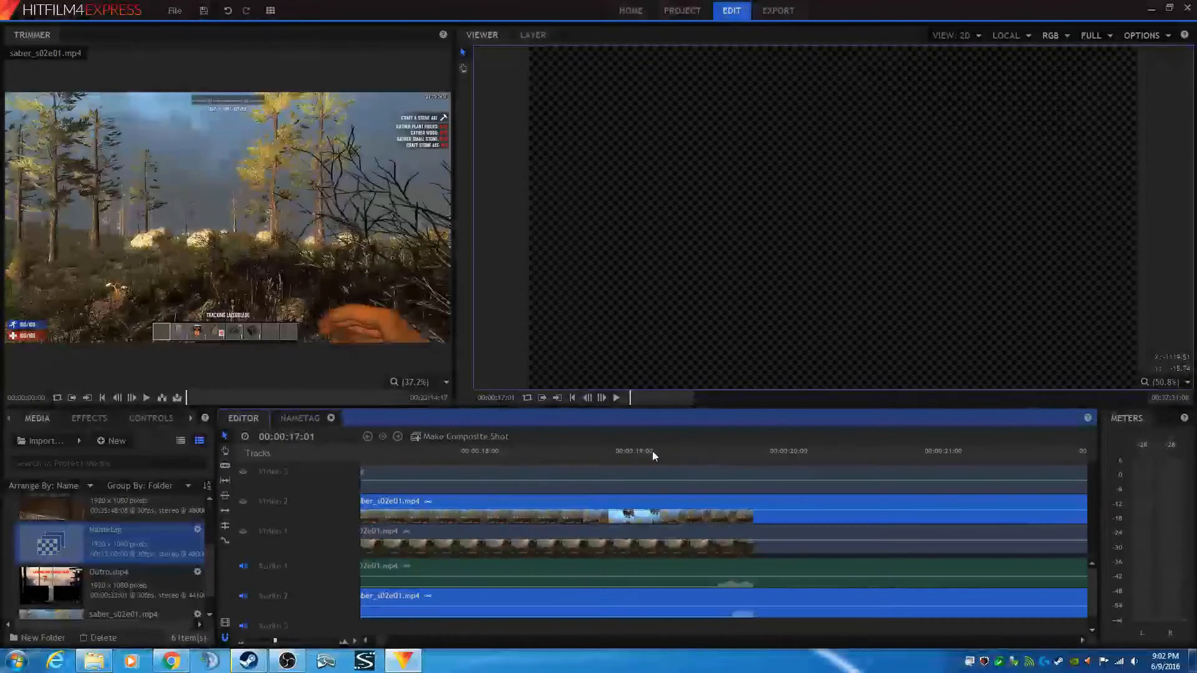
left_click(633, 450)
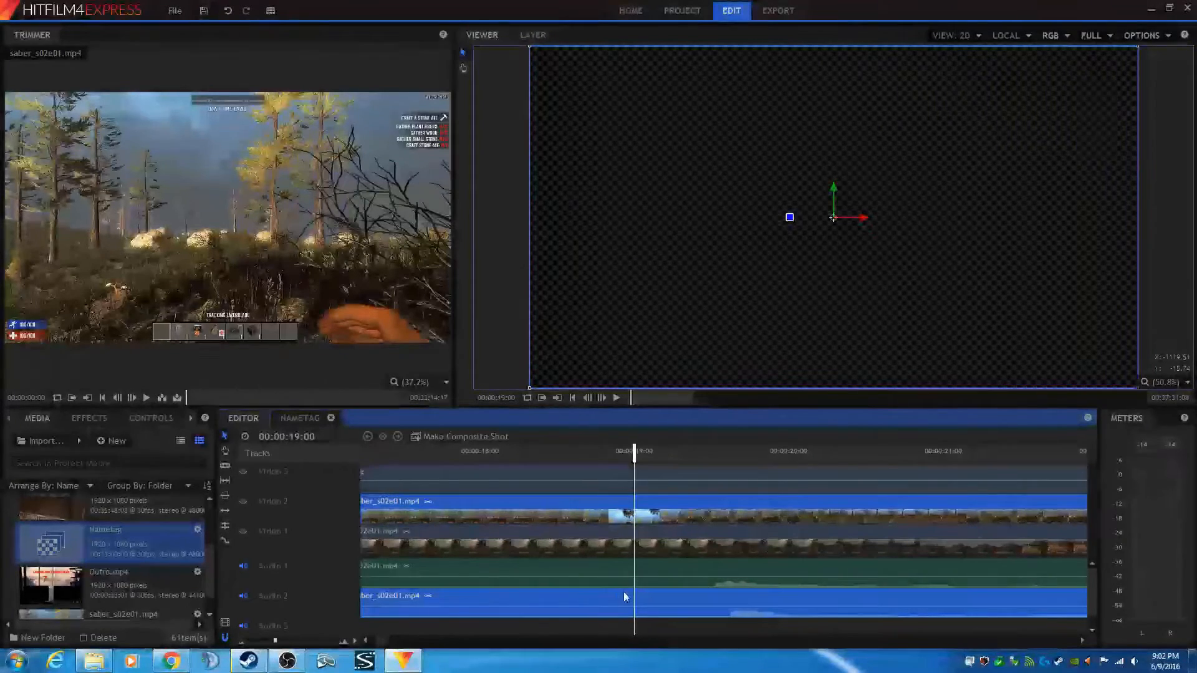
key("h")
left_click_drag(599, 594, 652, 592)
key("v")
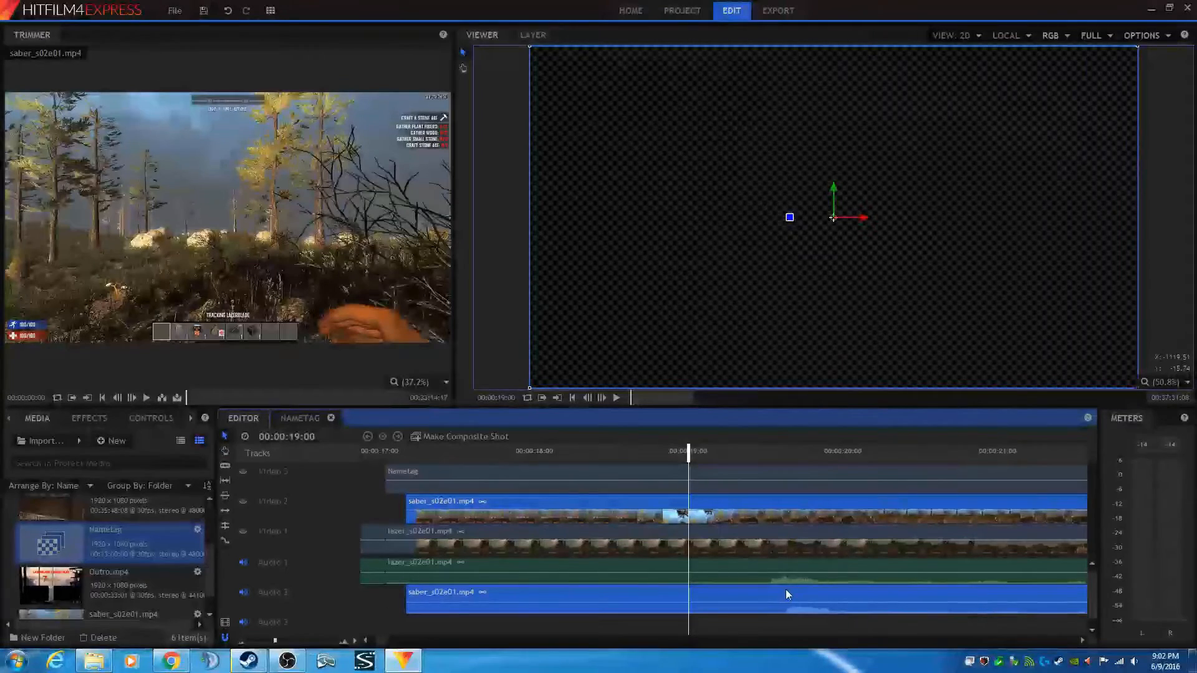
left_click_drag(786, 590, 778, 590)
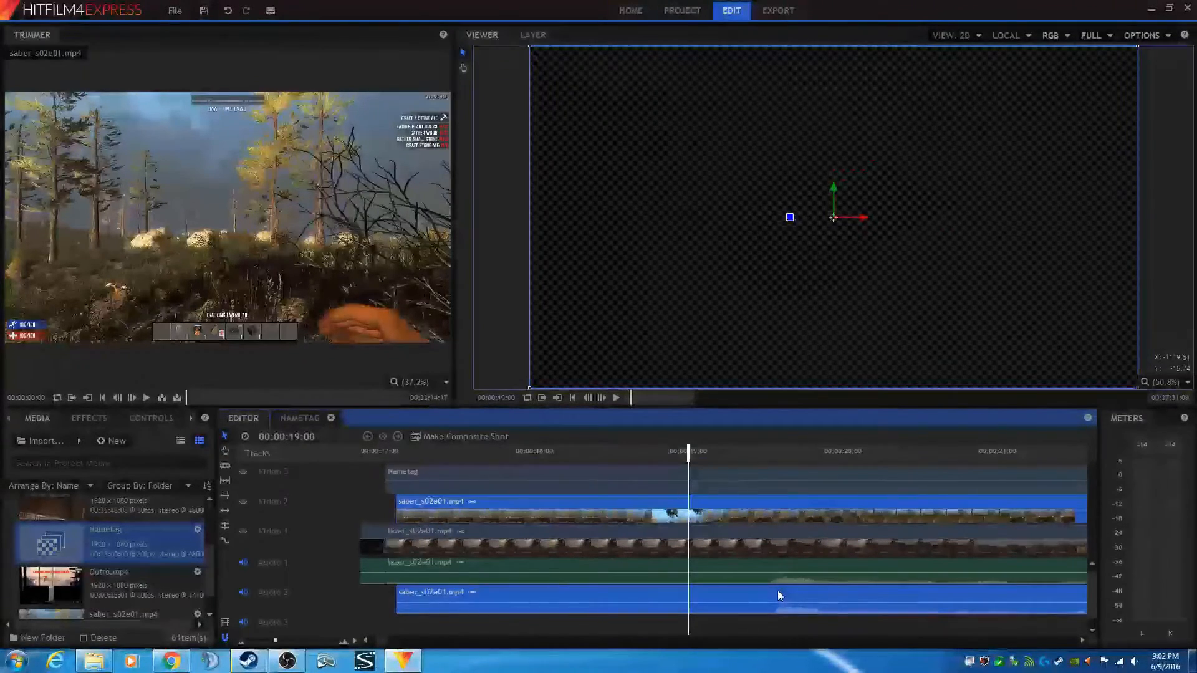
left_click_drag(777, 590, 772, 592)
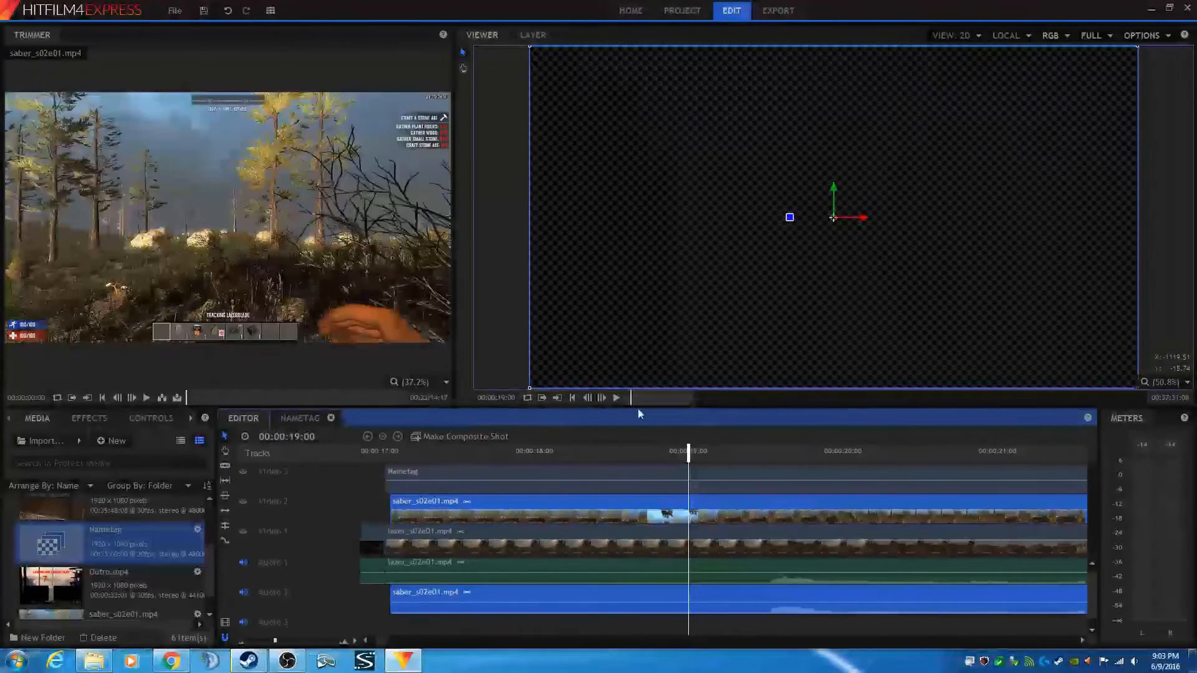
- Play back the timeline briefly and stop it to preview the edit
left_click(617, 397)
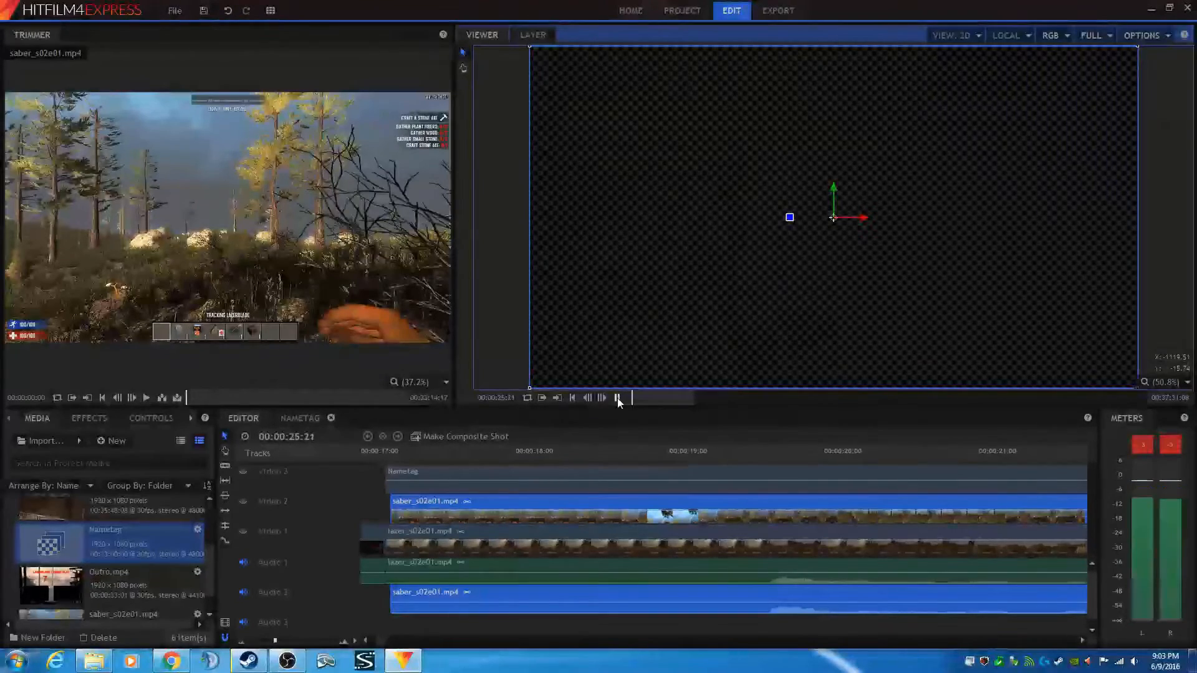
left_click(618, 397)
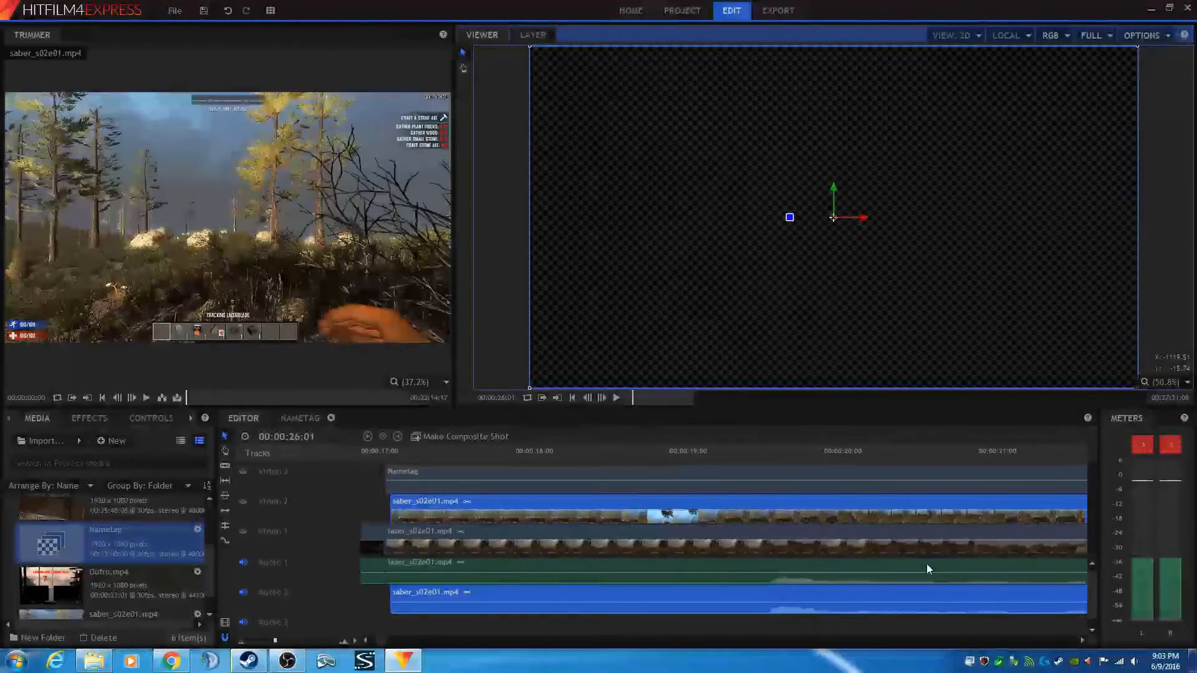
- Pan along the timeline to review how the clips are laid out across the video and audio tracks
left_click_drag(947, 569, 629, 559)
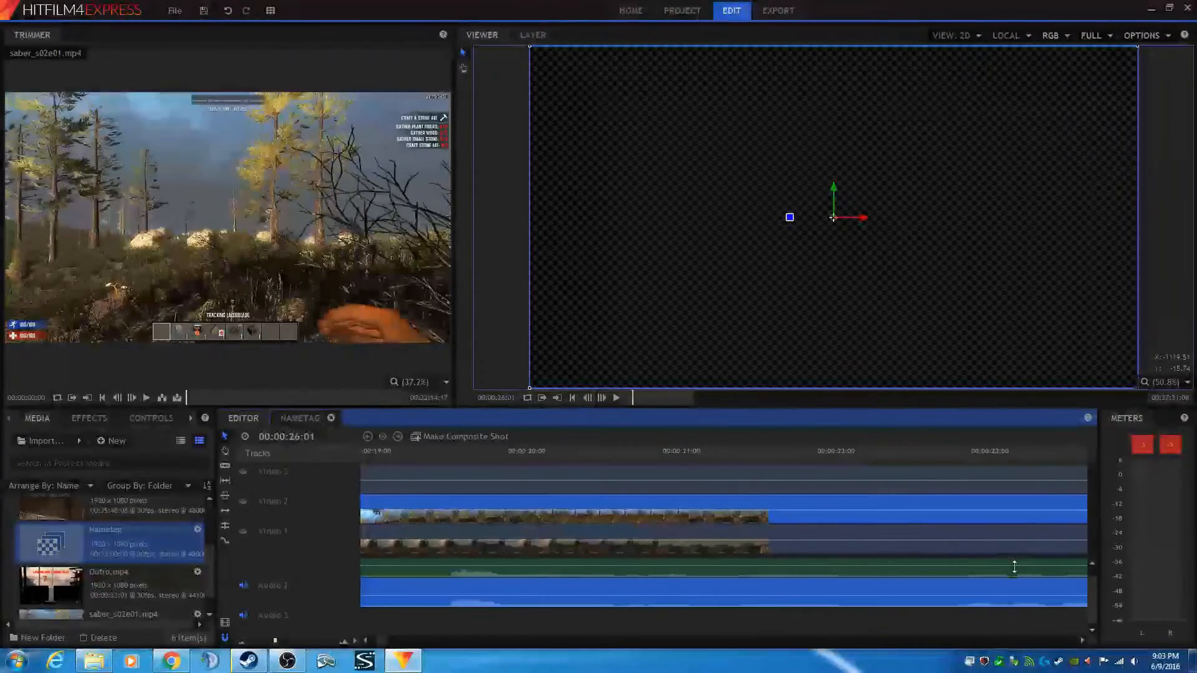
left_click_drag(1016, 564, 473, 563)
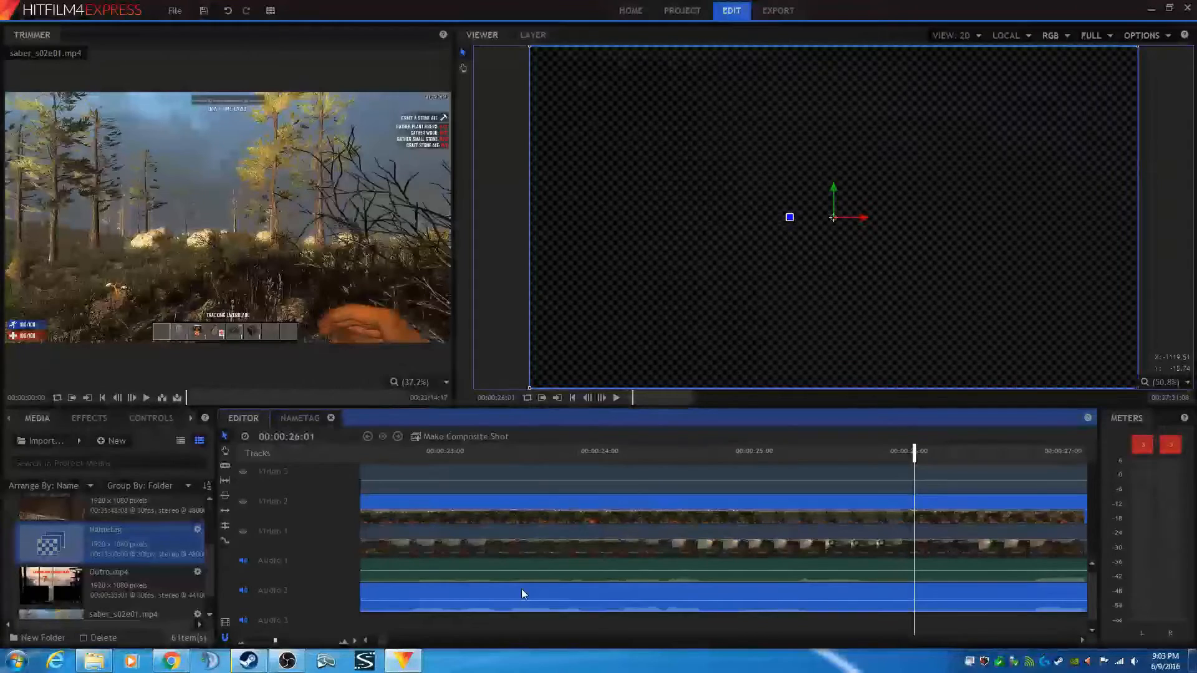
key("h")
left_click_drag(521, 589, 1166, 575)
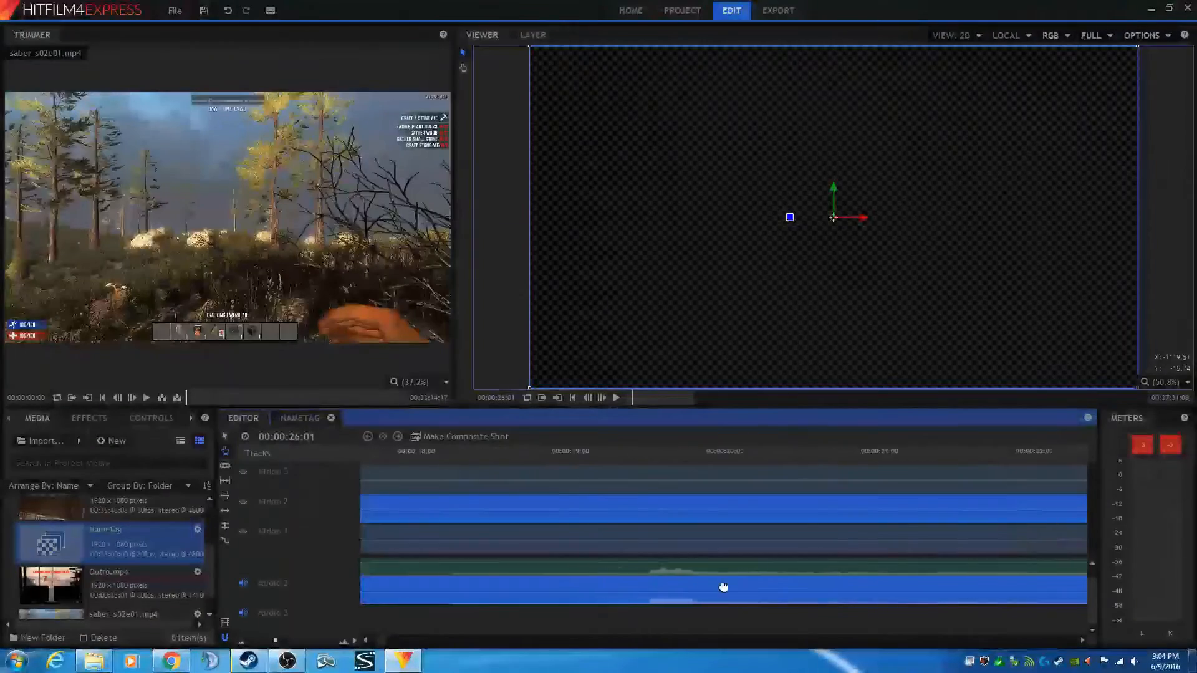
left_click_drag(724, 586, 588, 597)
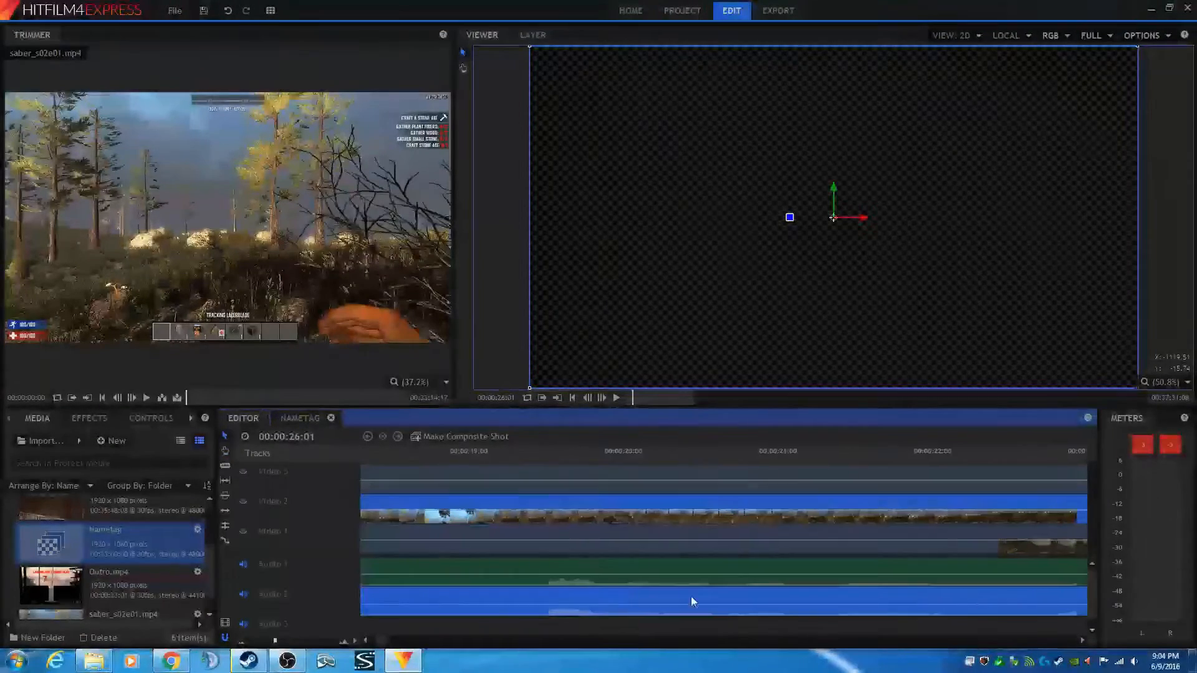
left_click_drag(948, 598, 482, 599)
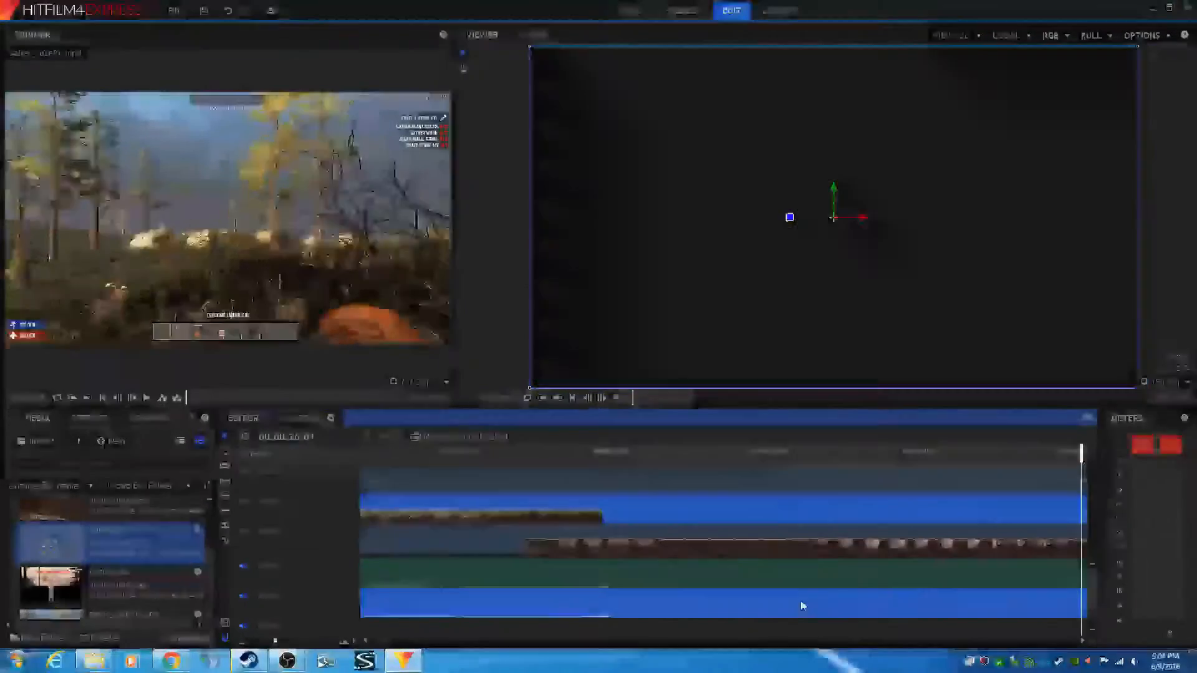
left_click_drag(923, 593, 791, 599)
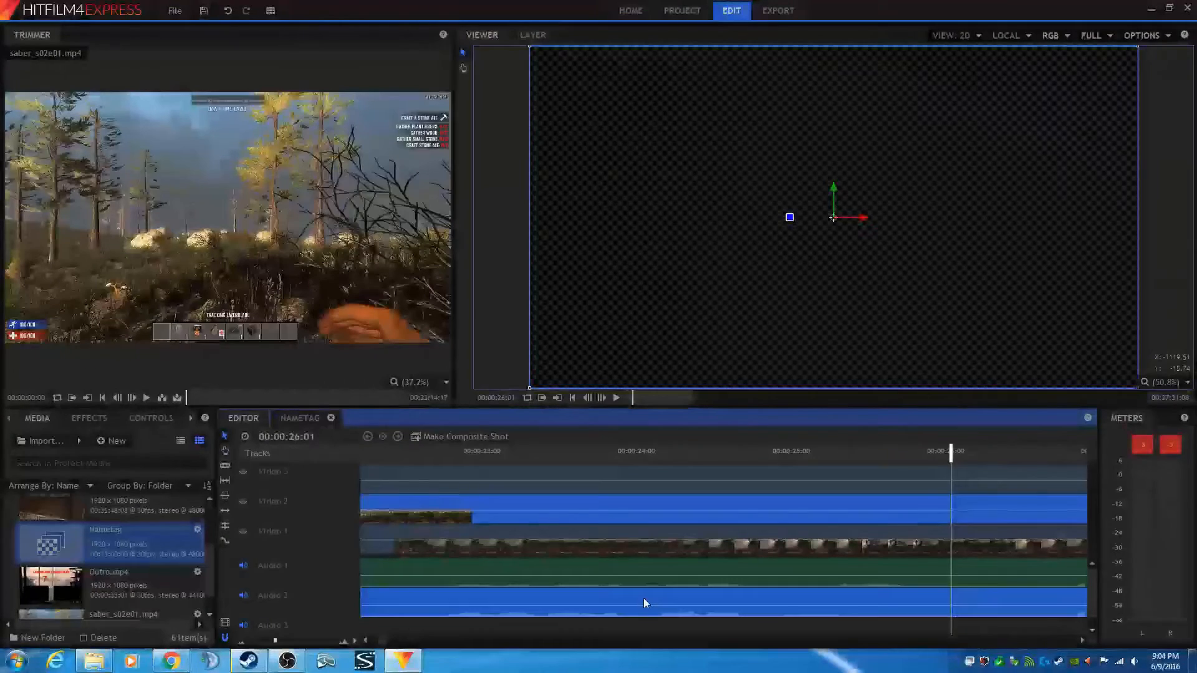
left_click_drag(643, 597, 746, 603)
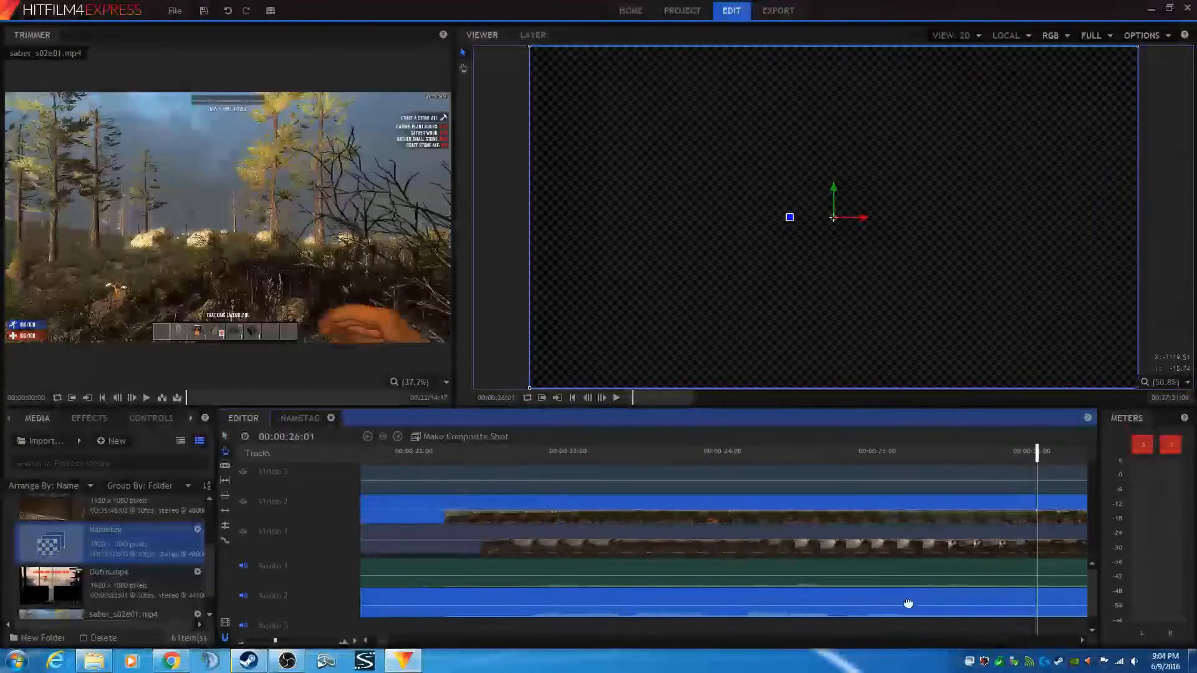
left_click_drag(572, 597, 769, 604)
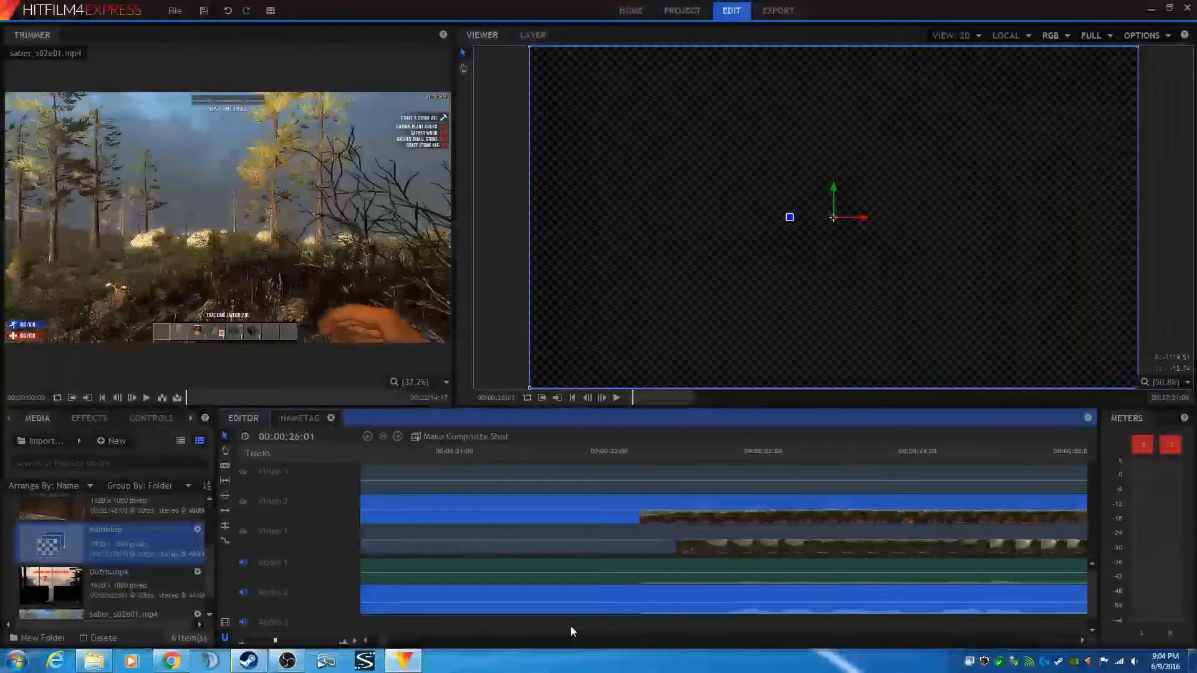
left_click_drag(548, 594, 1022, 585)
left_click_drag(510, 582, 688, 596)
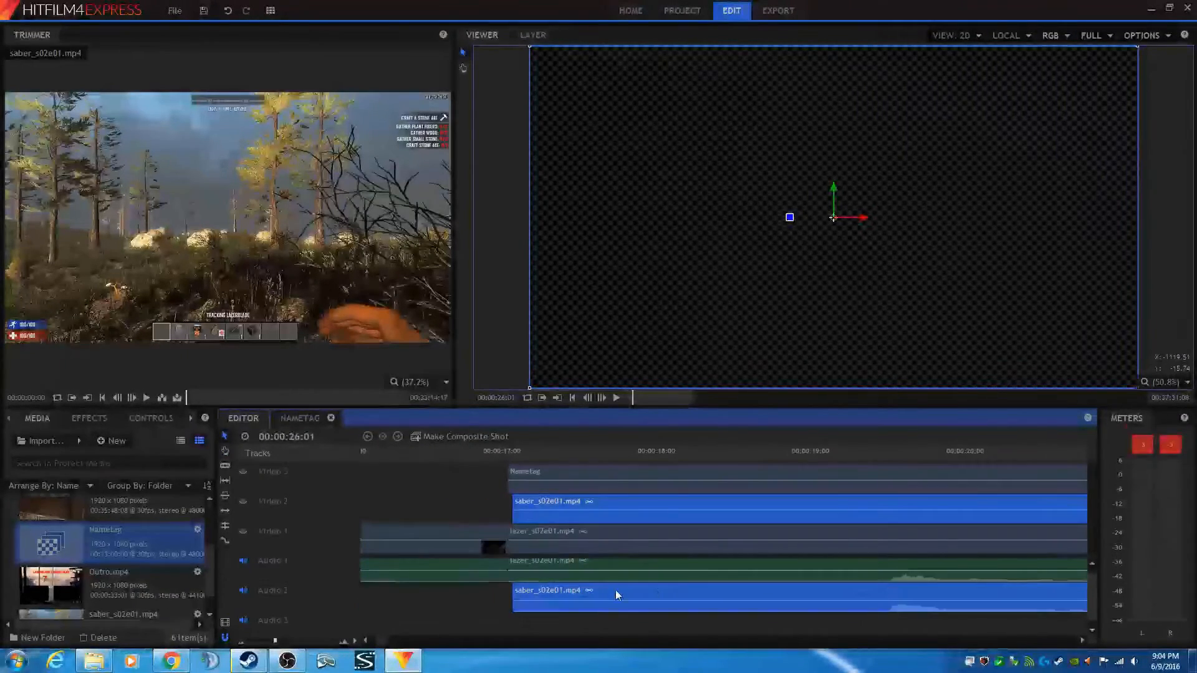
- Nudge the saber_s02e01 clip slightly later and place the playhead at 00:00:17:04
left_click_drag(617, 591, 636, 592)
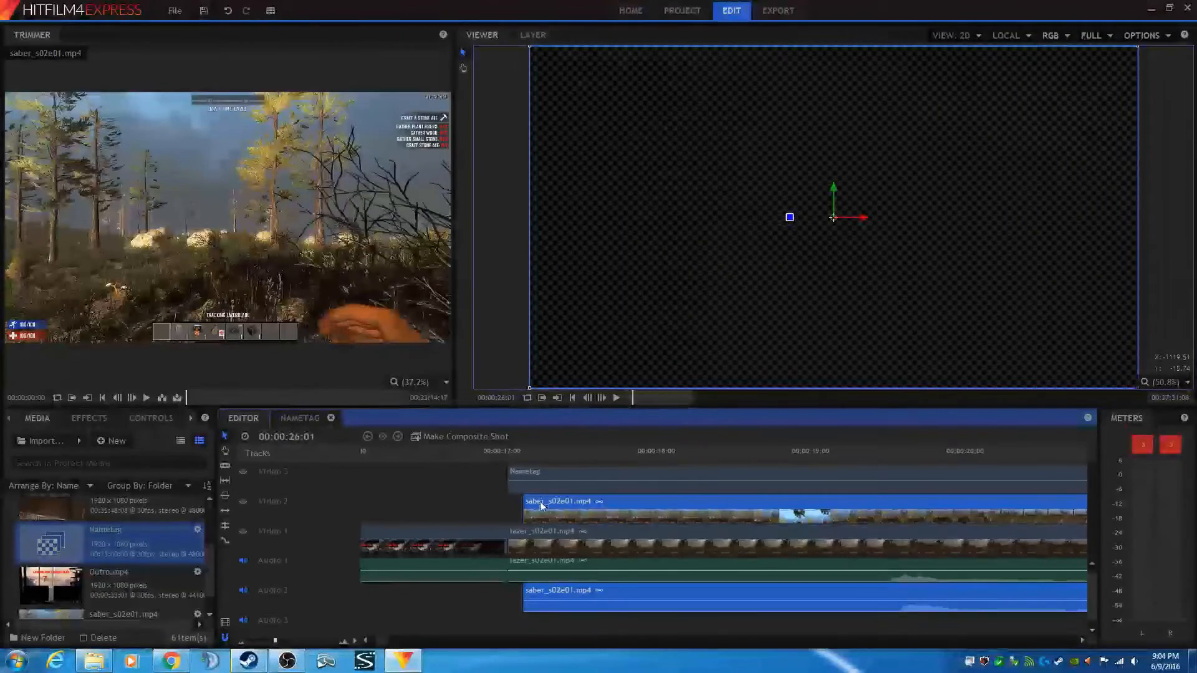
left_click(522, 451)
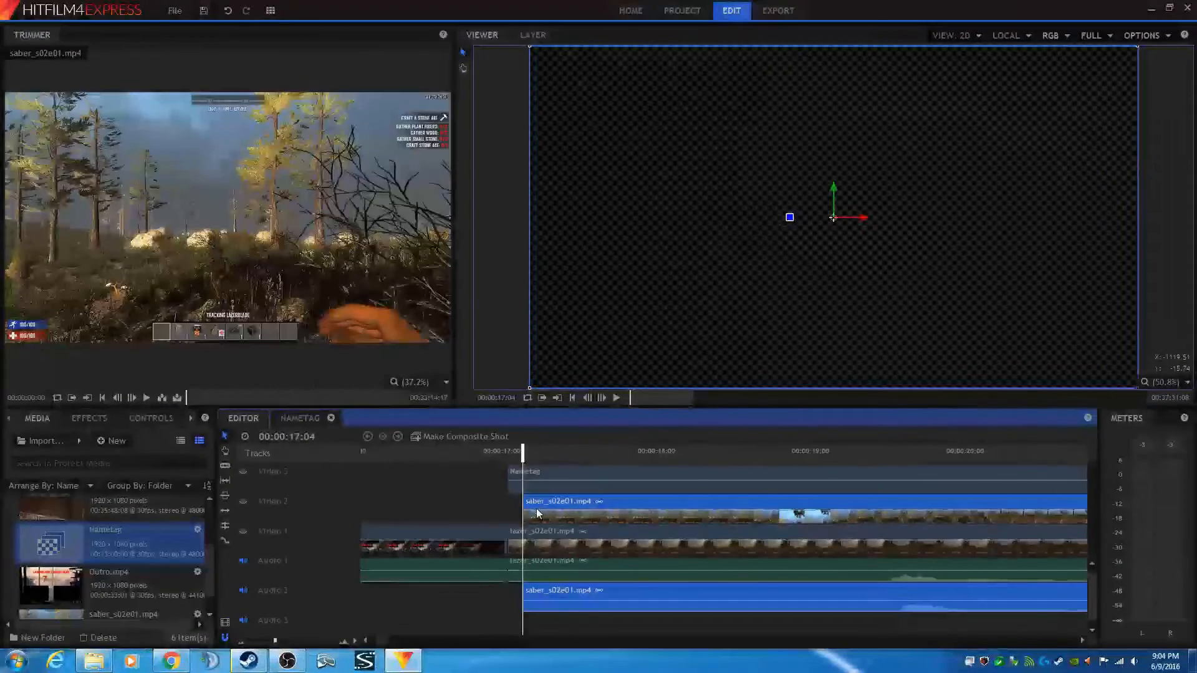
scroll(537, 512, "up", 3)
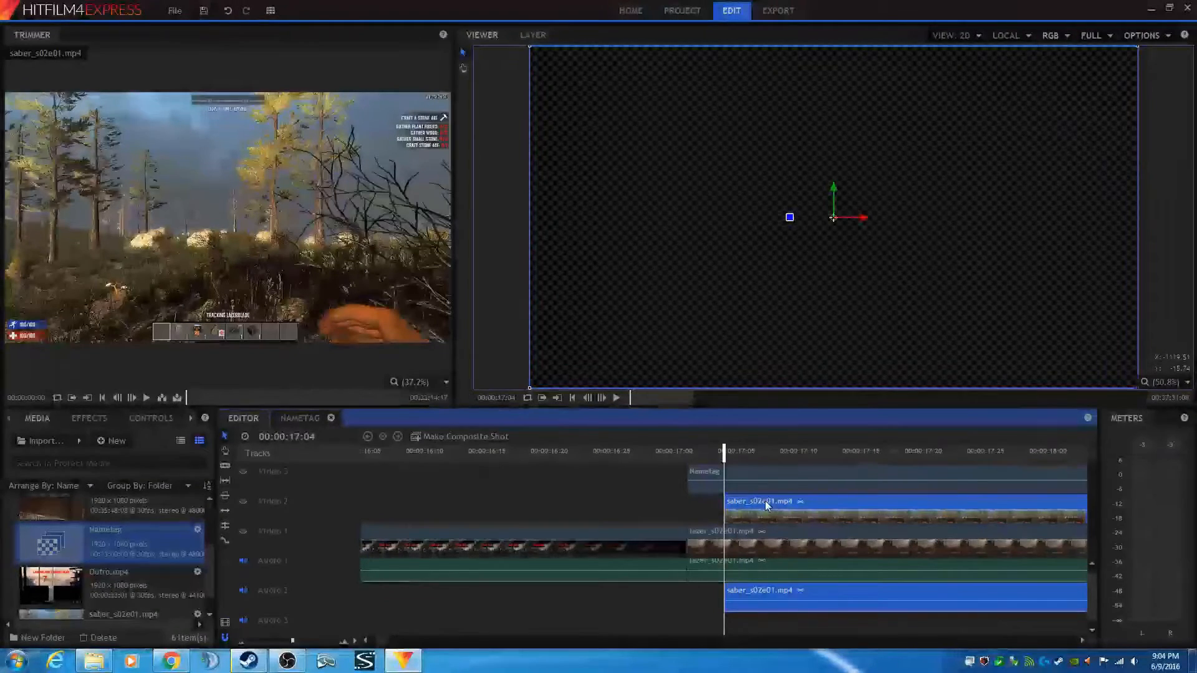
key("h")
left_click_drag(764, 503, 697, 500)
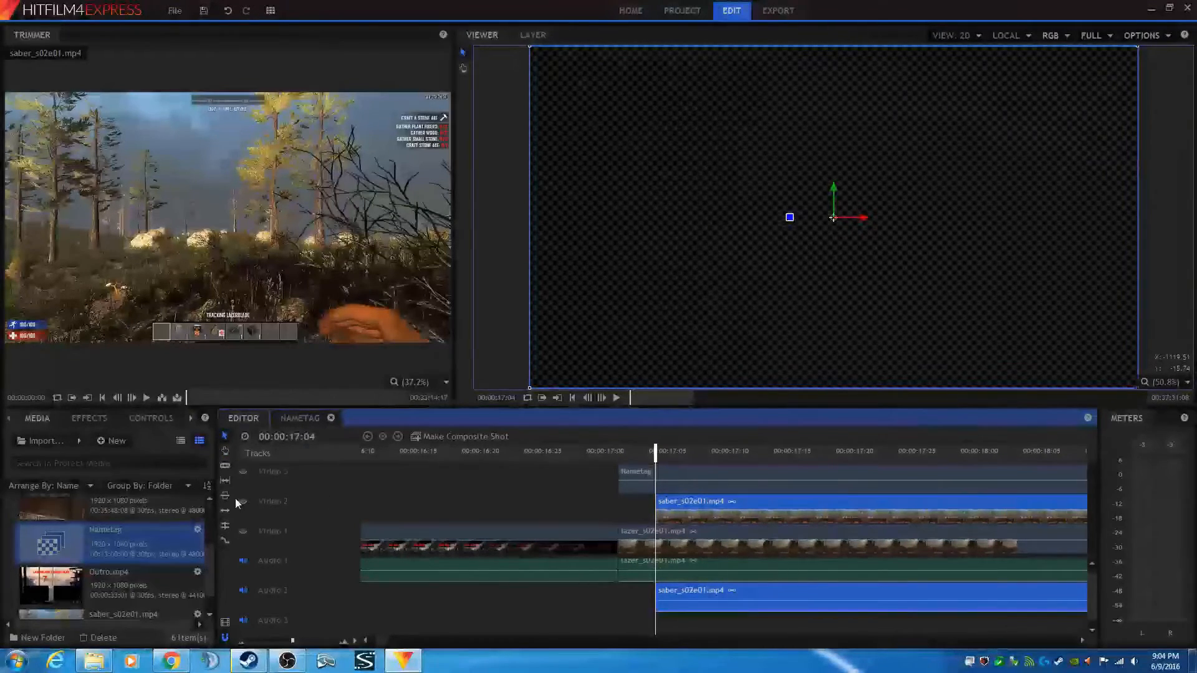
- Turn on Video 1's visibility and step one frame back and forward to inspect the cut
left_click(240, 533)
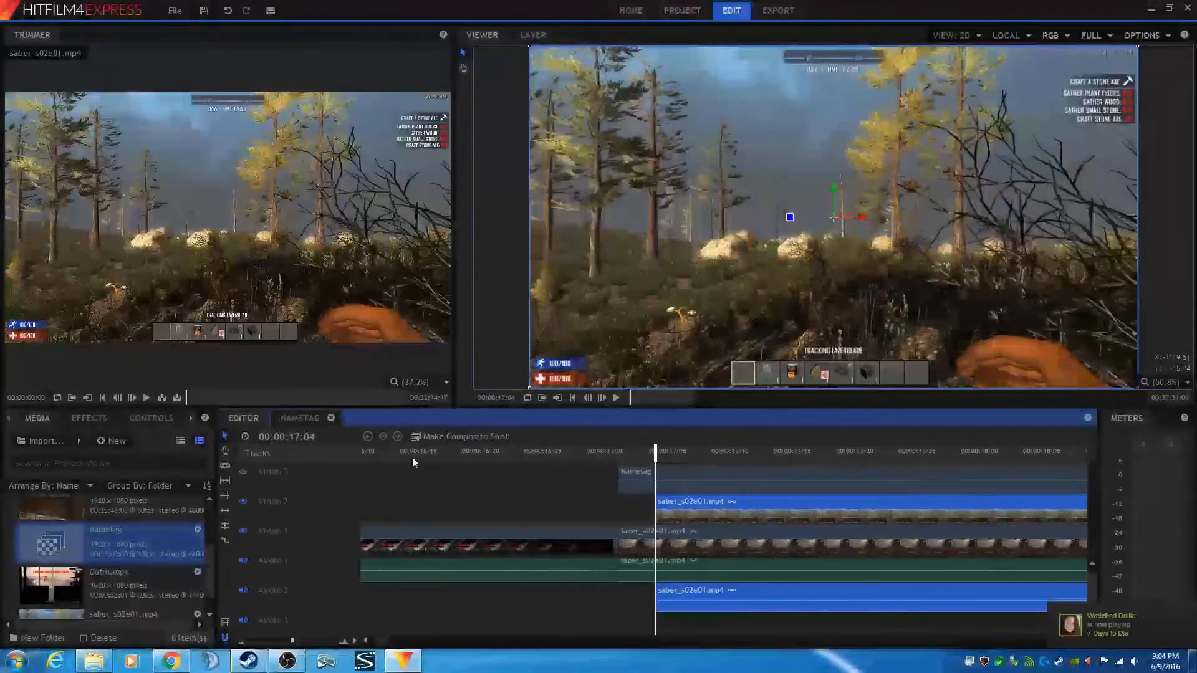
left_click(587, 398)
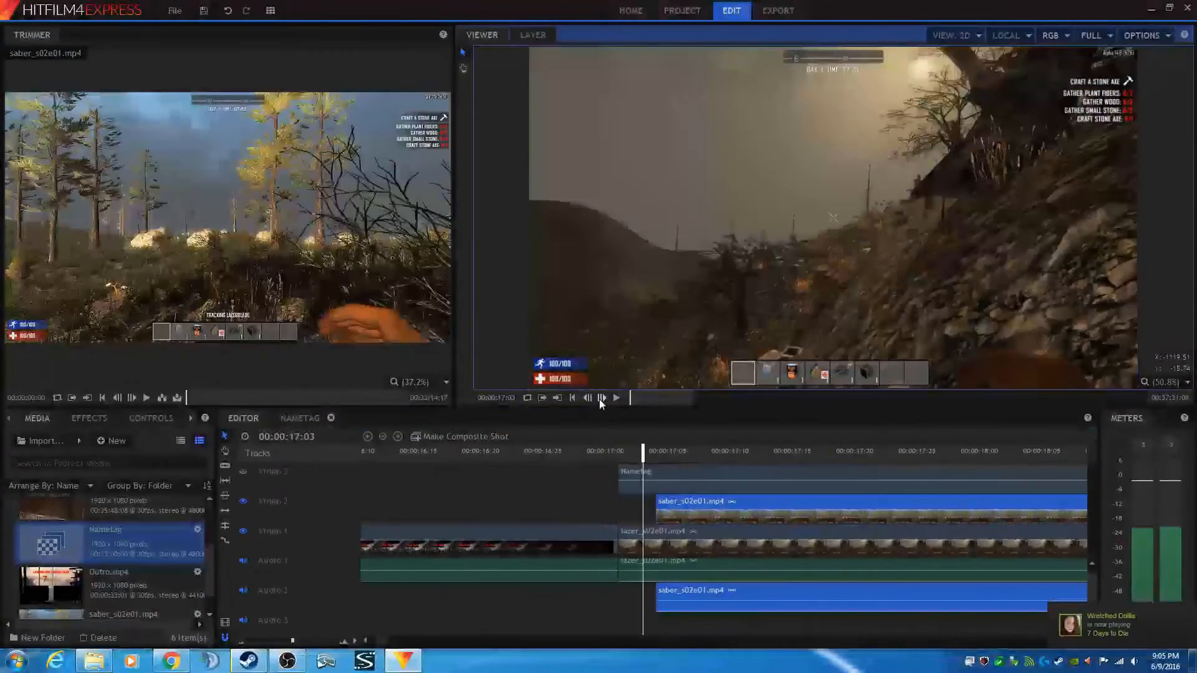
left_click(602, 398)
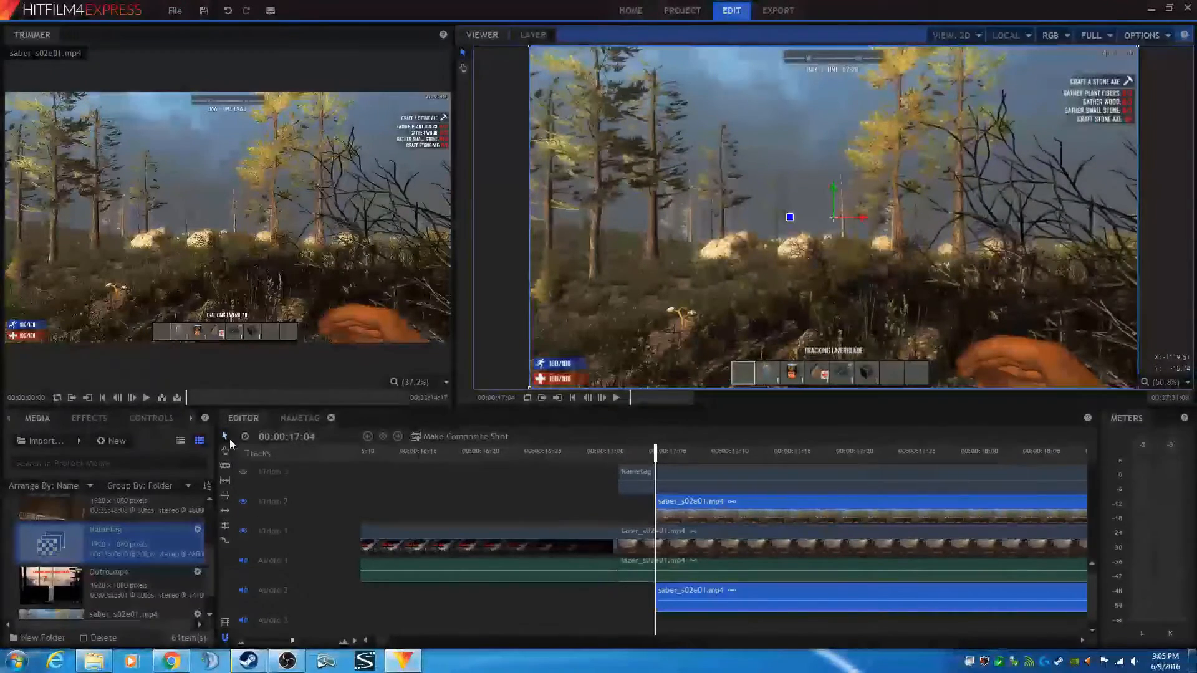
- Select the short leftover segment before the playhead on Video 1 and Audio 1 and delete it
left_click(224, 466)
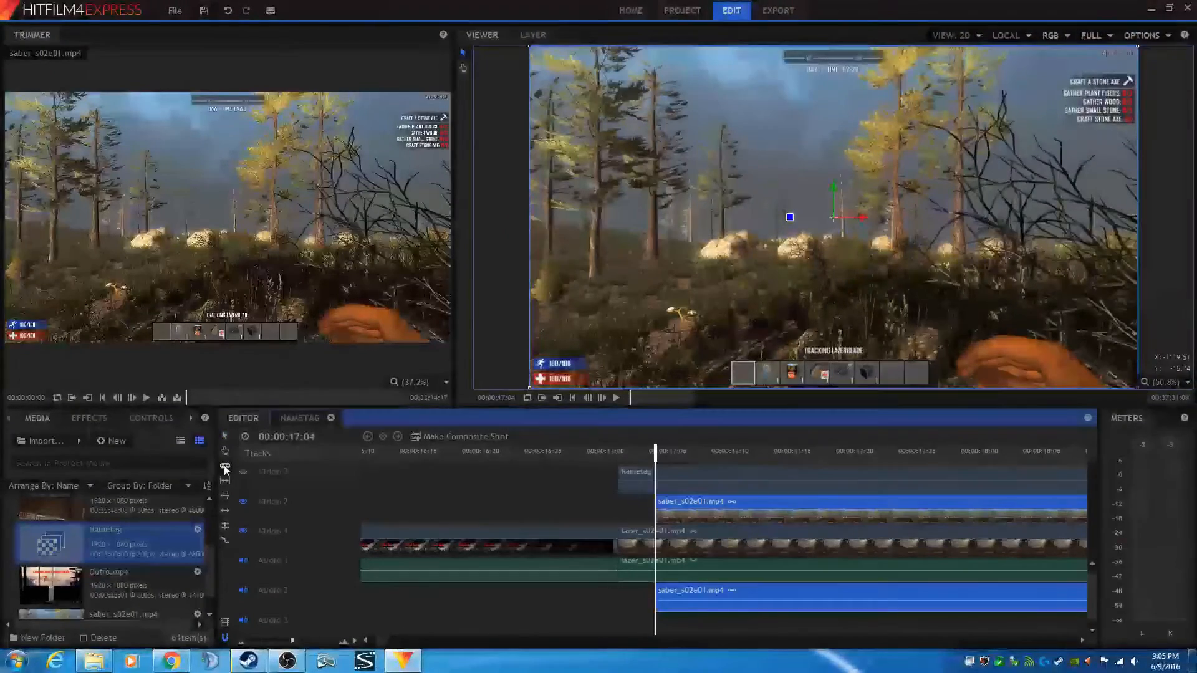
left_click(661, 534)
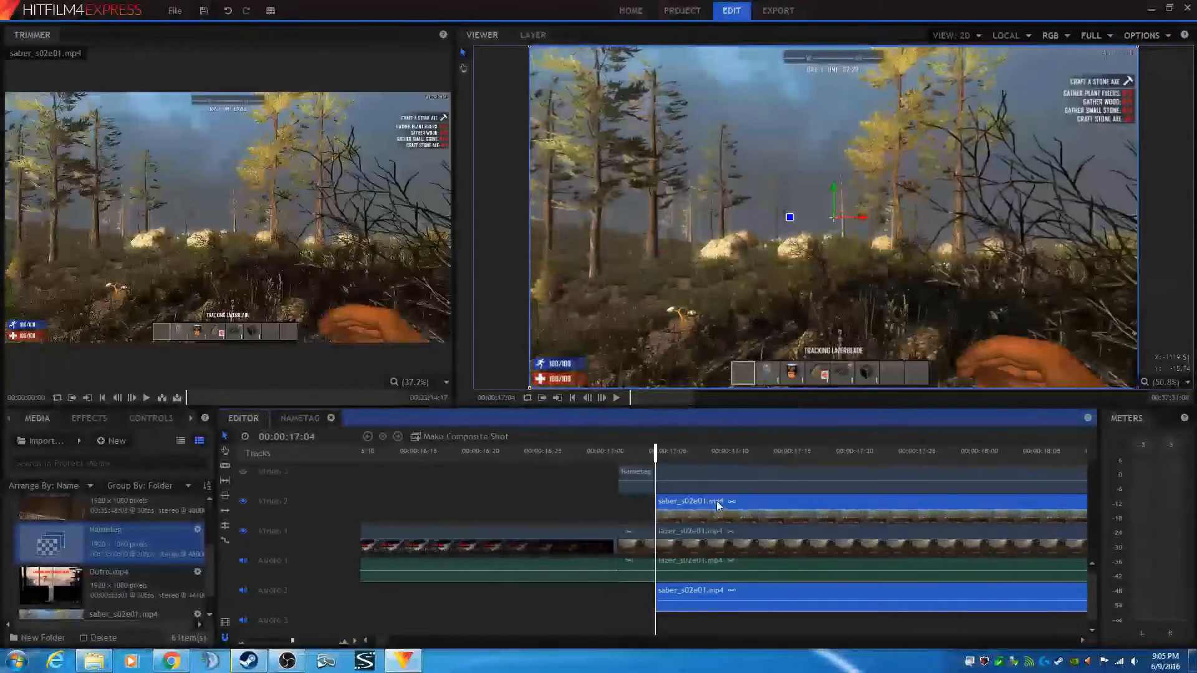
left_click(649, 540)
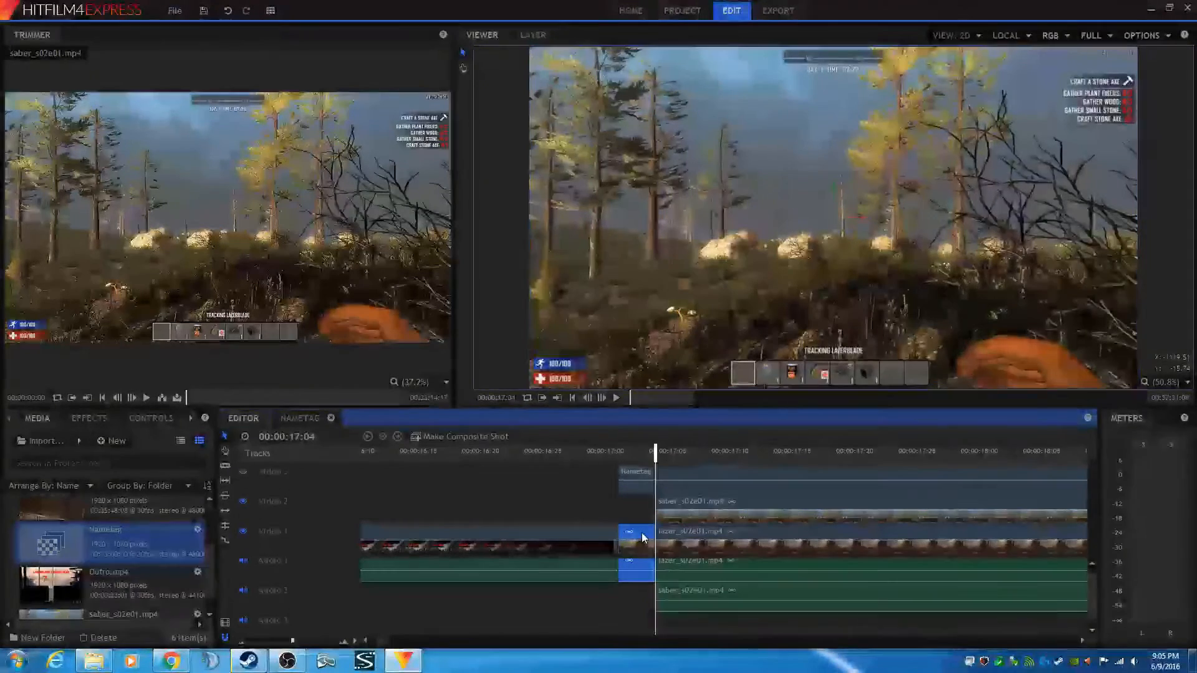
key("Delete")
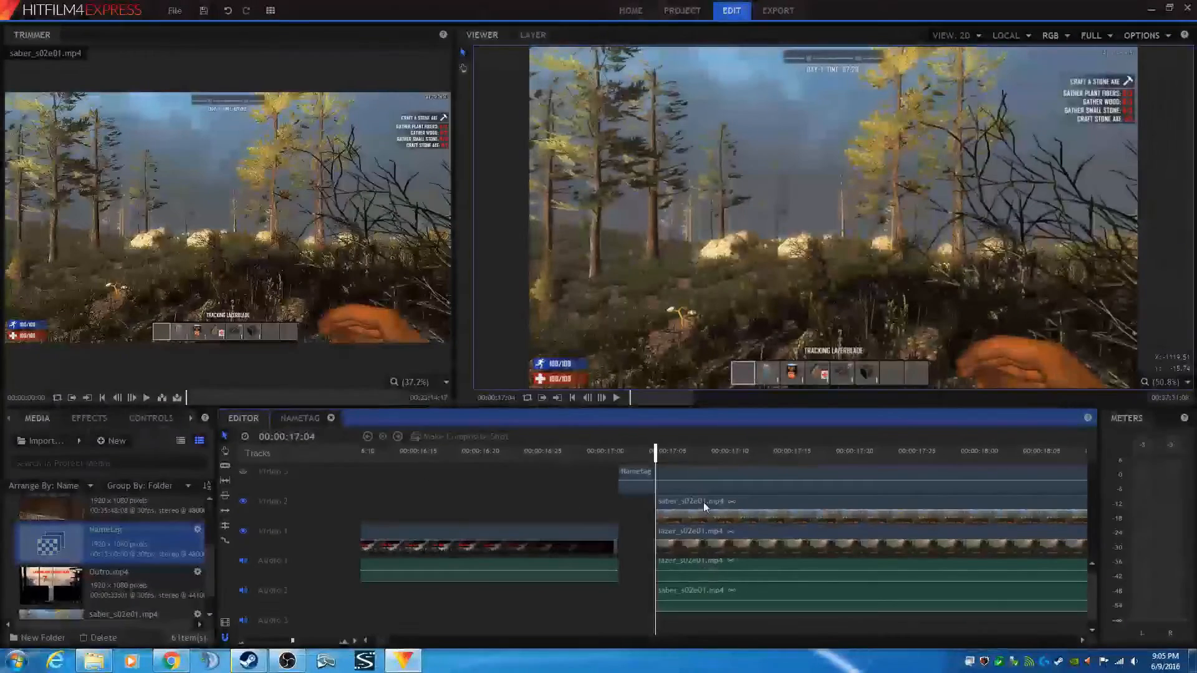
- Move the saber_s02e01 and lazer_s02e01 clips earlier so they start together with the Nametag clip
left_click_drag(703, 502, 645, 502)
left_click(706, 533)
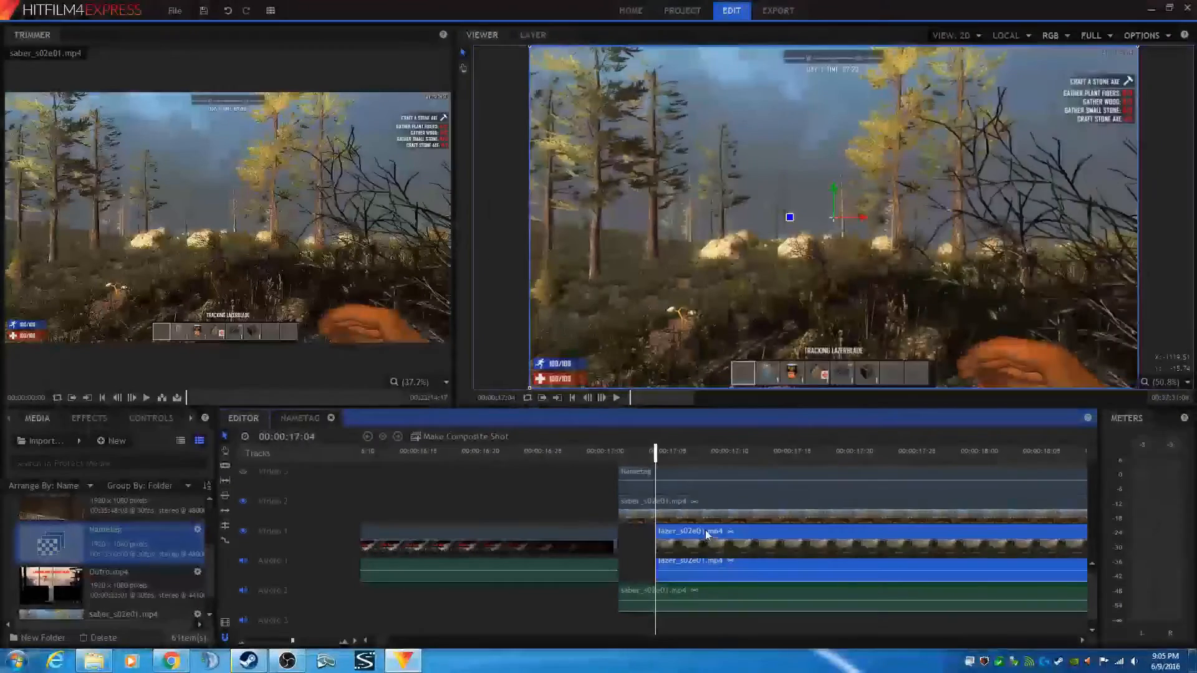
left_click_drag(705, 532, 671, 534)
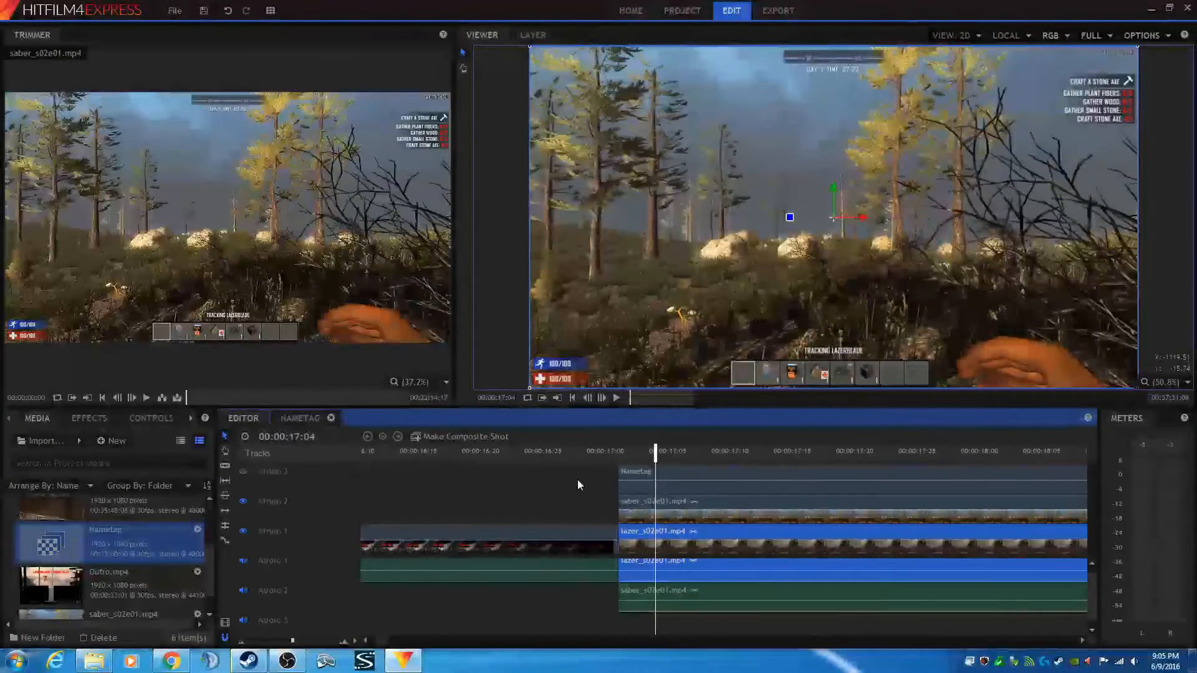
- Play back across the cut, park the playhead at 00:00:17:01, and toggle Video 2 off and on to compare layers
left_click(593, 451)
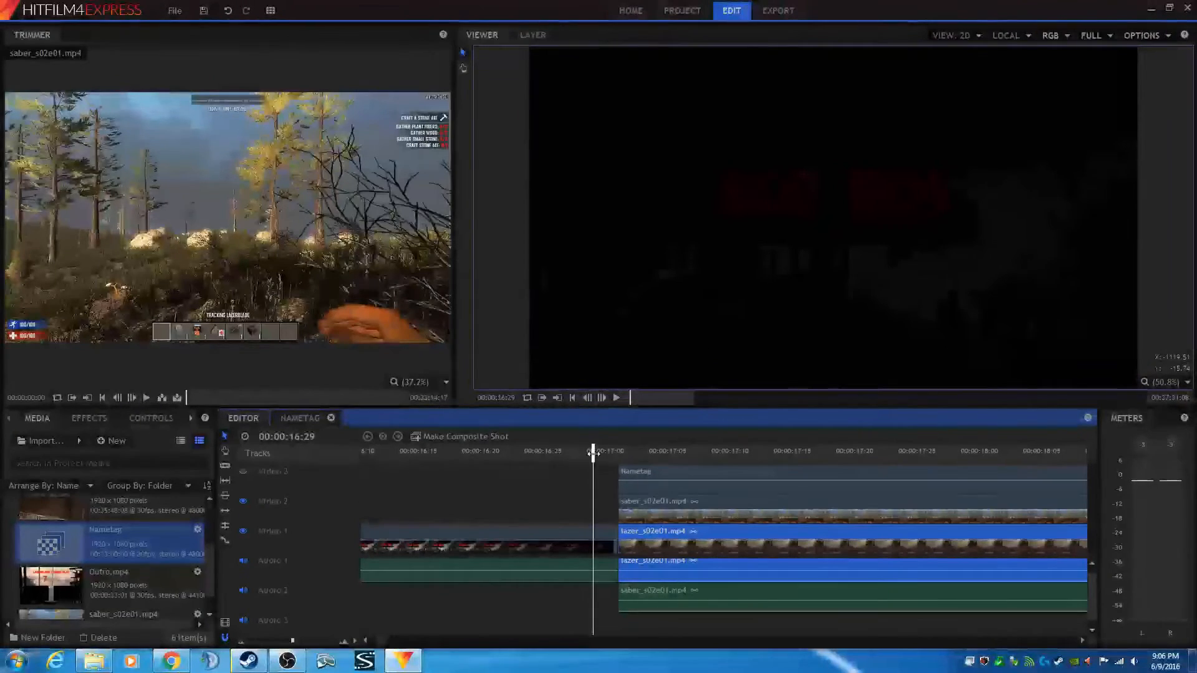
left_click(616, 399)
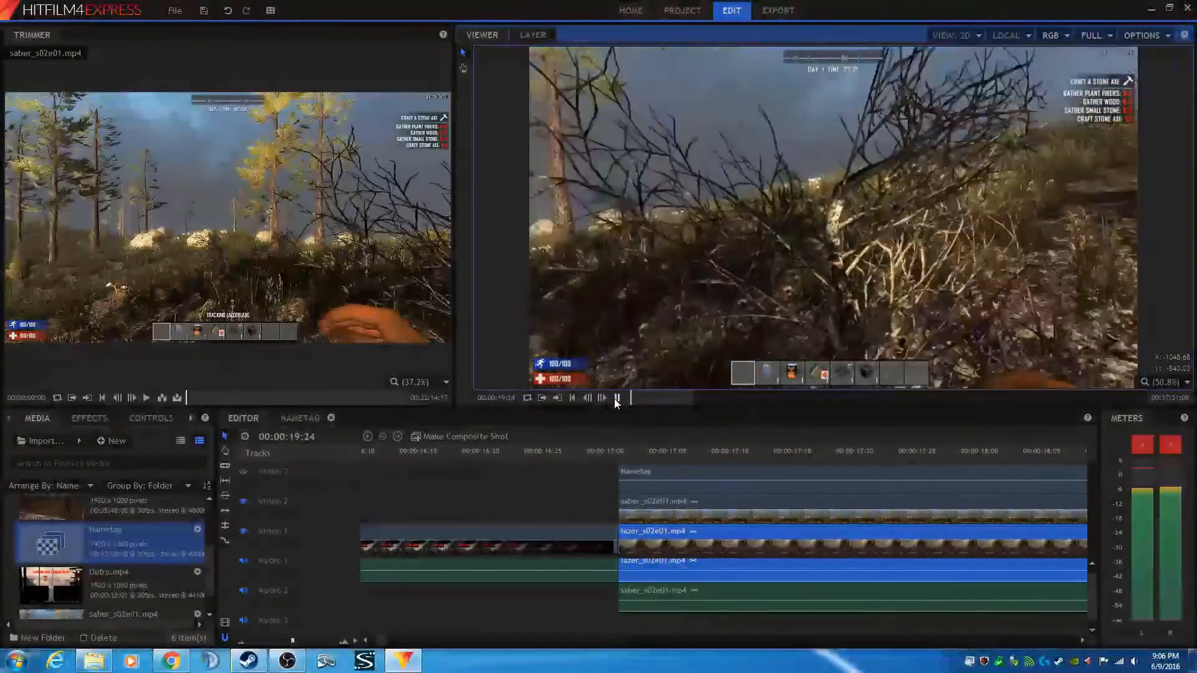
left_click(617, 398)
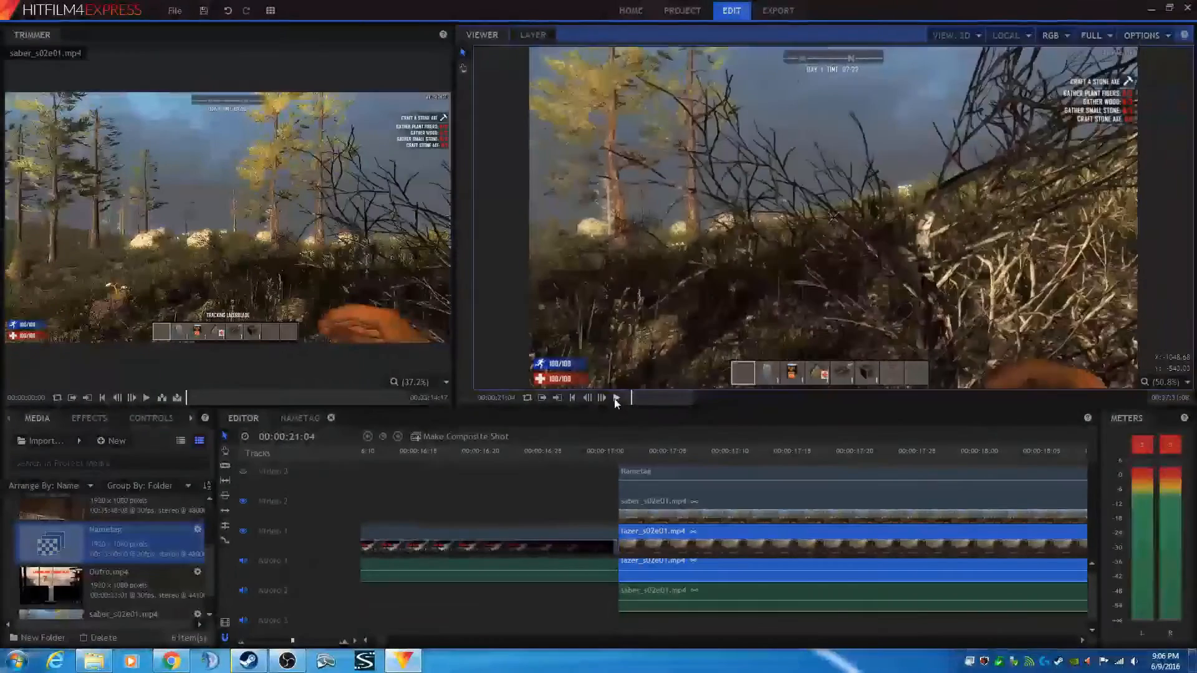
left_click(606, 452)
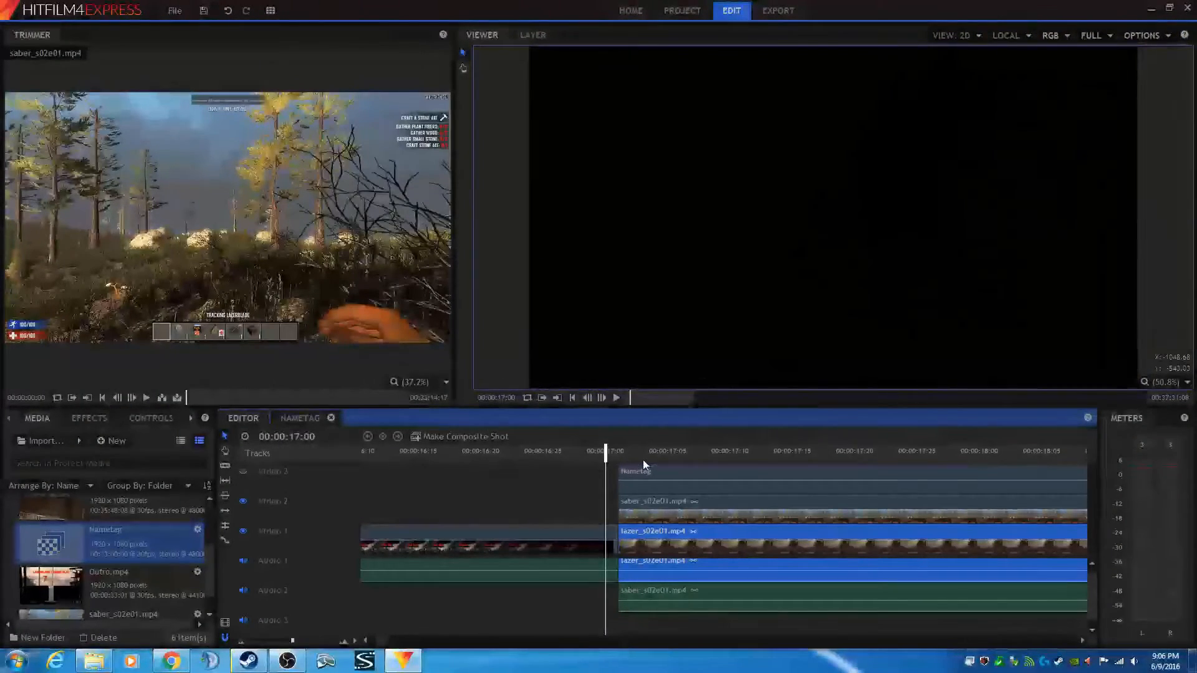
left_click(619, 453)
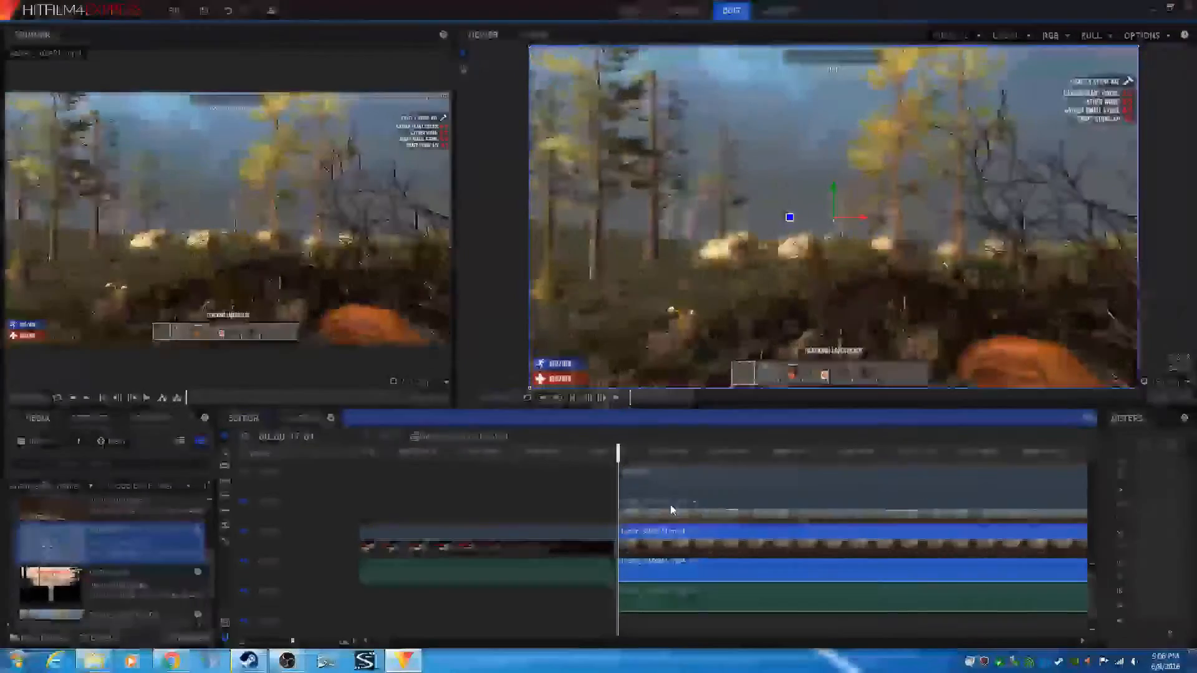
left_click(244, 500)
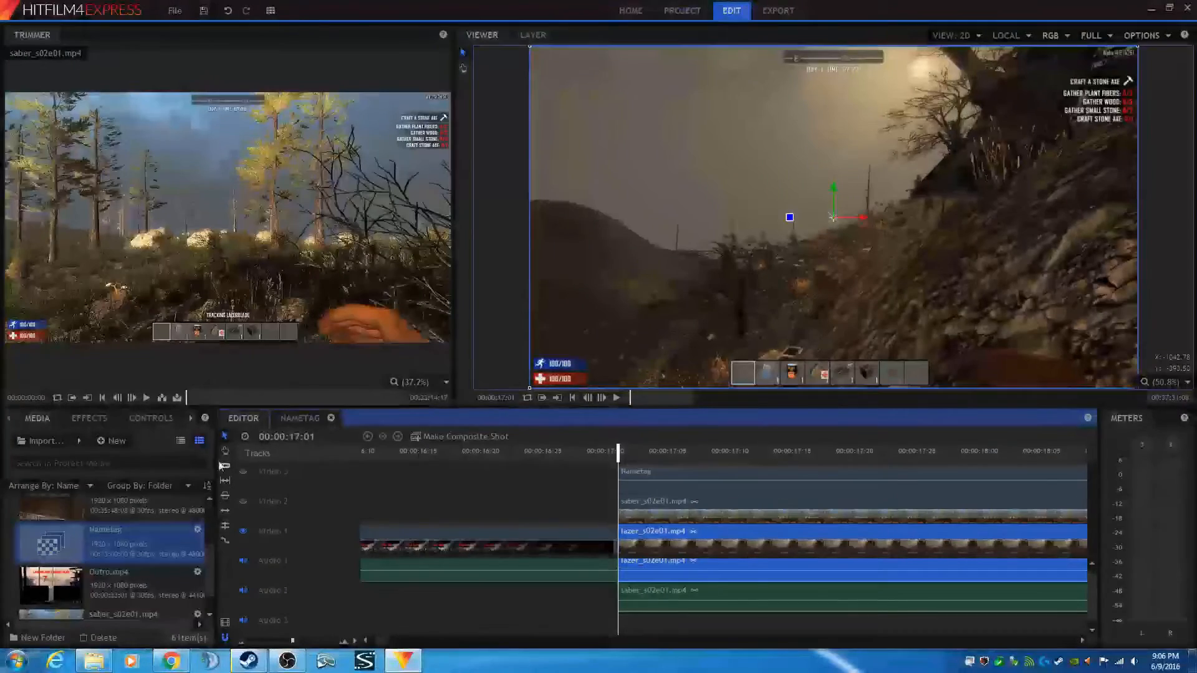
left_click(244, 503)
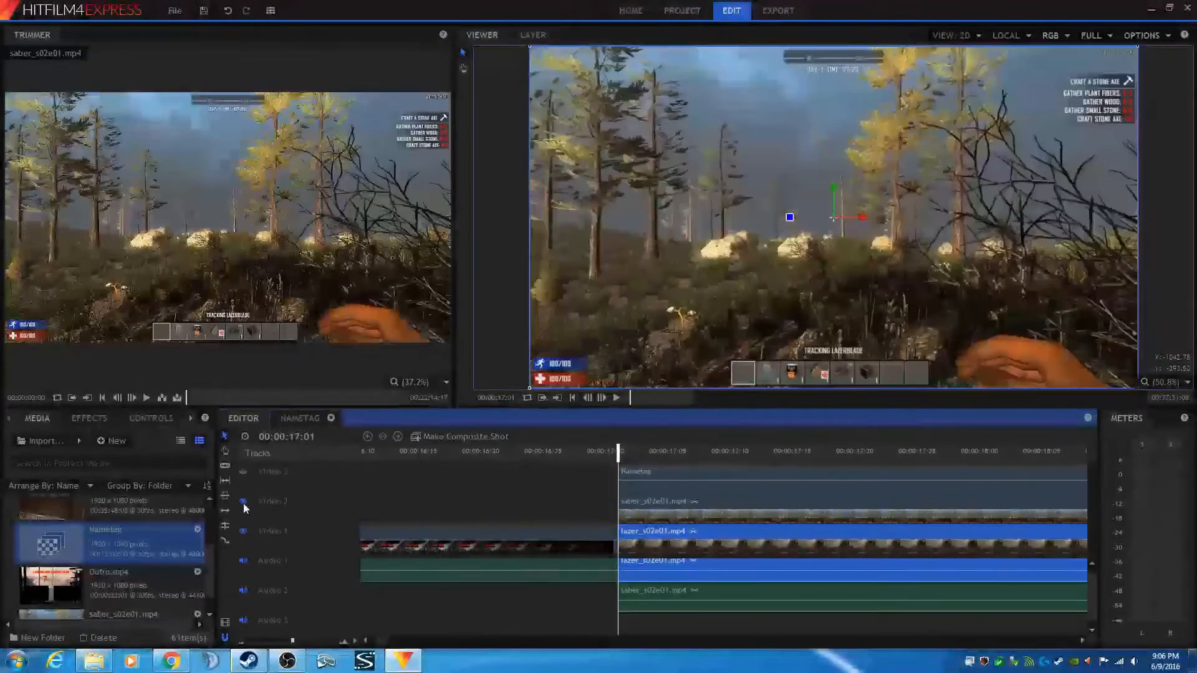
left_click(659, 503)
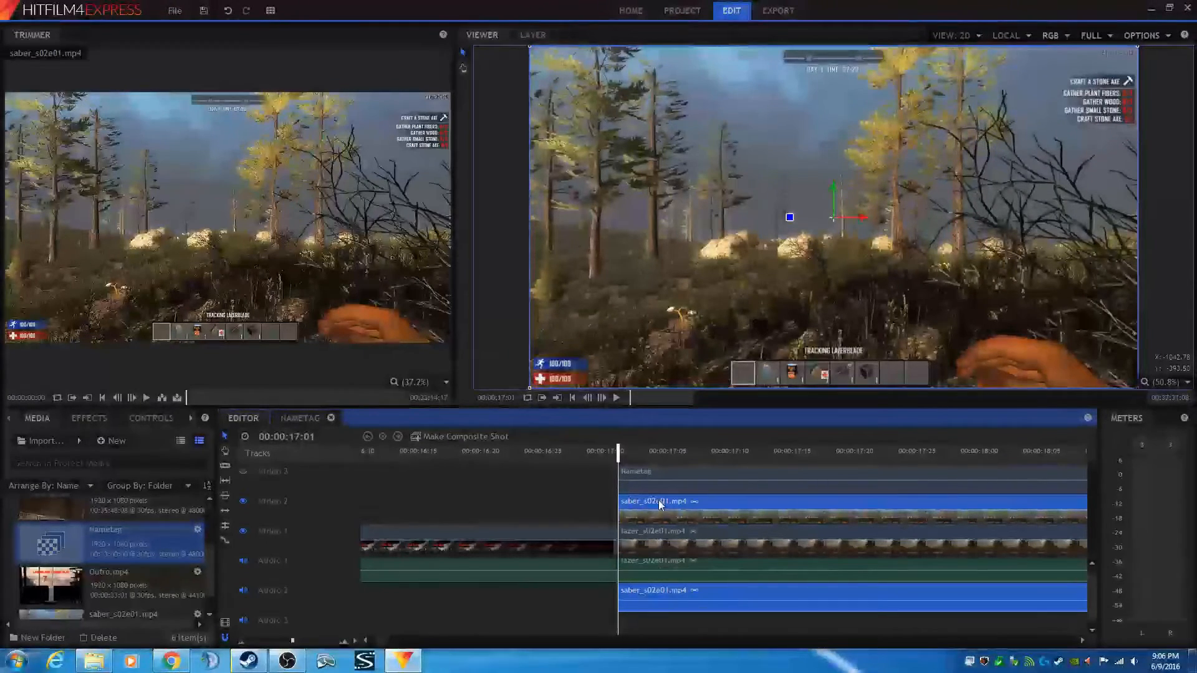
right_click(658, 501)
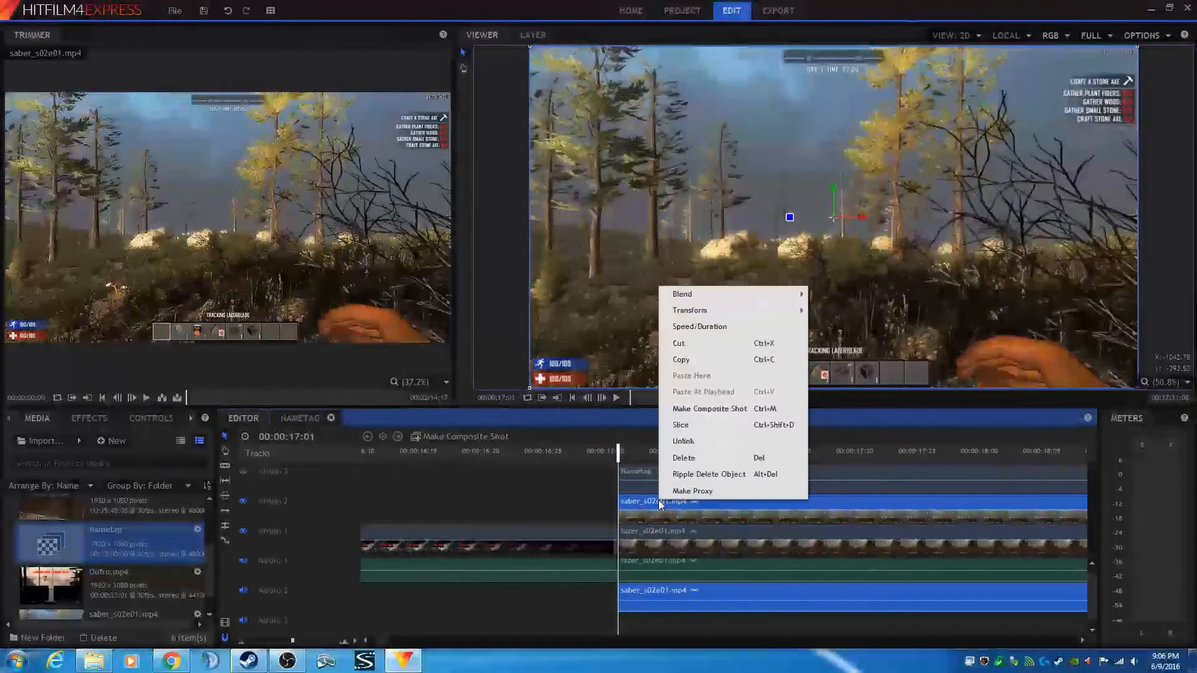
left_click(703, 409)
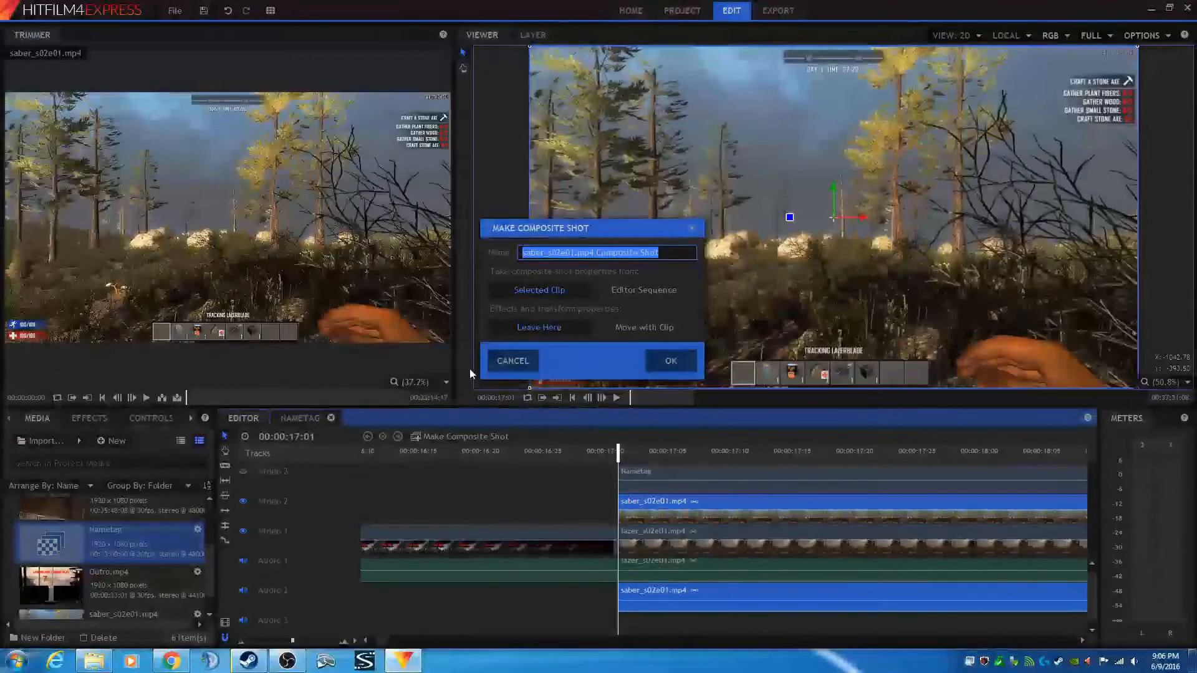
left_click(517, 362)
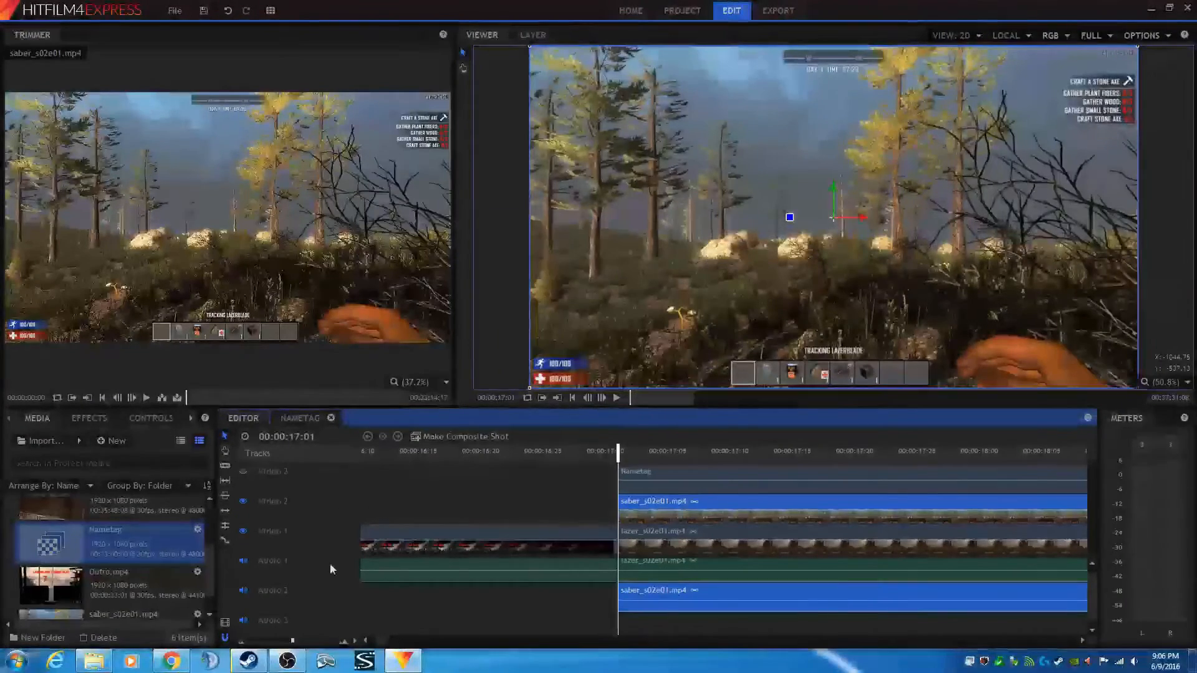
- Scroll the timeline to the end of the saber_s02e01 and lazer_s02e01 clips and park the playhead there
left_click_drag(381, 647, 996, 648)
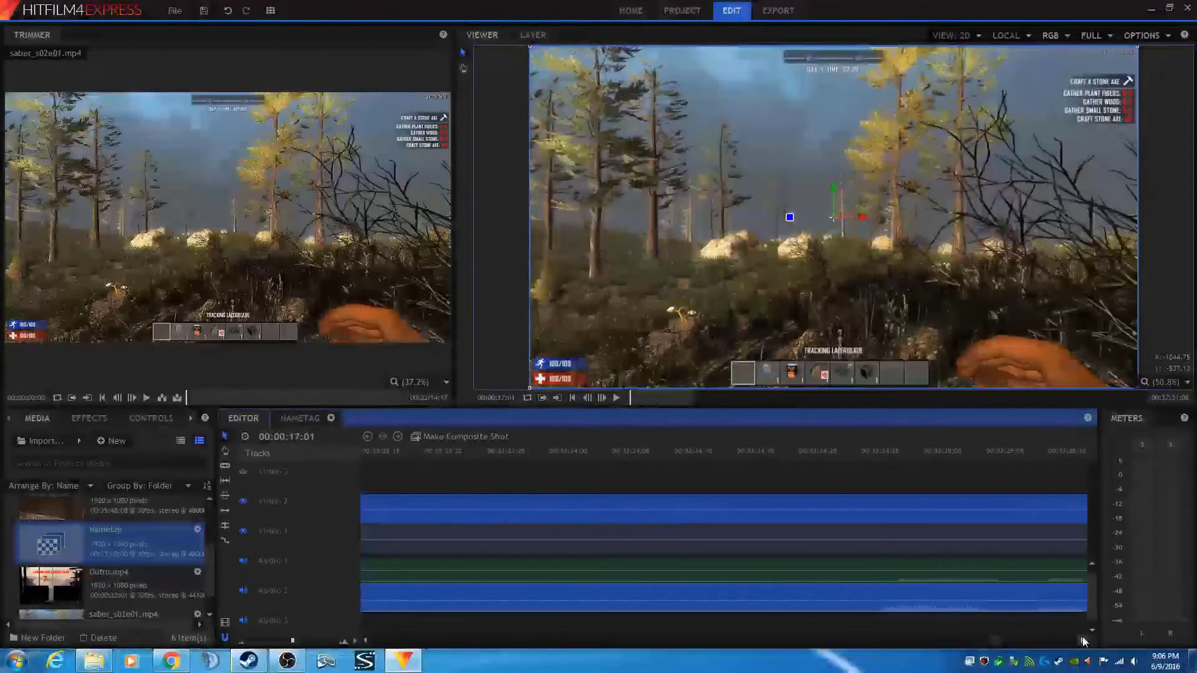
left_click(1083, 642)
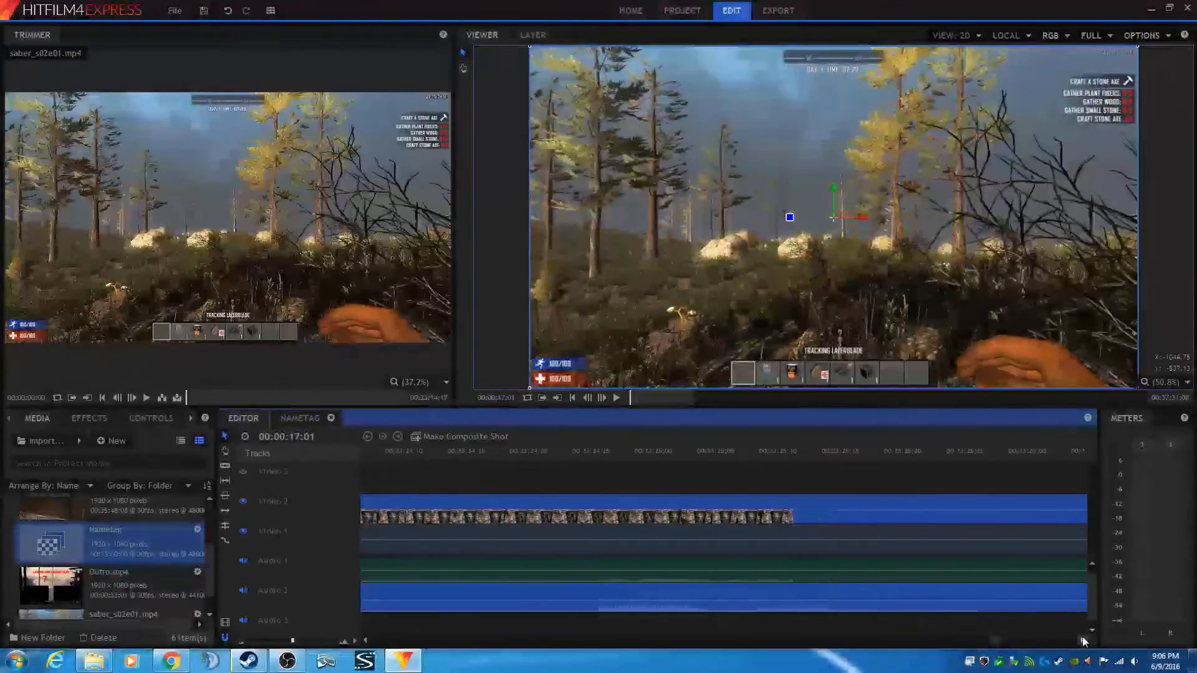
left_click(1083, 642)
left_click(1083, 642)
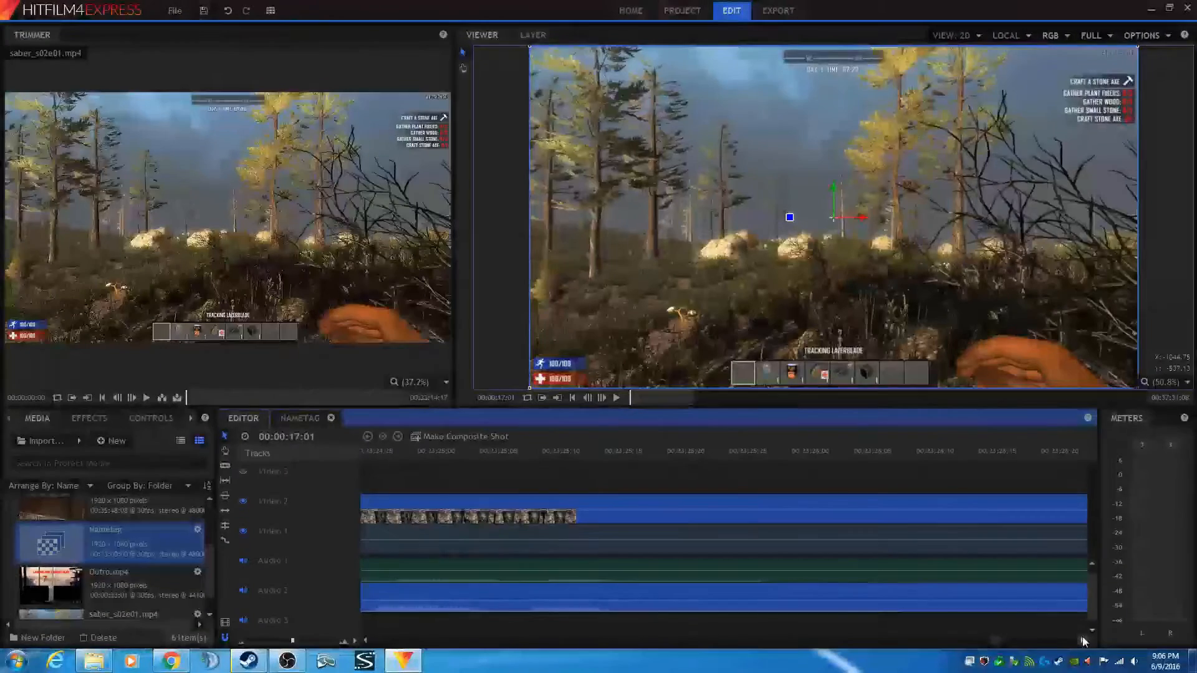
left_click(1083, 642)
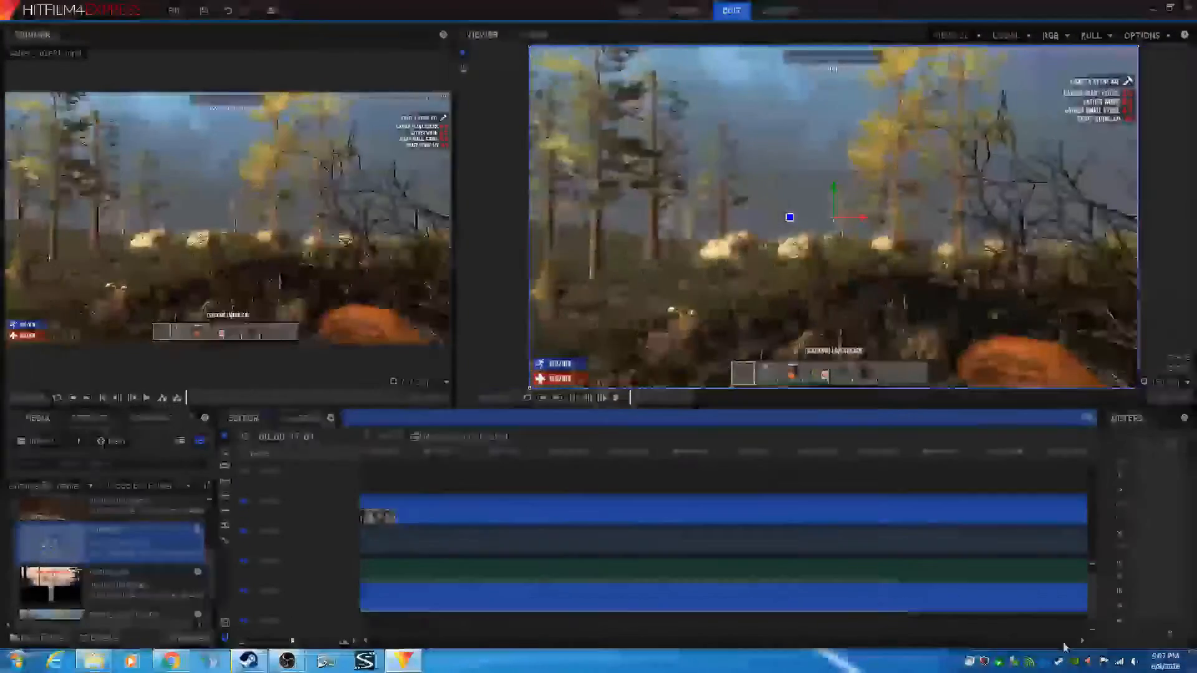
left_click(1054, 641)
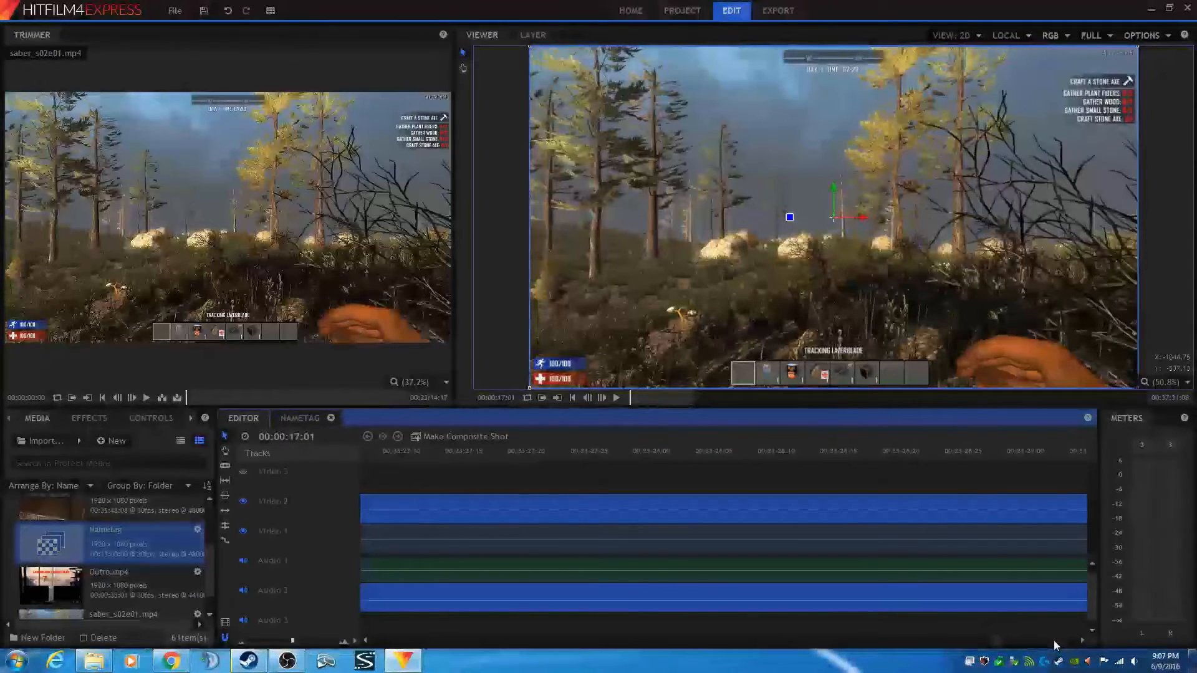
left_click(1055, 644)
left_click(1037, 643)
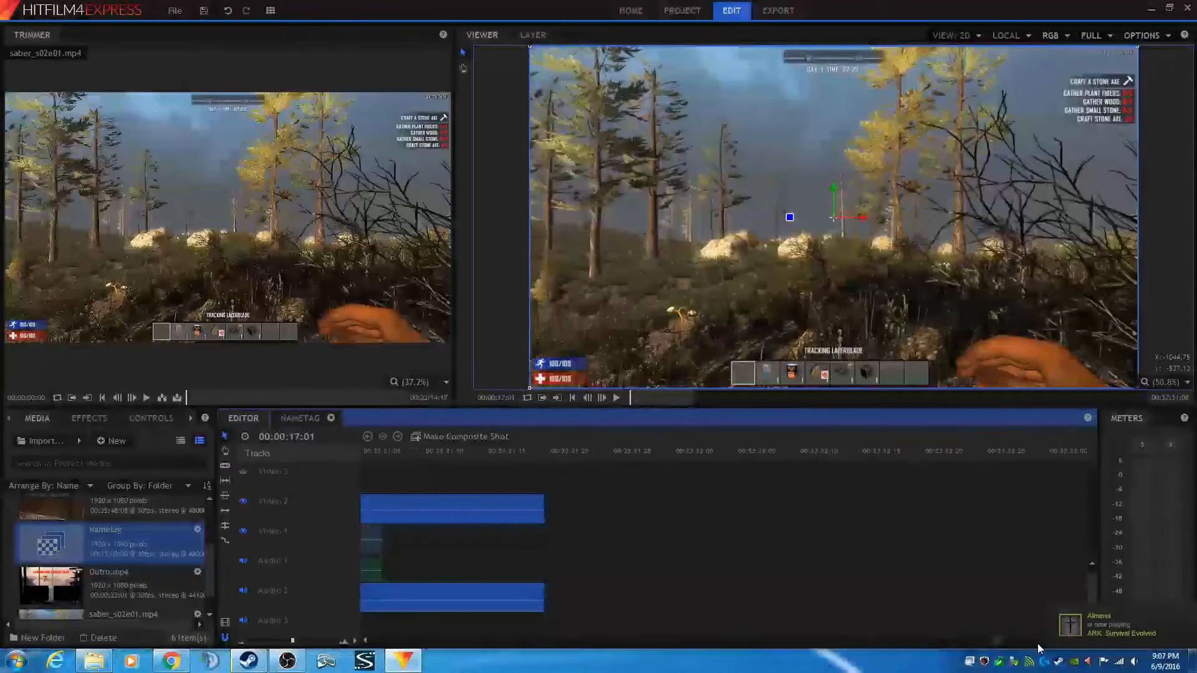
left_click(366, 642)
left_click(365, 642)
left_click(365, 642)
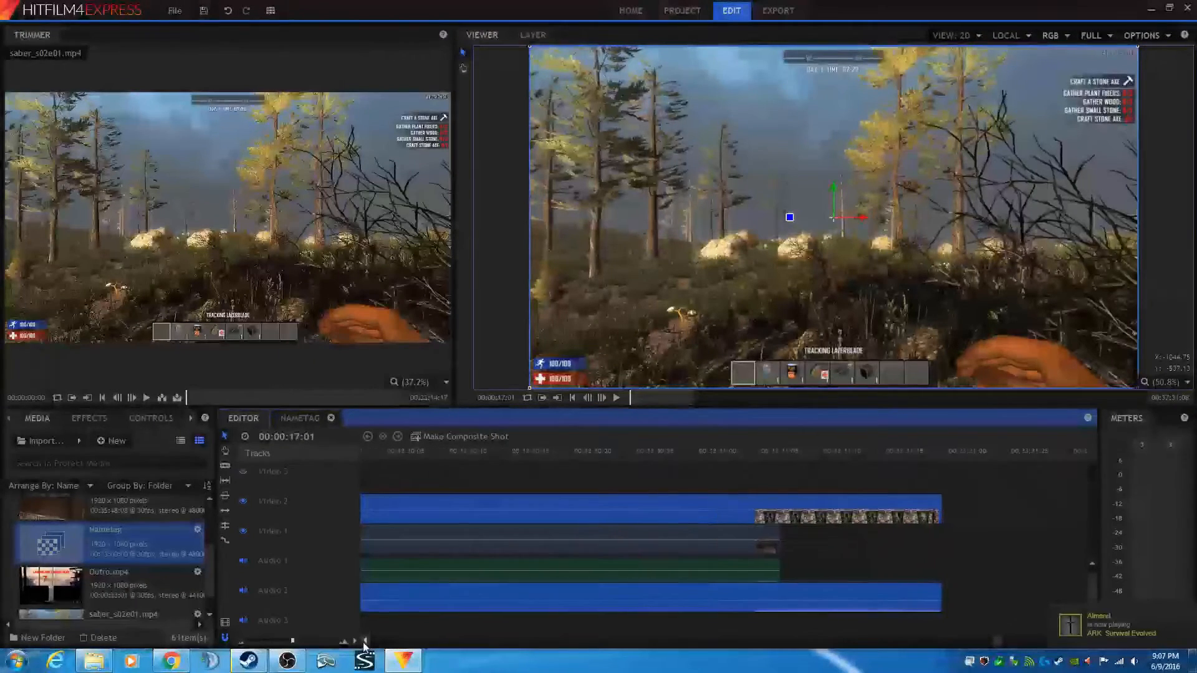
left_click(364, 642)
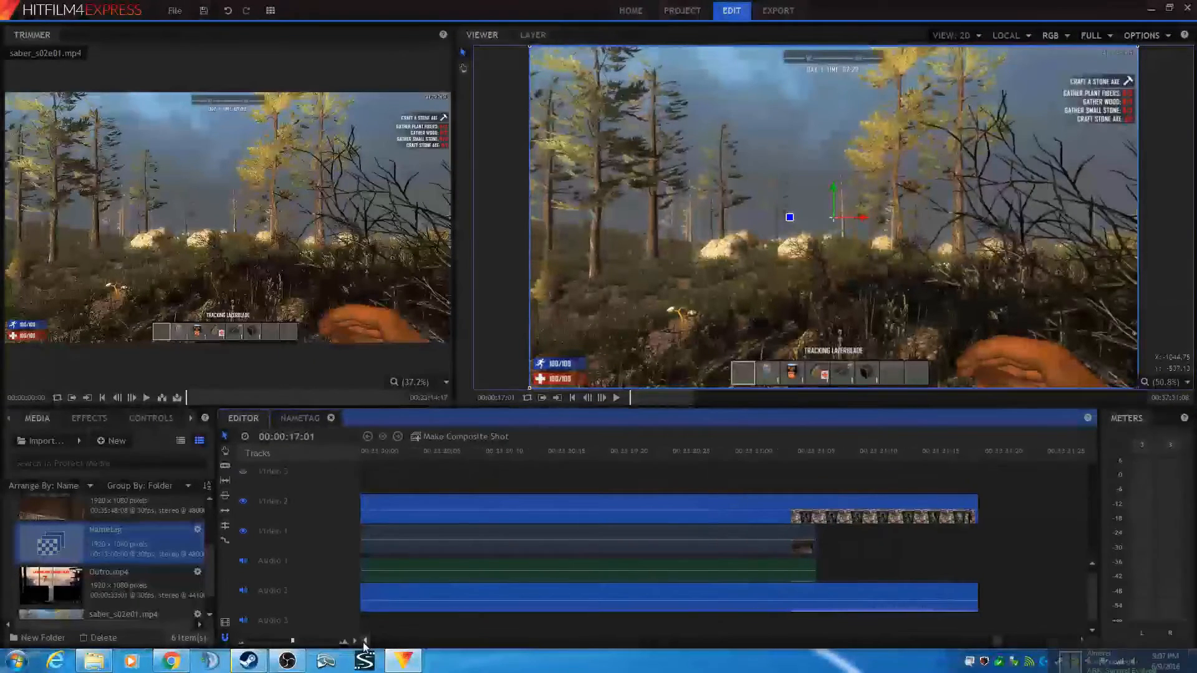
left_click(468, 457)
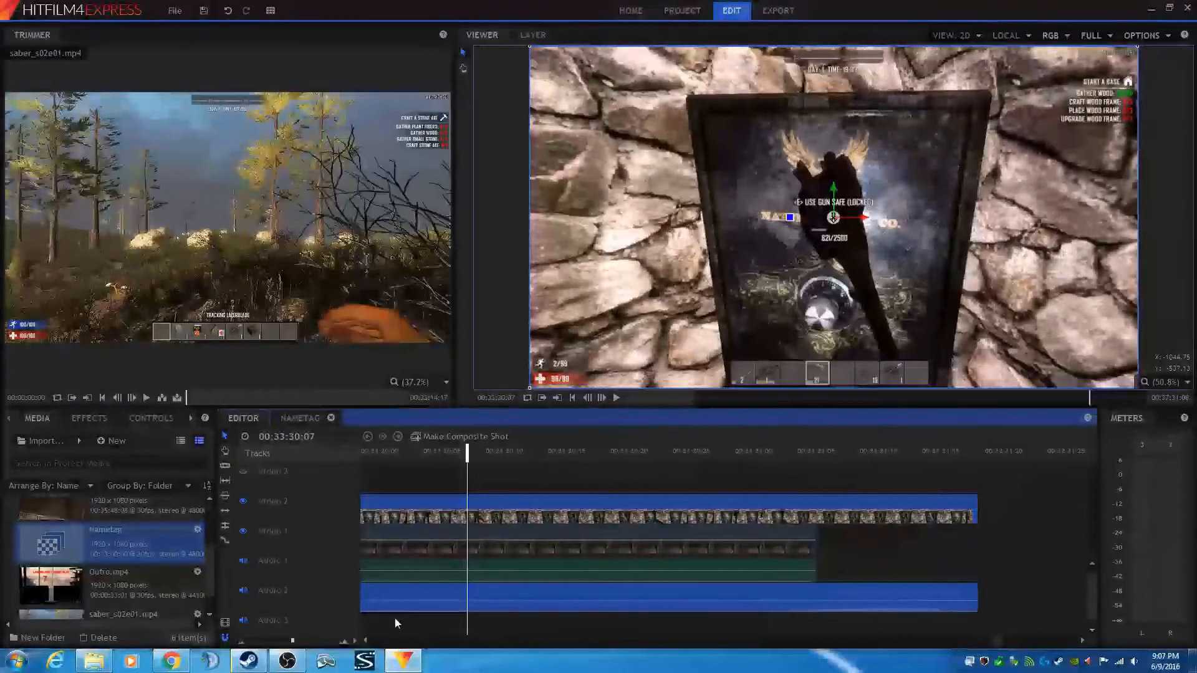
- Play back the final seconds of the gameplay clips from around 00:33:27 to check how they end
left_click(367, 640)
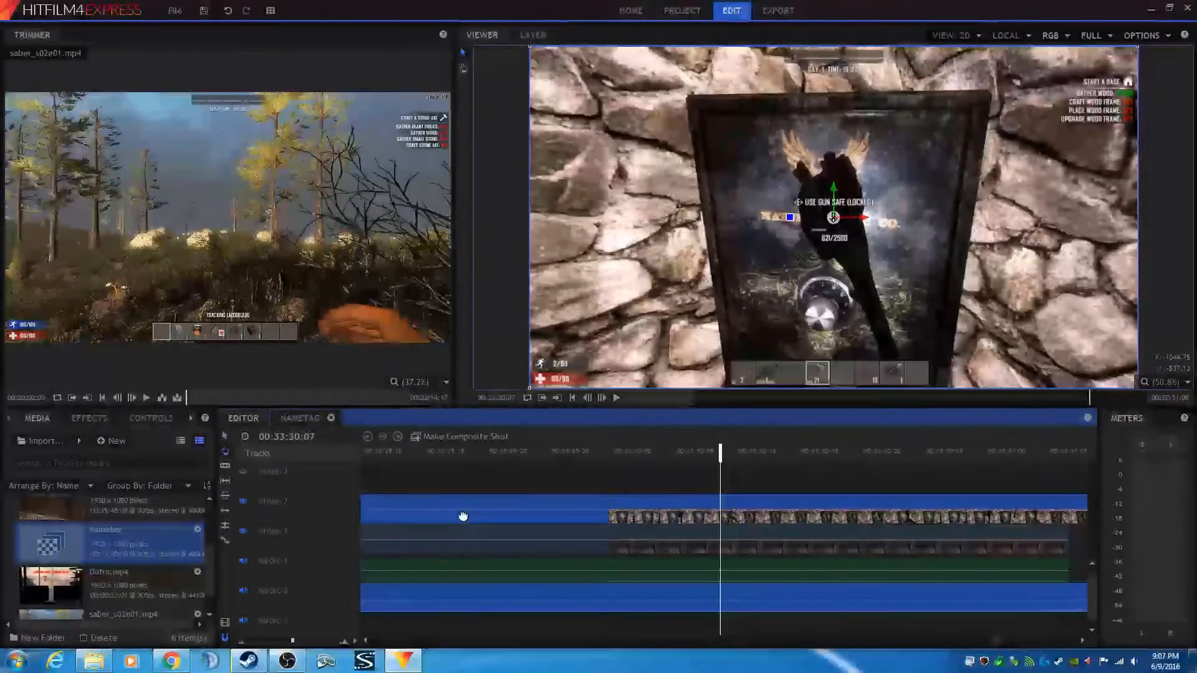
left_click_drag(463, 515, 579, 534)
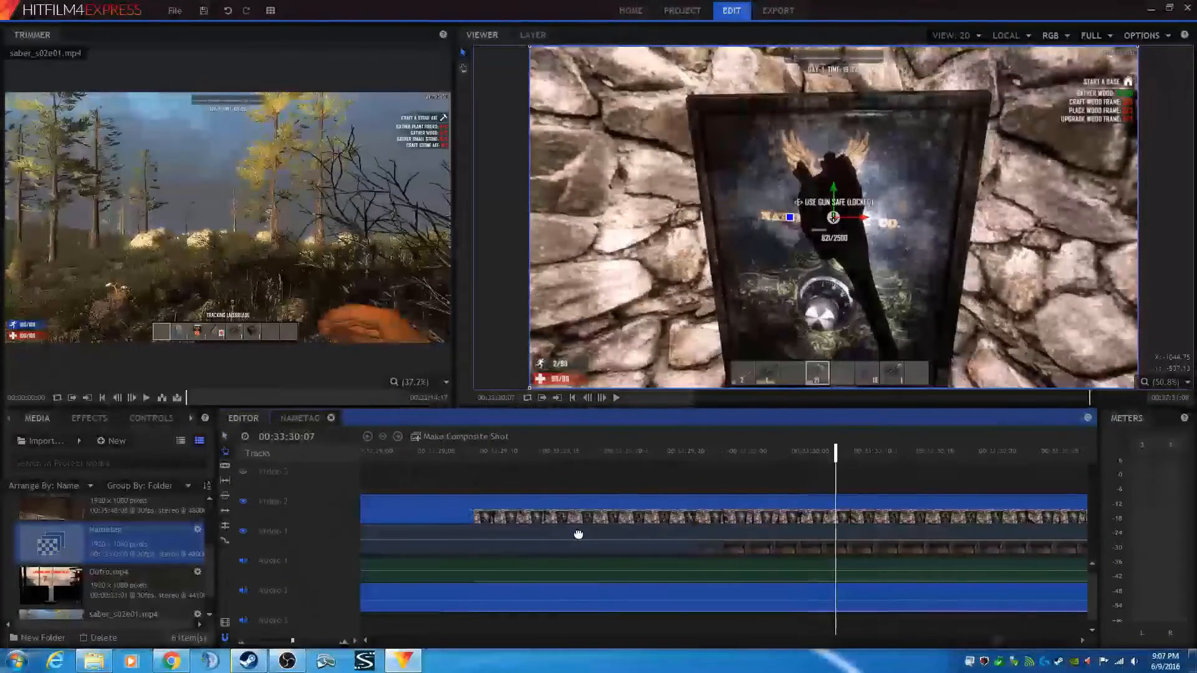
left_click(524, 457)
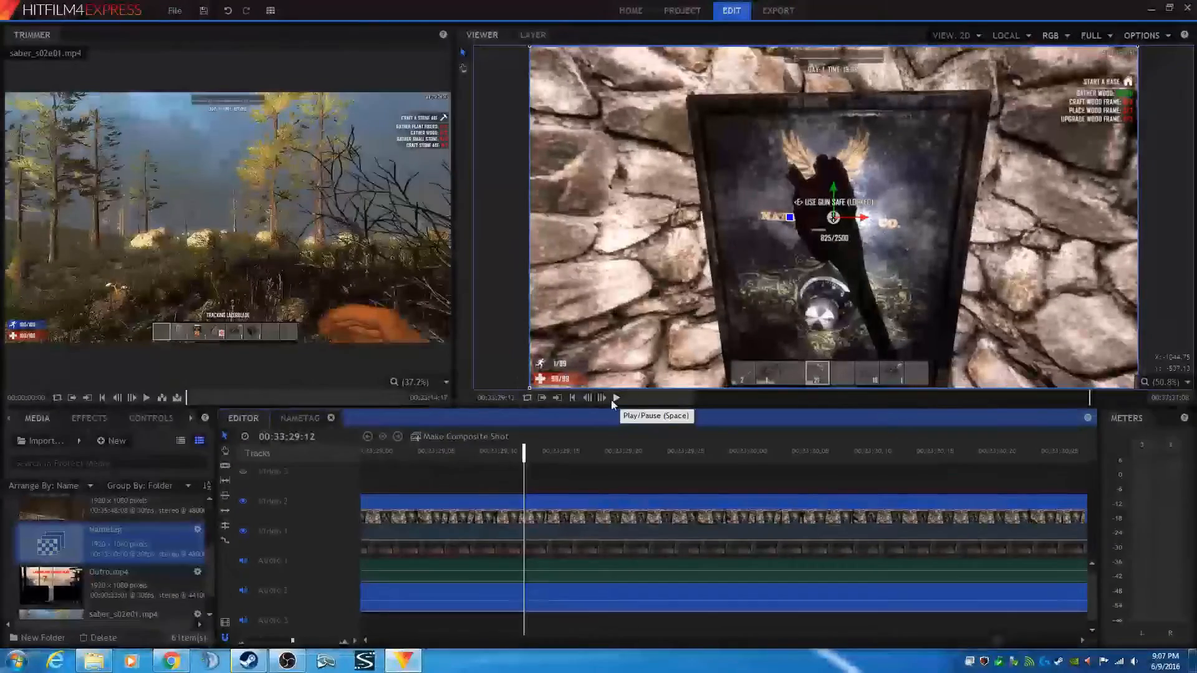
left_click(615, 398)
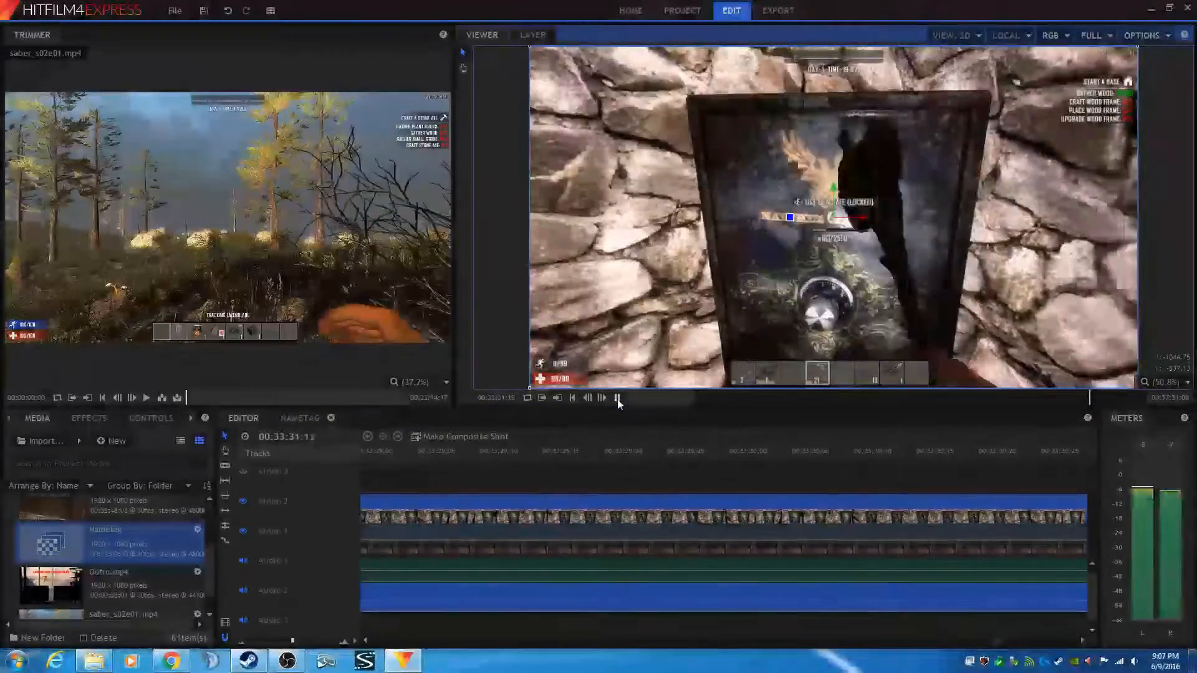
left_click(617, 399)
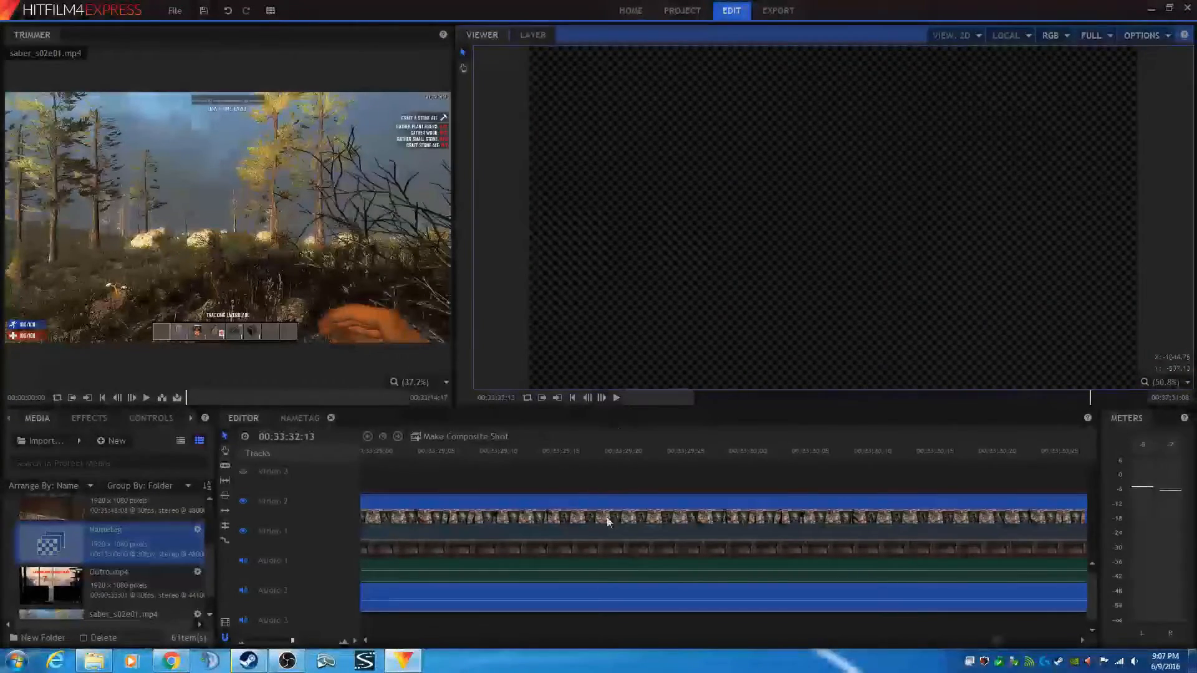
left_click_drag(484, 534, 986, 530)
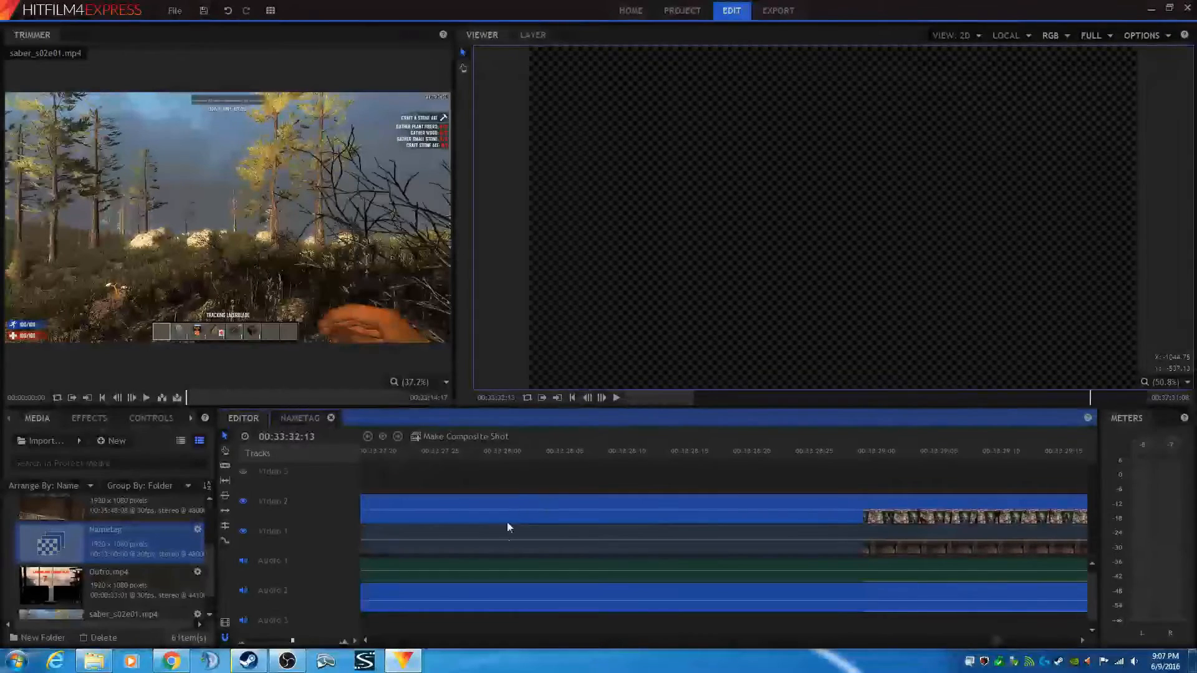
left_click_drag(502, 533, 676, 540)
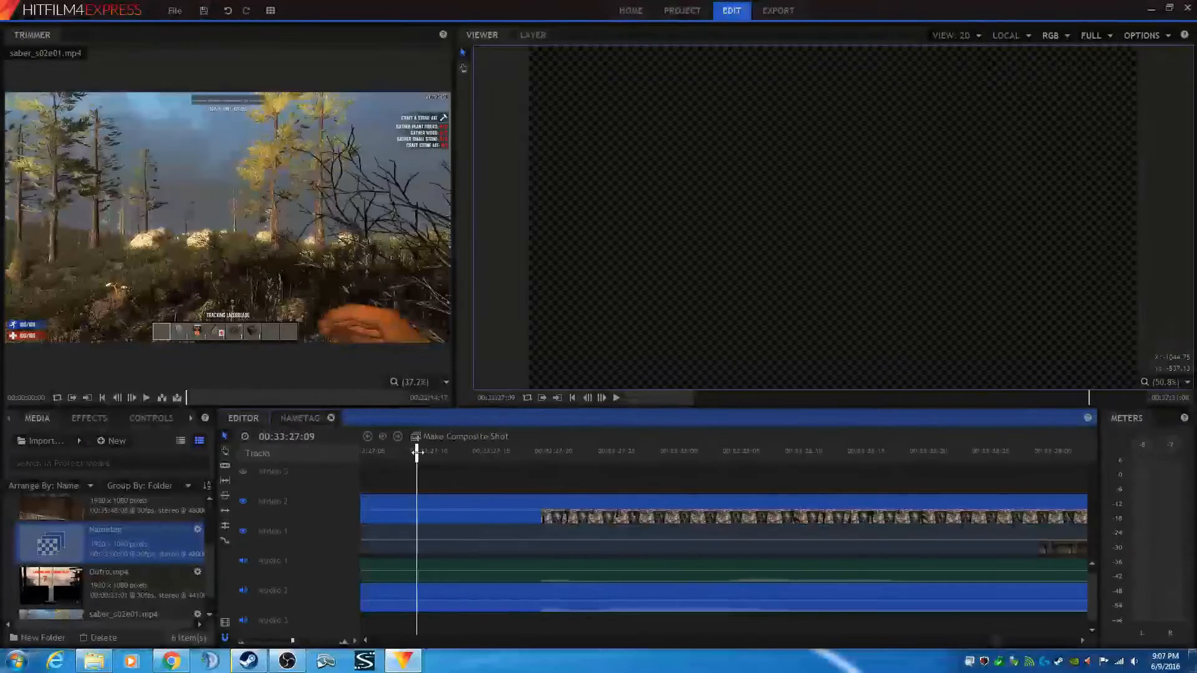
left_click(417, 452)
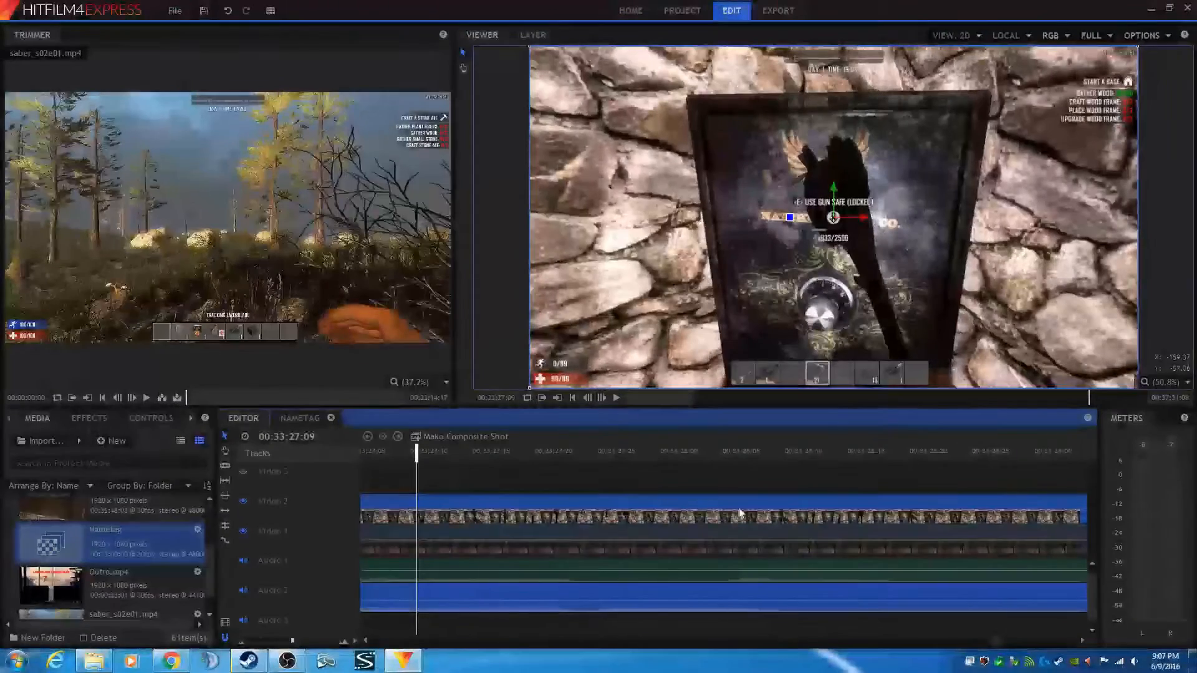
left_click(616, 398)
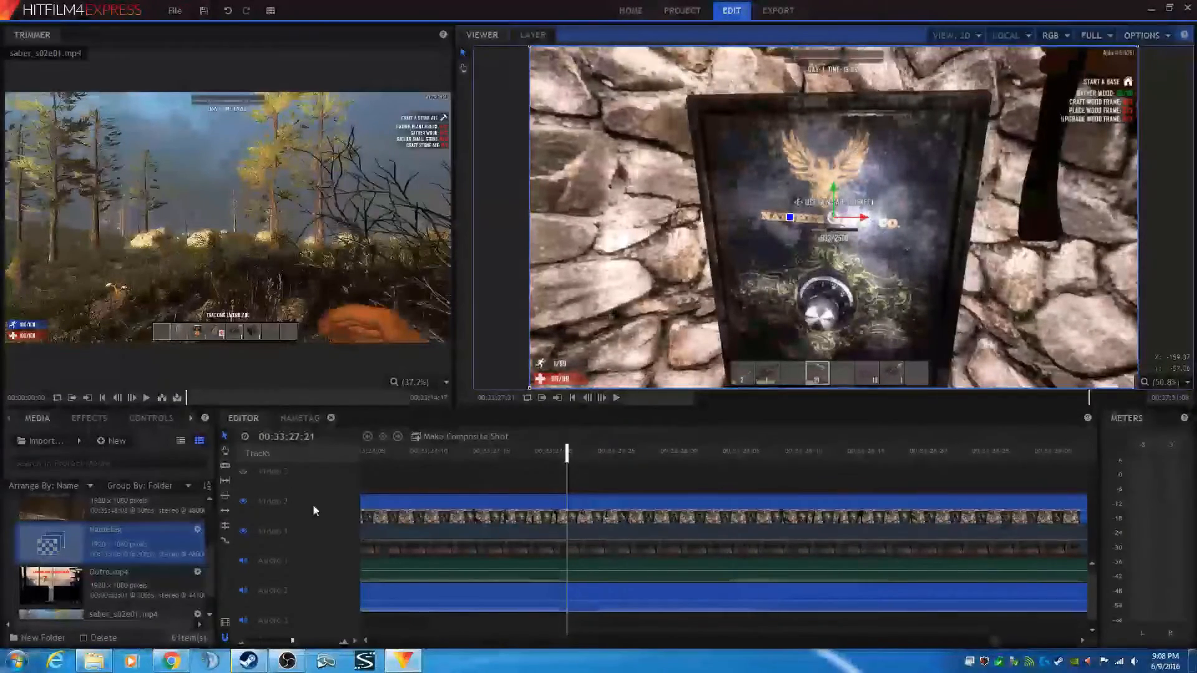
- Delete the empty third audio track from the timeline
left_click(245, 593)
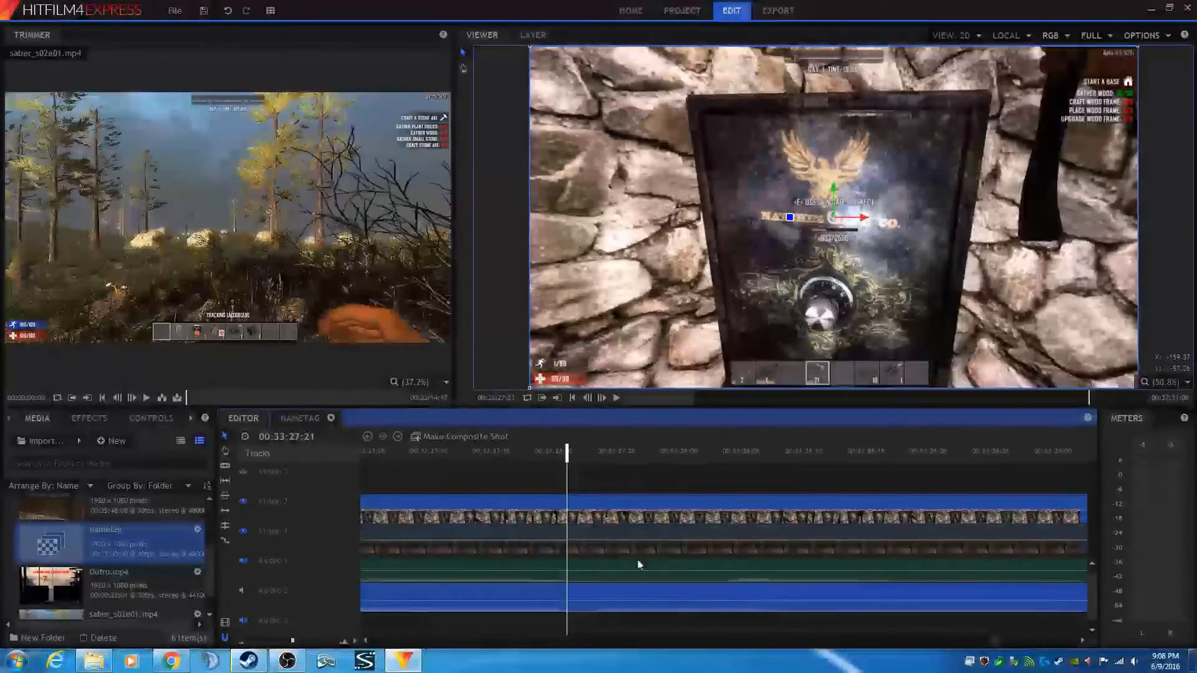
right_click(276, 623)
left_click(305, 599)
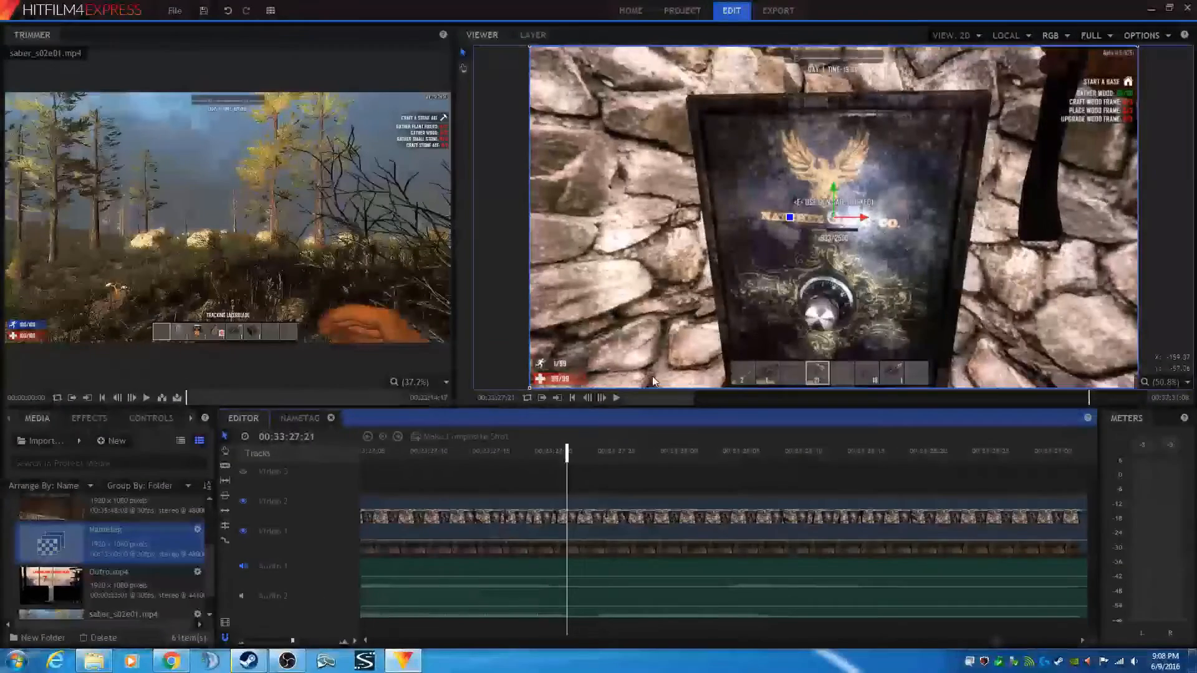
- Replay the ending section from about 00:33:26 several times to review the clips' end
left_click(617, 399)
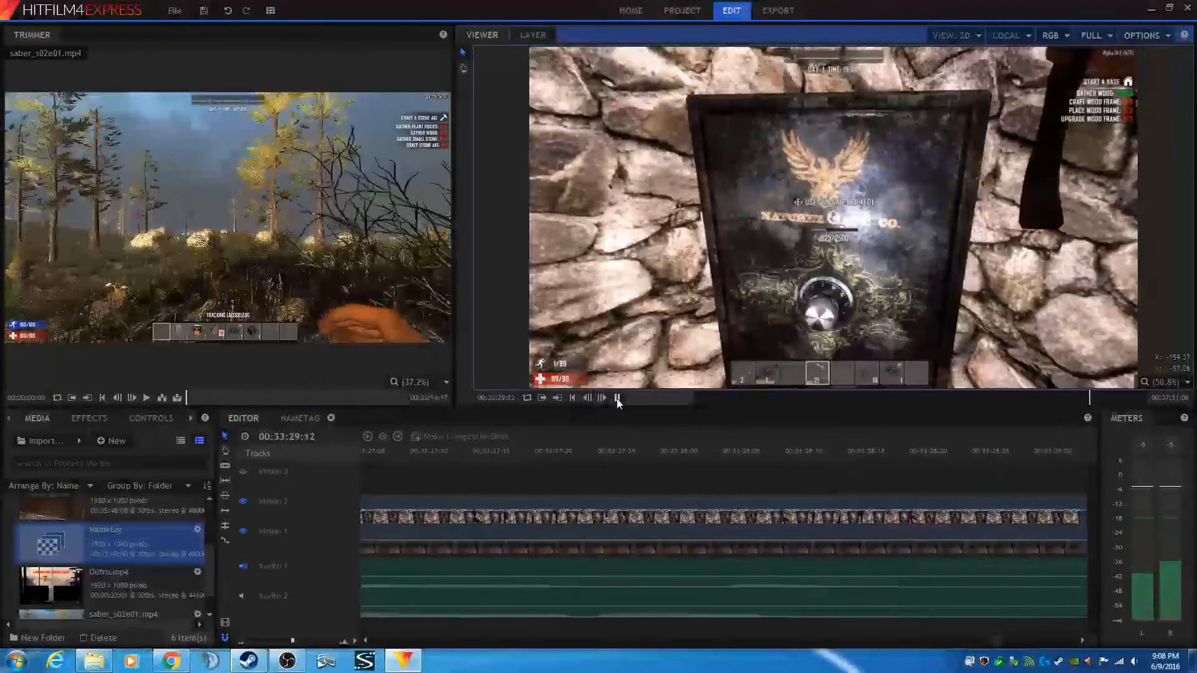
left_click(617, 399)
left_click_drag(455, 522, 706, 517)
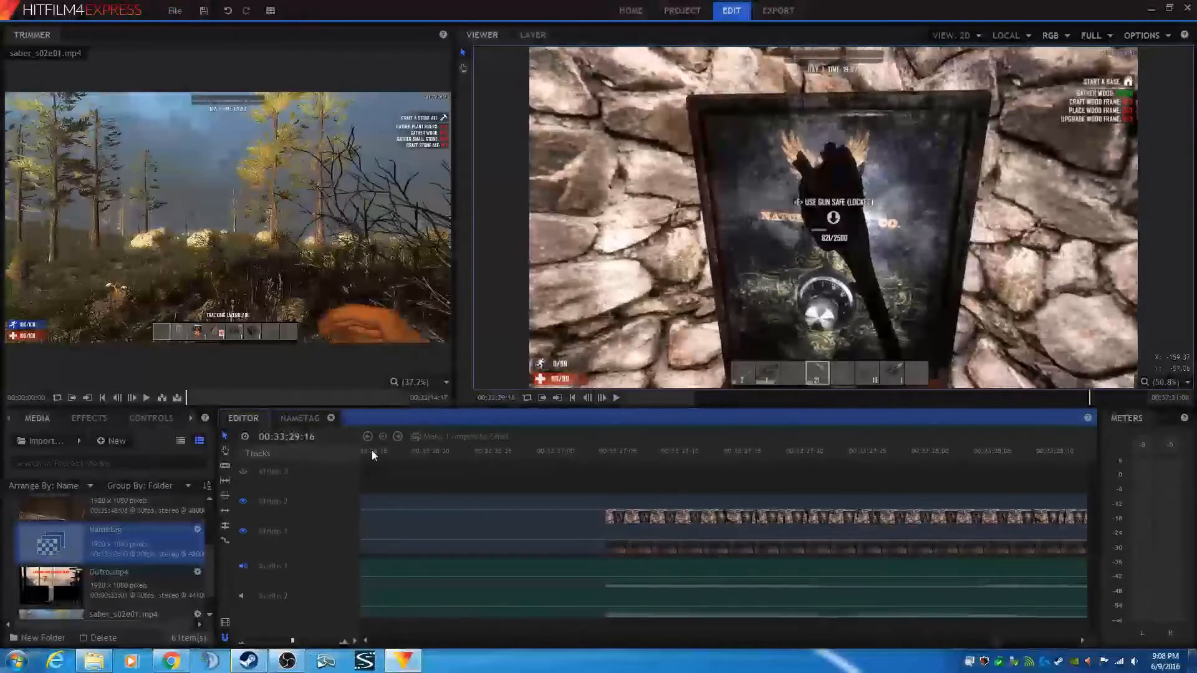
left_click(396, 455)
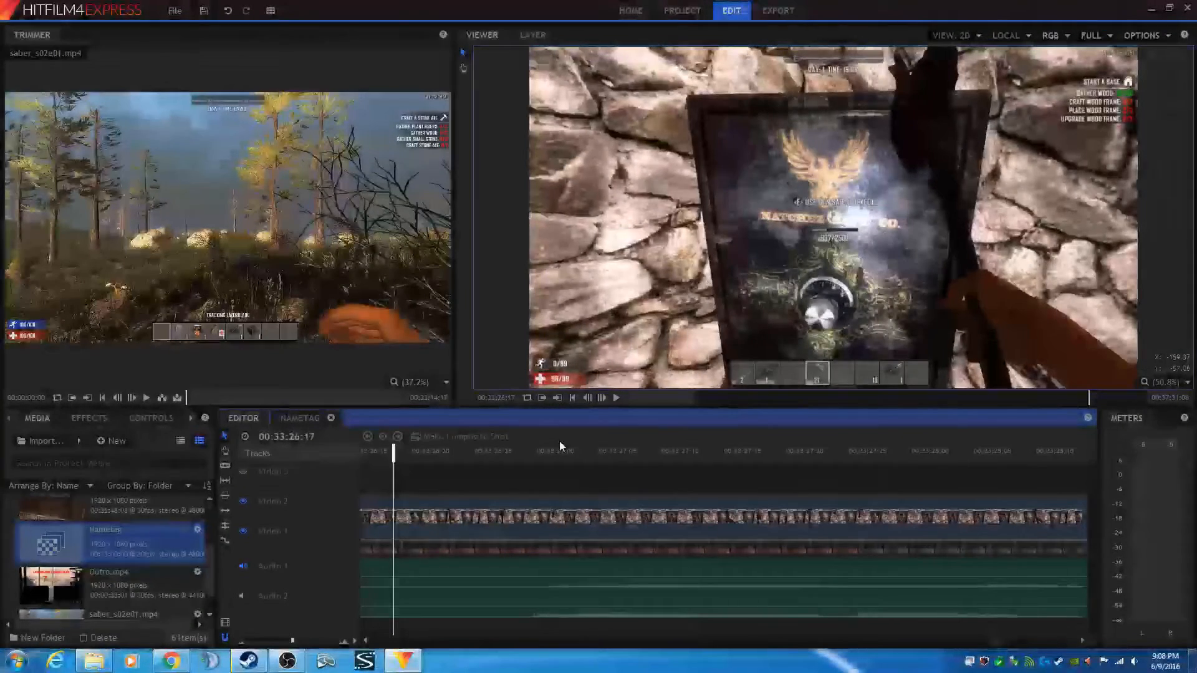
left_click(616, 399)
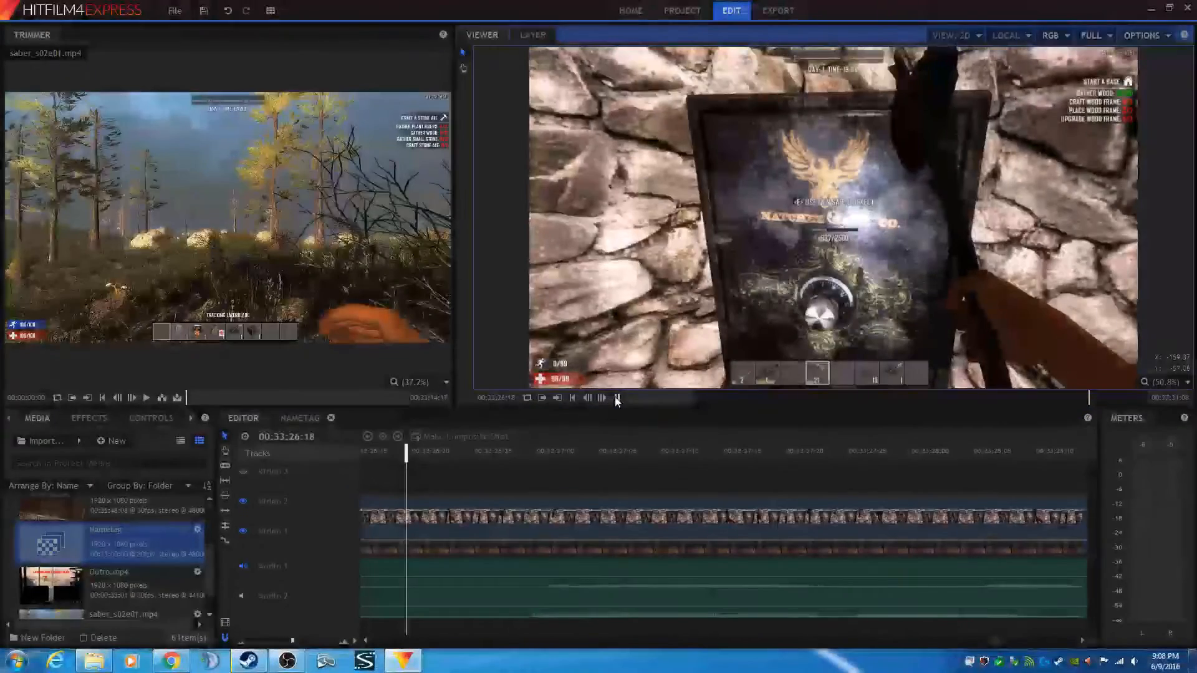
left_click(616, 399)
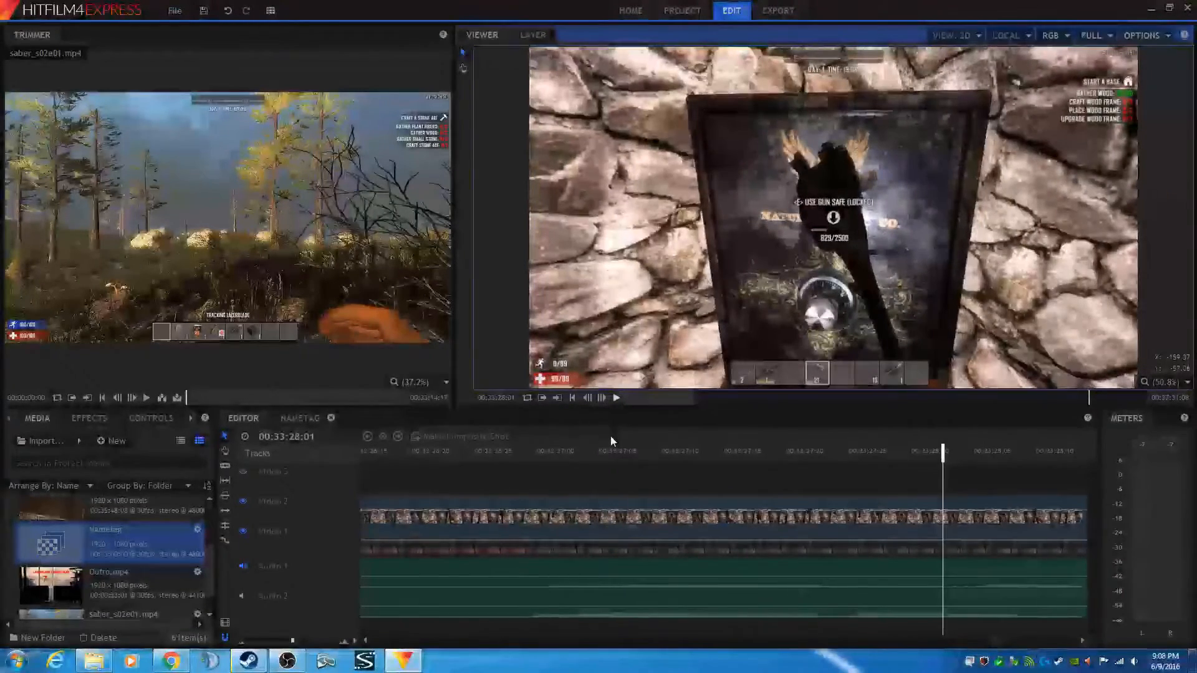
left_click(419, 454)
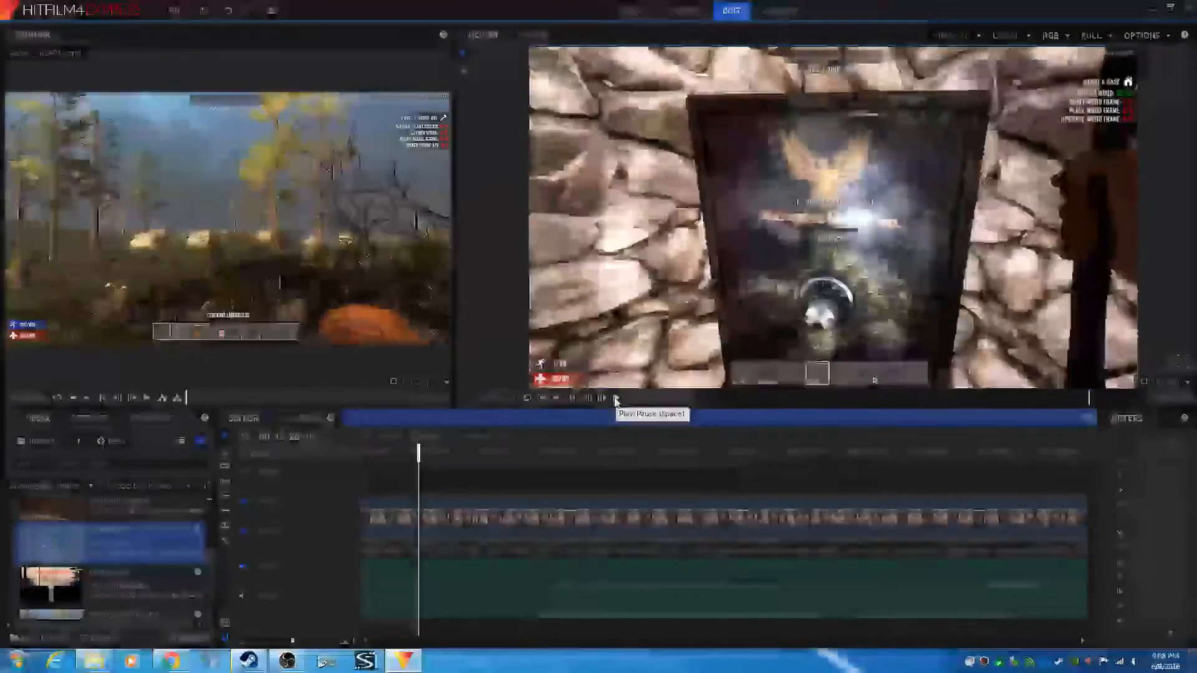
left_click(616, 399)
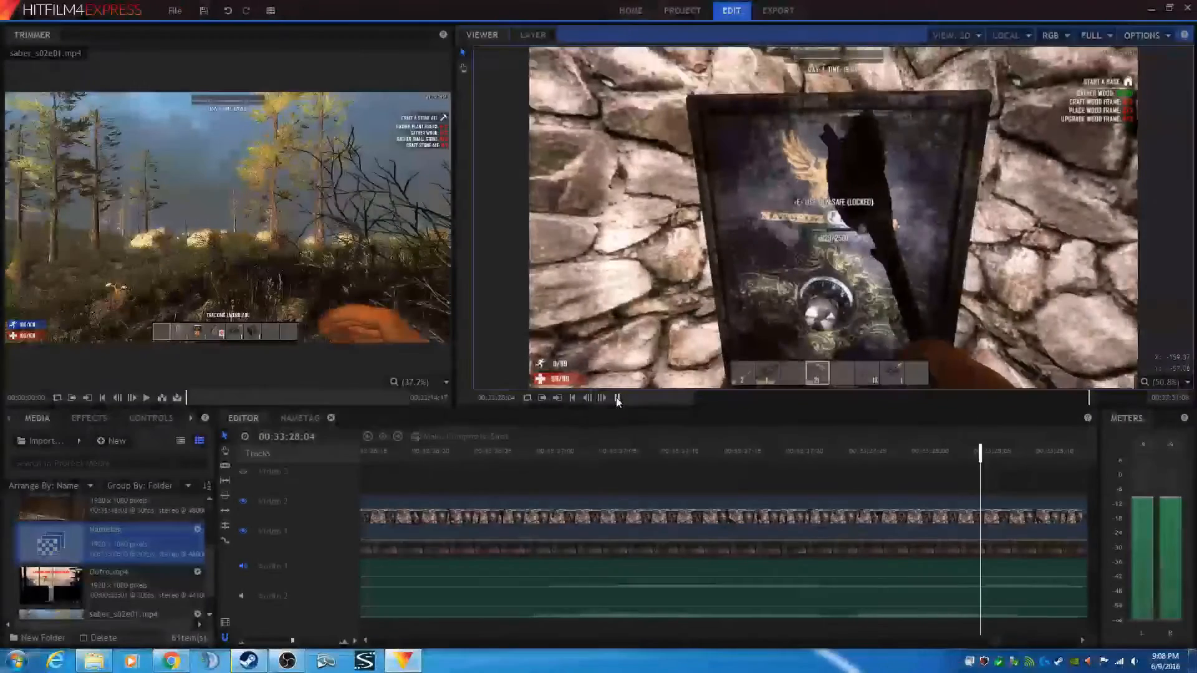
left_click(616, 398)
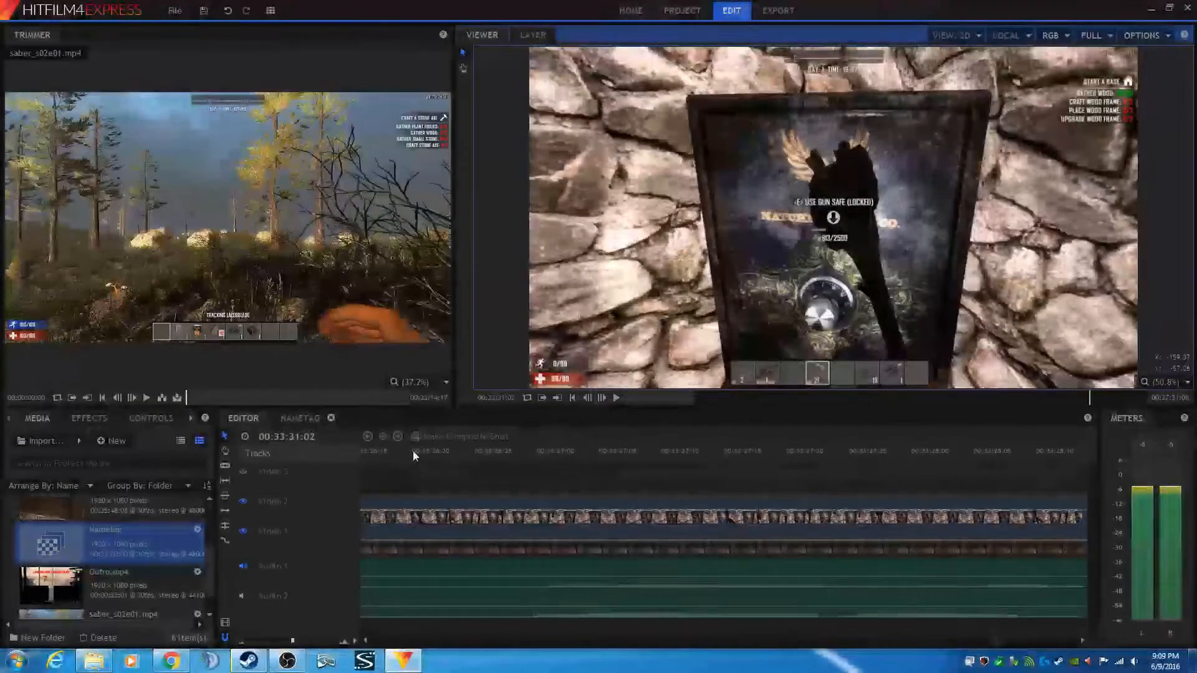
left_click(562, 419)
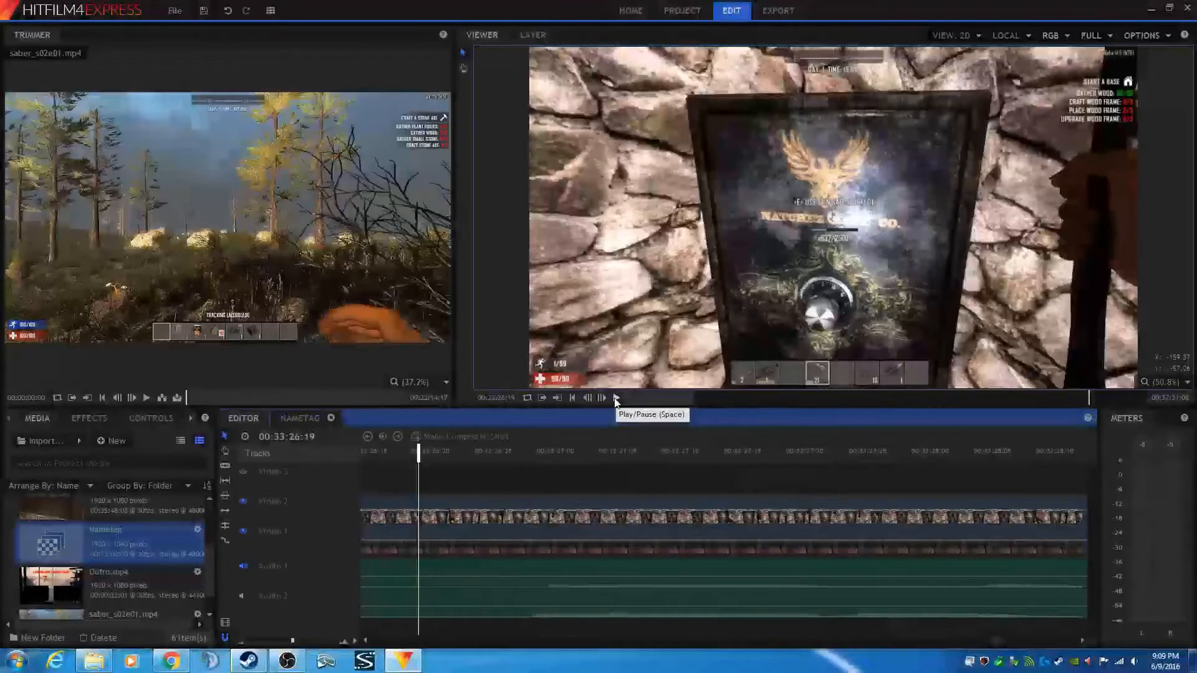
left_click(616, 399)
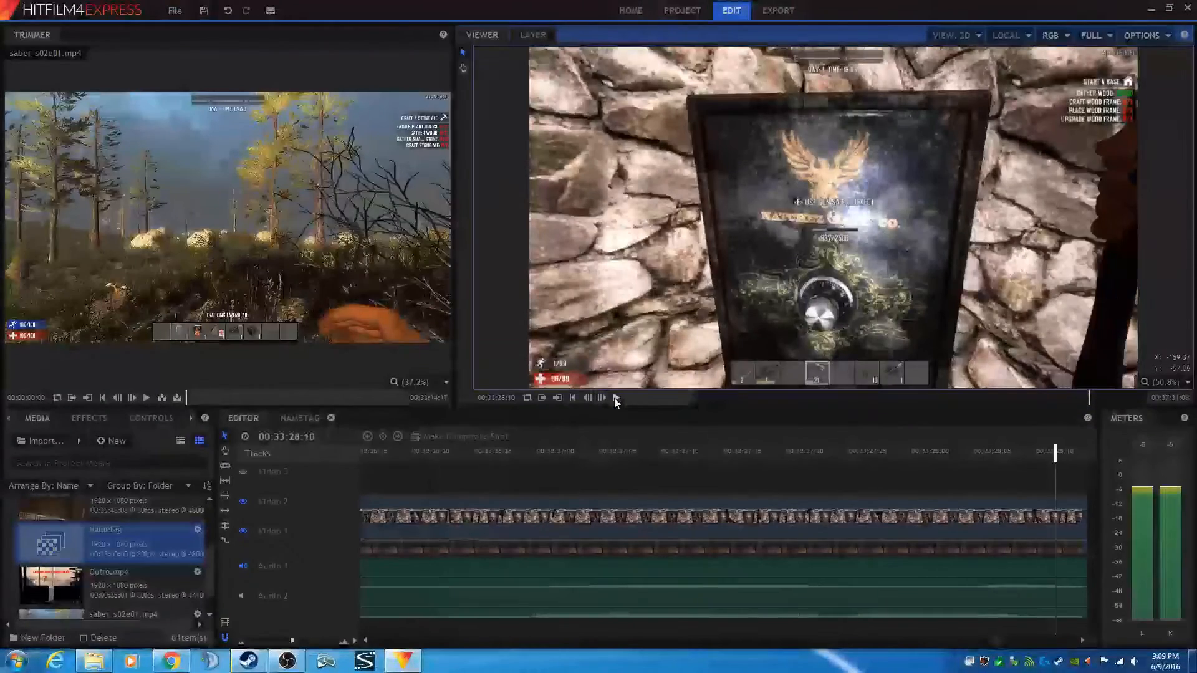
left_click(616, 399)
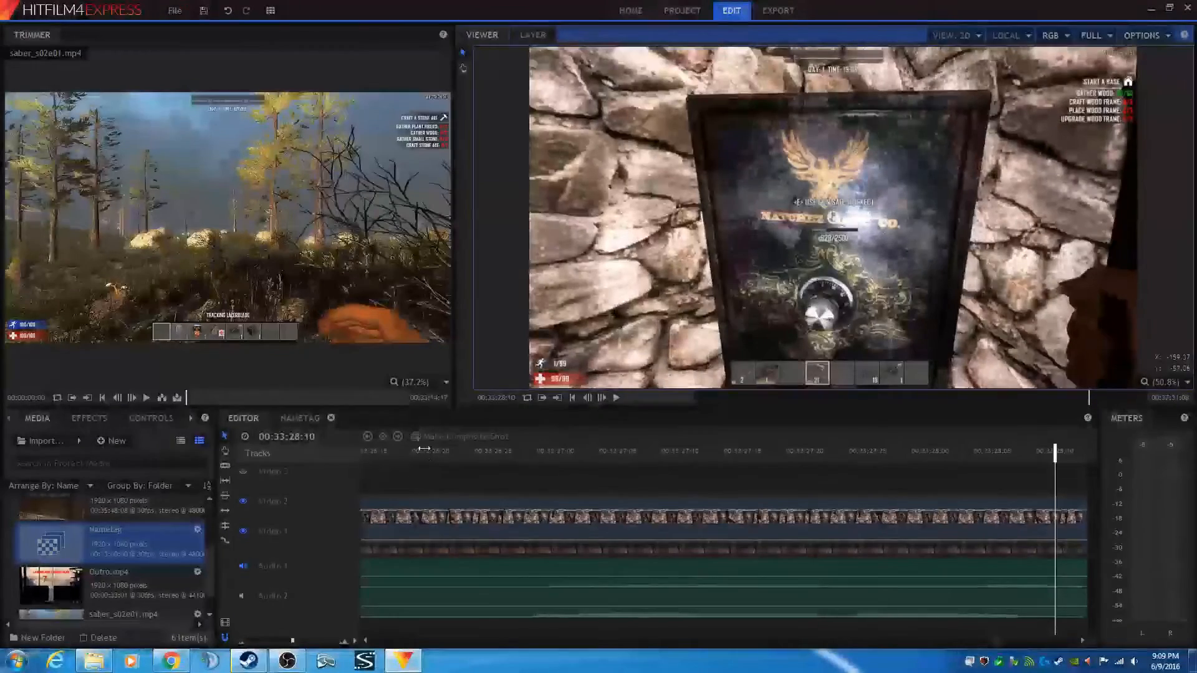
- Turn off Video 2's visibility and play back to view the lazer_s02e01 layer alone
left_click(244, 502)
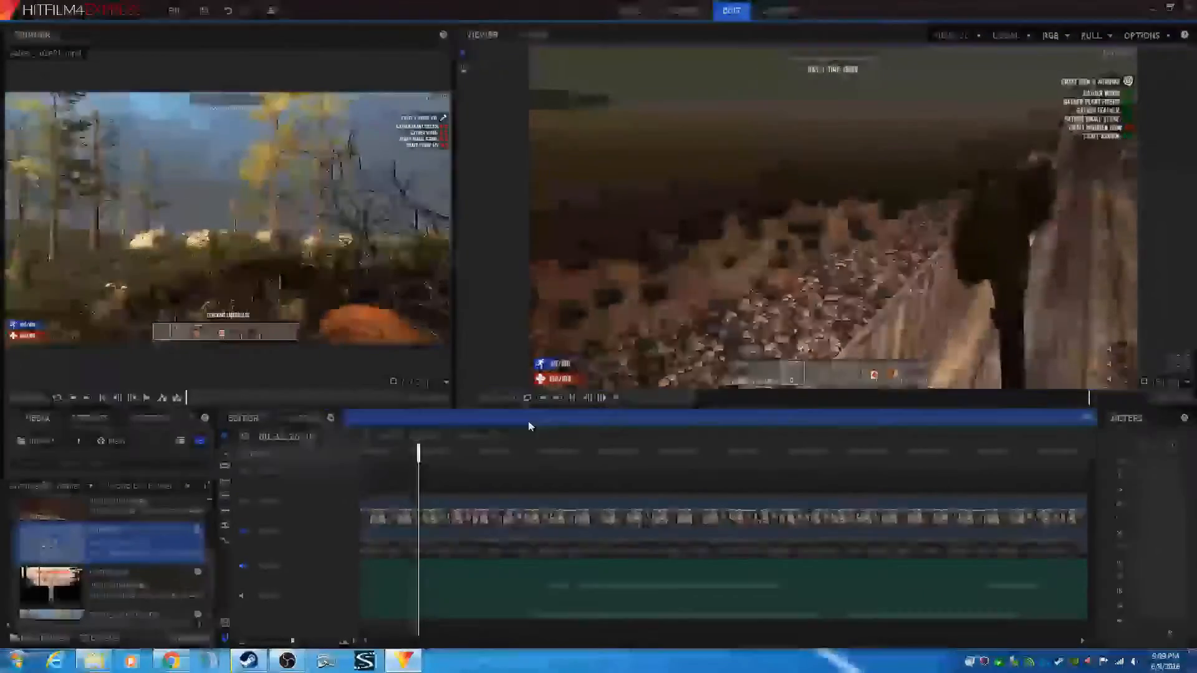
left_click(616, 399)
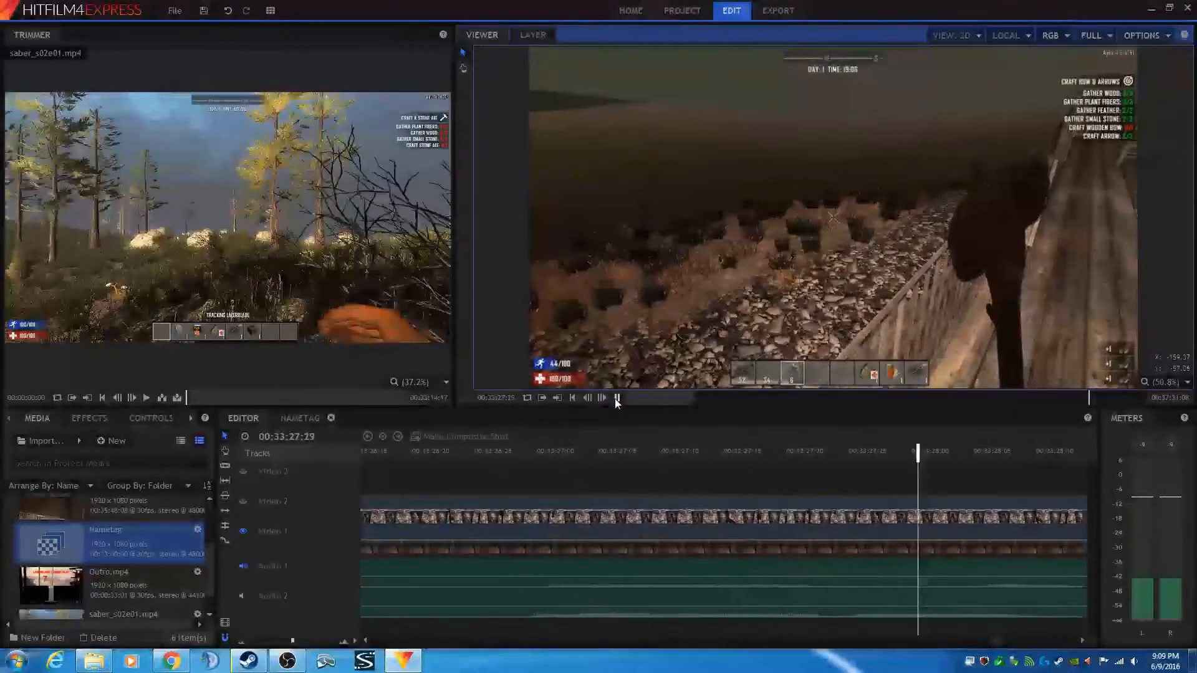
left_click(616, 399)
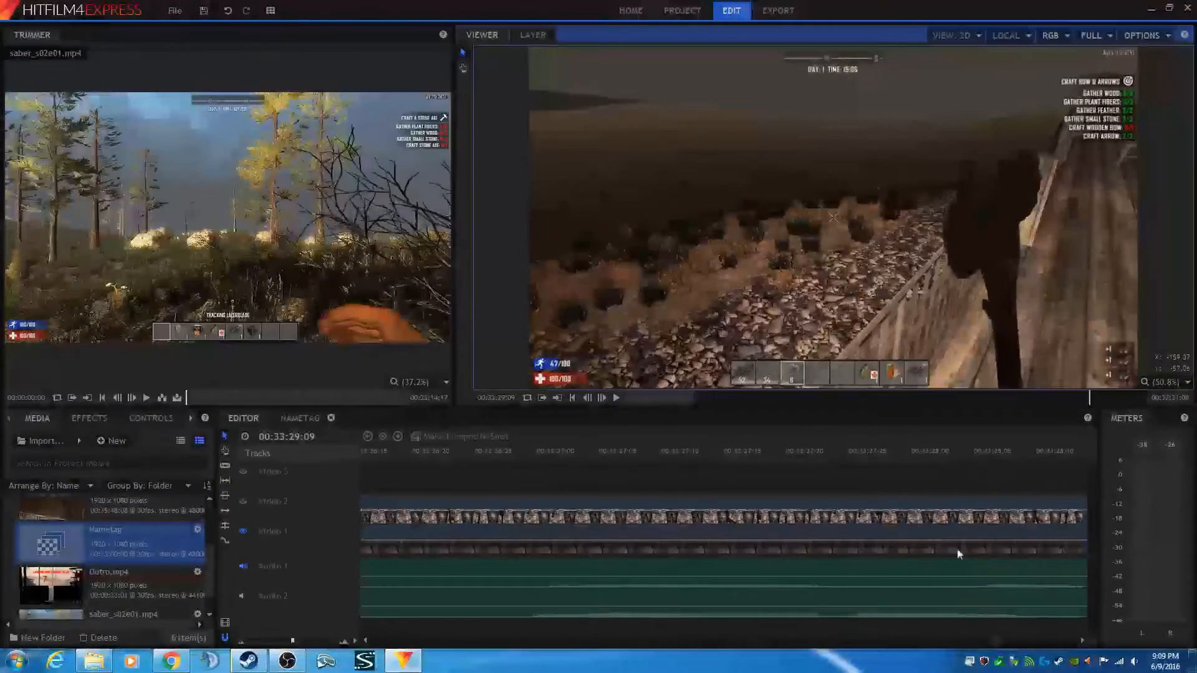
scroll(925, 519, "down", 5)
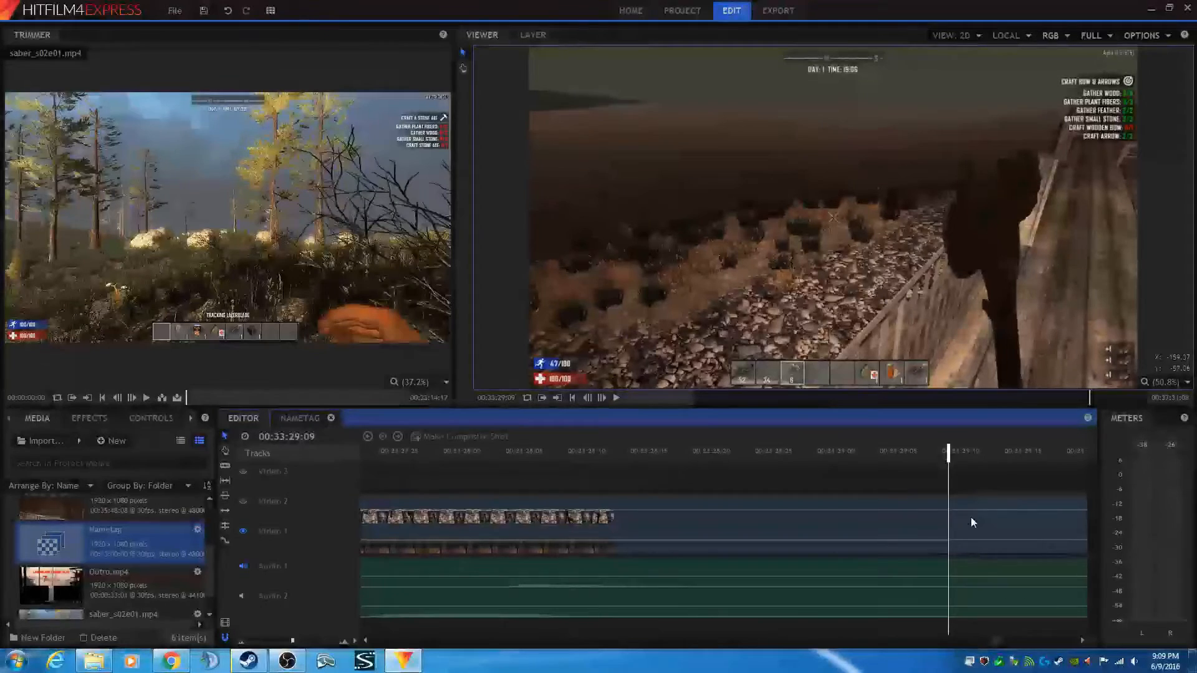
- Slice the gameplay clips on Video 1 and Video 2 at the playhead around 00:33:29:09
key("h")
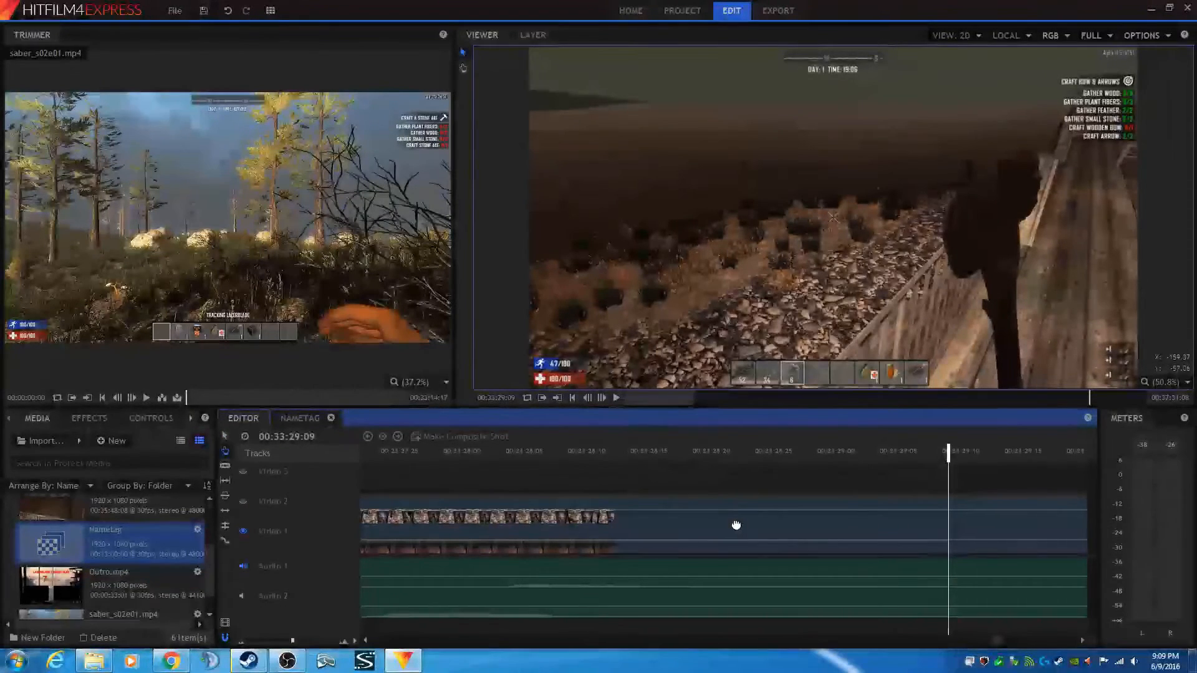
scroll(767, 518, "down", 4)
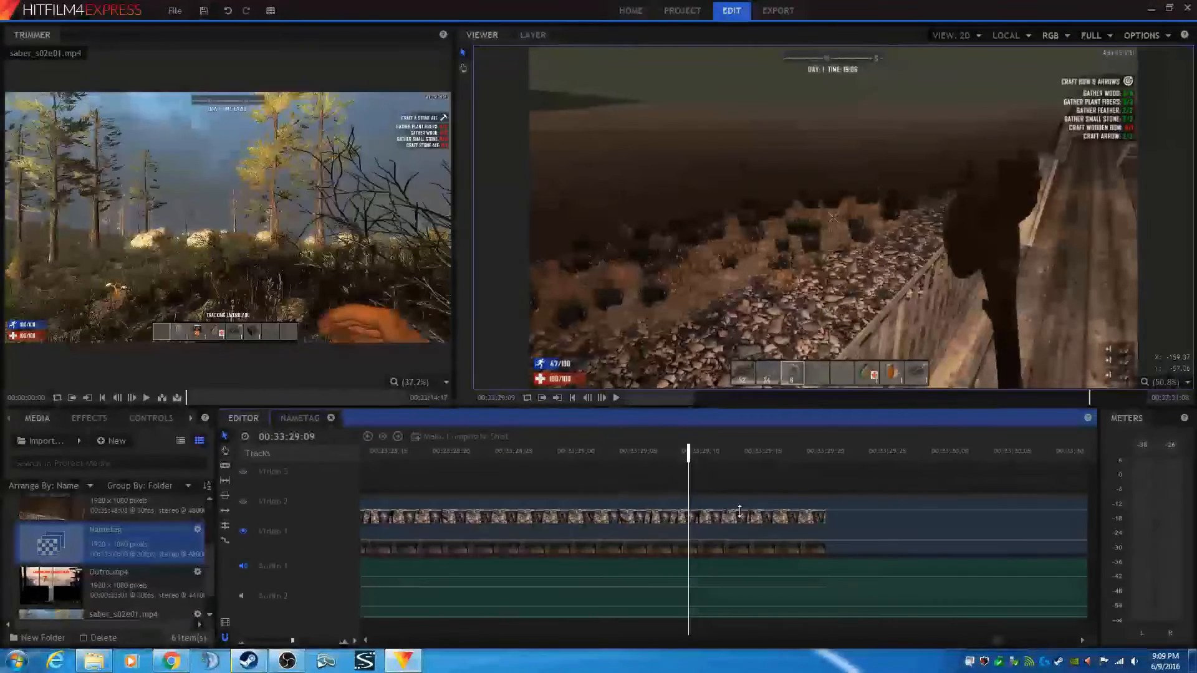
left_click(224, 466)
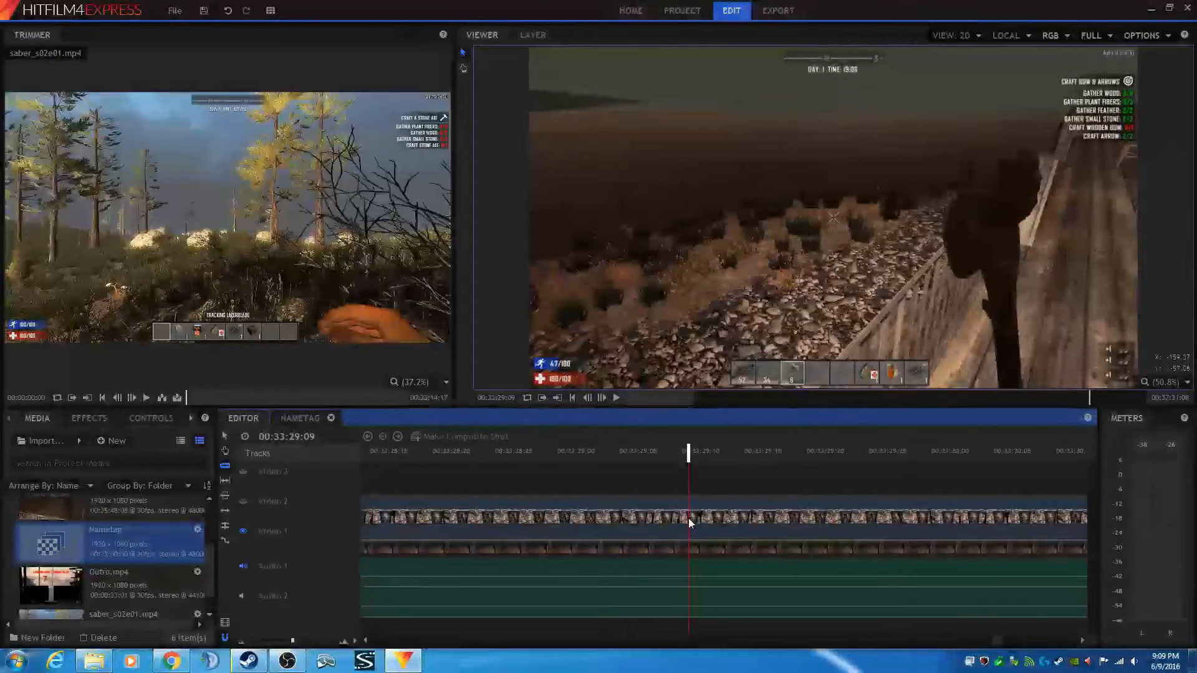
left_click(688, 518)
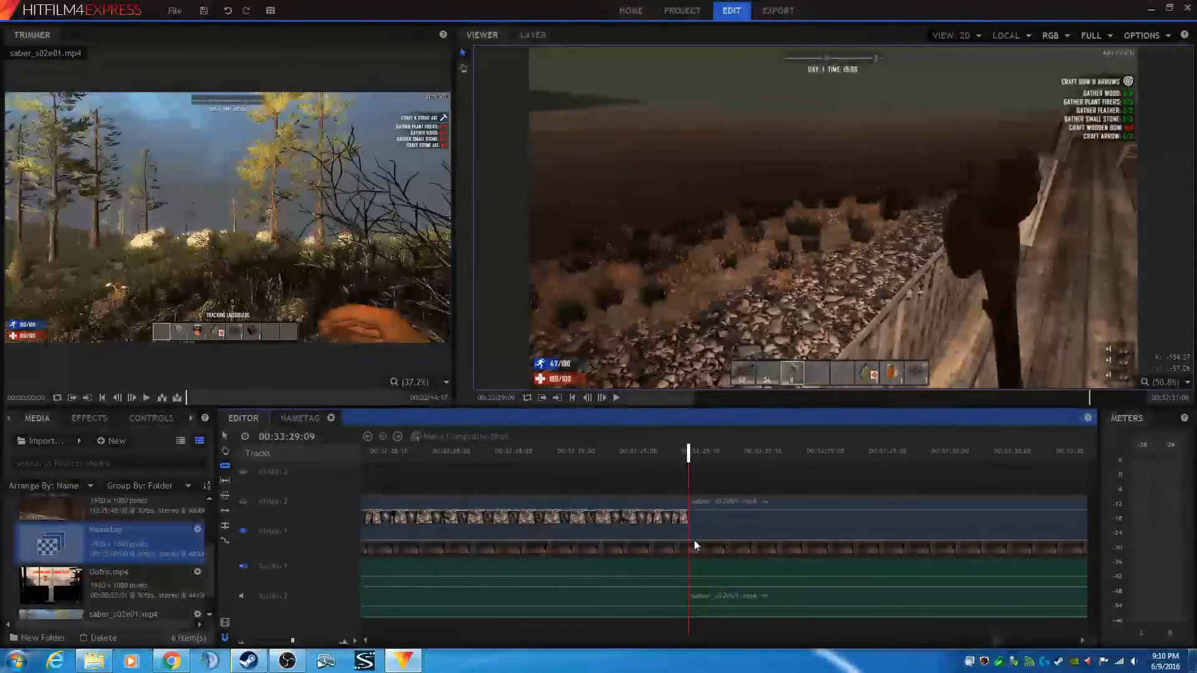
left_click(689, 541)
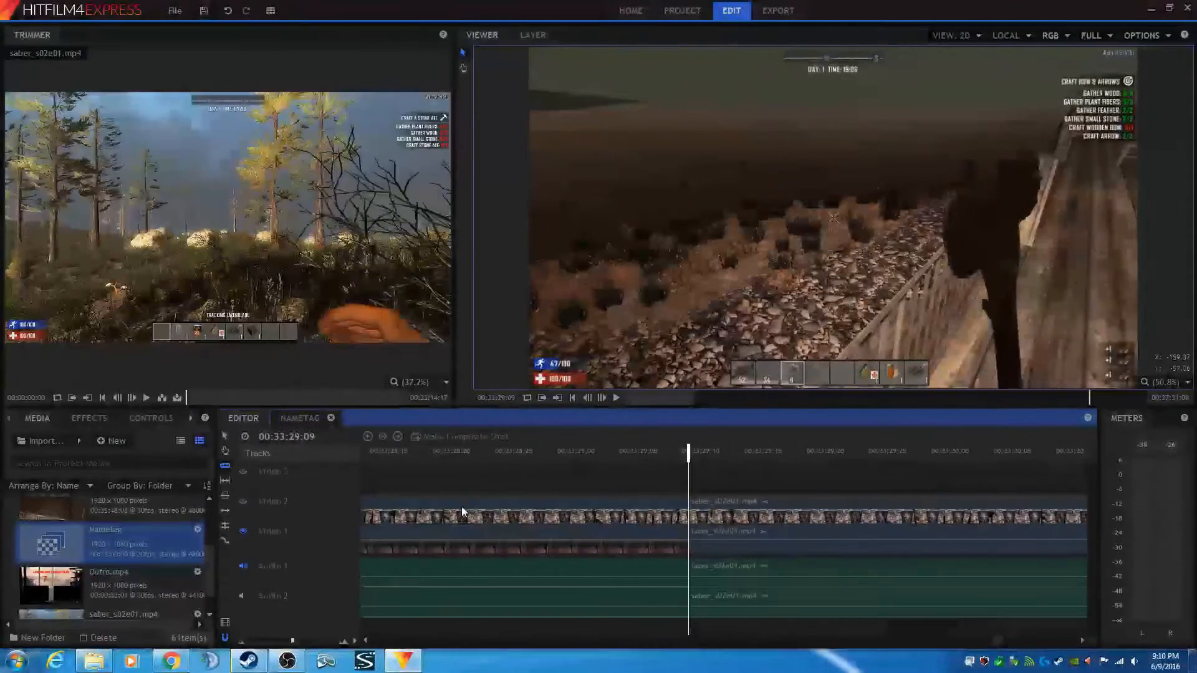
- Delete the portions of both gameplay clips that lie after the cut
left_click(224, 438)
left_click(719, 502)
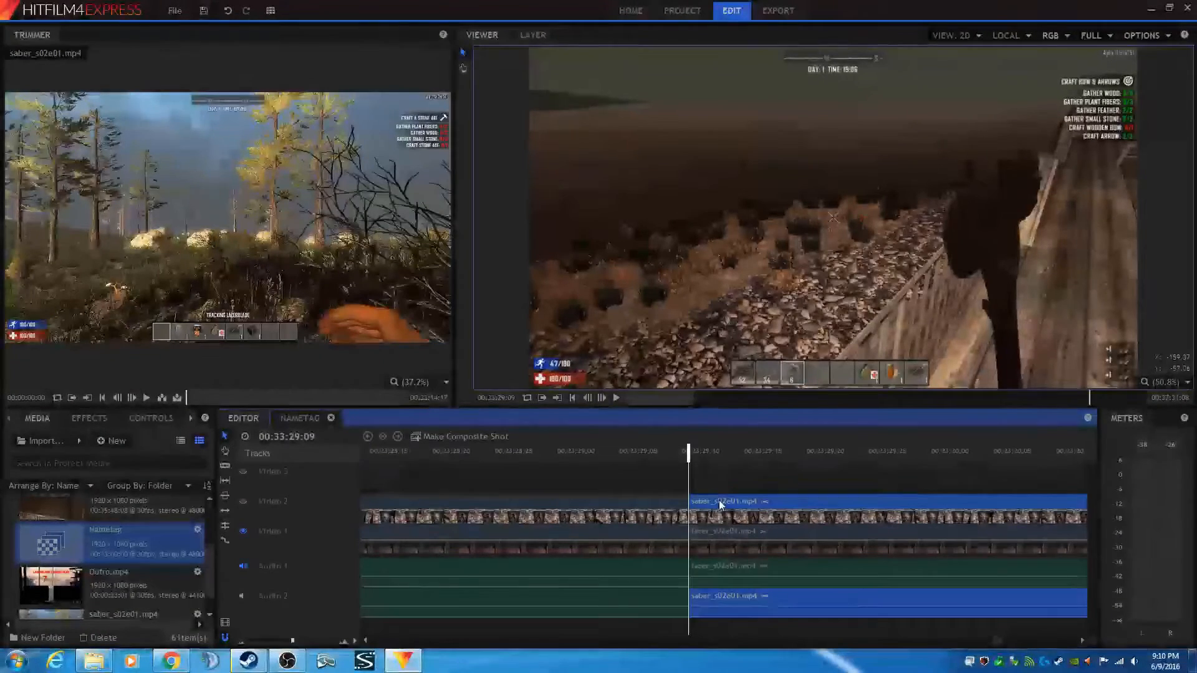
key("Delete")
left_click(734, 532)
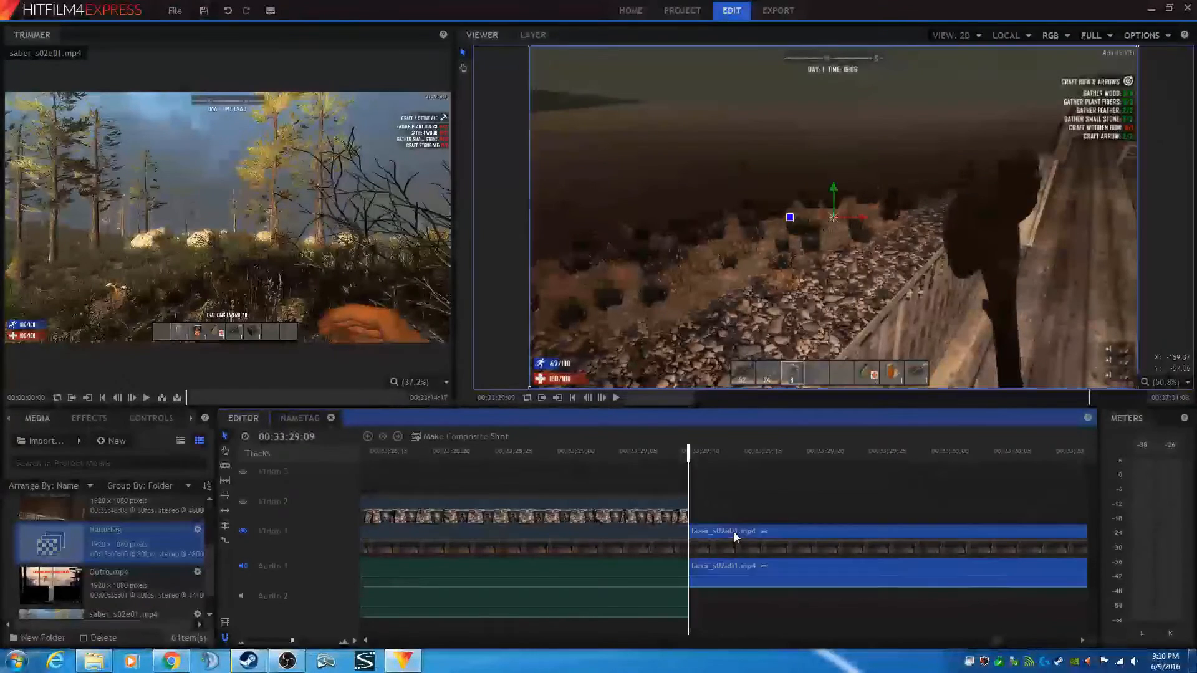
key("Delete")
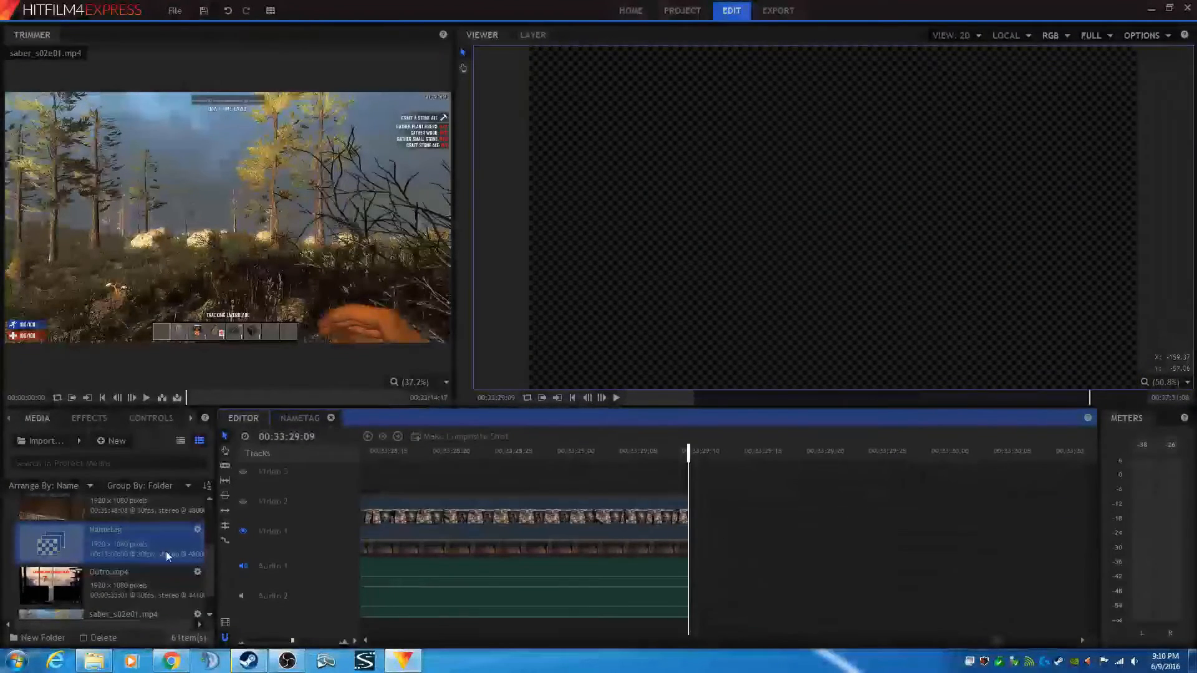
- Insert Outro.mp4 onto Video 1 directly after the gameplay clips
left_click(115, 586)
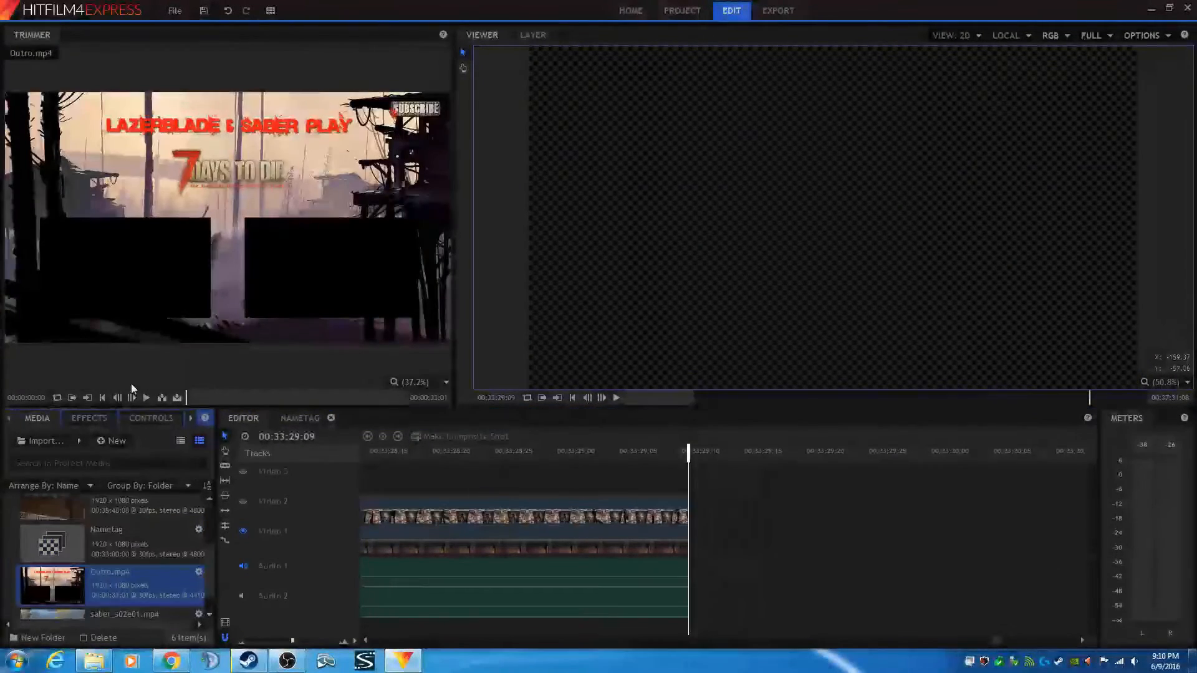
left_click(160, 397)
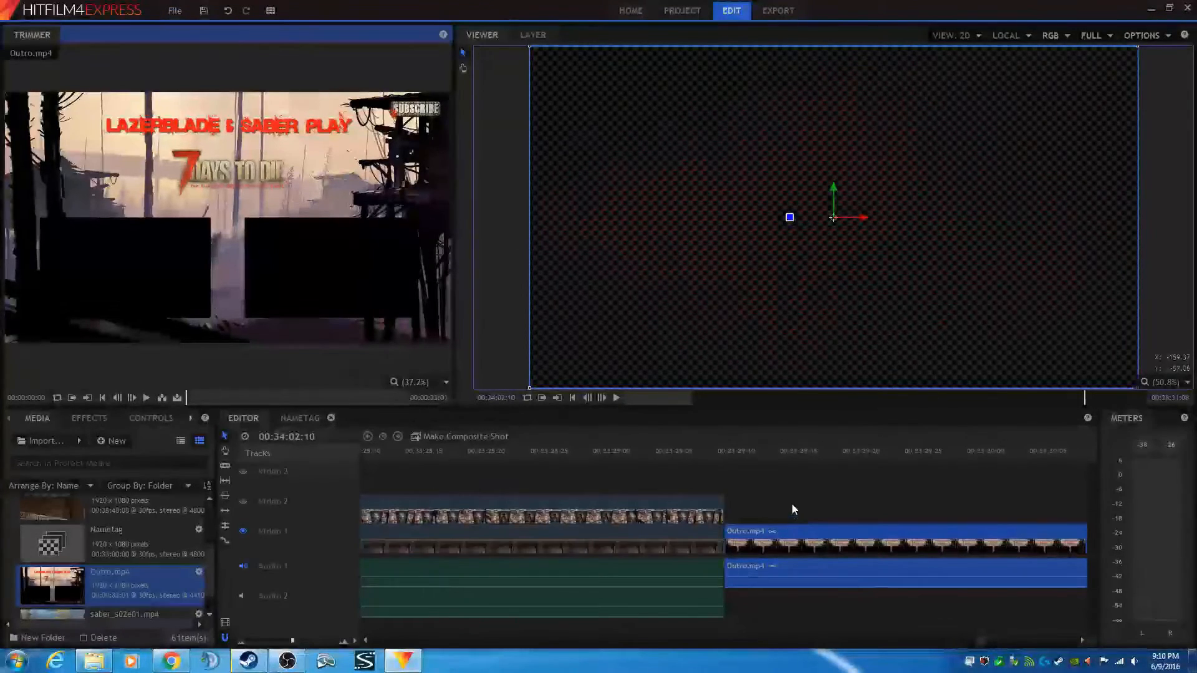
- Play back the transition from the gameplay clips into the outro
left_click(715, 450)
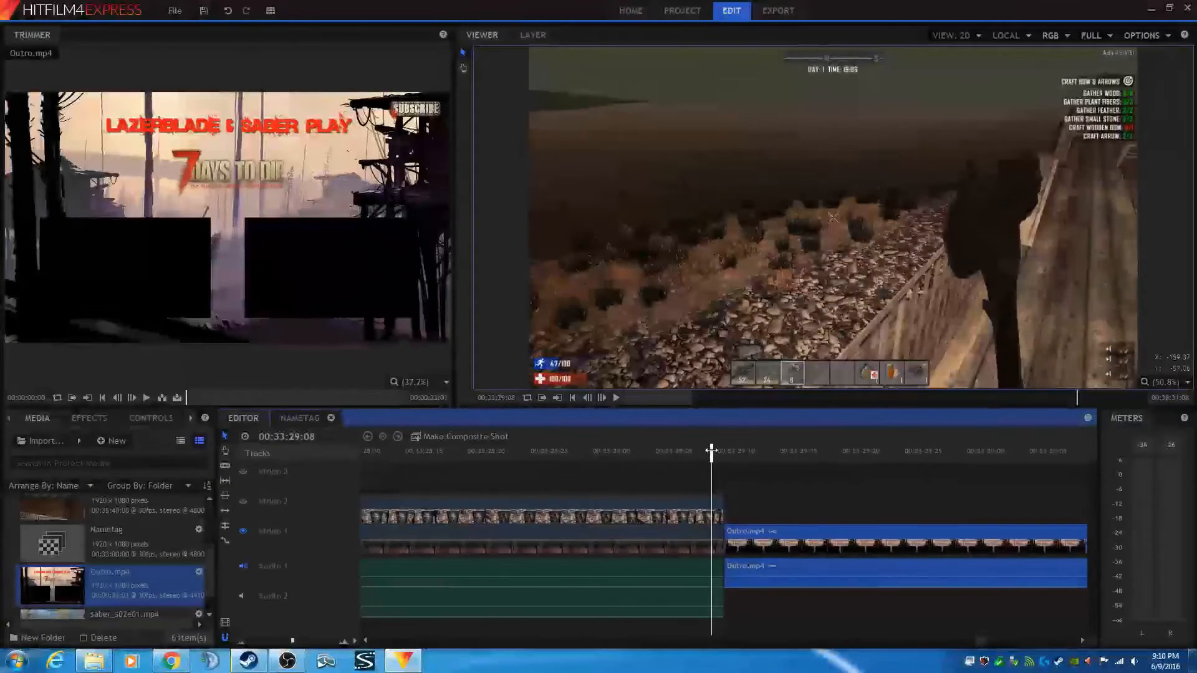
left_click(373, 451)
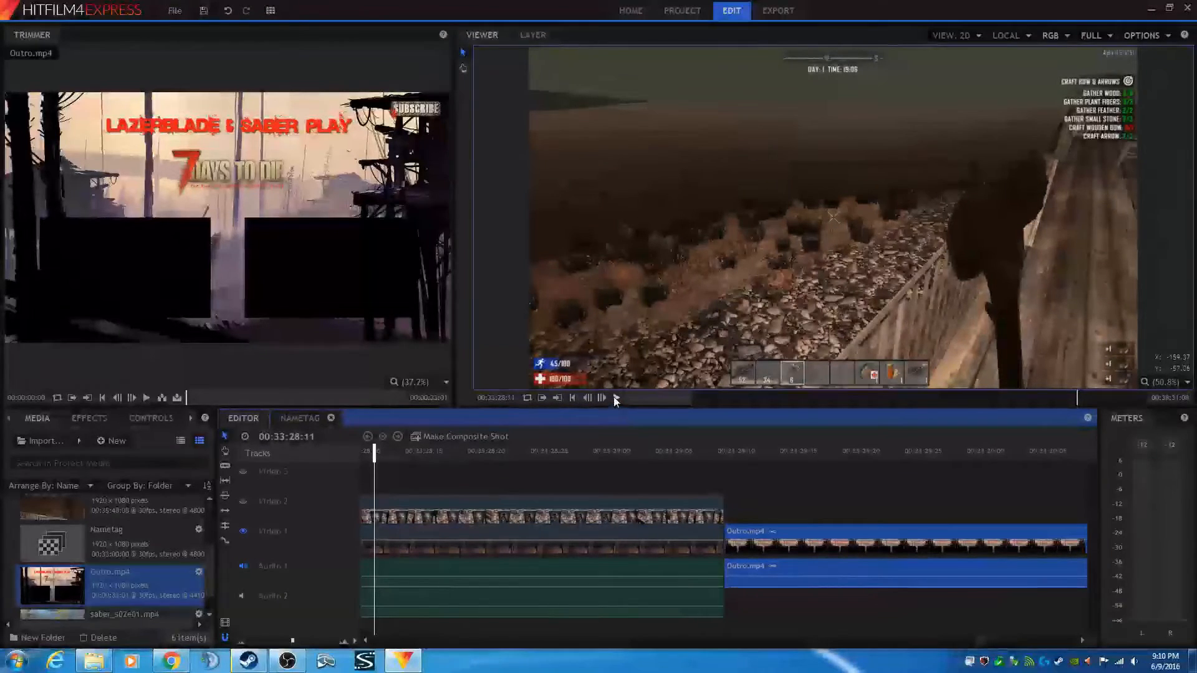
left_click(616, 398)
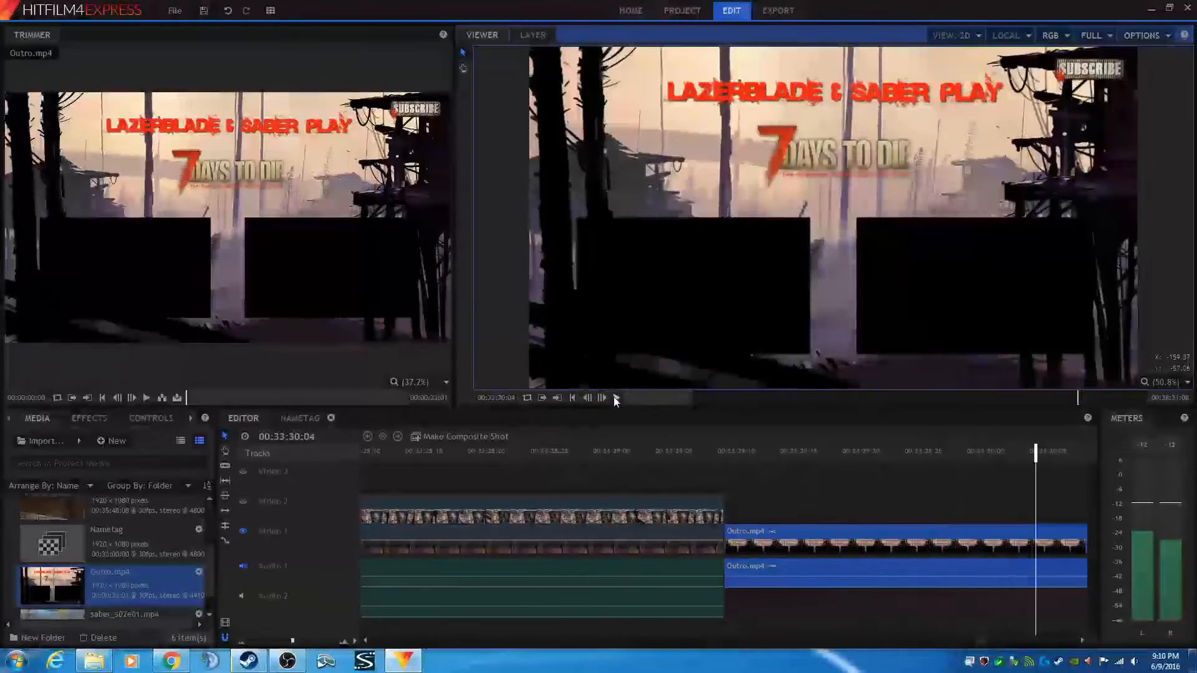
left_click(614, 398)
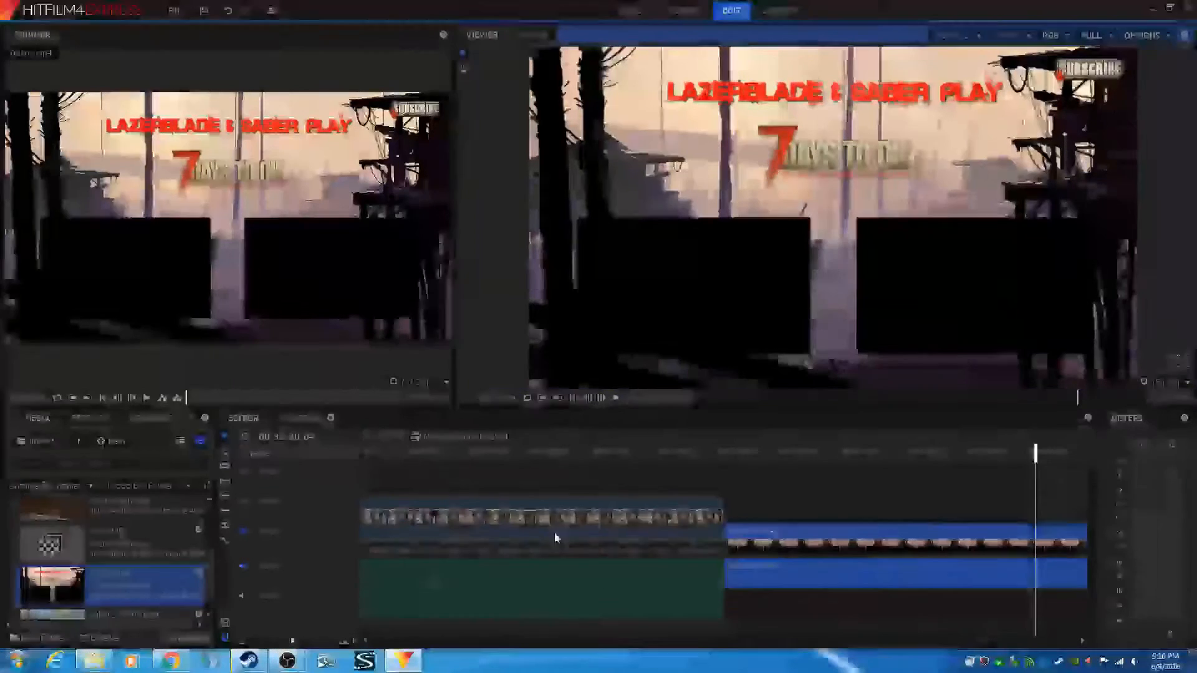
- Turn Video 2 and Video 3 visibility back on and extend the Nametag clip to the end of the gameplay clips
scroll(555, 533, "down", 3)
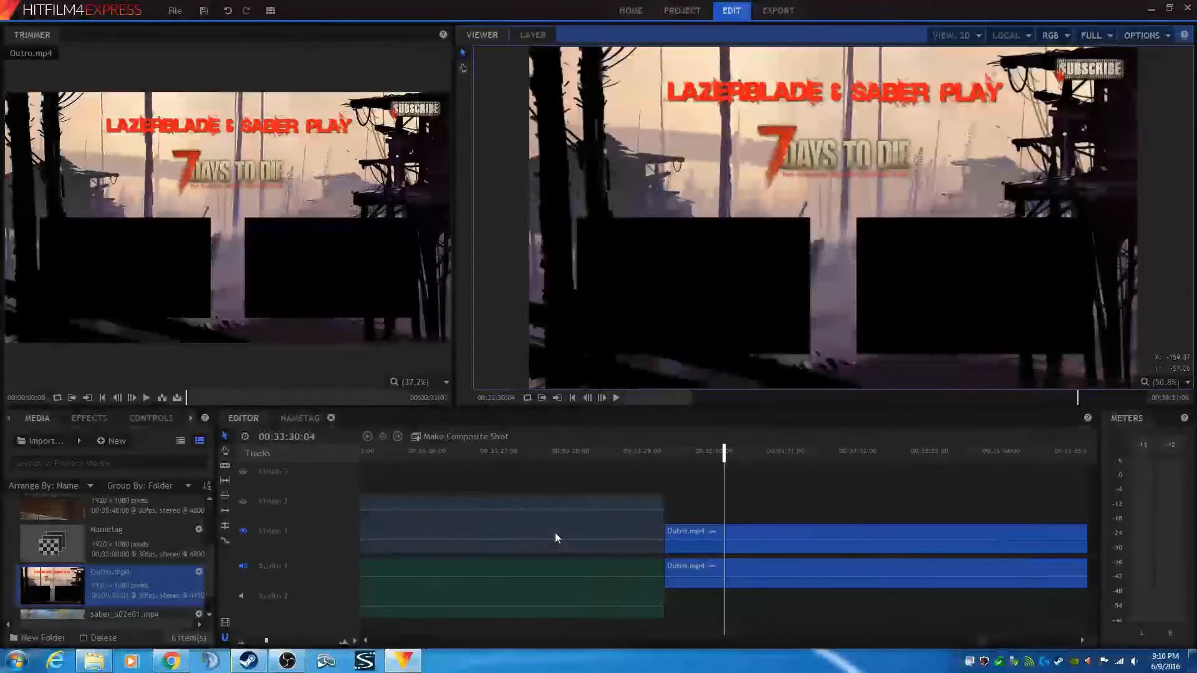
scroll(555, 532, "down", 3)
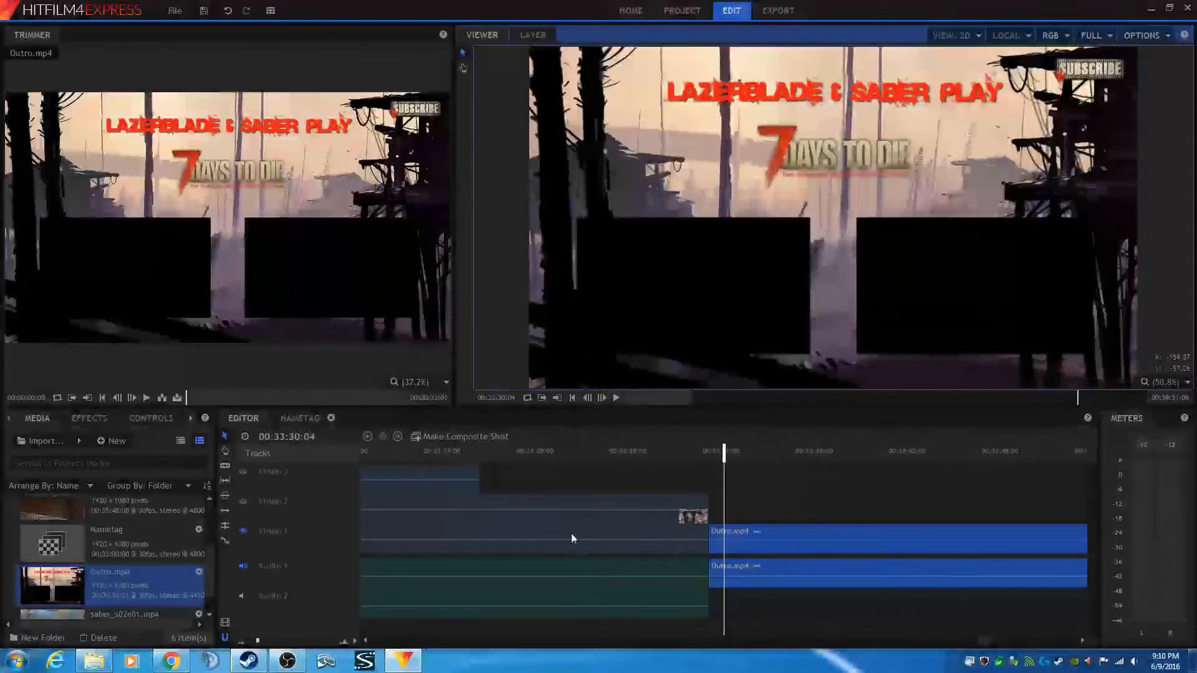
left_click(572, 450)
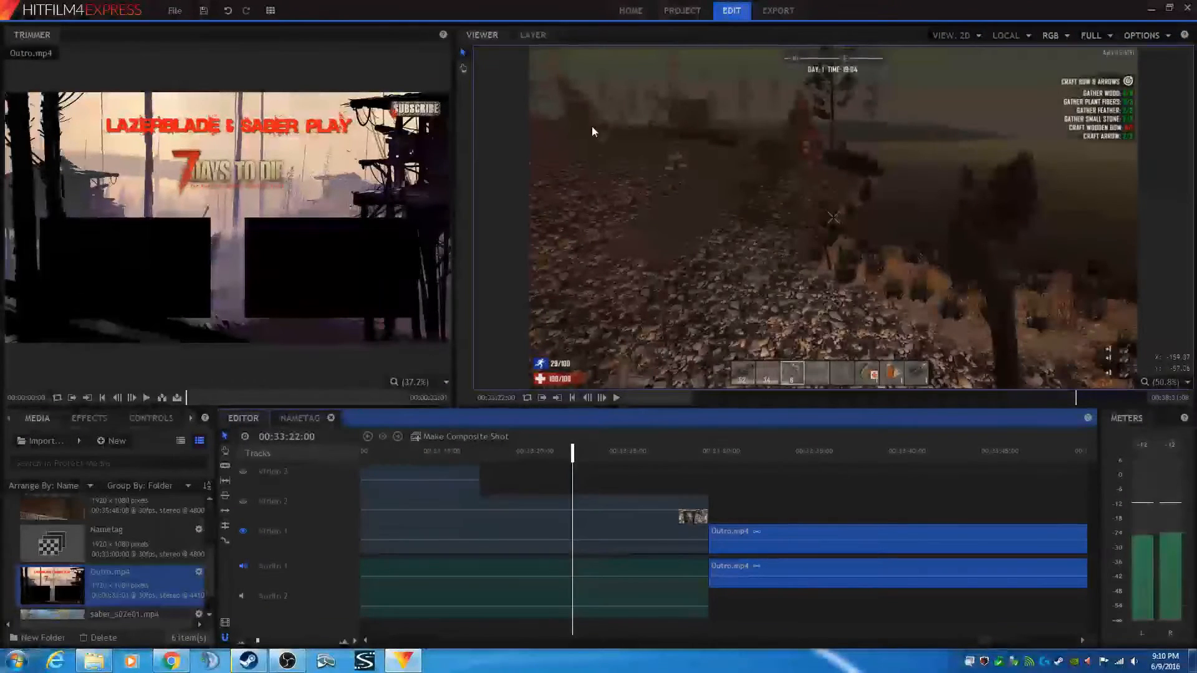
left_click(458, 485)
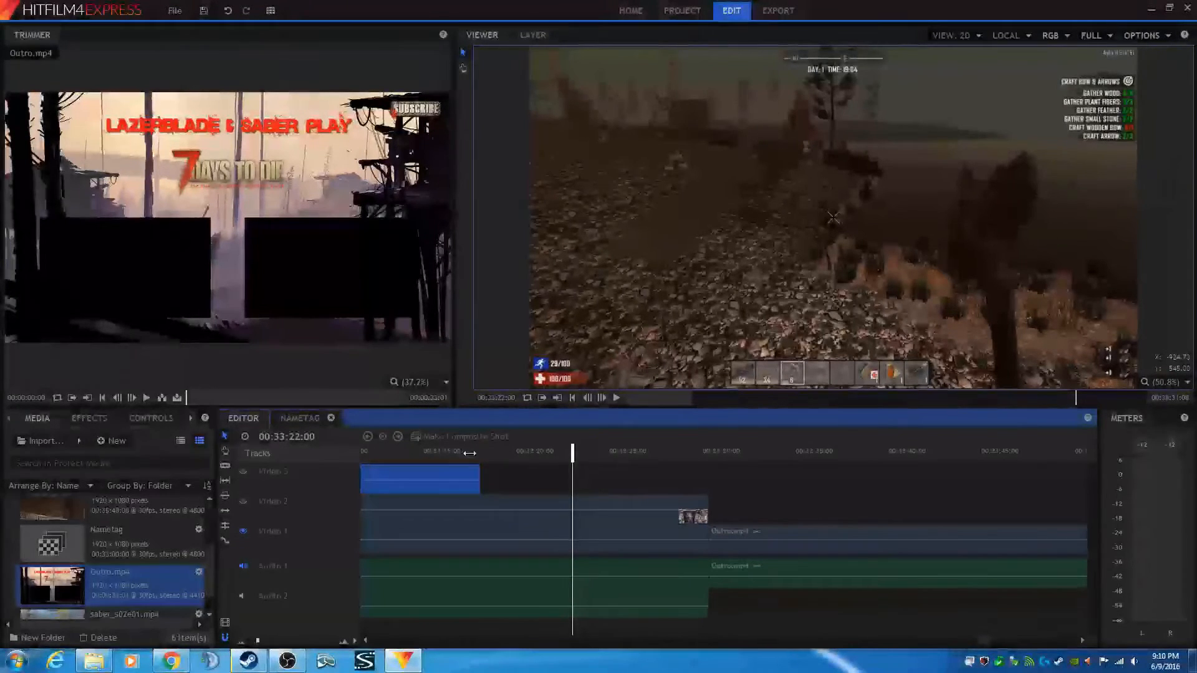
left_click(469, 453)
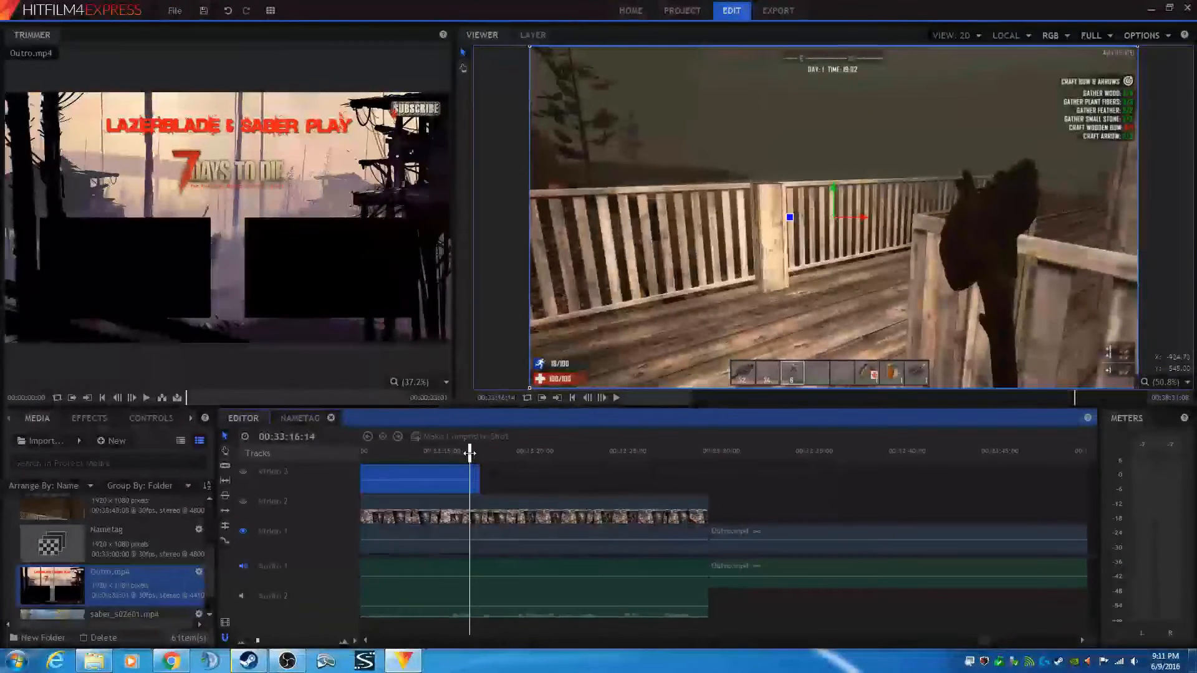
left_click(242, 472)
left_click(243, 501)
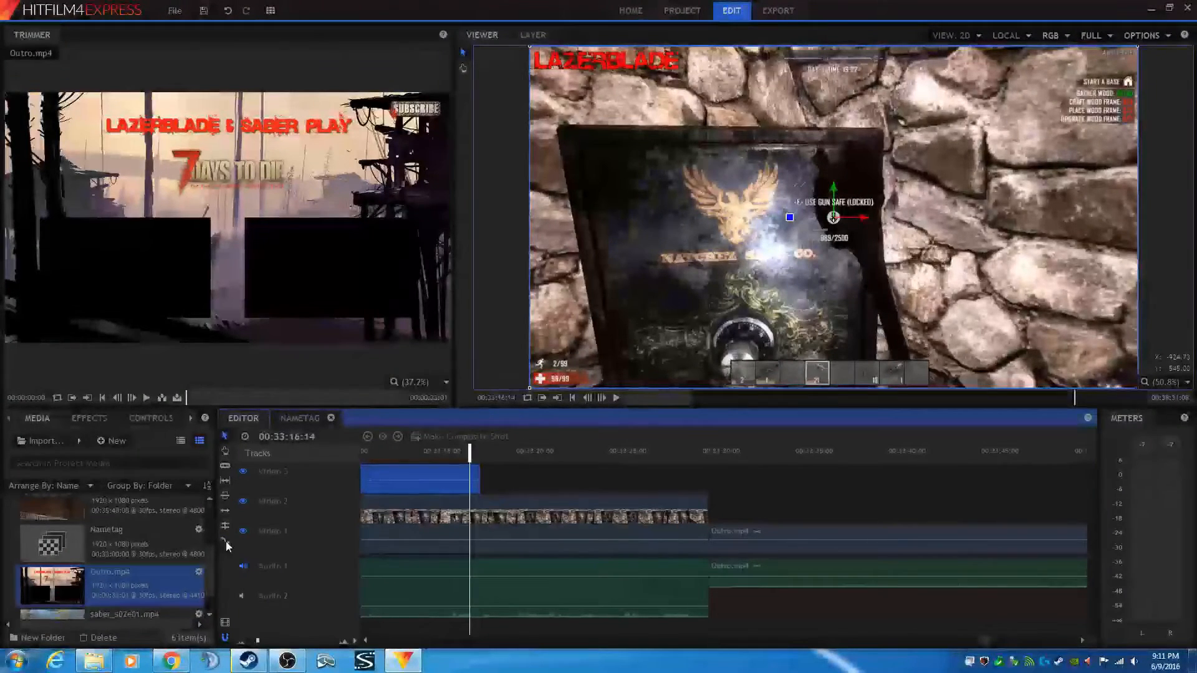
left_click(226, 539)
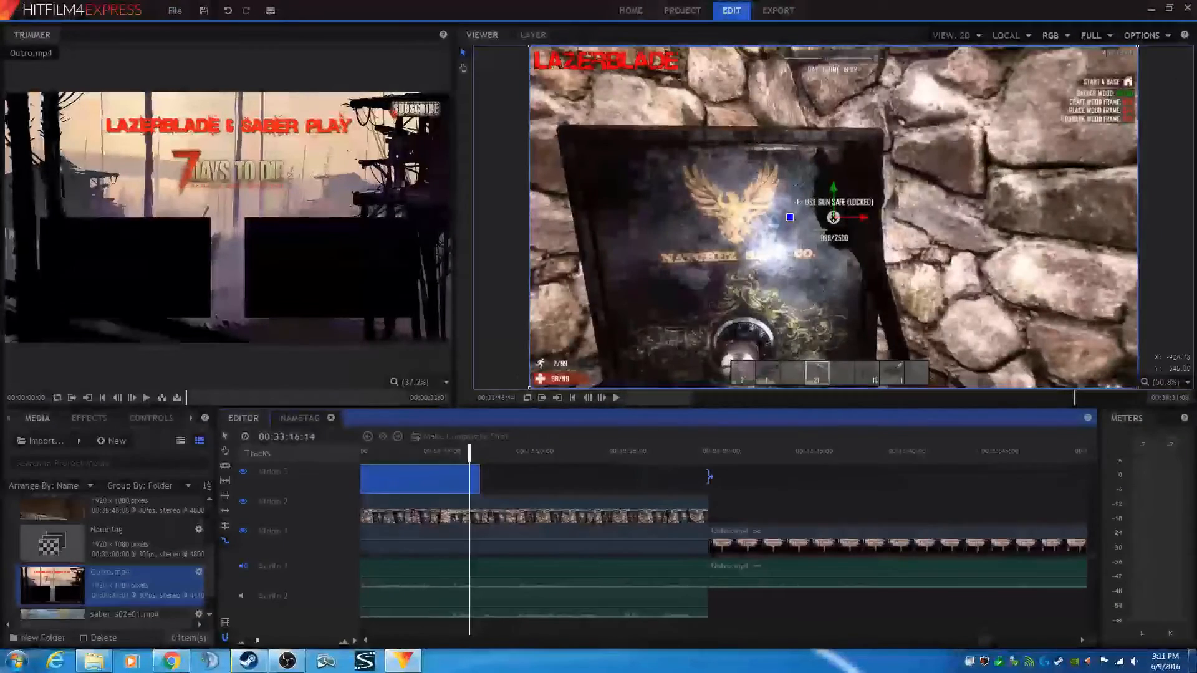
left_click_drag(710, 477, 715, 478)
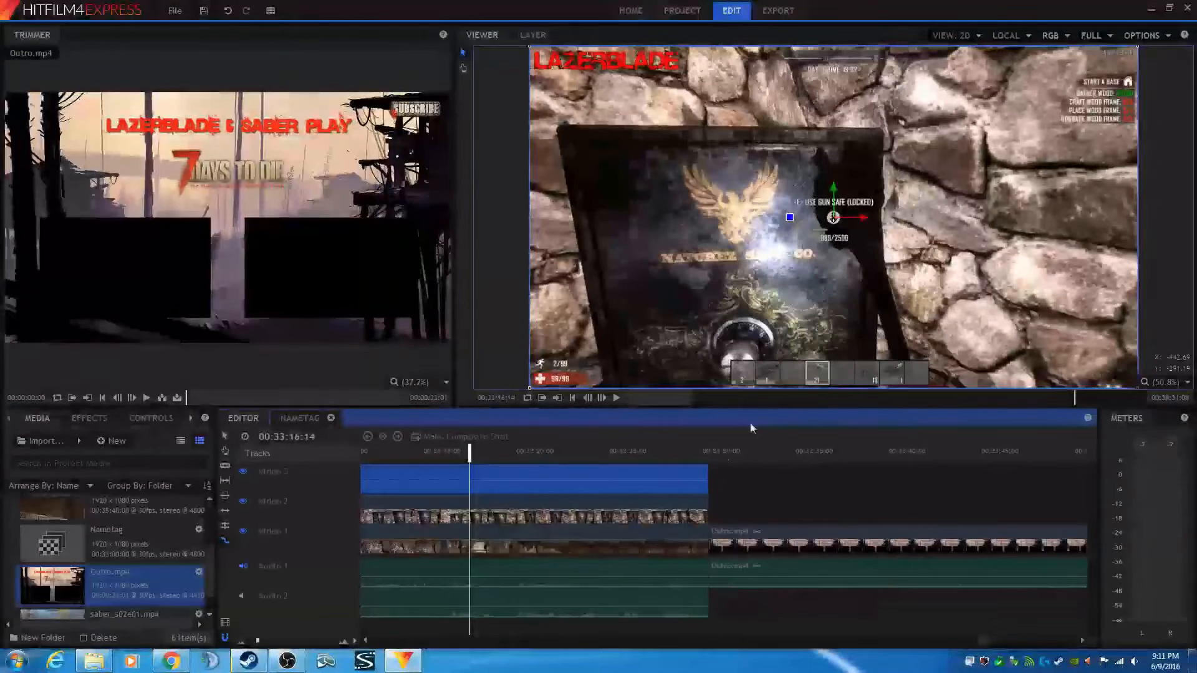
- Play back the end of the gameplay section, then return to the start of the gameplay clips
left_click(616, 398)
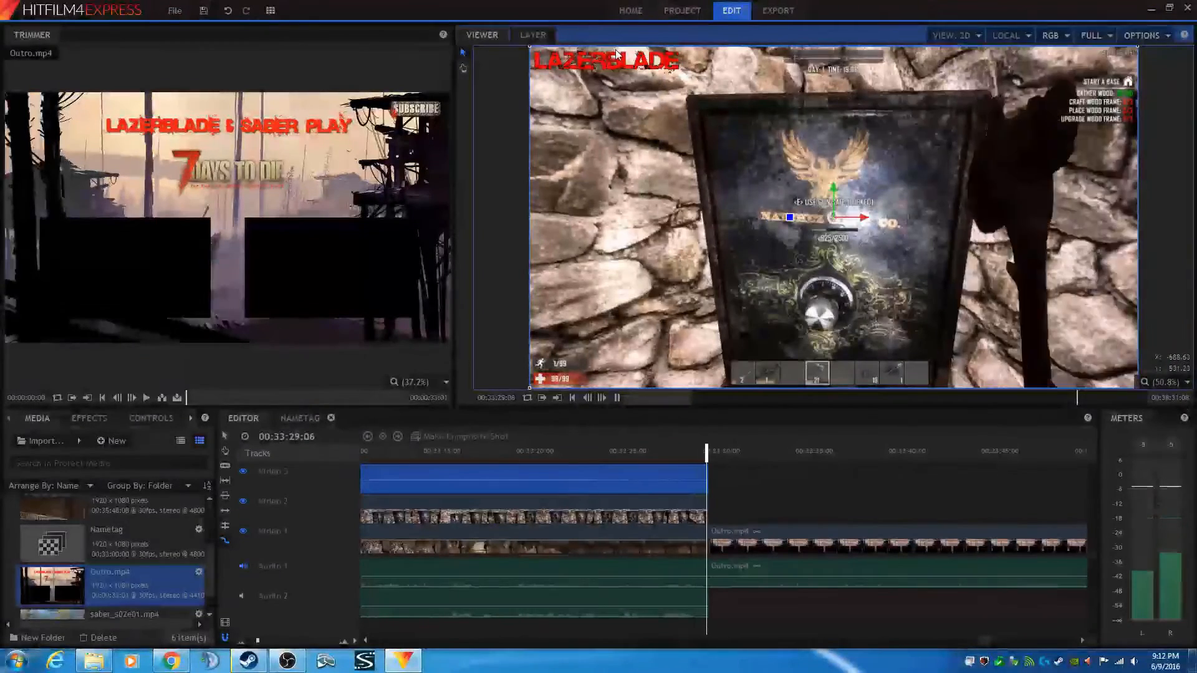
left_click(618, 398)
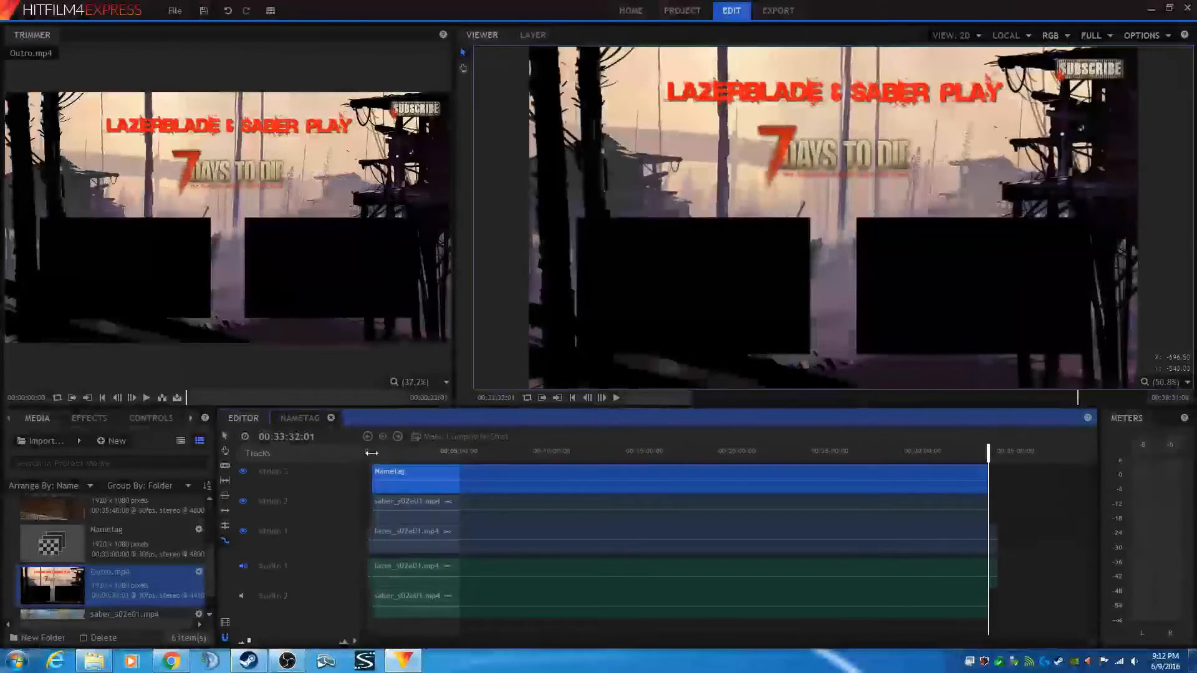
left_click(372, 453)
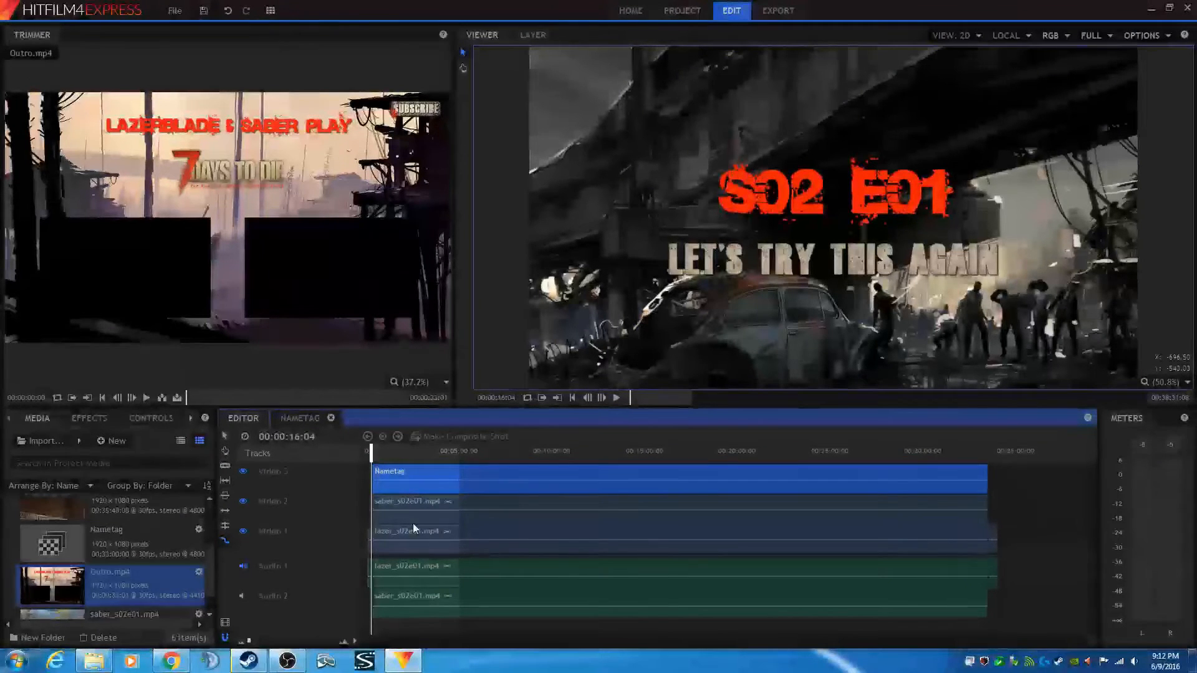
scroll(413, 524, "up", 2)
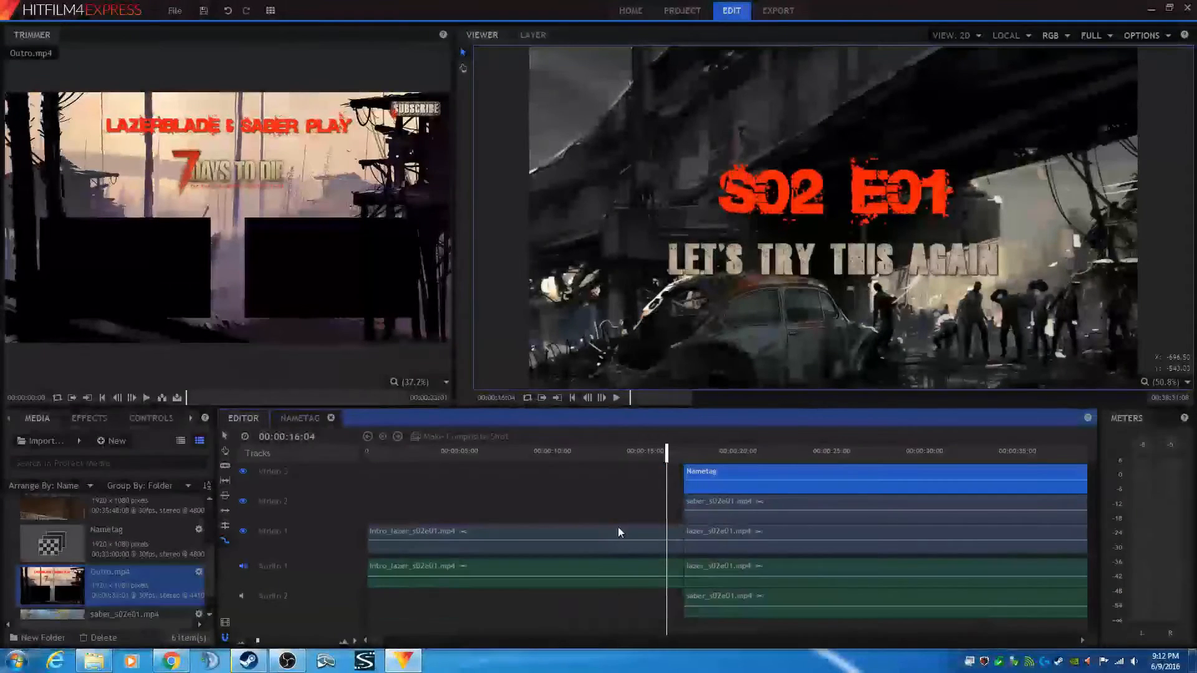
left_click(683, 454)
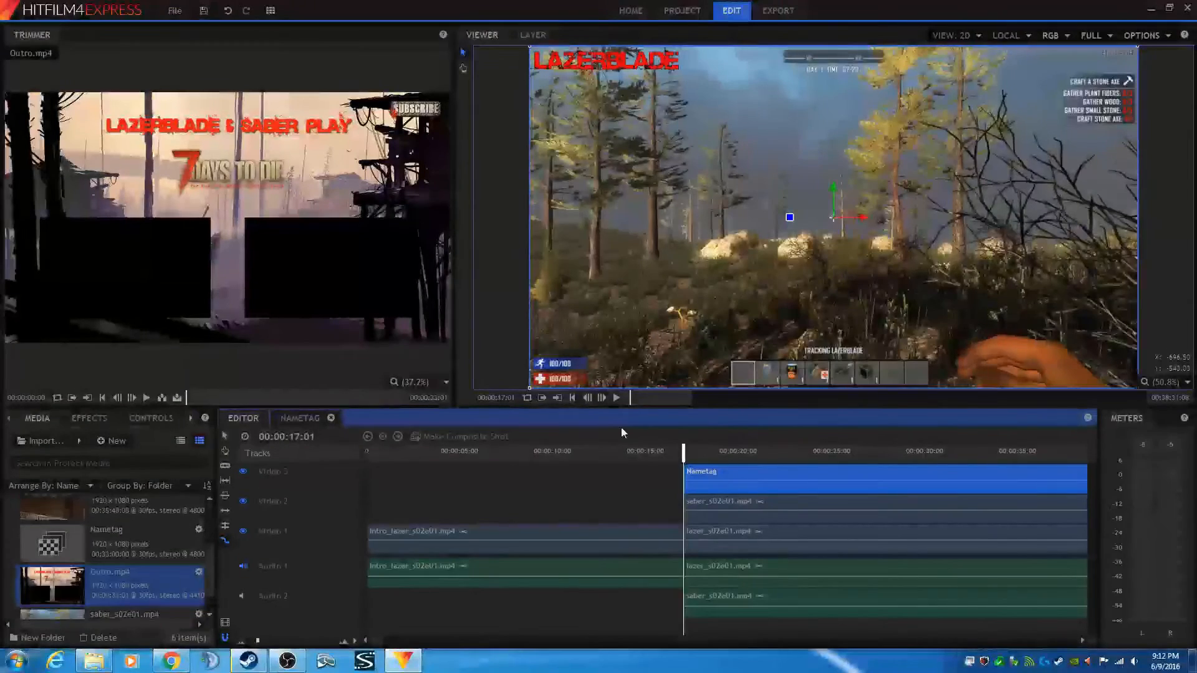
- Make a composite shot from the saber_s02e01.mp4 clip on Video 2, choosing Move with Clip for effects
left_click(728, 500)
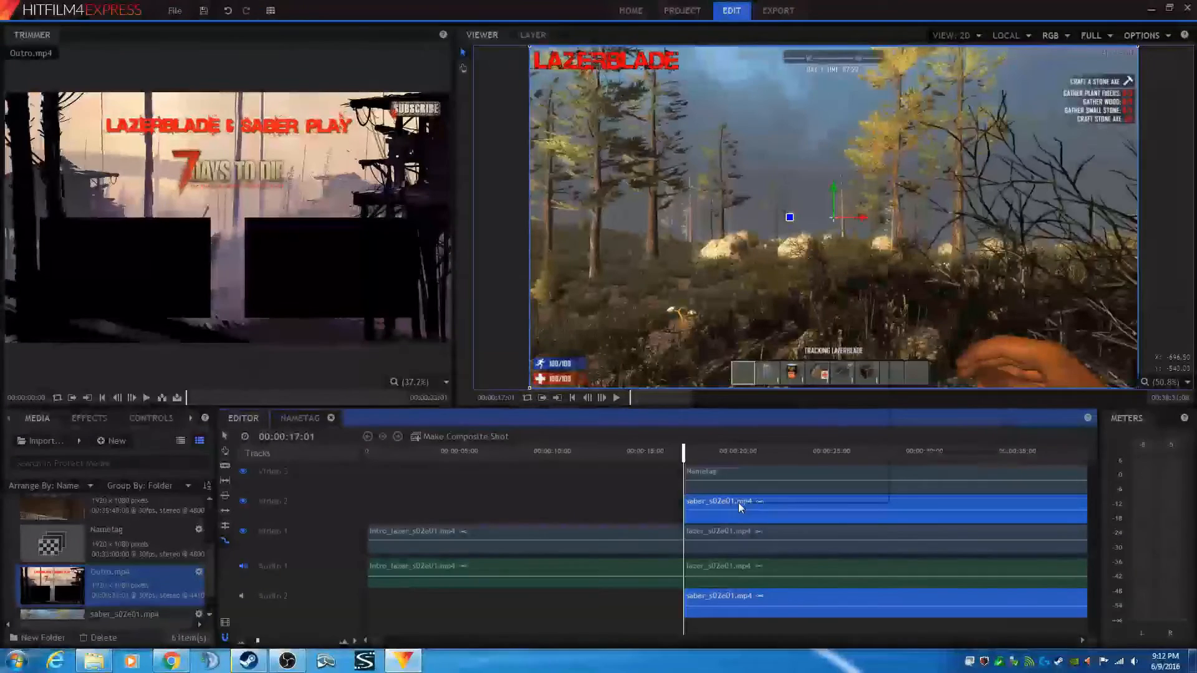
right_click(739, 506)
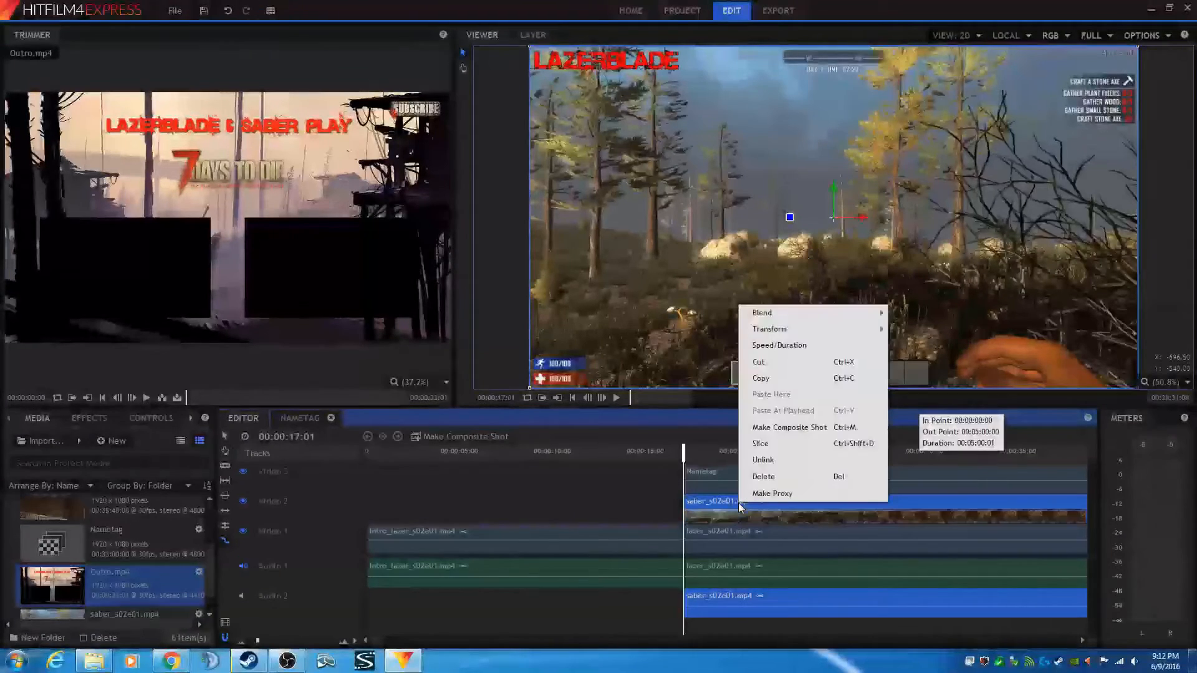
left_click(767, 429)
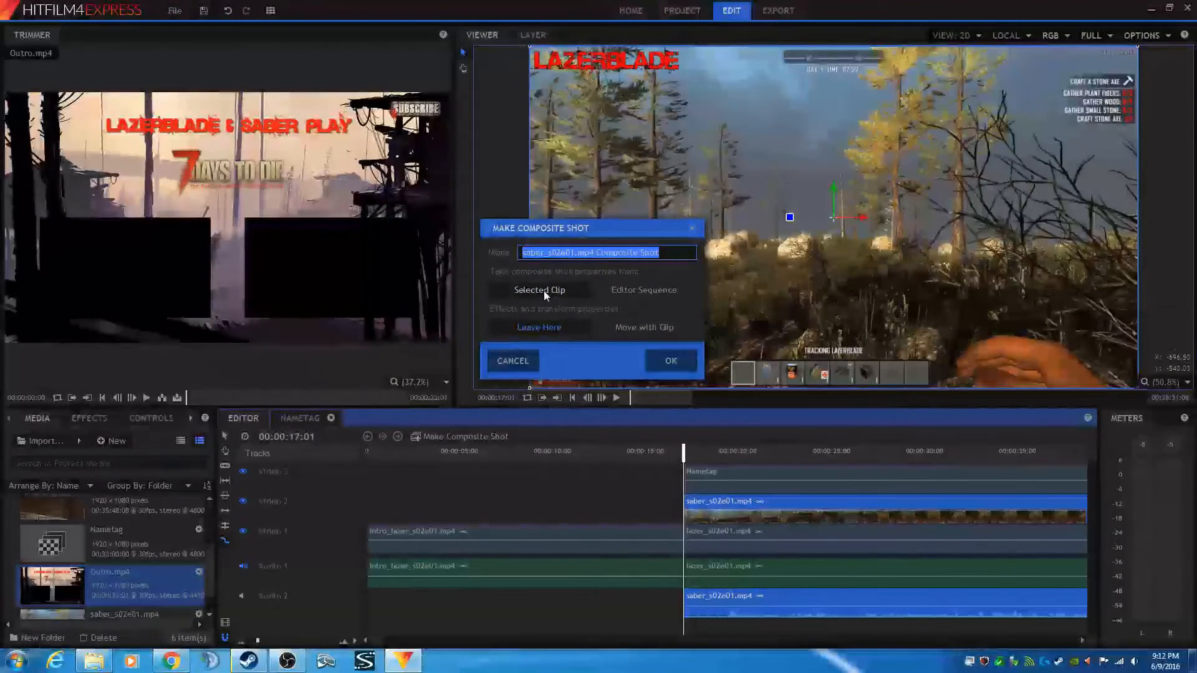
left_click(636, 326)
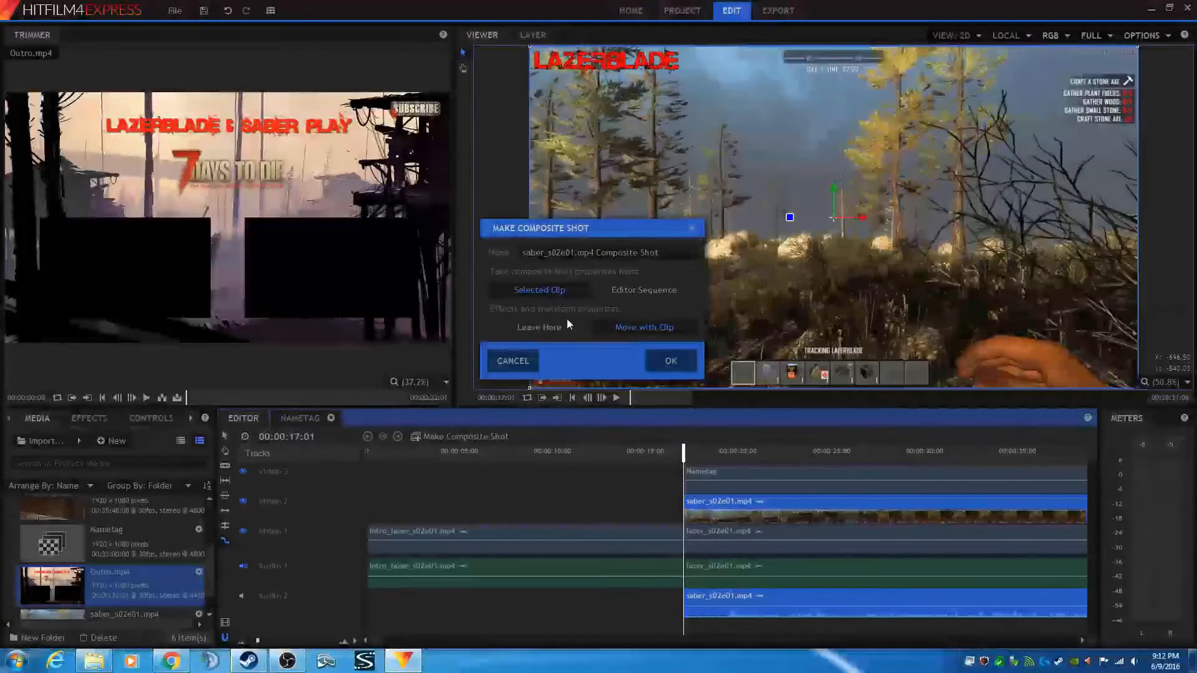
left_click(671, 361)
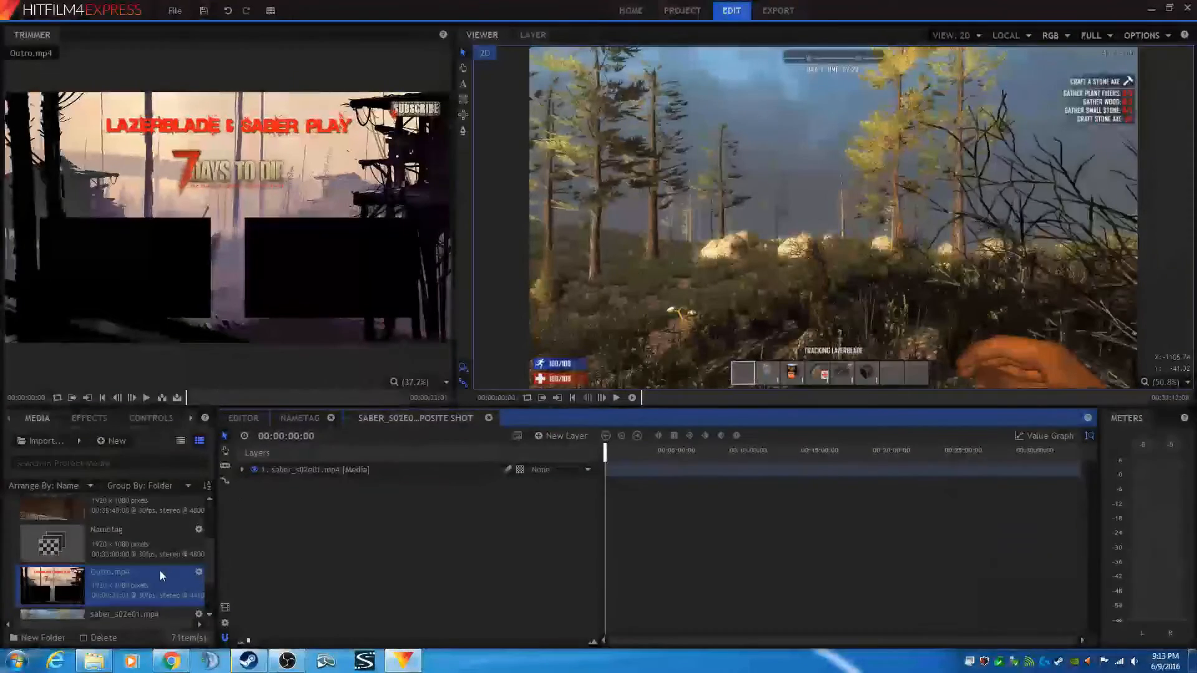
- Rename the saber_s02e01.mp4 composite shot in the media list to Saber_PIP
scroll(160, 571, "down", 2)
left_click(132, 587)
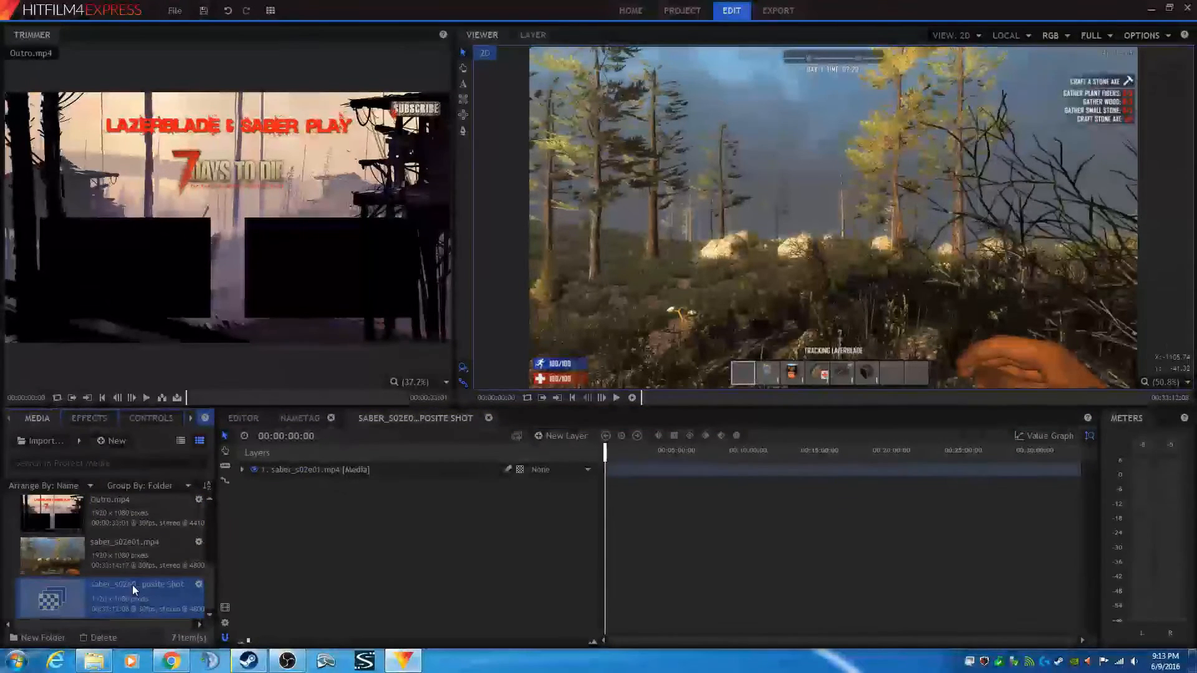
right_click(132, 584)
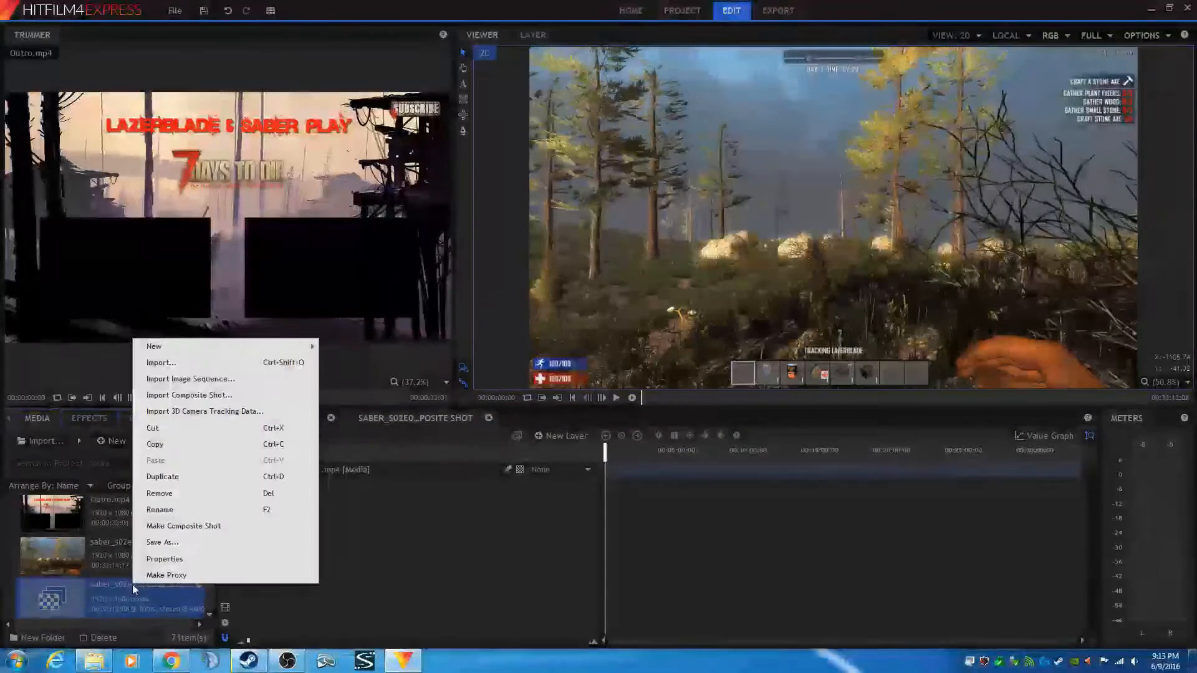
left_click(160, 510)
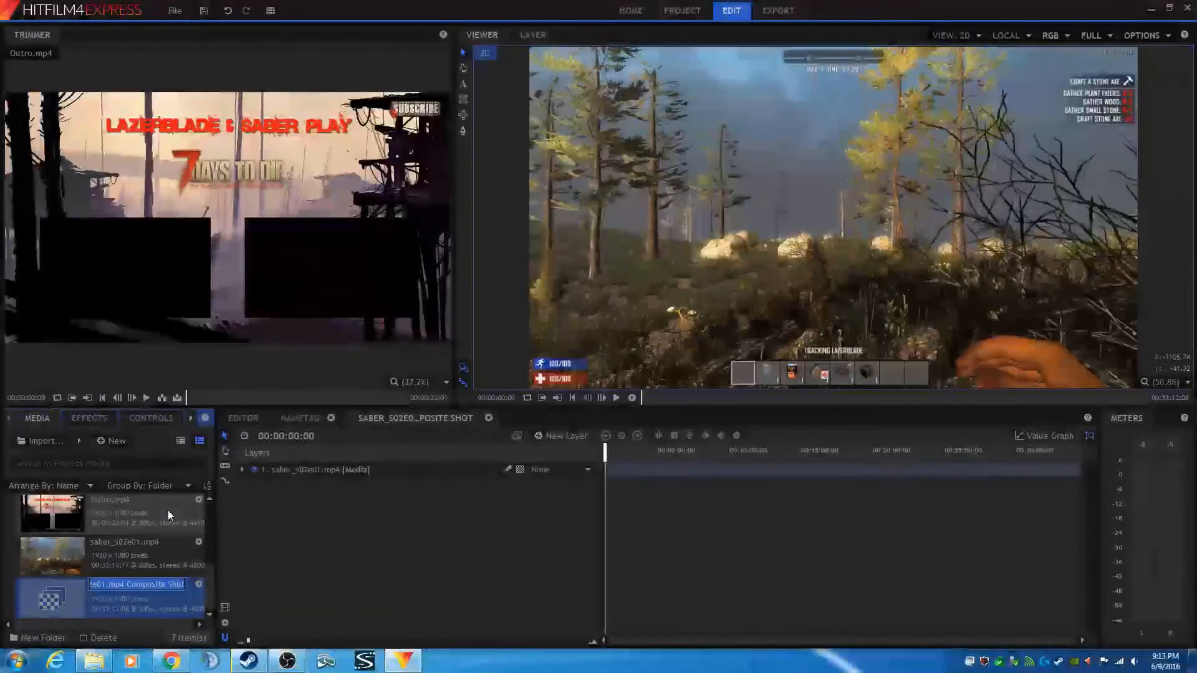
type("Saber")
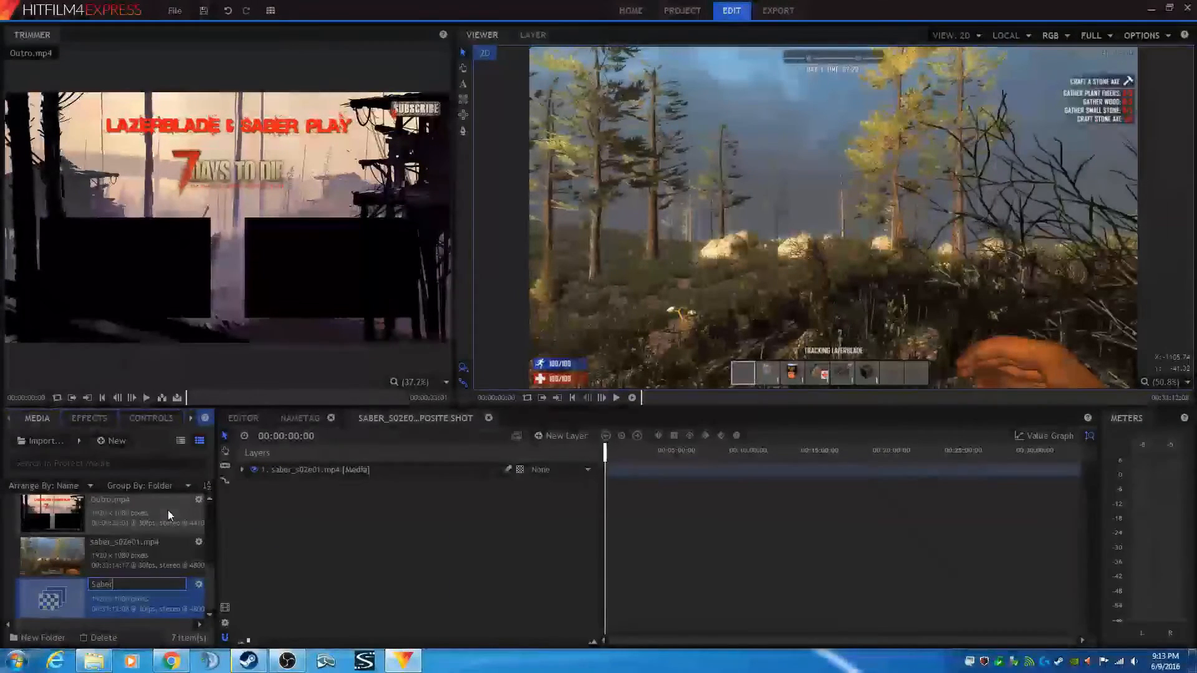
type("_PIP")
left_click(271, 578)
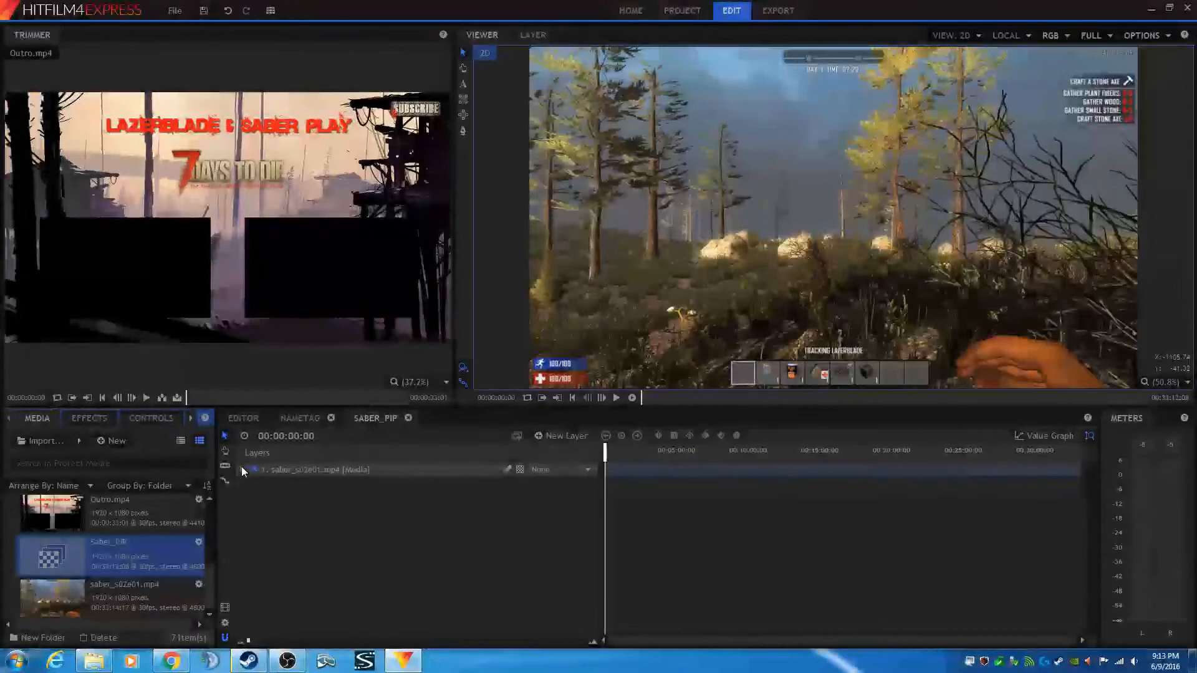
- Expand the layer's Transform properties in the Saber_PIP composite and set its Scale to 30%
left_click(242, 469)
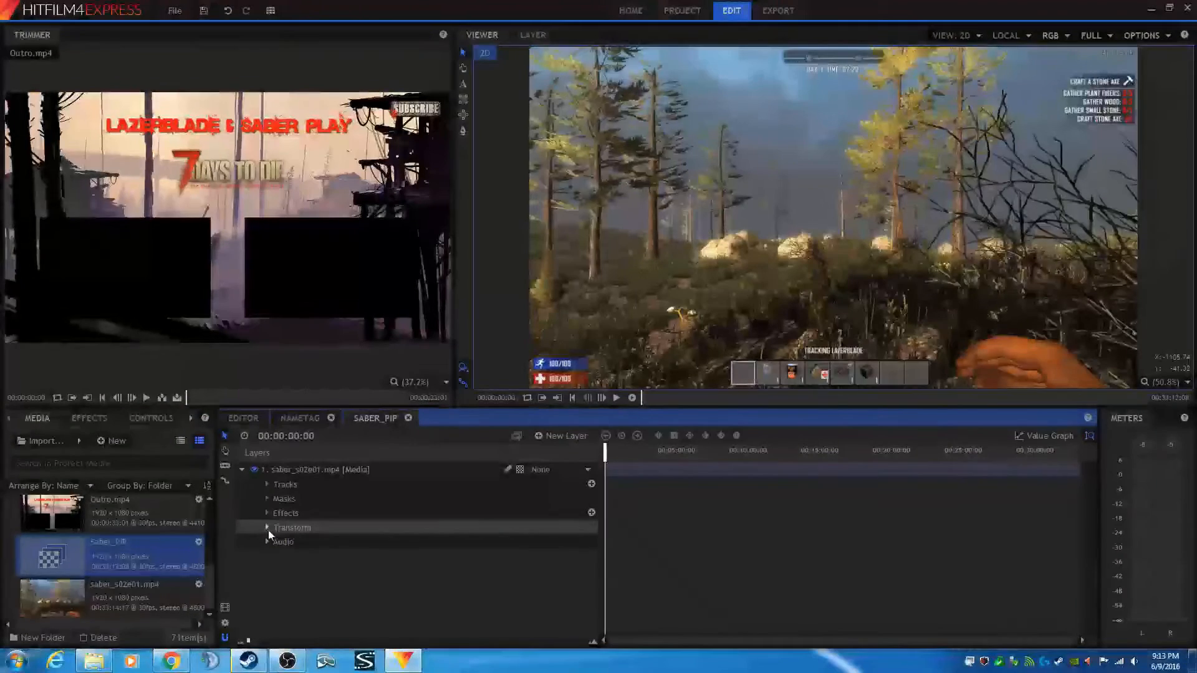
left_click(267, 527)
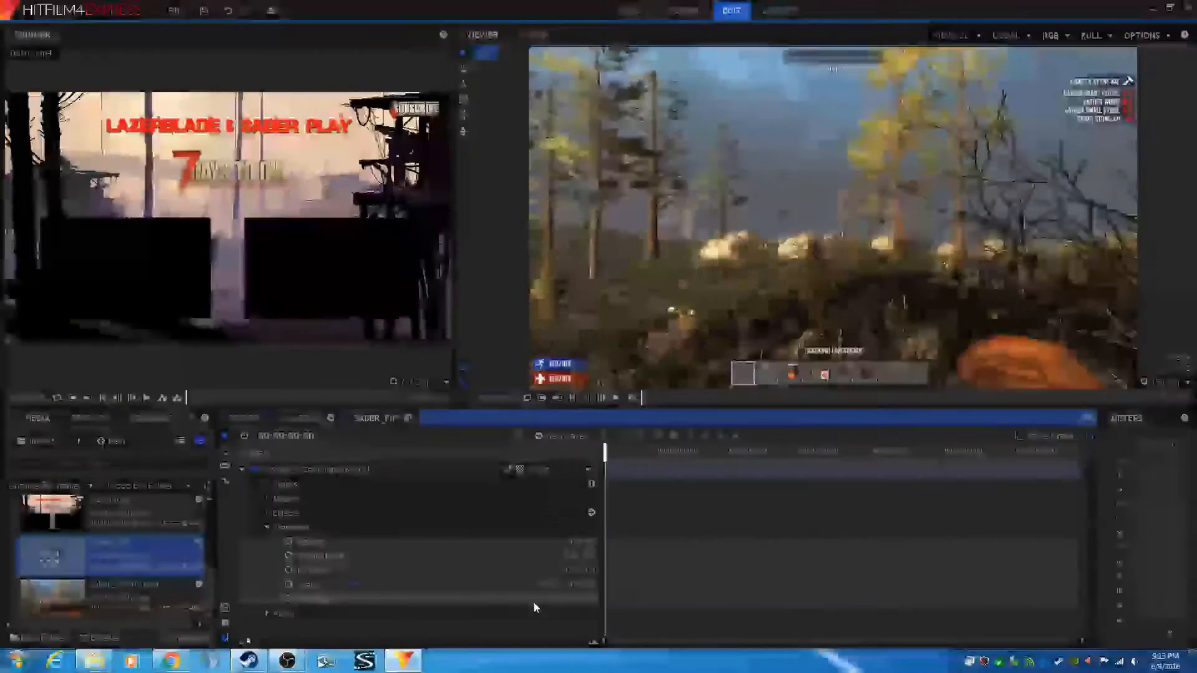
left_click(544, 586)
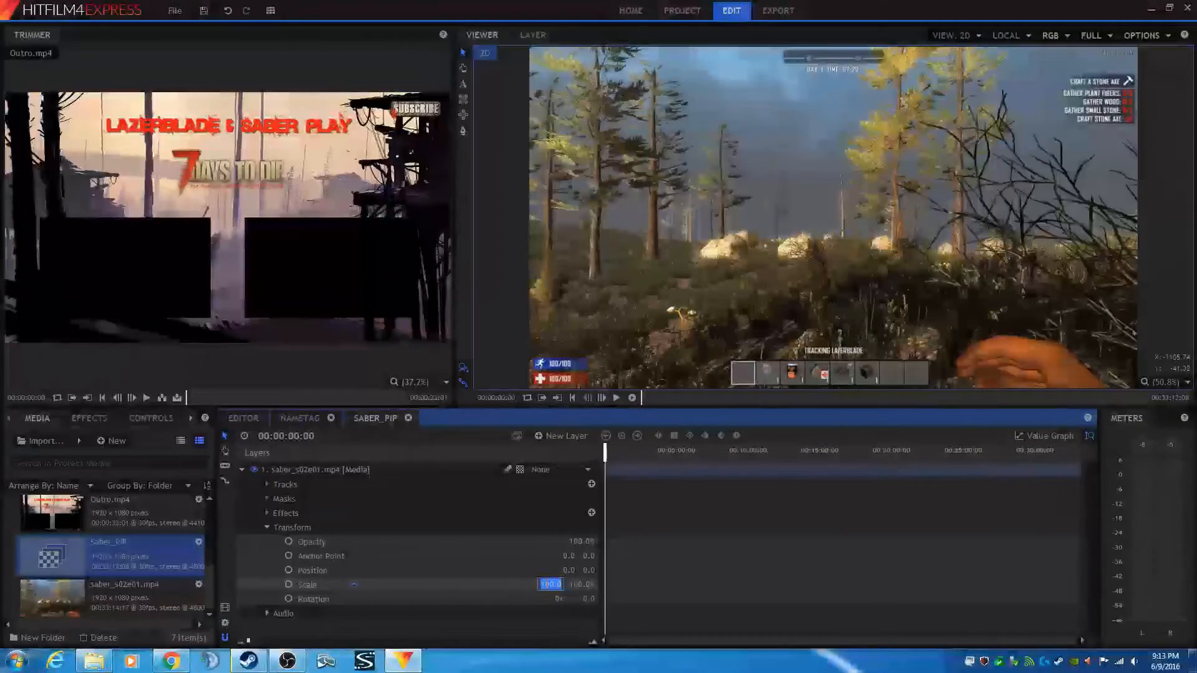
type("30")
key("Return")
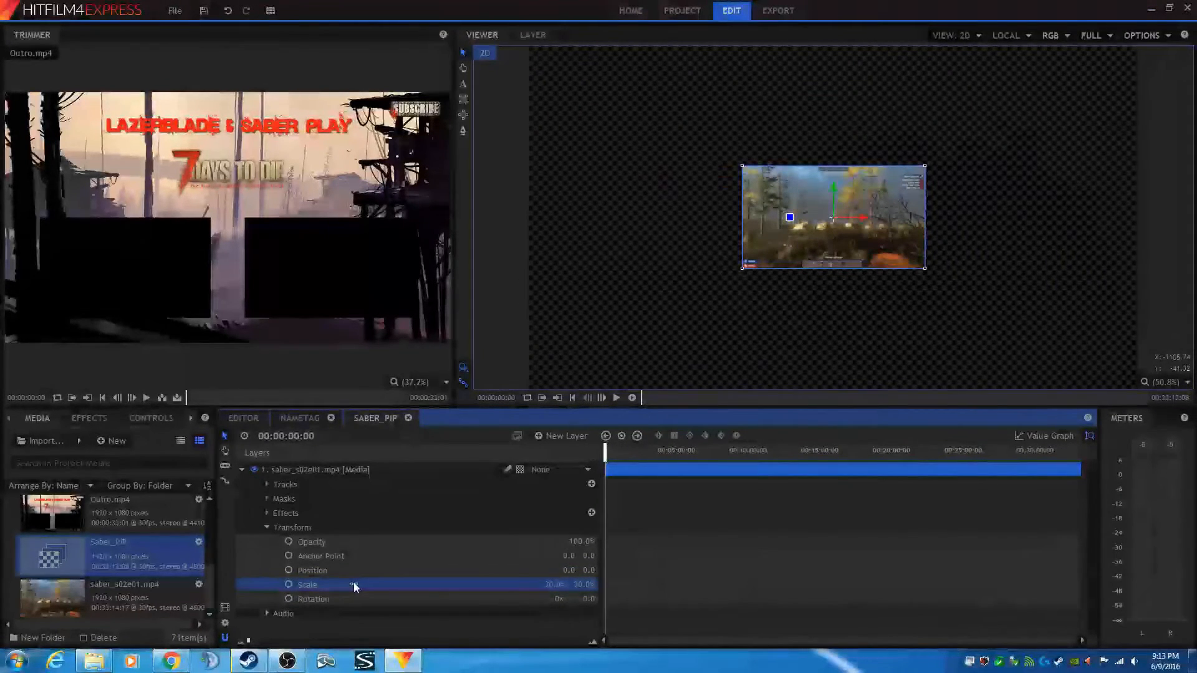
- Check the scaled composite in the editor timeline, then return to the Saber_PIP composite and collapse its layer
left_click(243, 417)
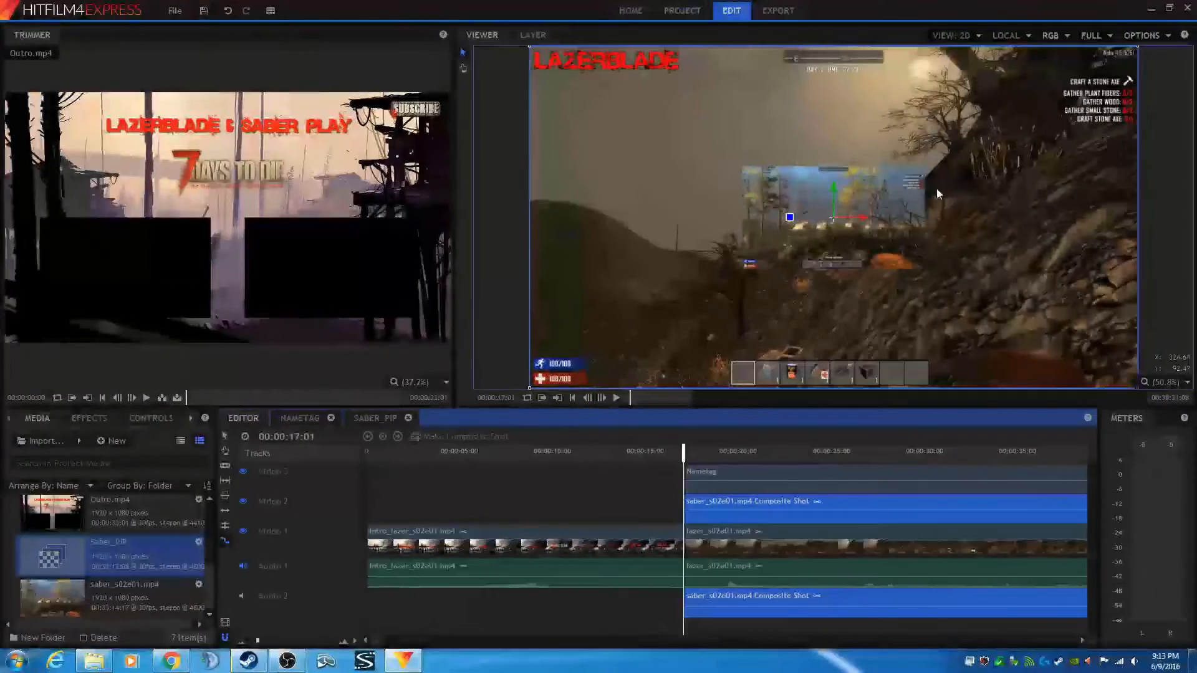
left_click(367, 418)
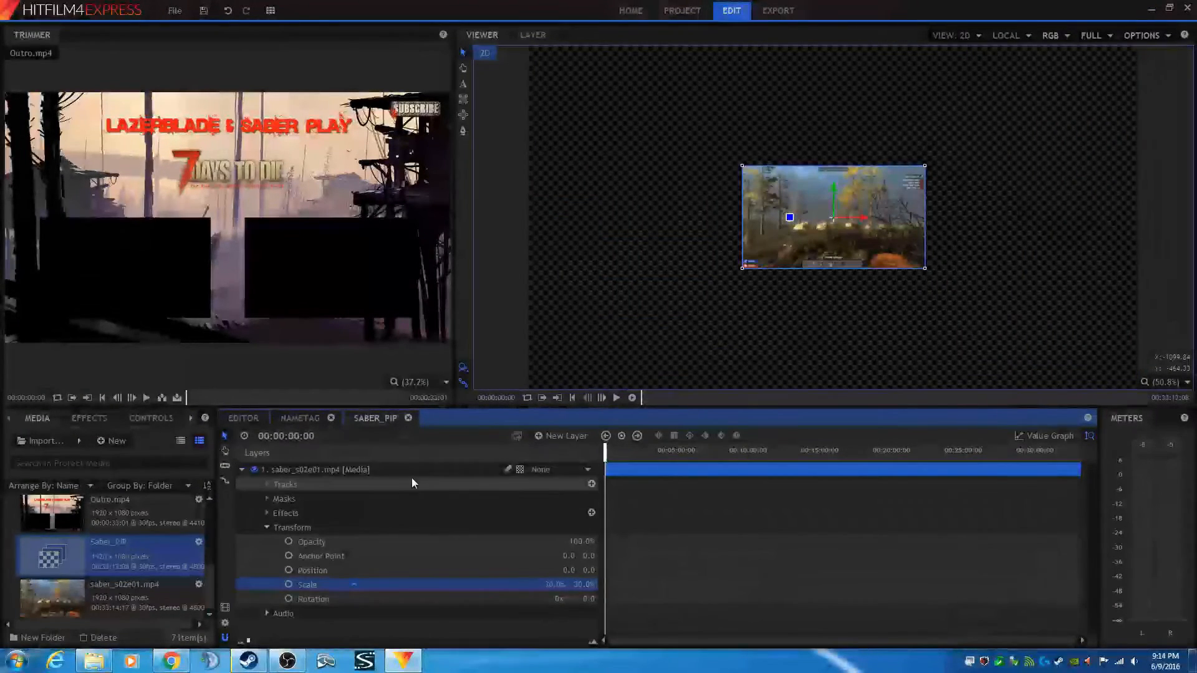
left_click(242, 471)
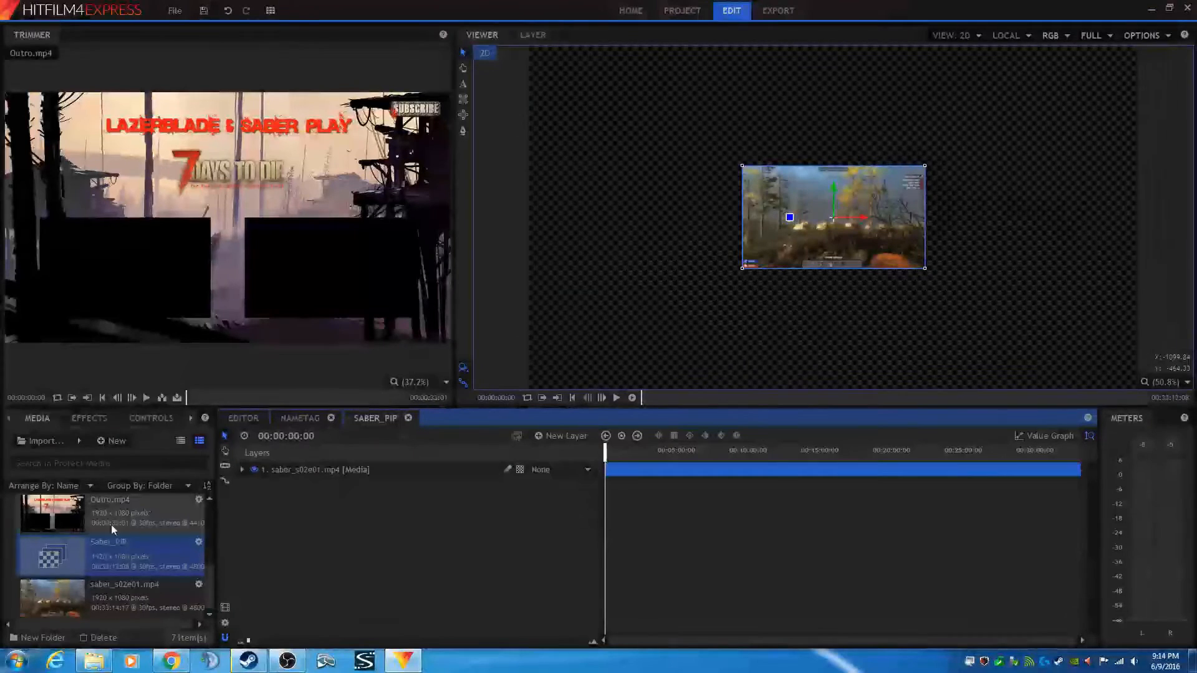
- Create a new plane in the media list and open its width value for editing
left_click(116, 442)
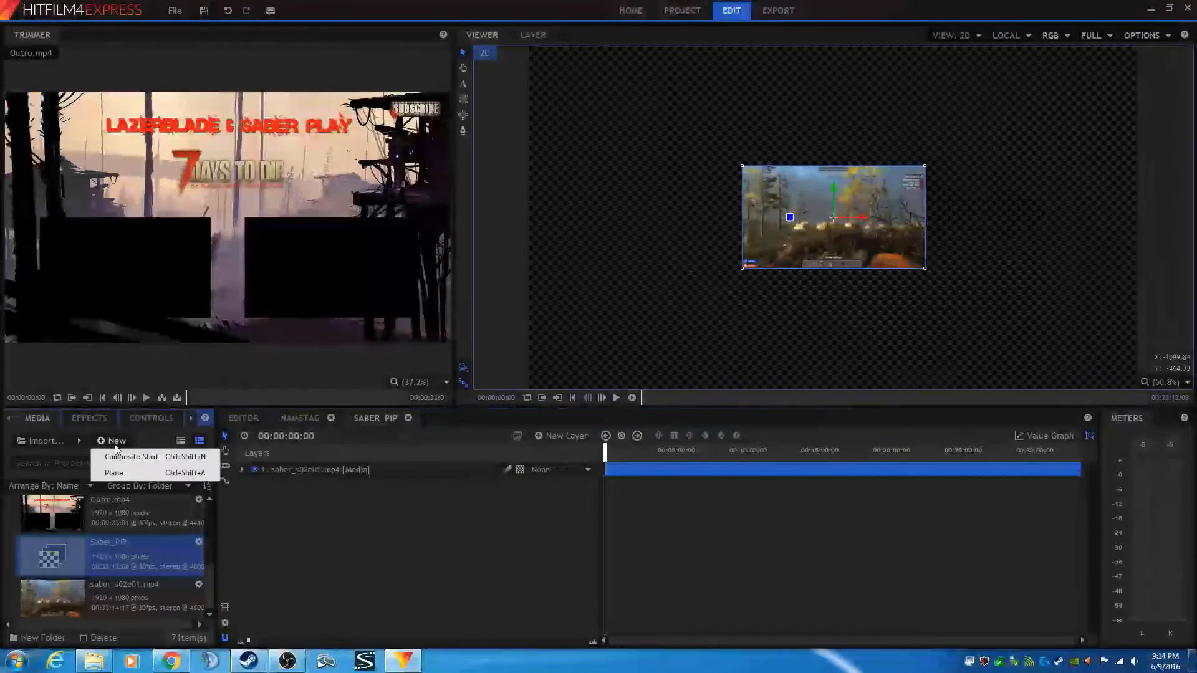
left_click(124, 469)
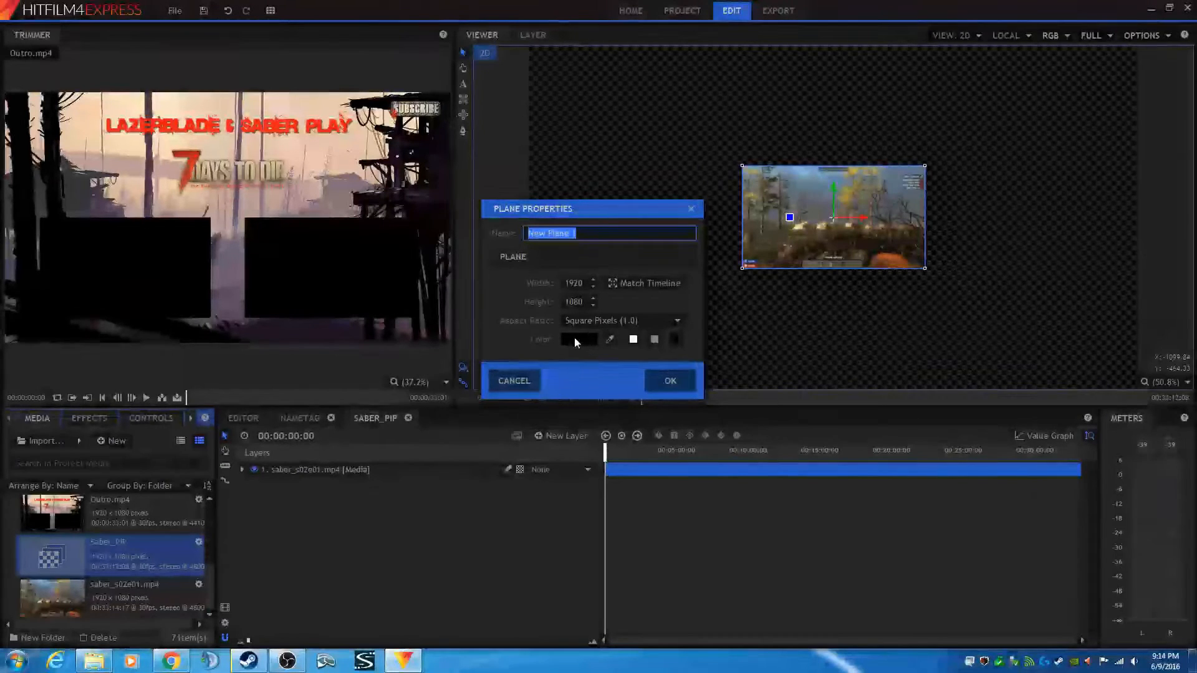
double_click(584, 283)
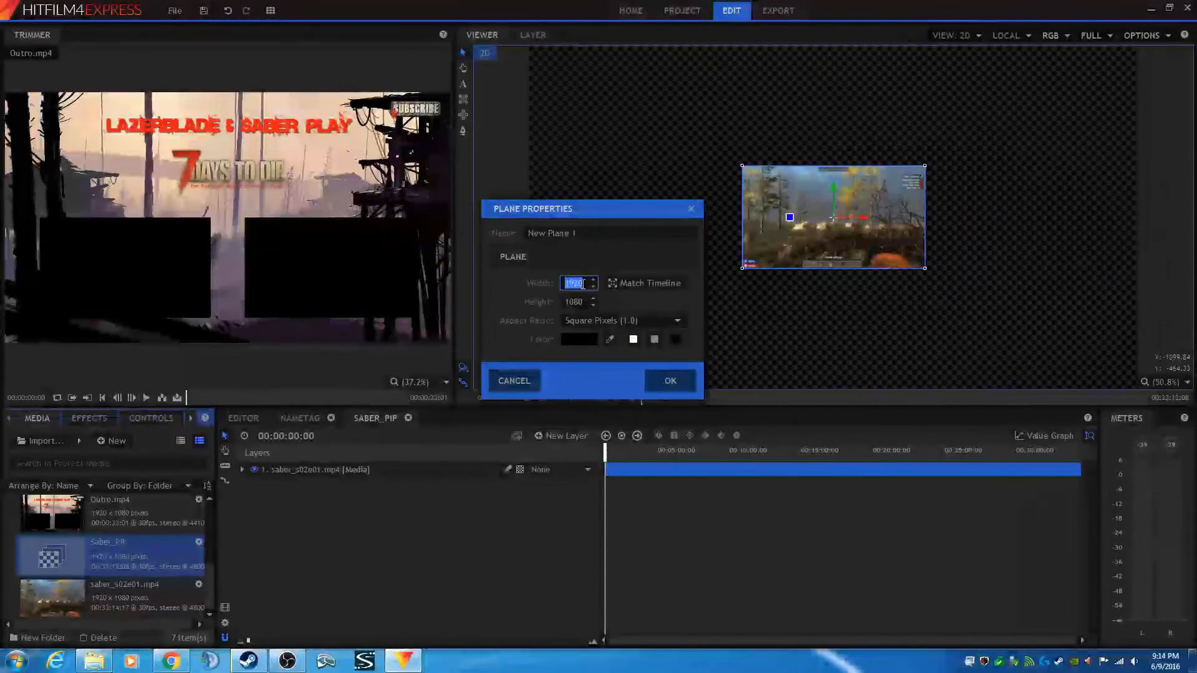
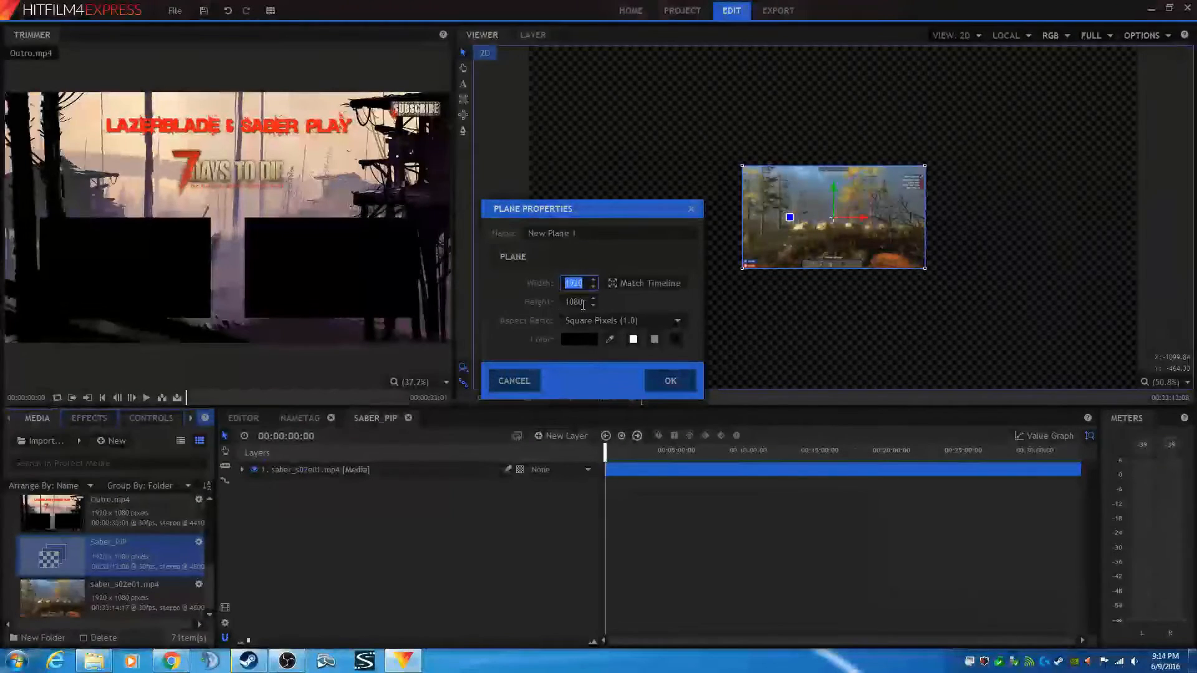
- Set the new plane's width to 486 and height to 256 pixels and confirm the plane
type("486")
key("Tab")
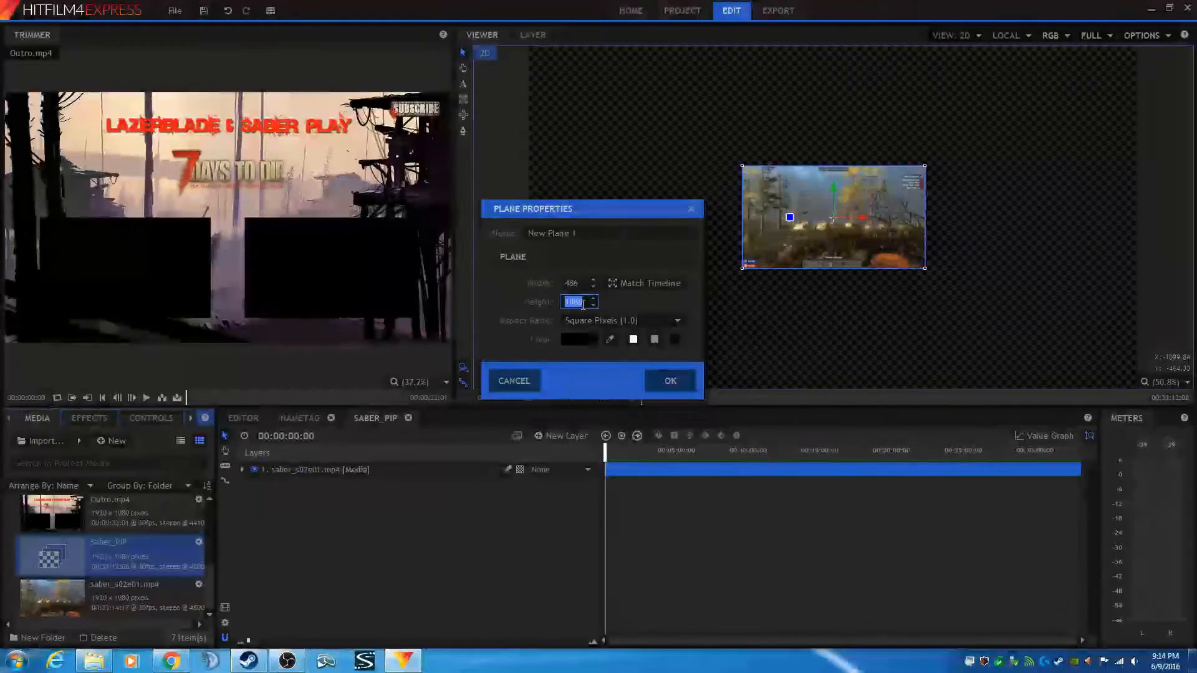
type("256")
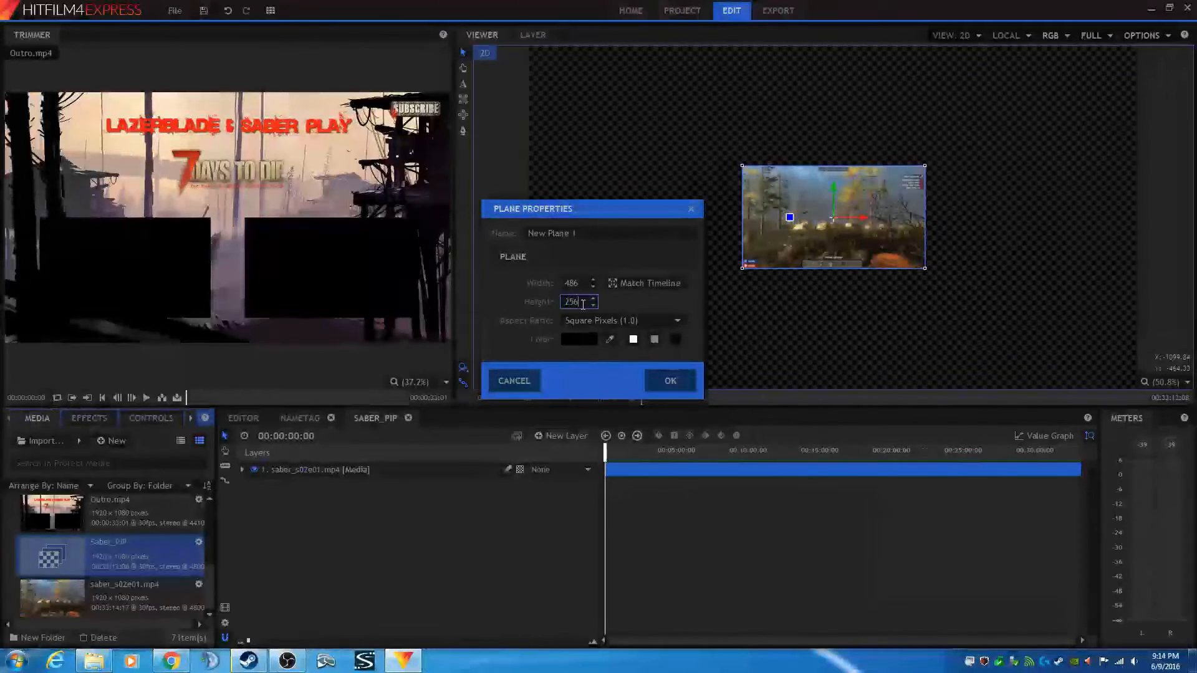
left_click(674, 381)
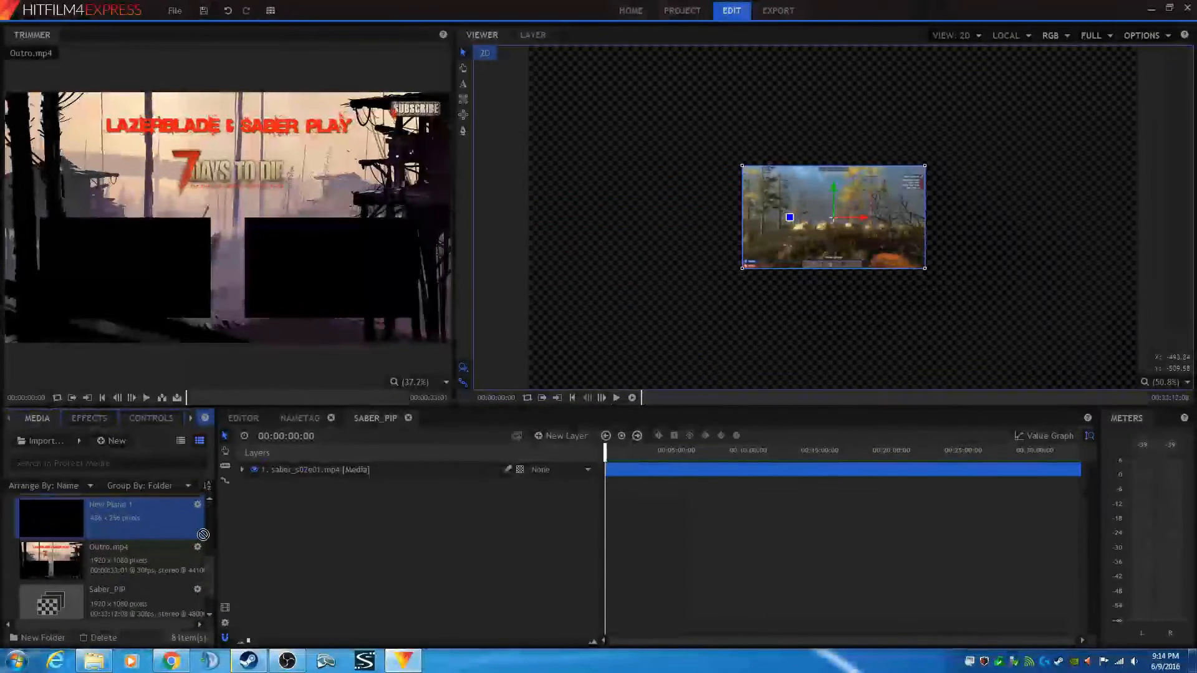
- Add the plane to the Saber_PIP composite and set it as the gameplay layer's matte source
left_click_drag(121, 500, 323, 507)
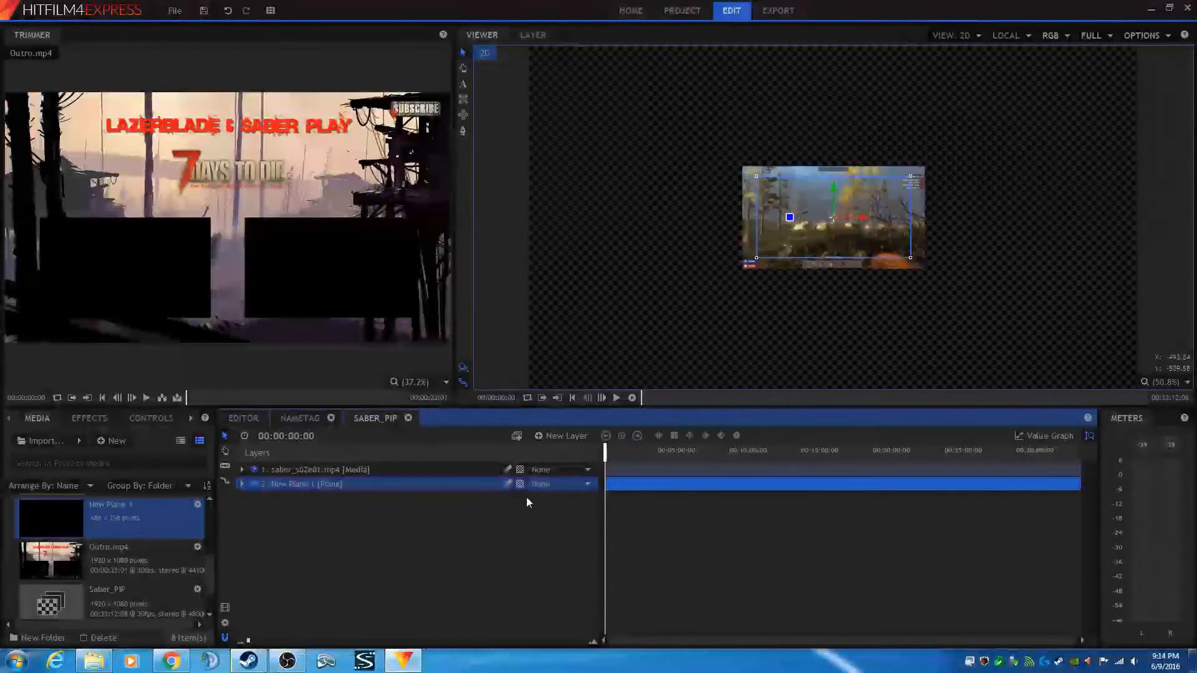
left_click(543, 471)
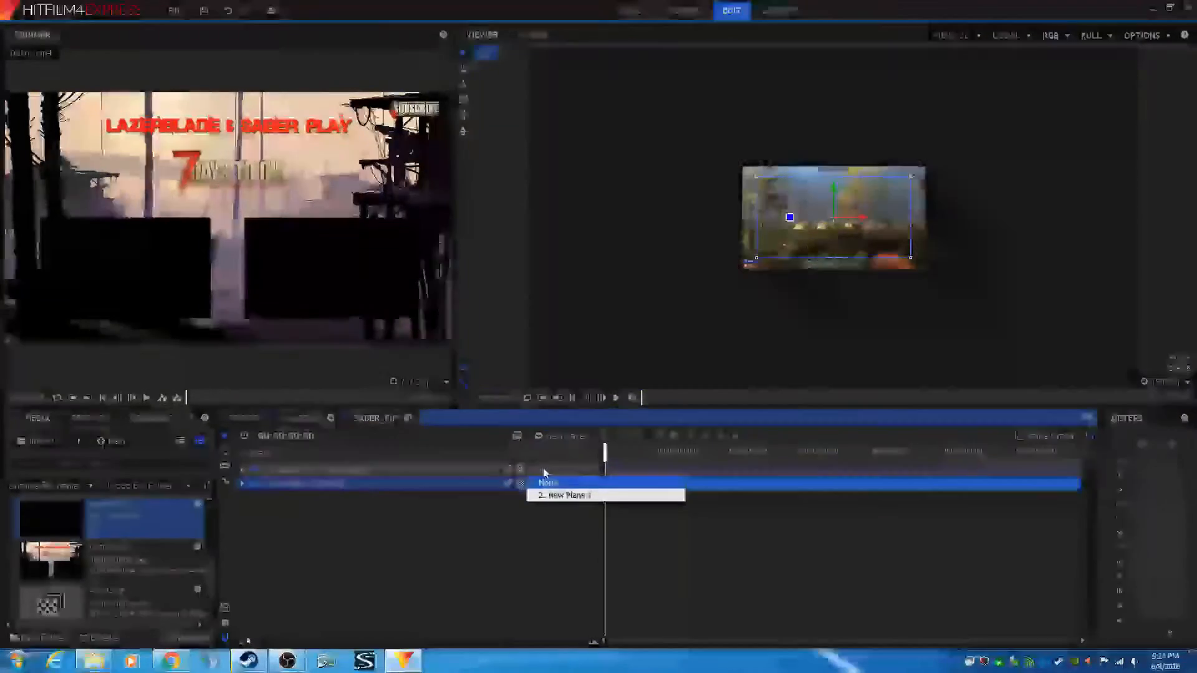
left_click(573, 496)
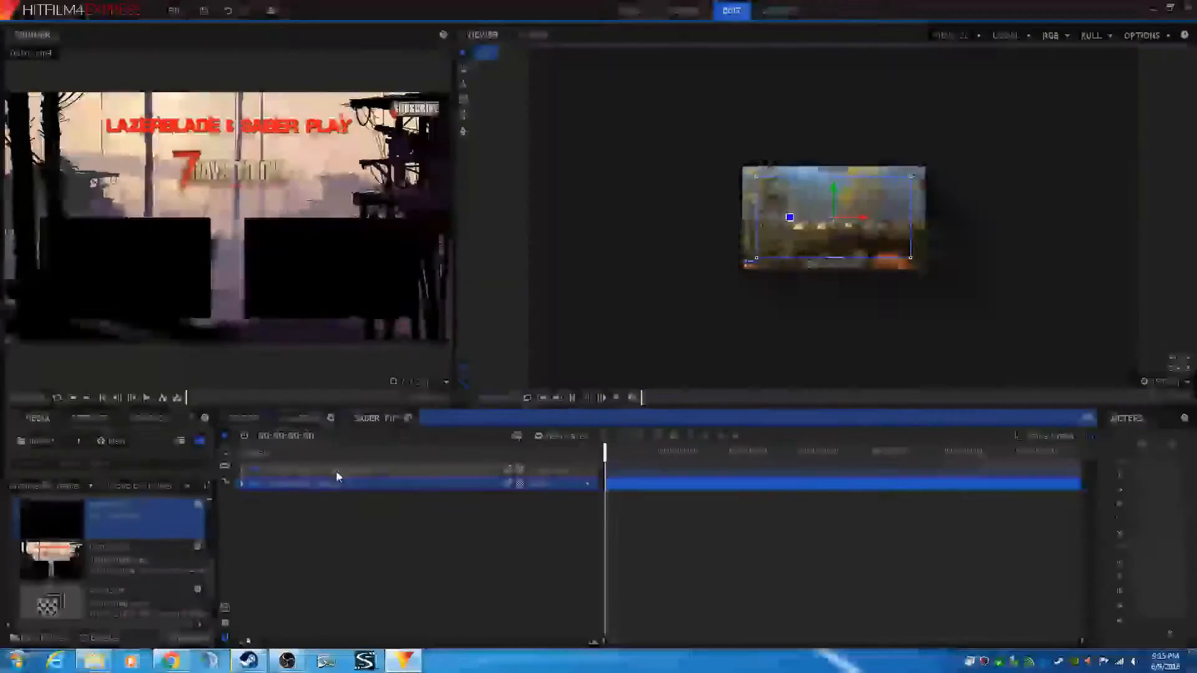
left_click(335, 472)
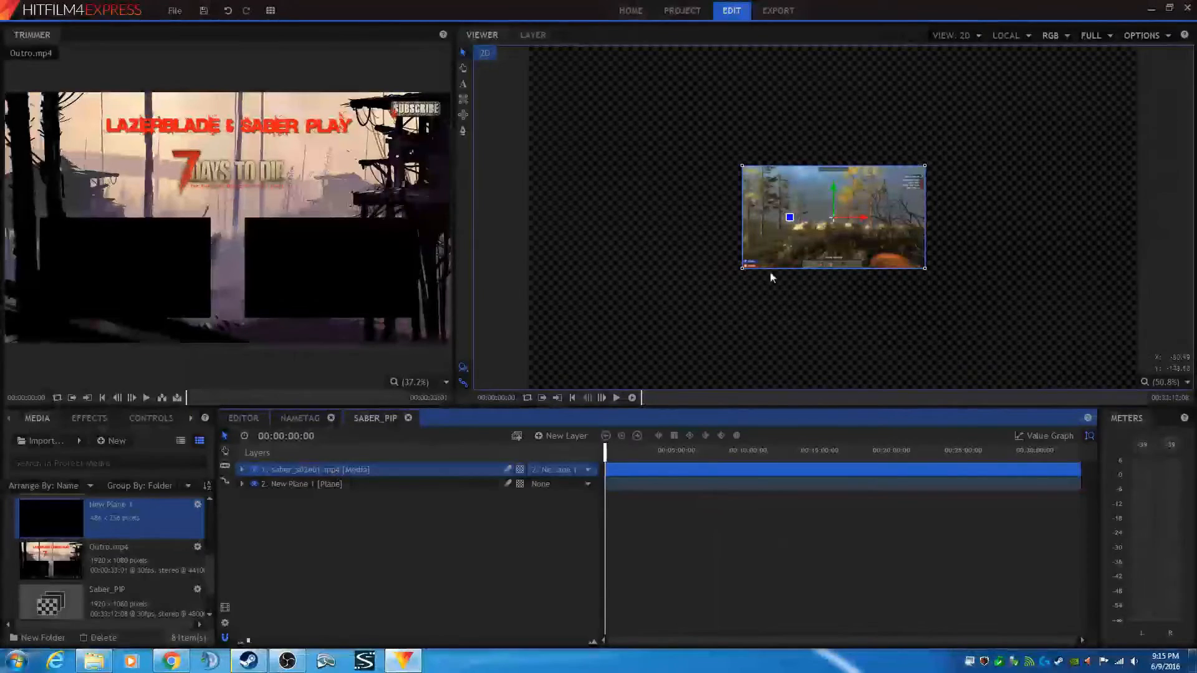
left_click_drag(834, 216, 732, 161)
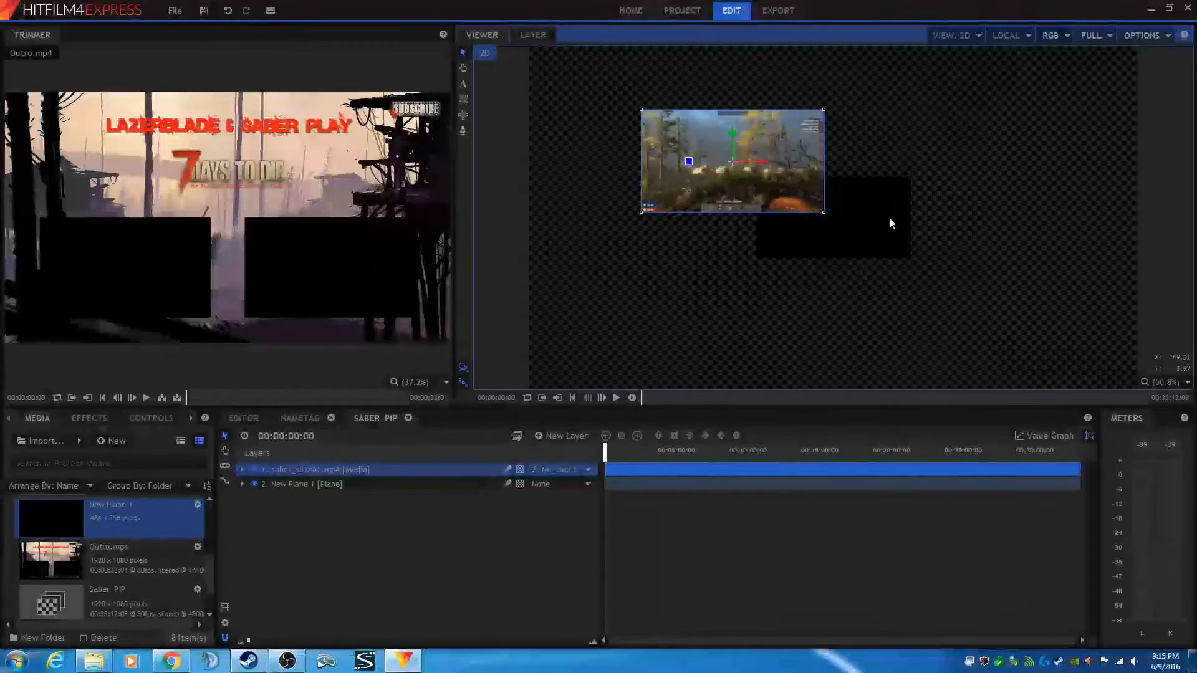
left_click(230, 11)
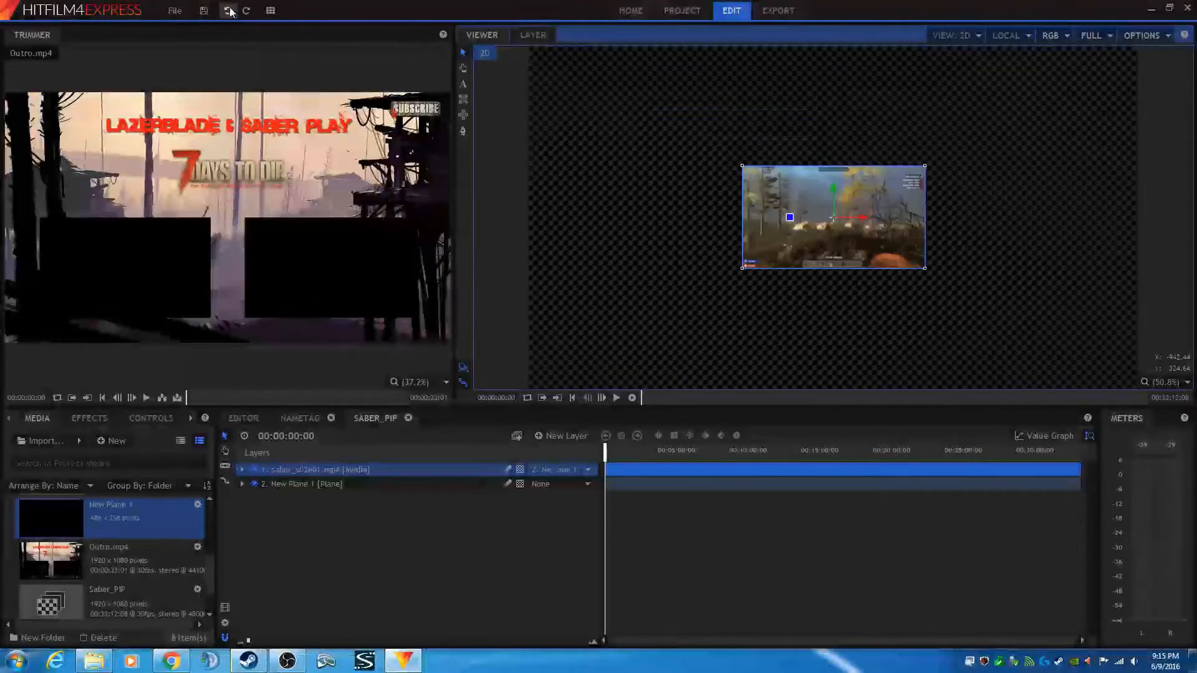
left_click(322, 485)
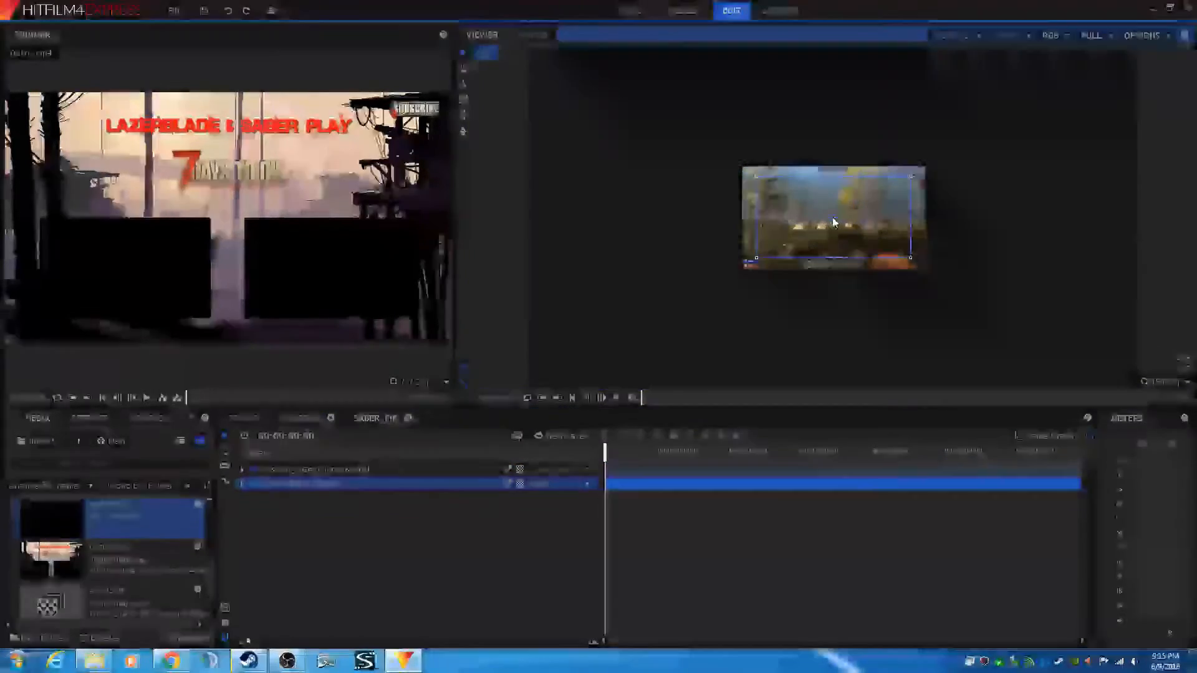
left_click_drag(834, 223, 826, 196)
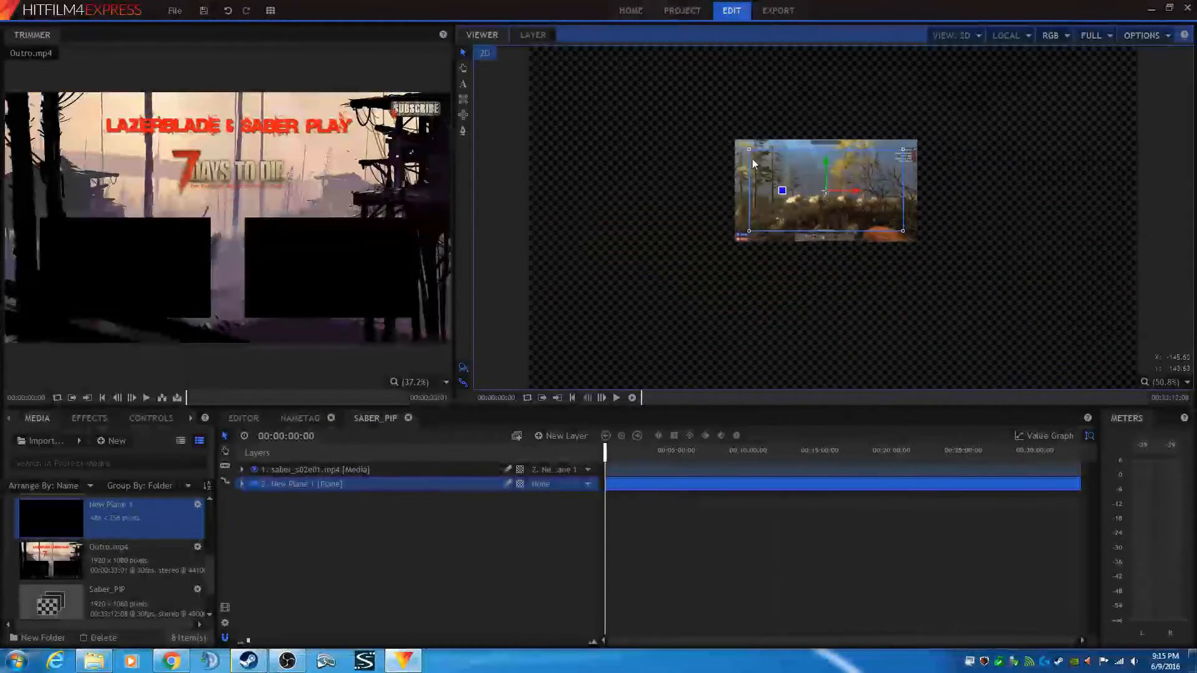
left_click(228, 11)
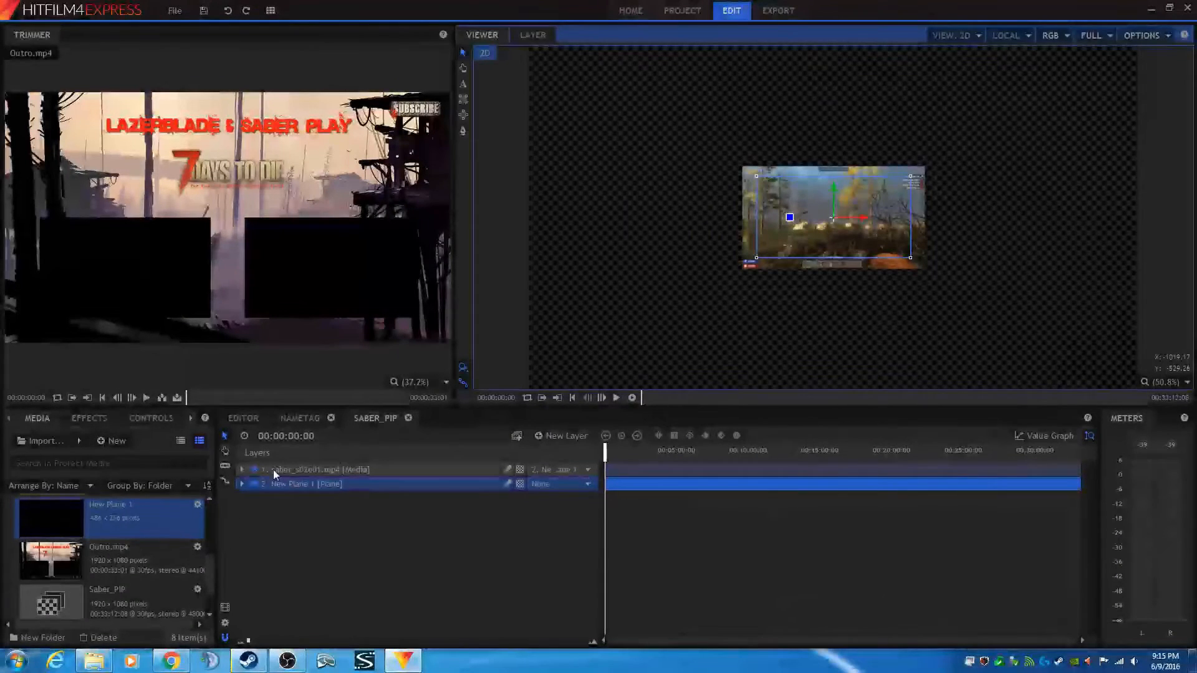
- Hide the gameplay layer and move the plane into the lower-right corner of the composite
left_click(254, 471)
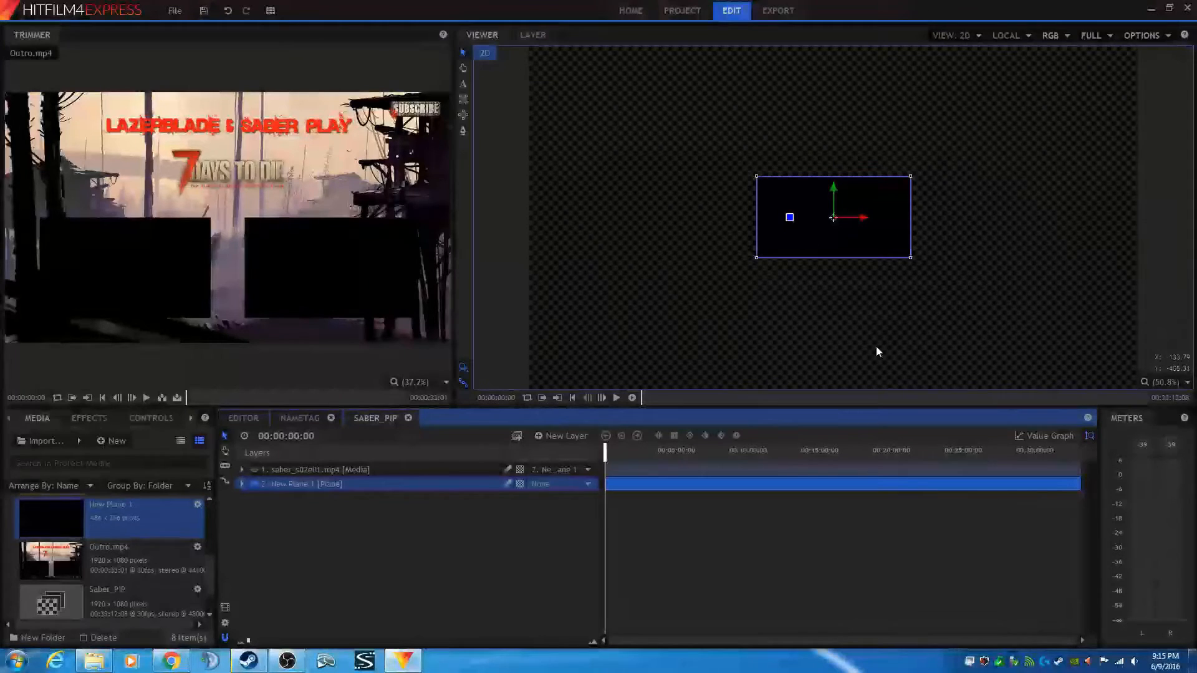
left_click_drag(876, 348, 856, 310)
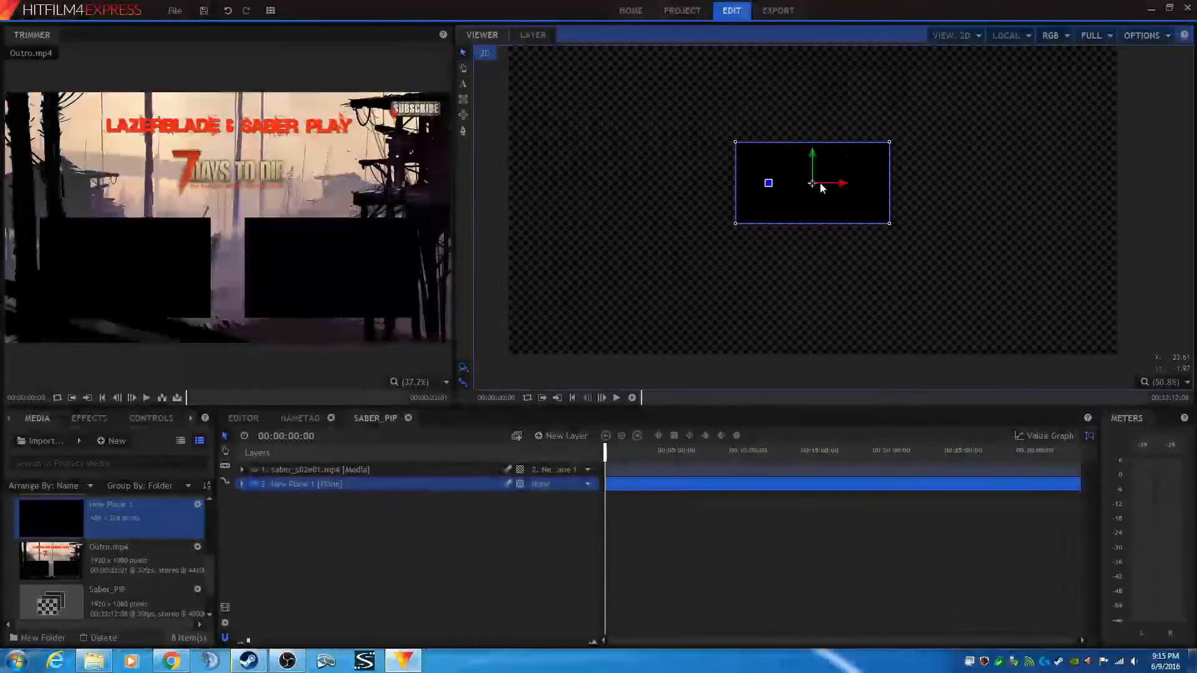
left_click_drag(811, 182, 1001, 310)
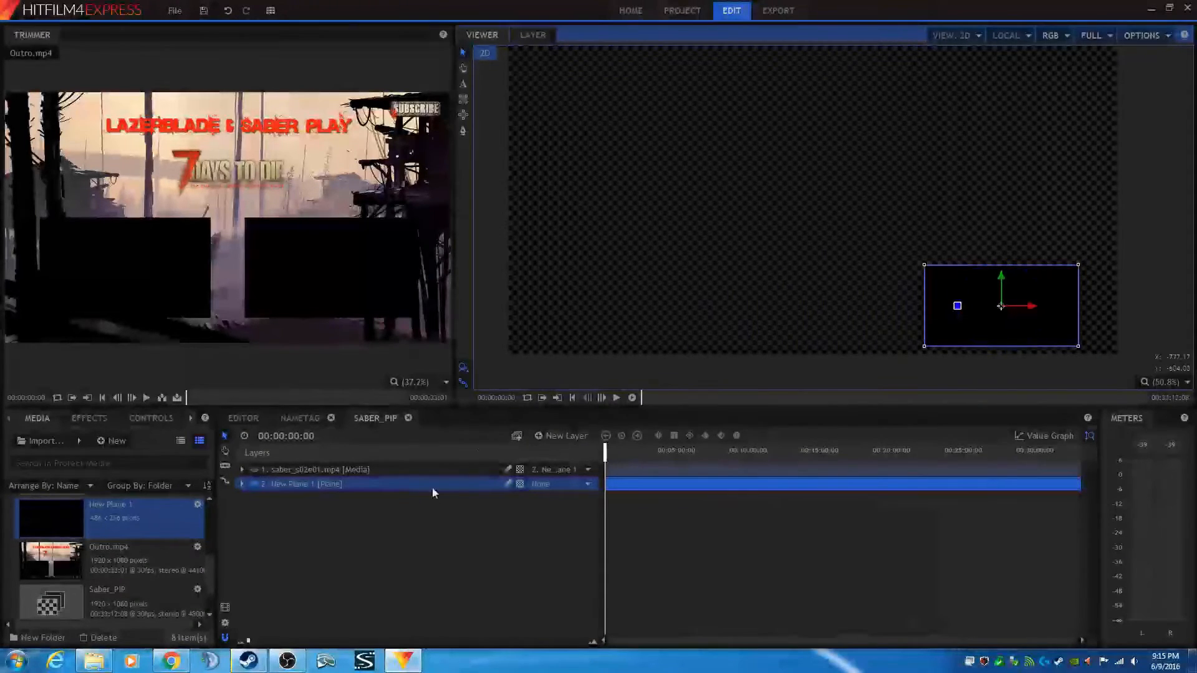
- Check the plane's placement over the gameplay in the editor, then nudge it slightly left in the Saber_PIP composite
left_click(249, 417)
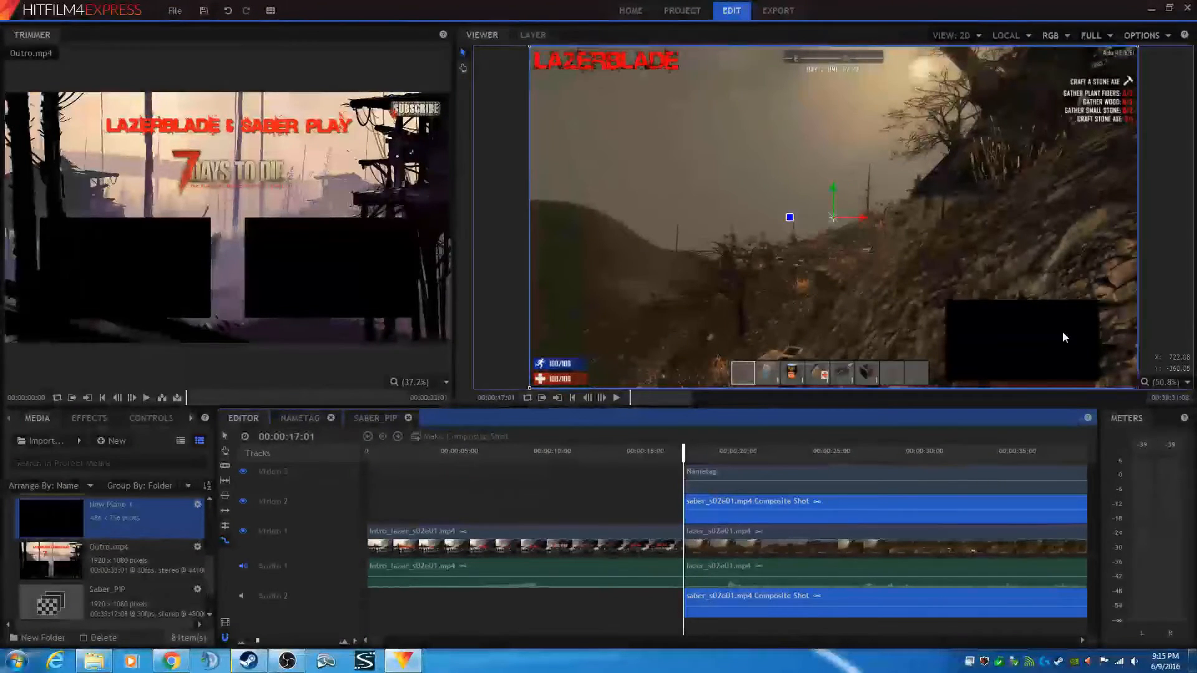
scroll(933, 372, "up", 3)
left_click(934, 370)
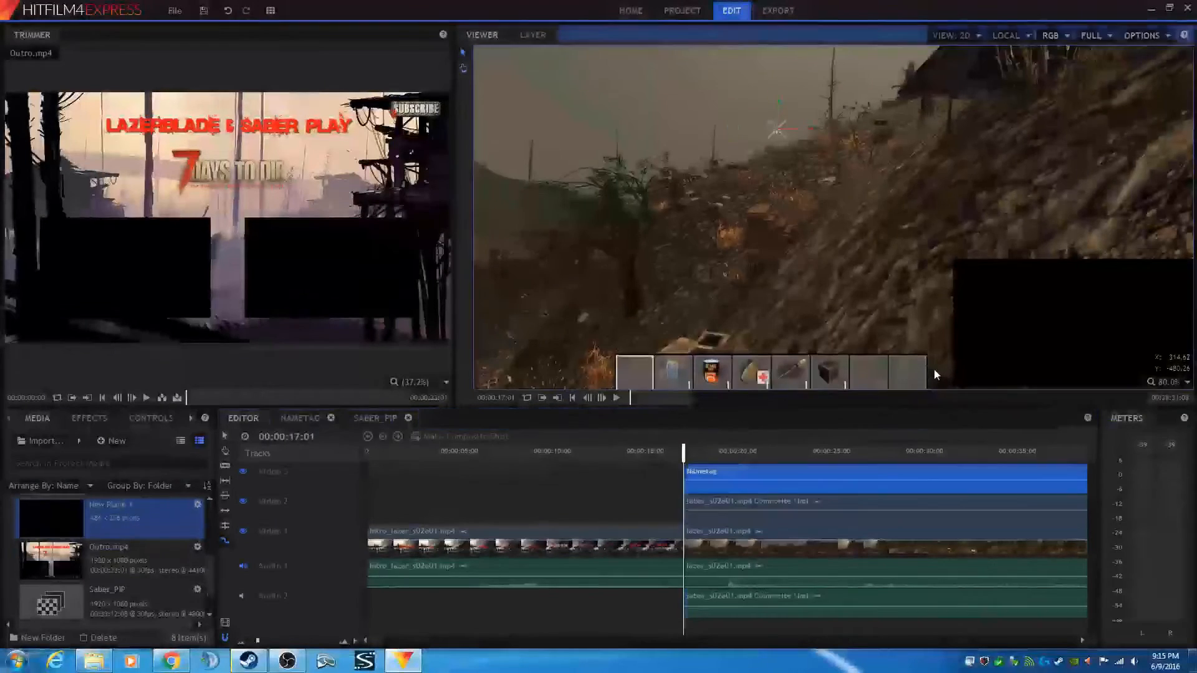
key("h")
left_click_drag(934, 371, 813, 282)
key("v")
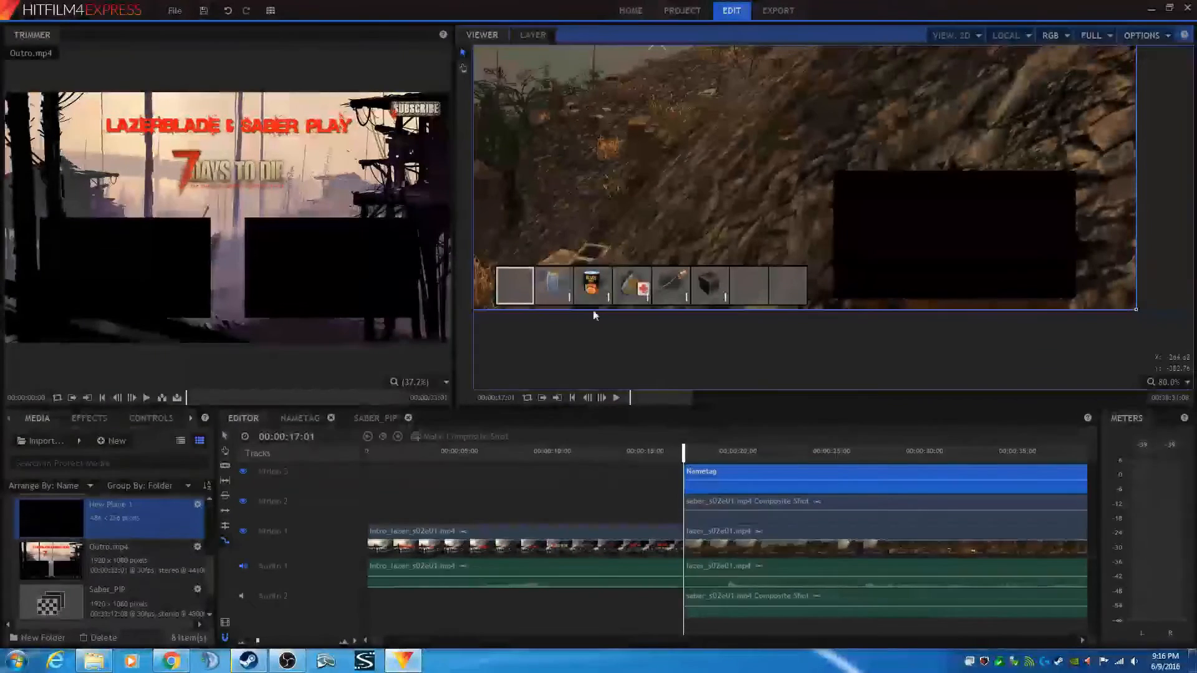
left_click(385, 418)
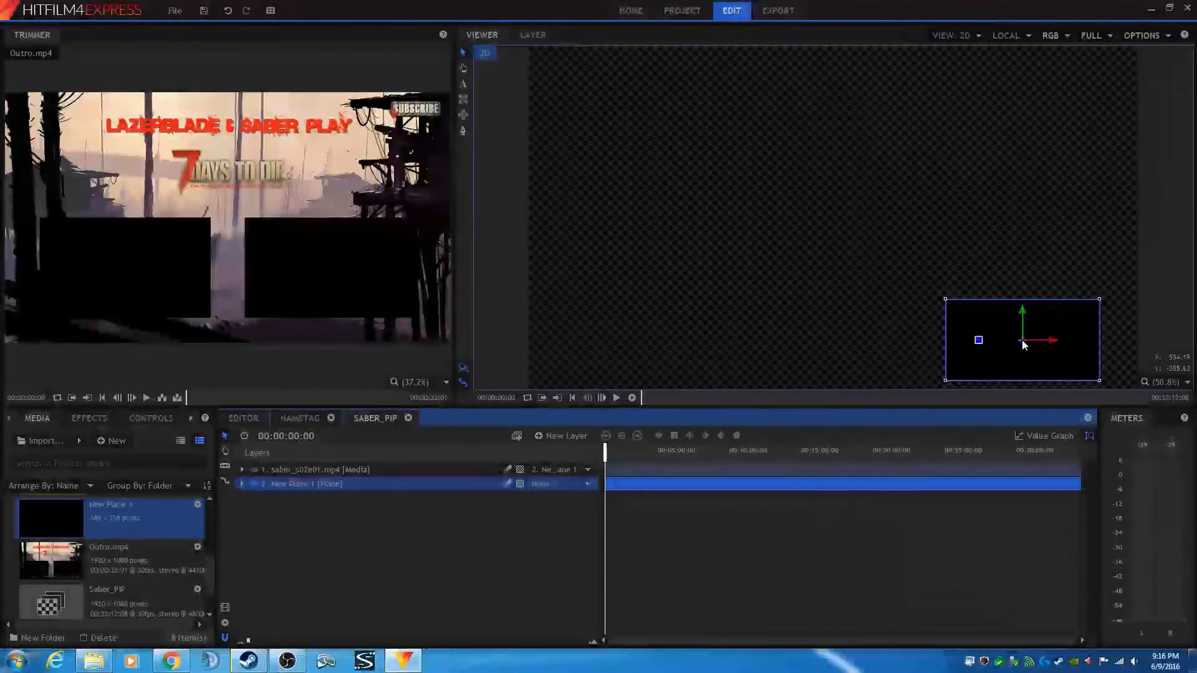
left_click_drag(1023, 345, 1011, 344)
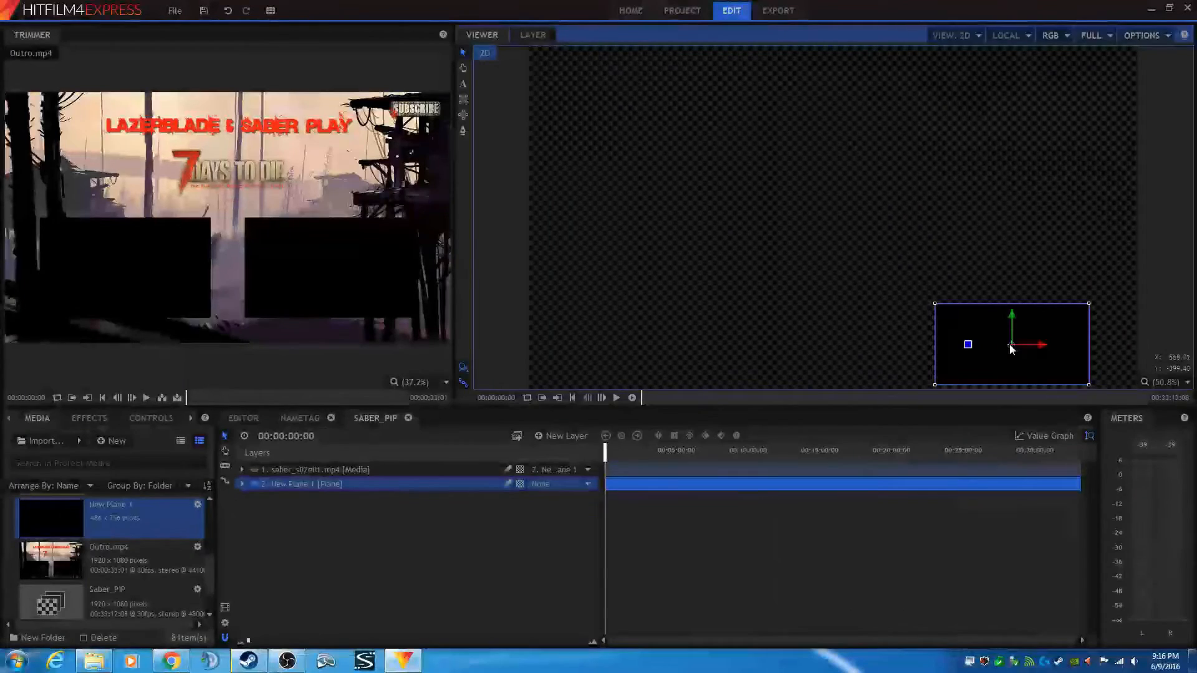
- Show the gameplay layer again in the Saber_PIP composite and review the picture-in-picture in the editor
left_click(250, 417)
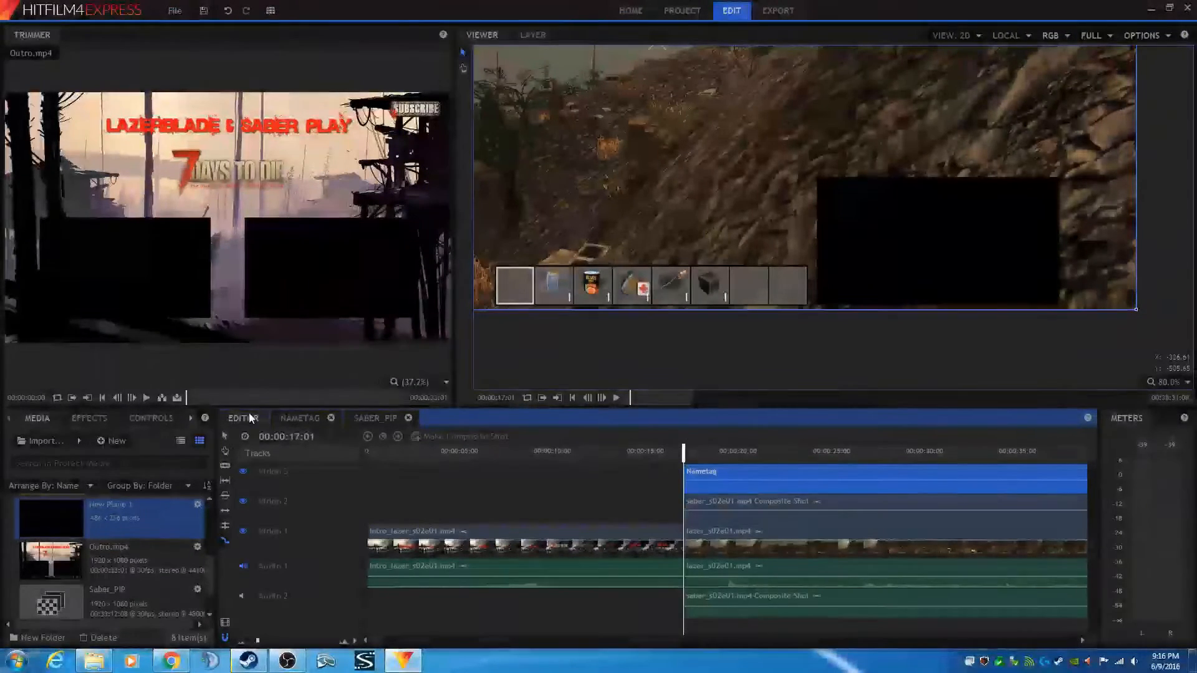
left_click(369, 417)
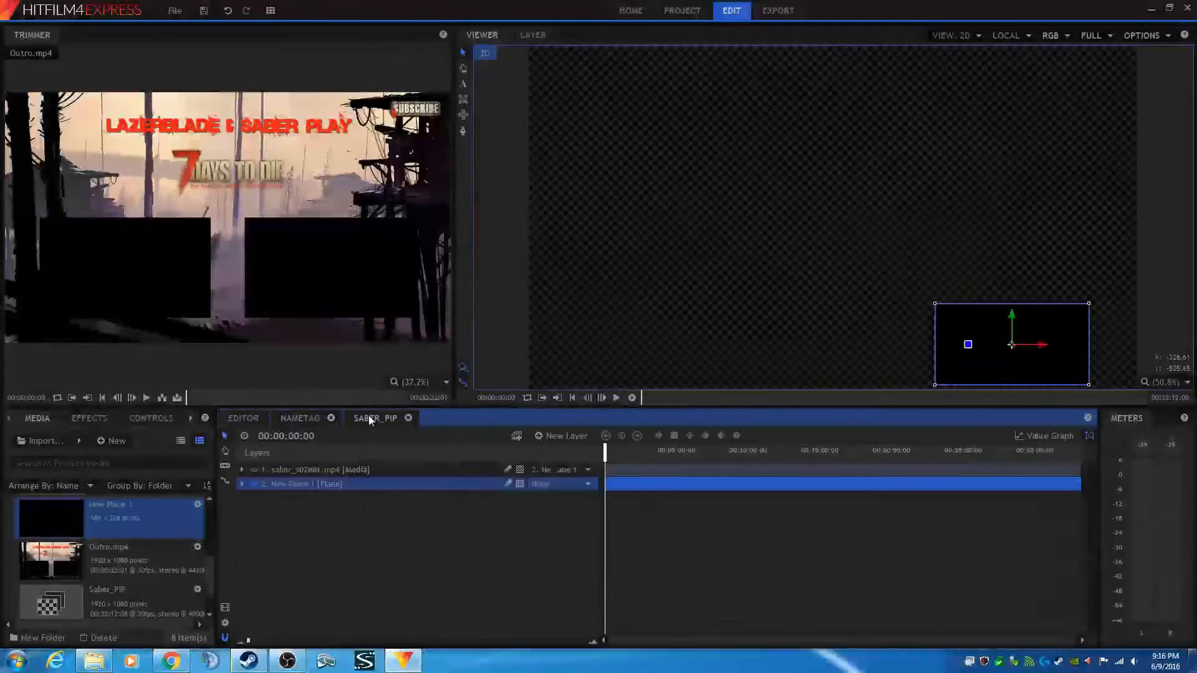
left_click(254, 469)
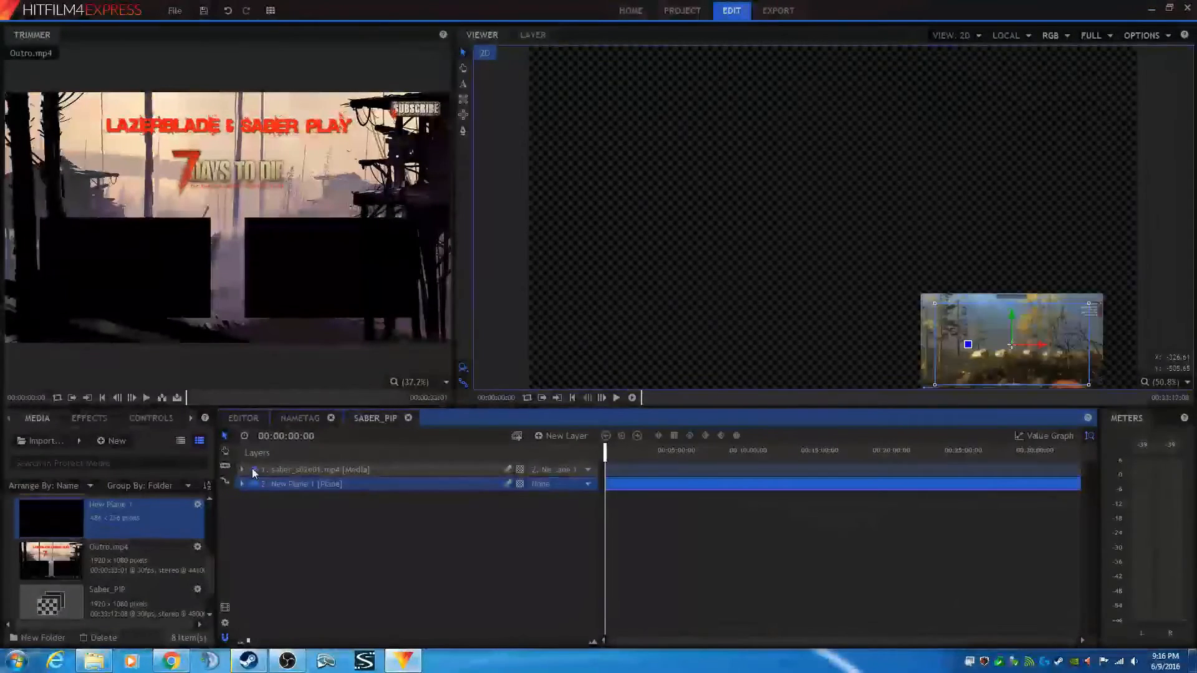
left_click(242, 418)
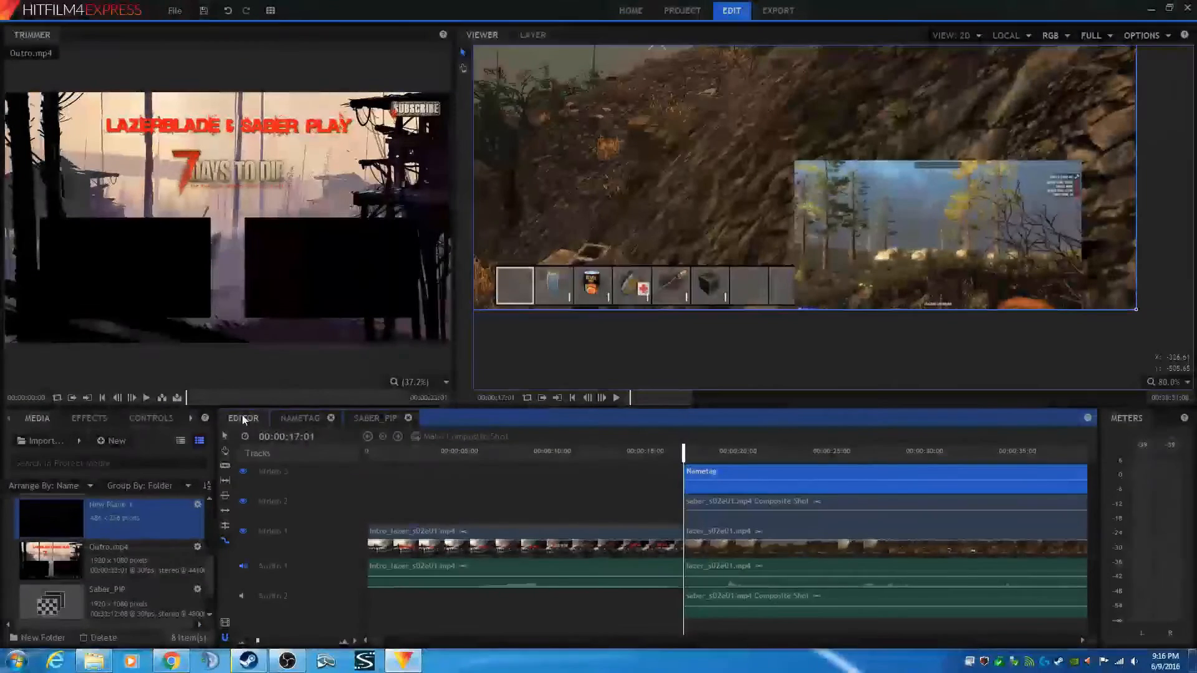
left_click(360, 418)
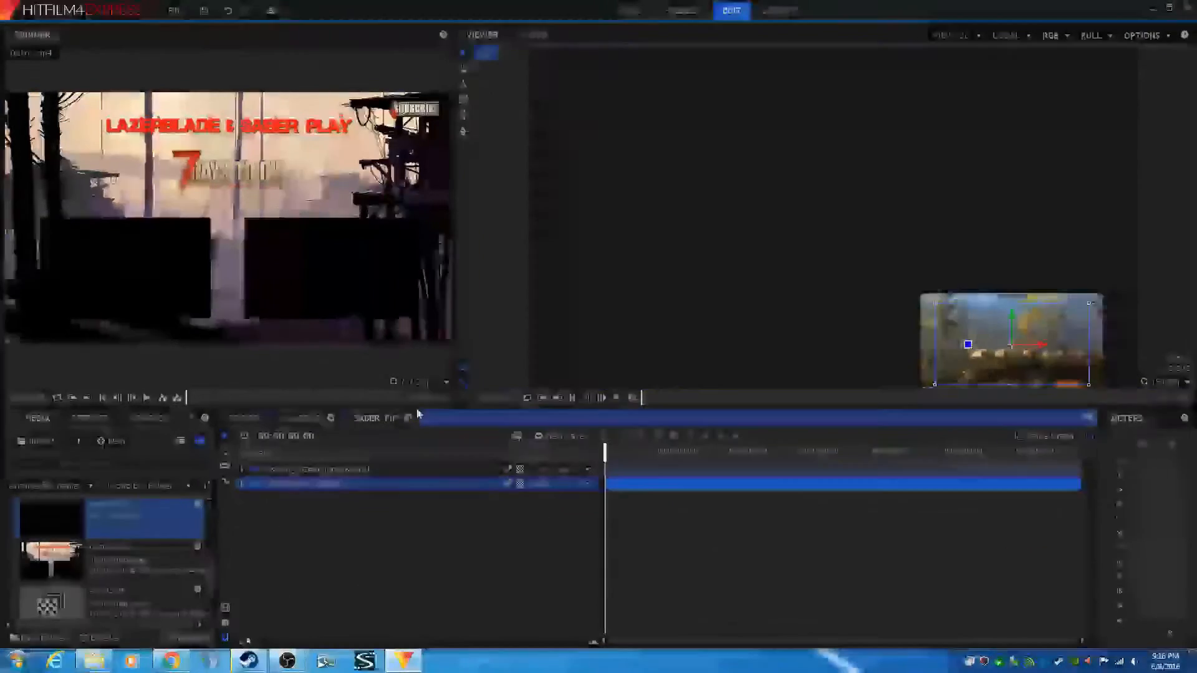
- Expand the gameplay layer's Transform properties and set its Scale to 28%, checking the result in the editor
left_click(242, 470)
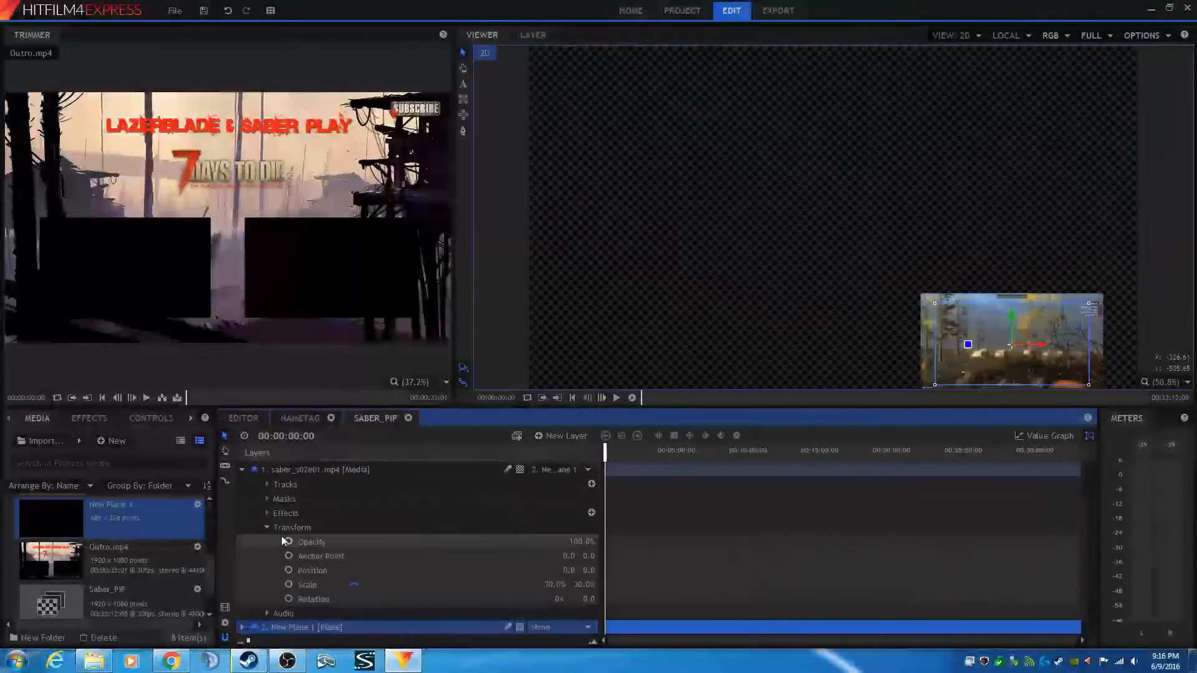
left_click(557, 585)
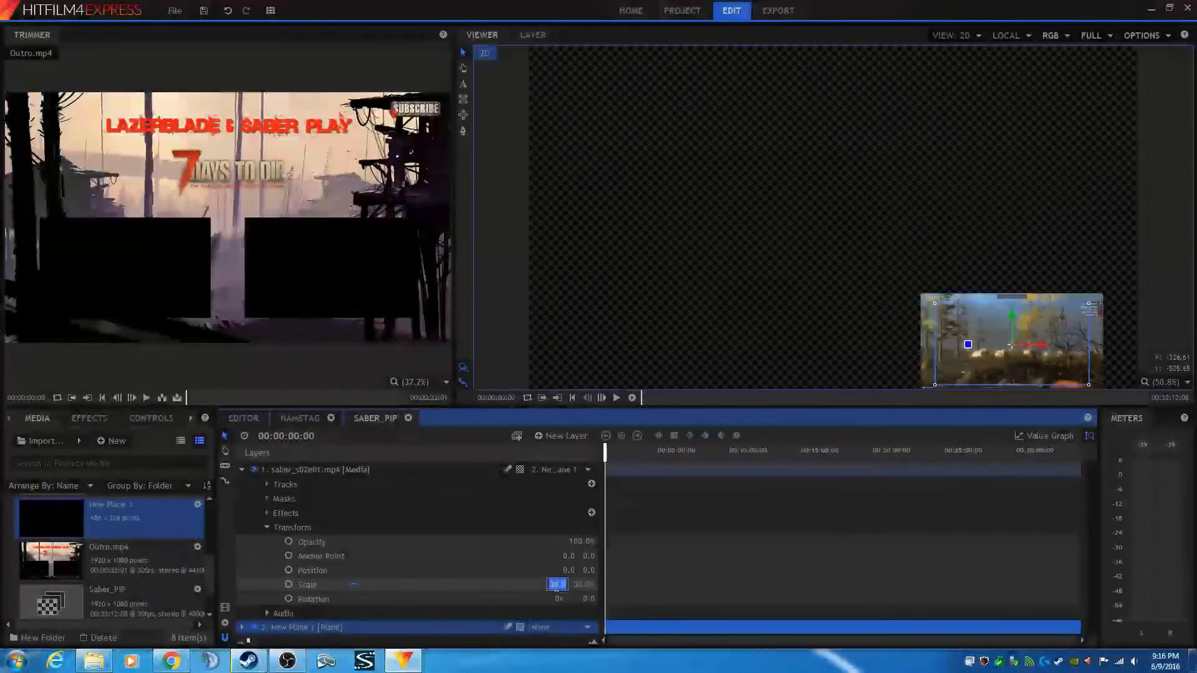
type("28")
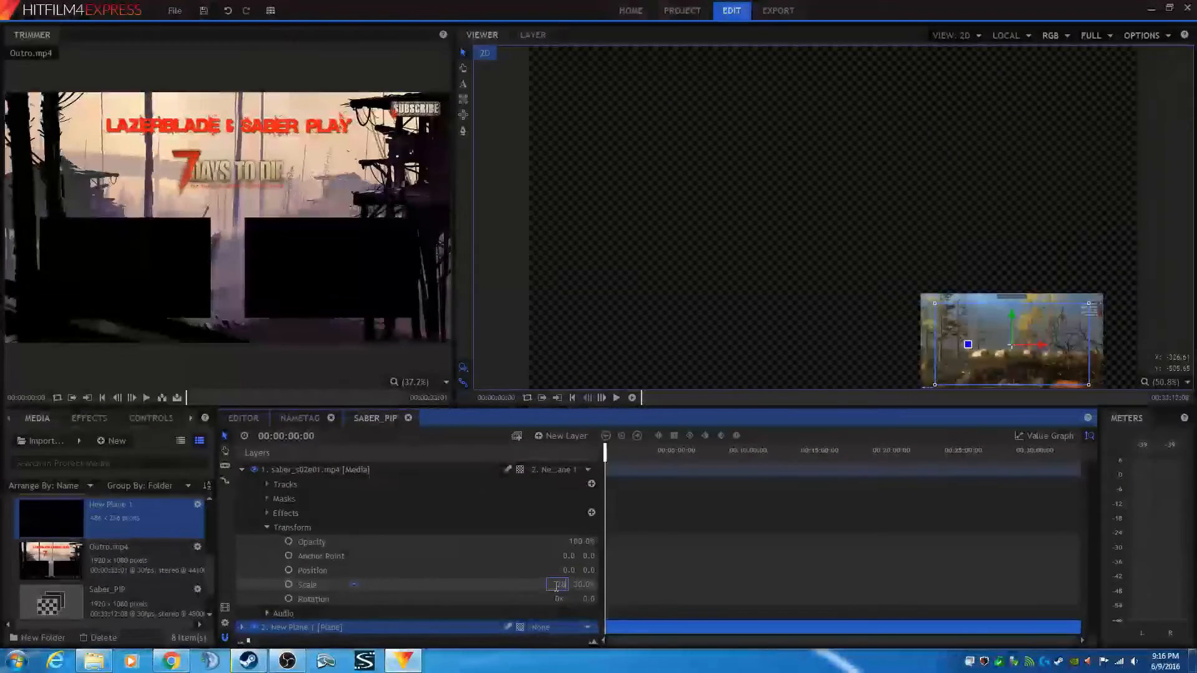
key("Return")
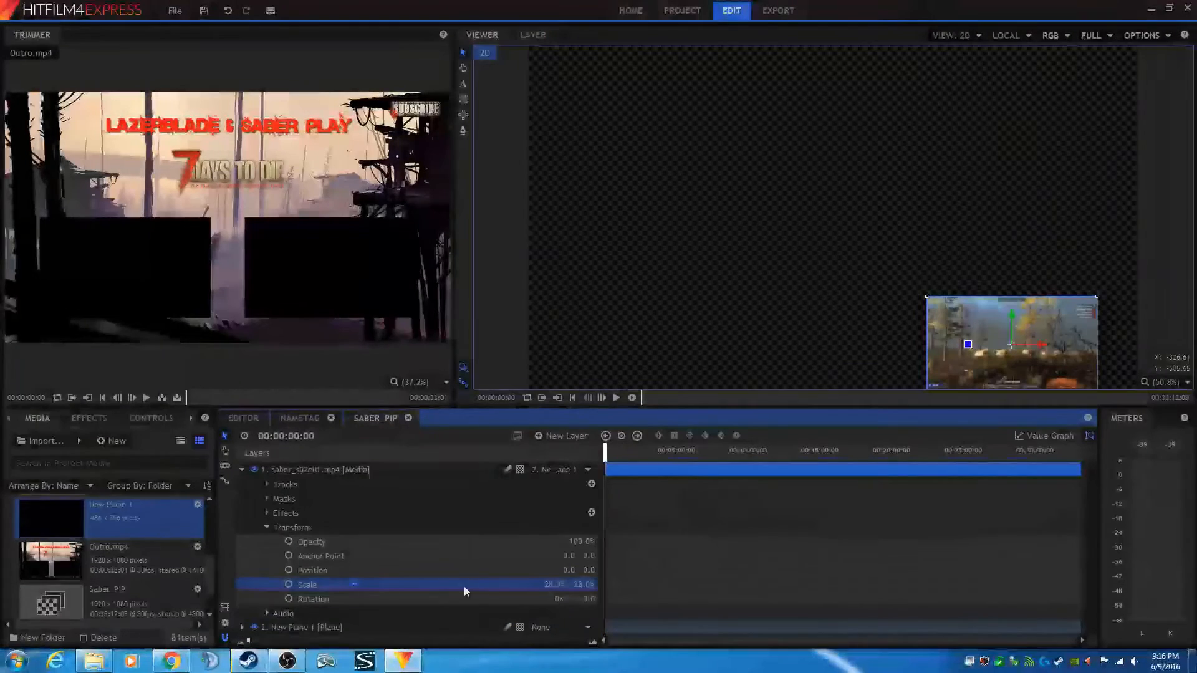
left_click(245, 419)
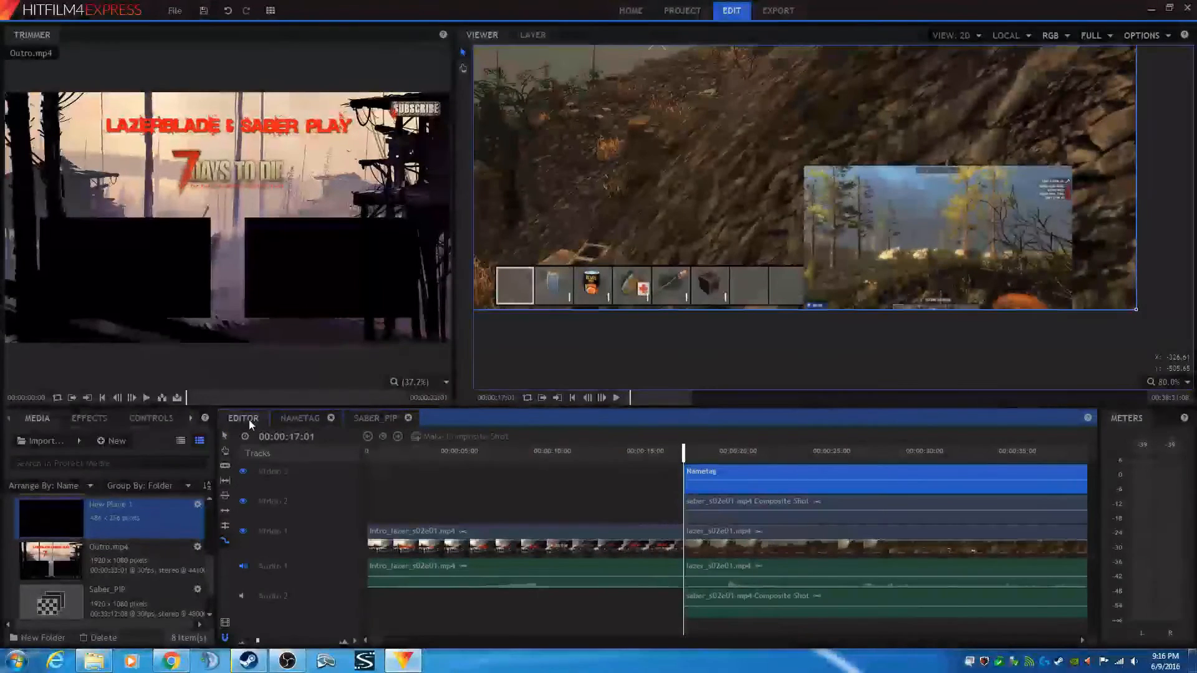
left_click(375, 418)
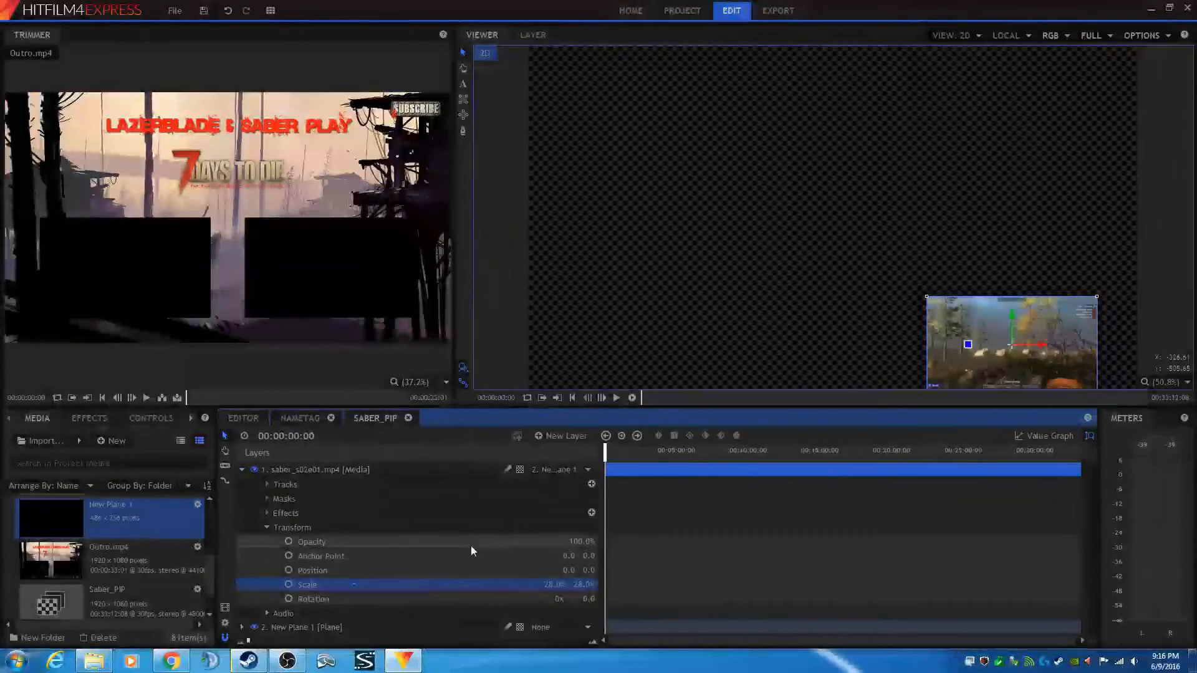
- Set the gameplay layer's Scale to 24% and review the picture-in-picture in the editor
left_click(557, 584)
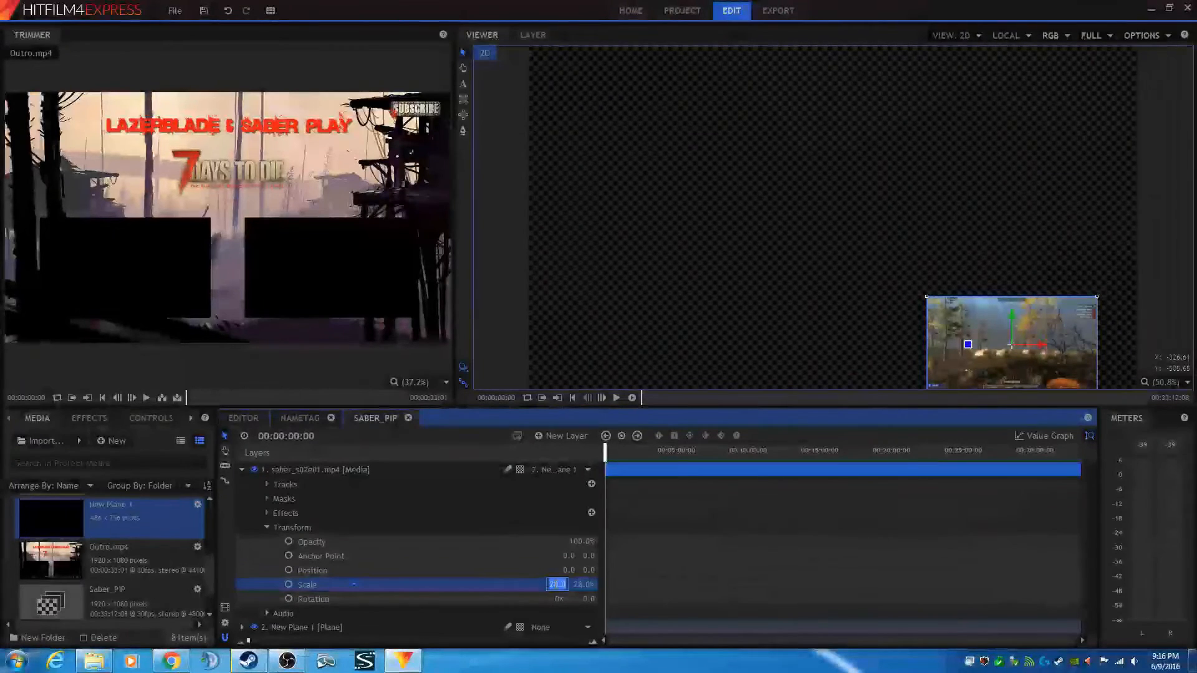
type("24")
key("Return")
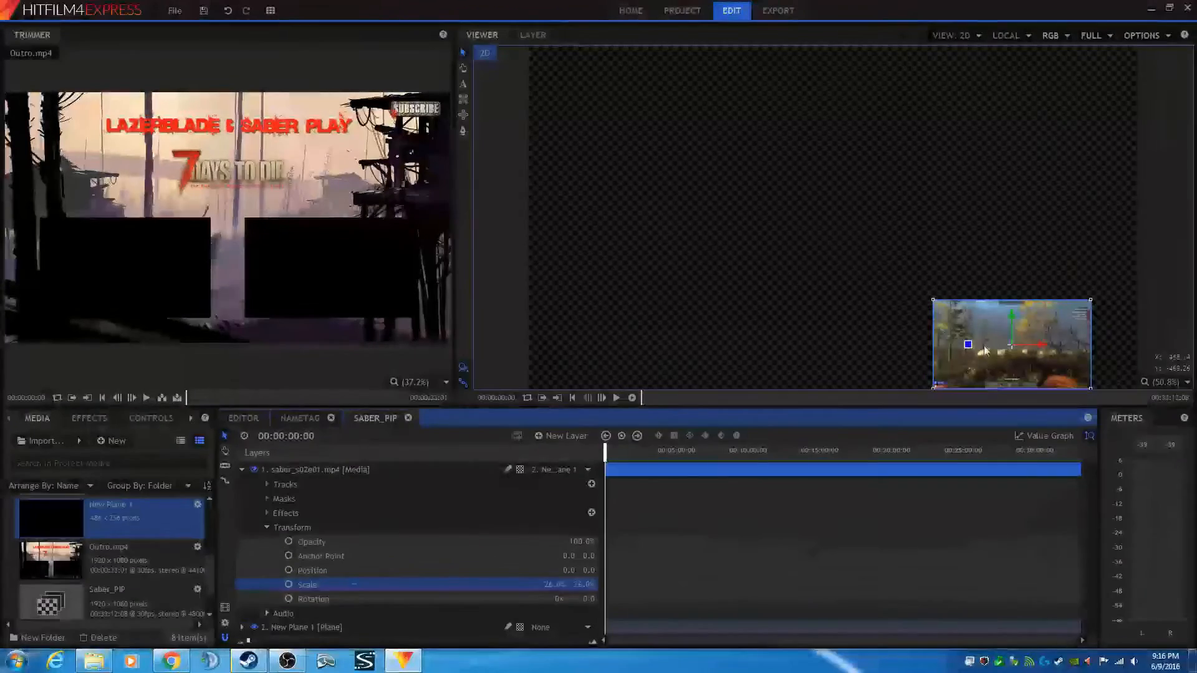
left_click_drag(924, 275, 877, 171)
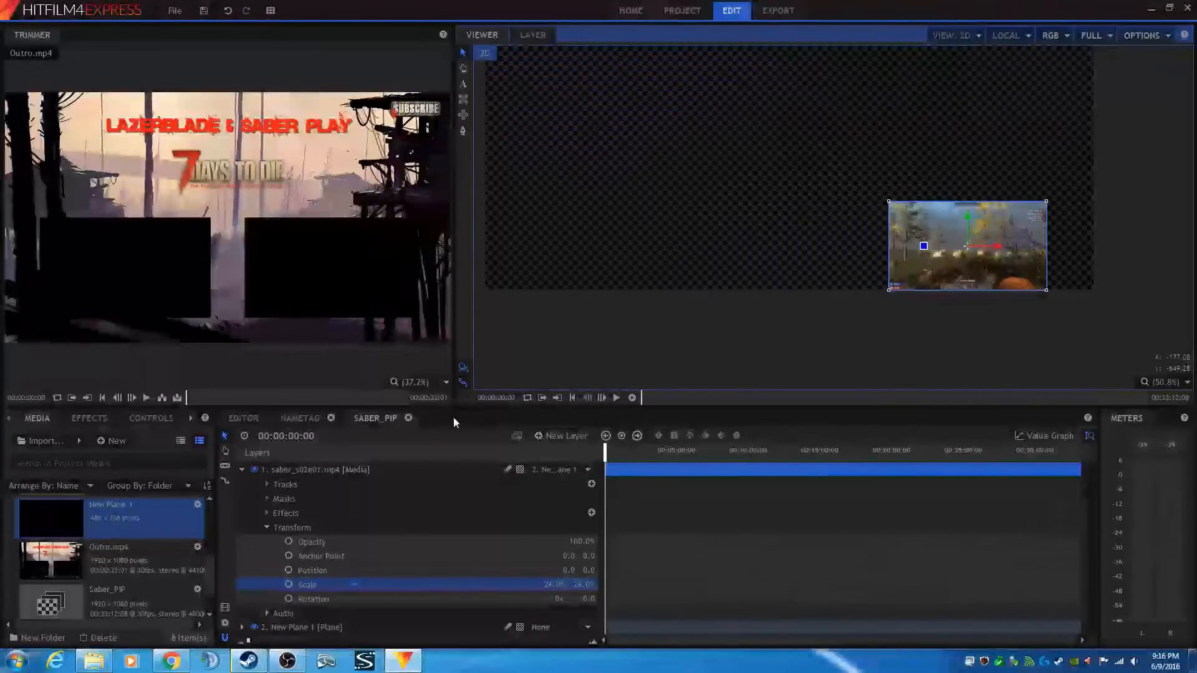
left_click(240, 419)
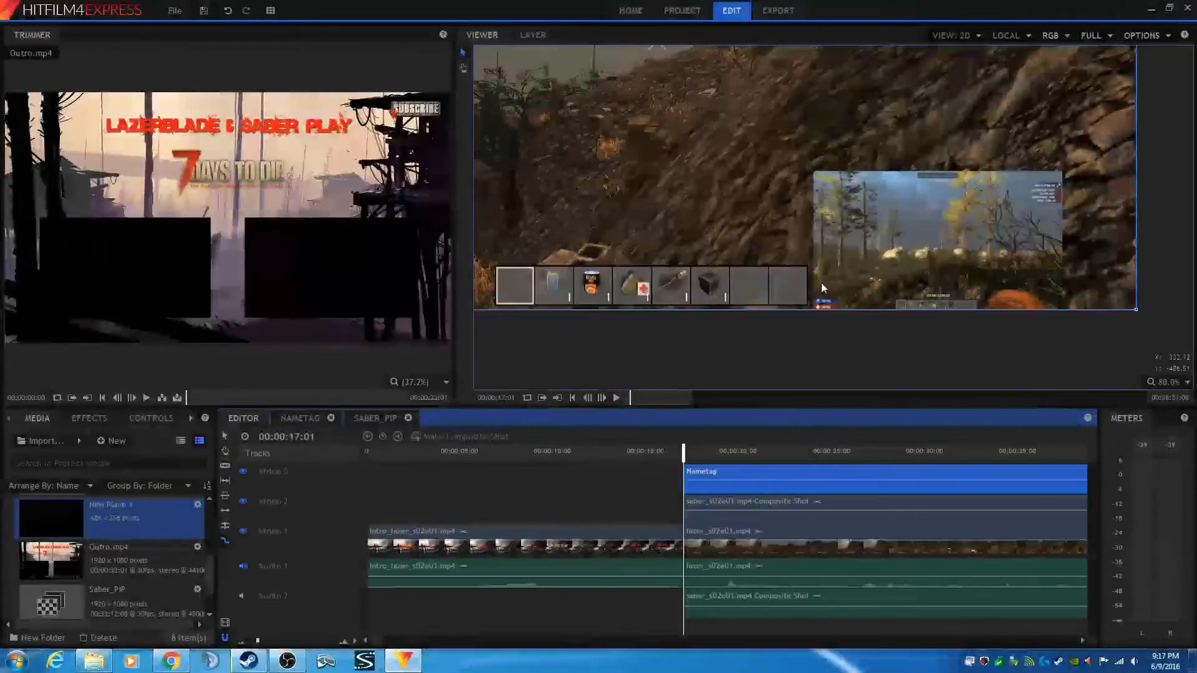
- Open the Saber_PIP composite, expand the plane layer, and set the plane's size to 512 × 324 pixels
left_click(374, 418)
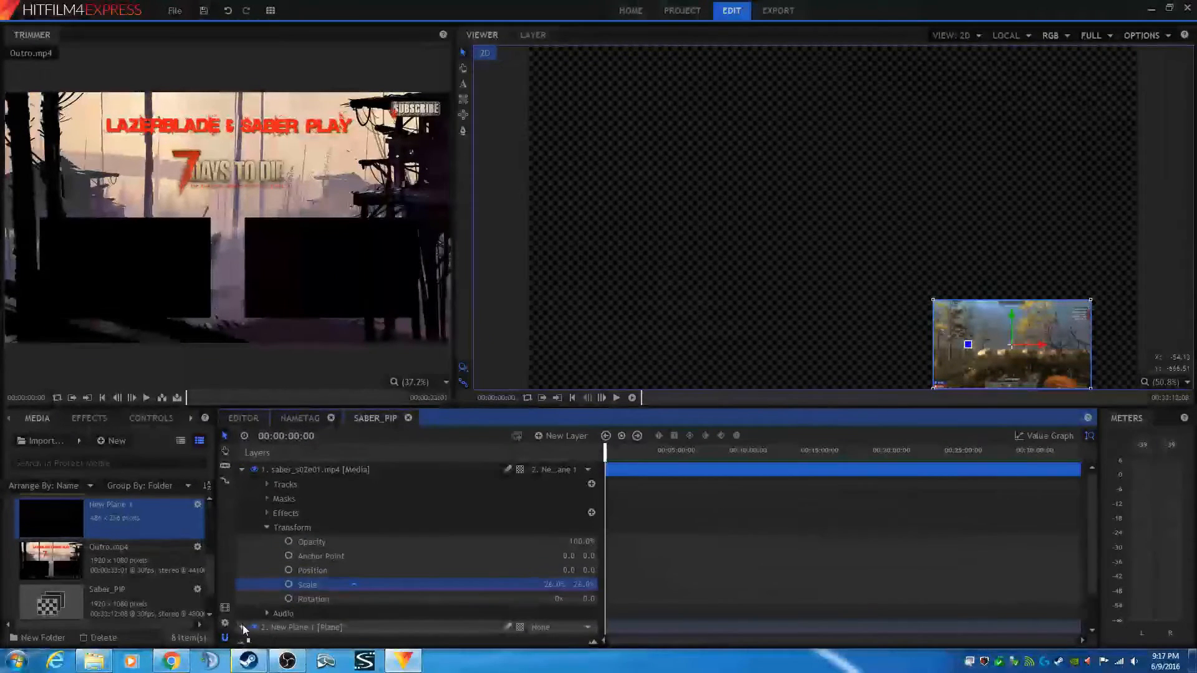
left_click(242, 627)
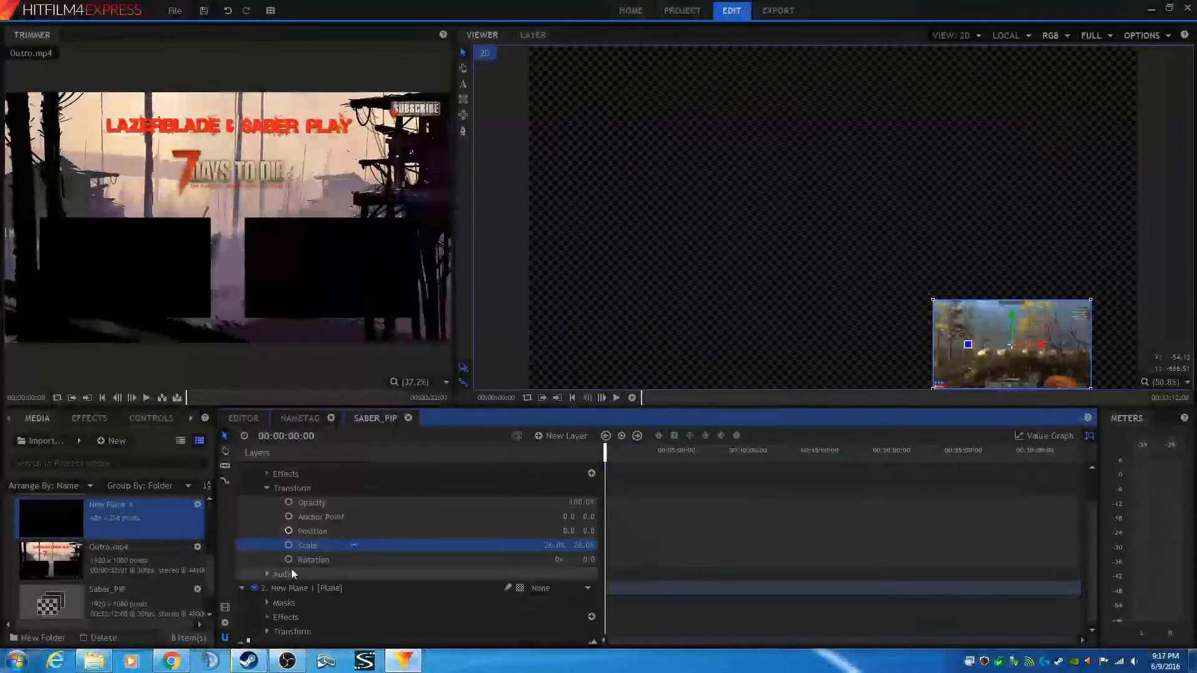
left_click(198, 505)
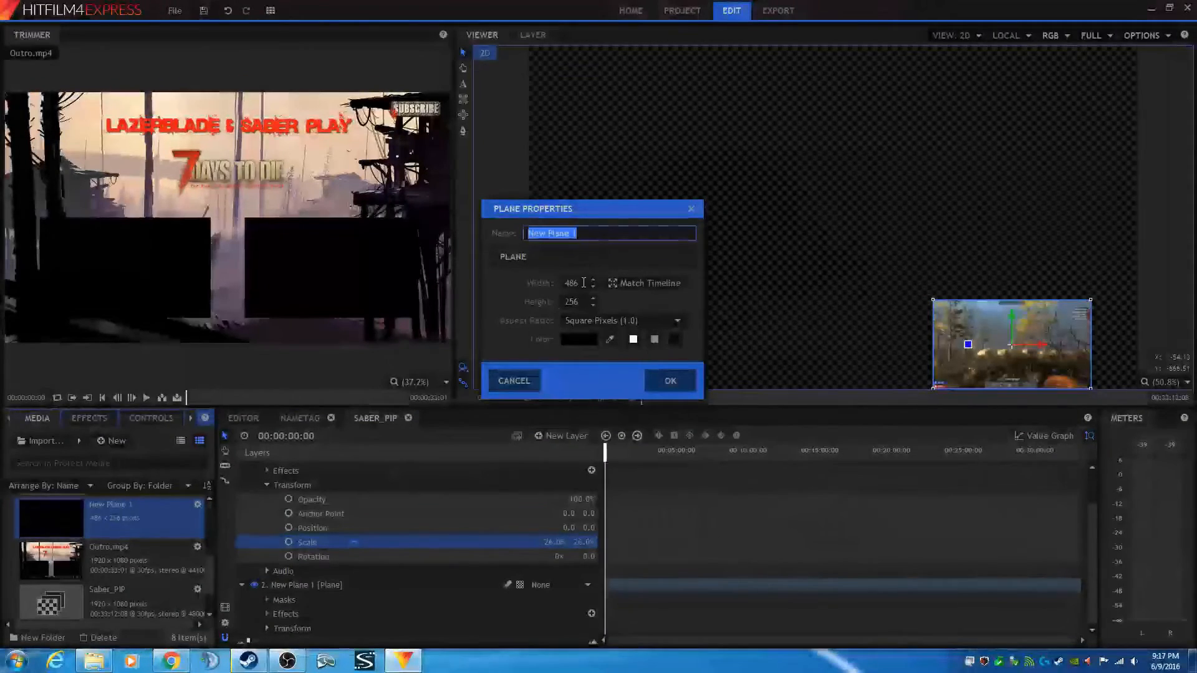
key("Tab")
type("512")
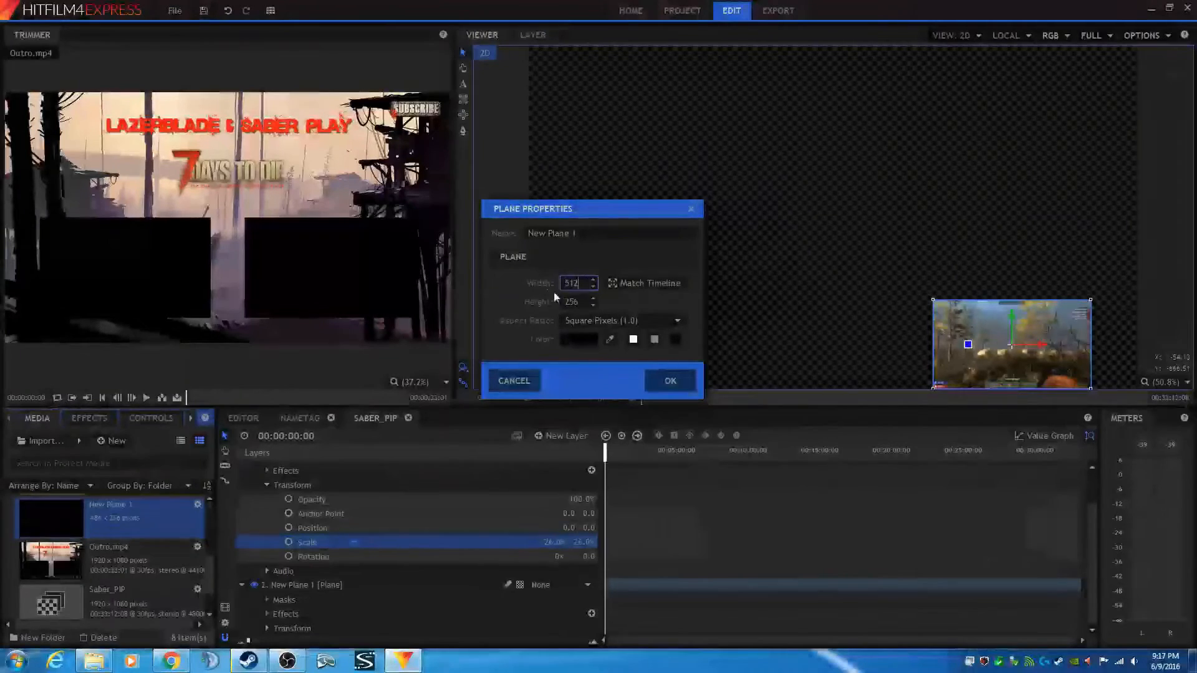
key("Tab")
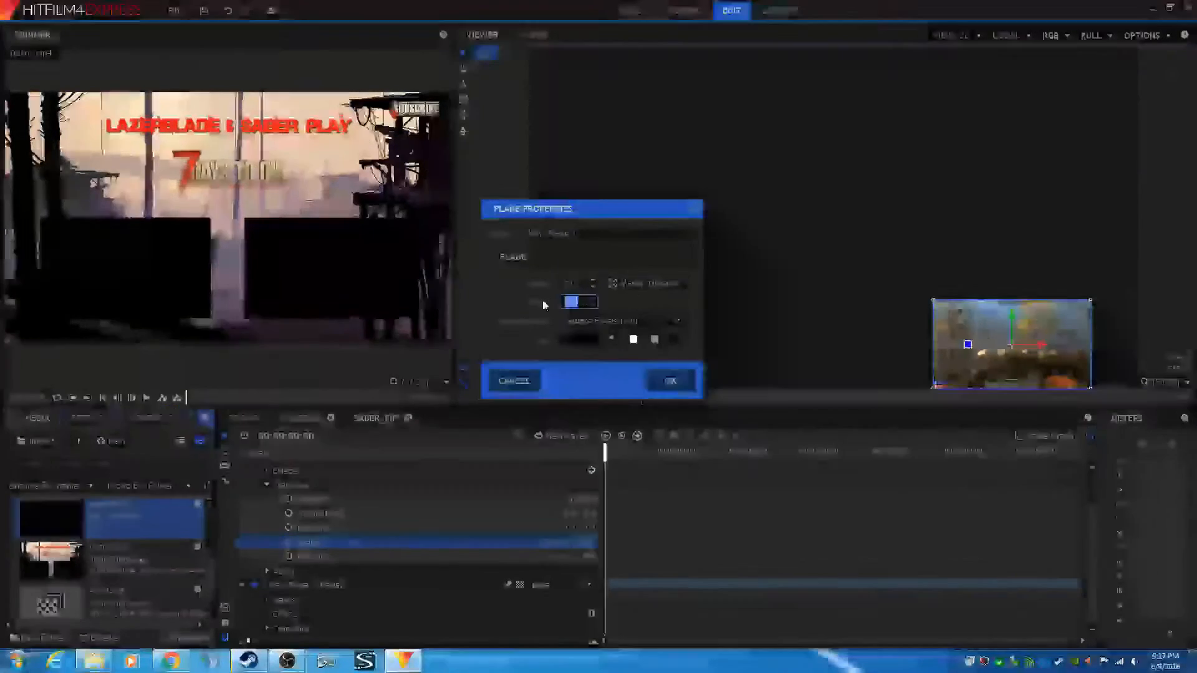
type("324")
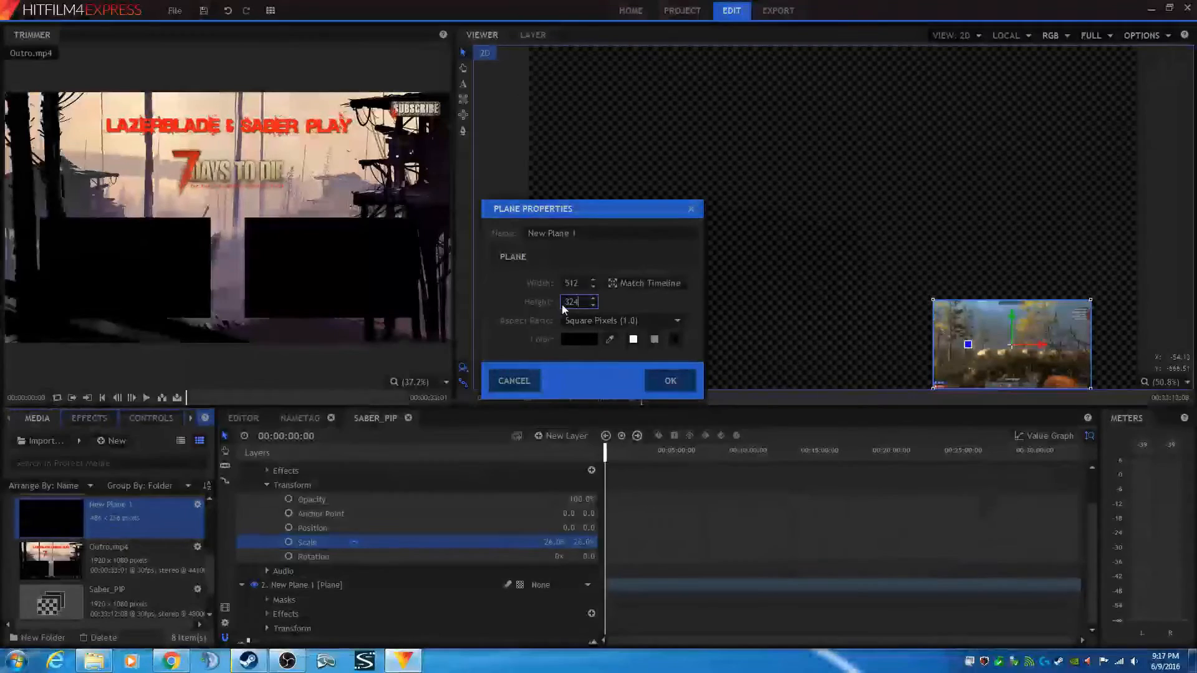
left_click(663, 381)
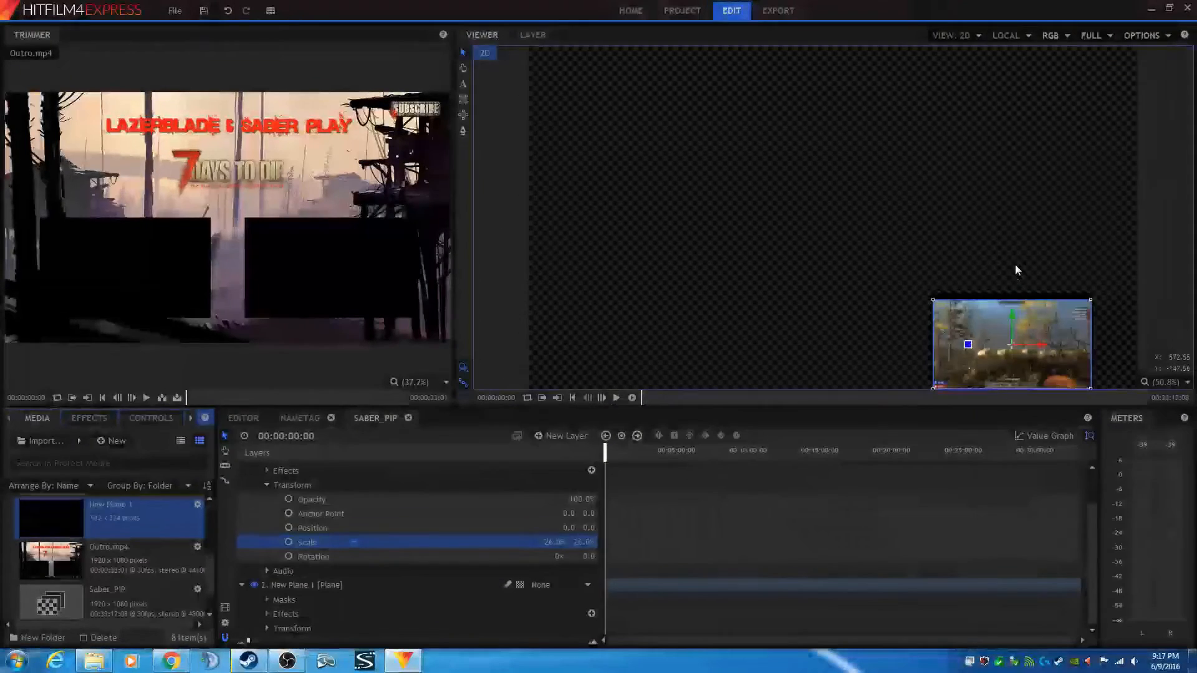
- Zoom the viewer and move the plane slightly upward behind the gameplay
left_click_drag(1015, 267, 917, 160)
scroll(905, 246, "up", 3)
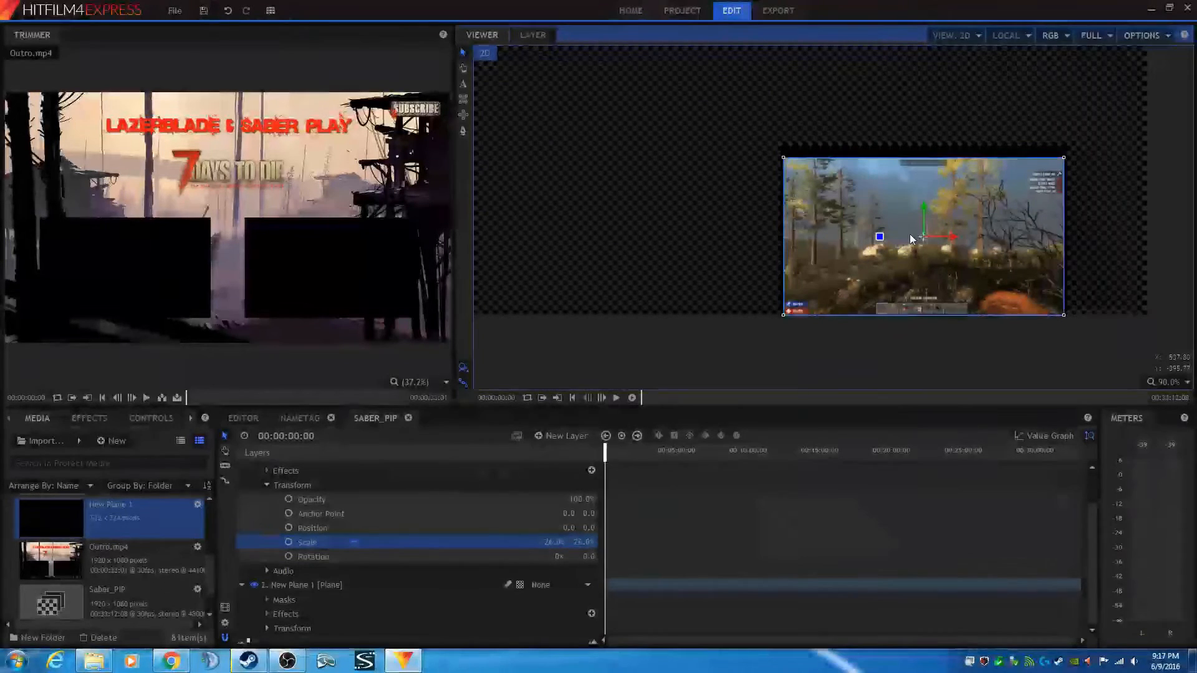
left_click(278, 589)
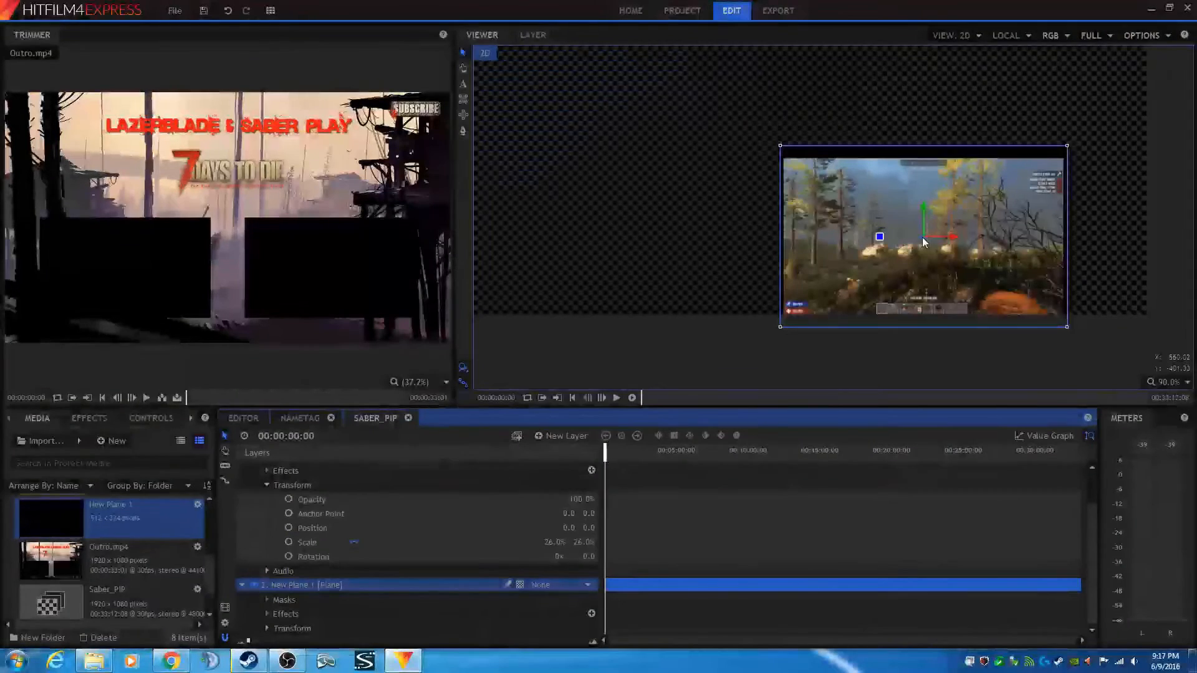
left_click_drag(922, 238, 920, 219)
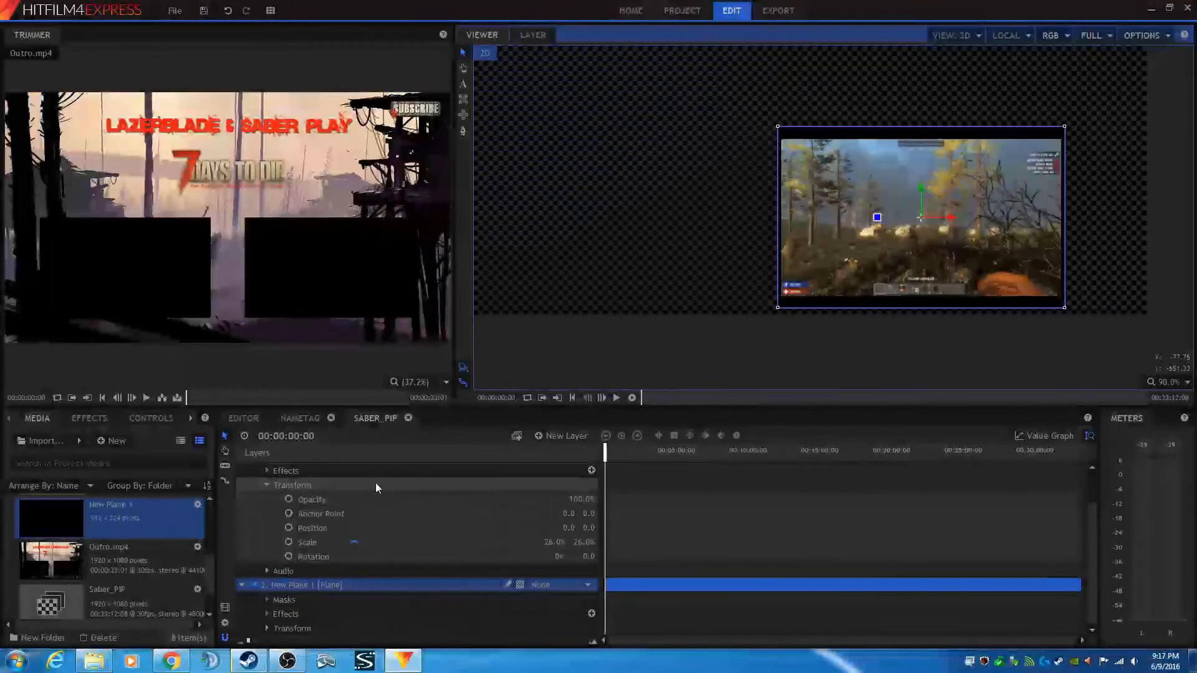
- Resize the plane to 504 pixels wide and 286 pixels high
scroll(279, 511, "up", 1)
left_click(289, 468)
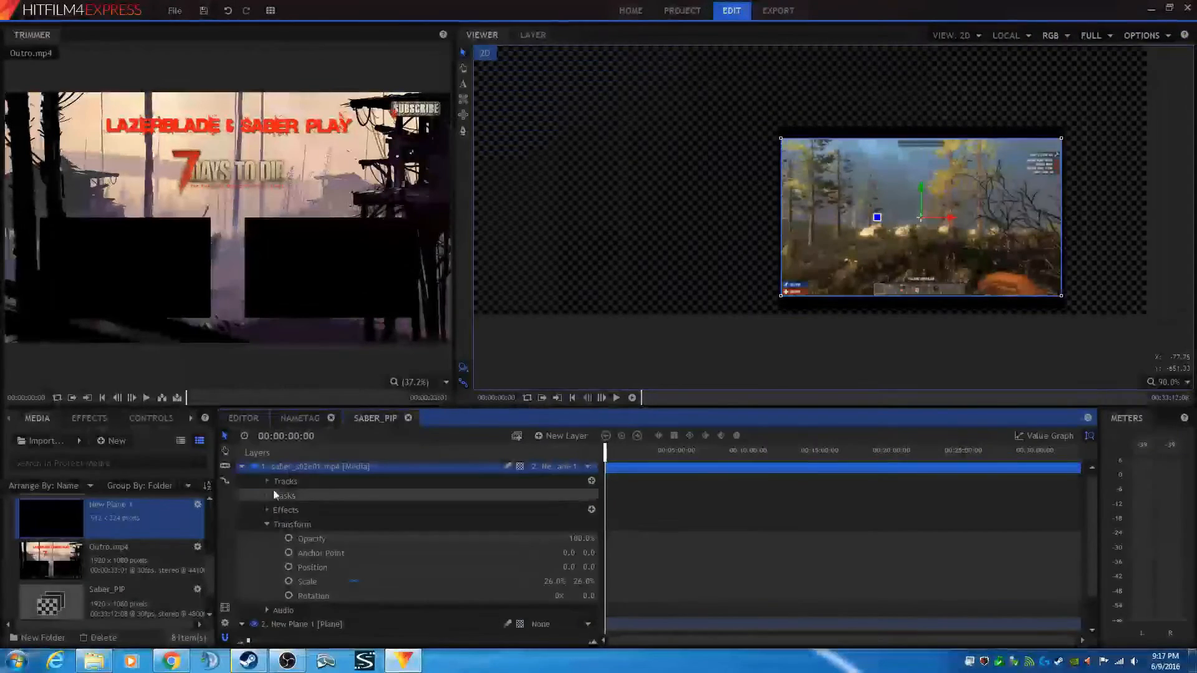
left_click(287, 625)
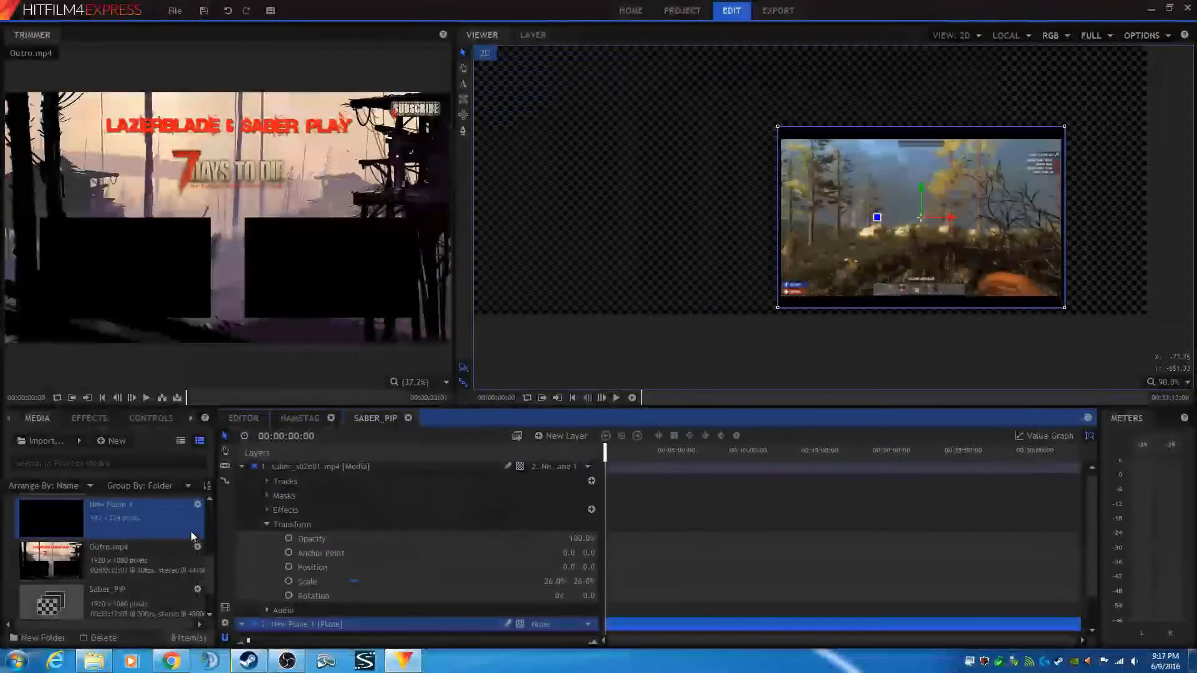
left_click(196, 508)
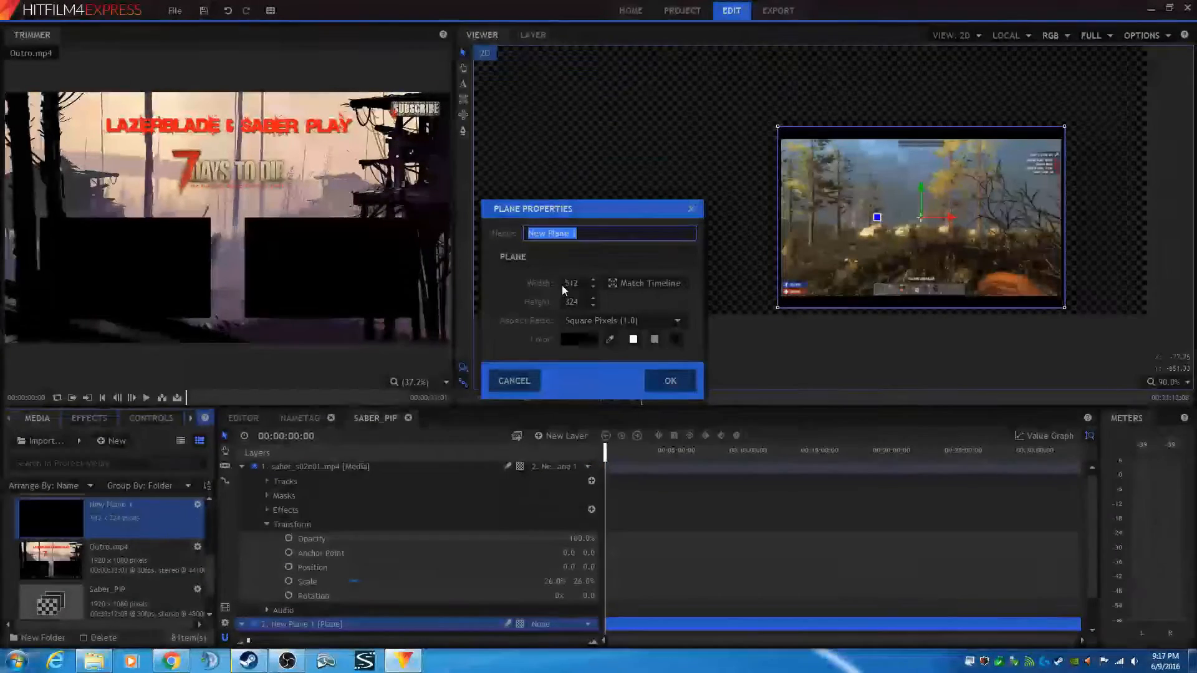
left_click(583, 286)
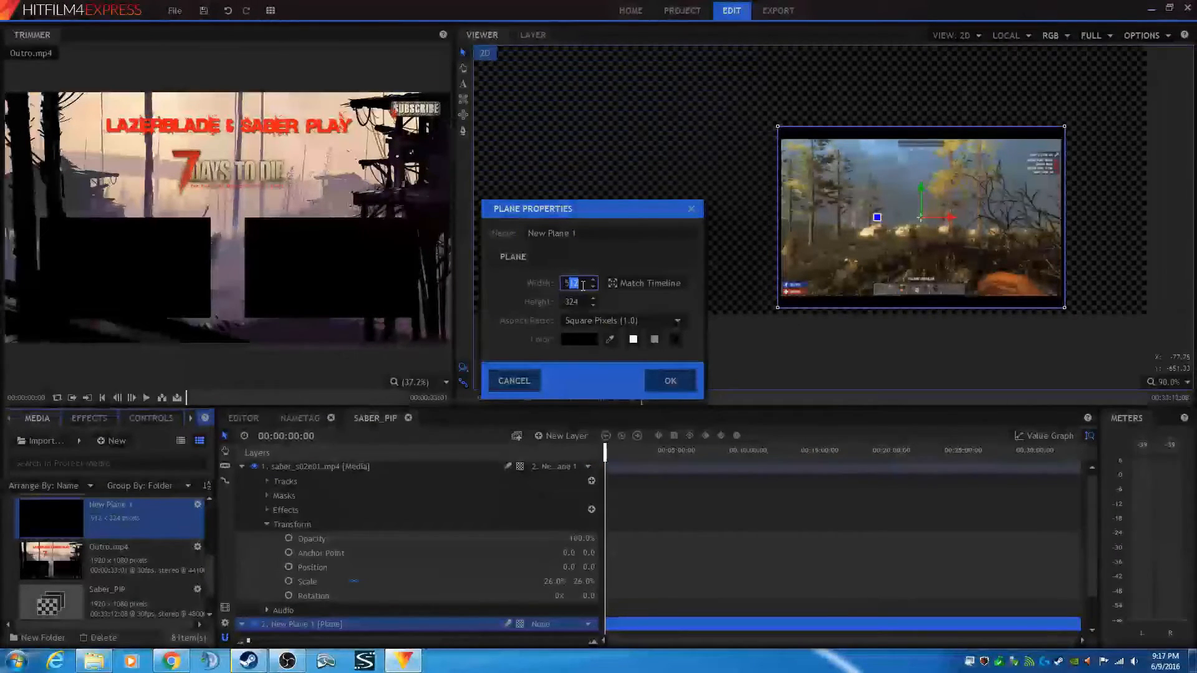
type("504")
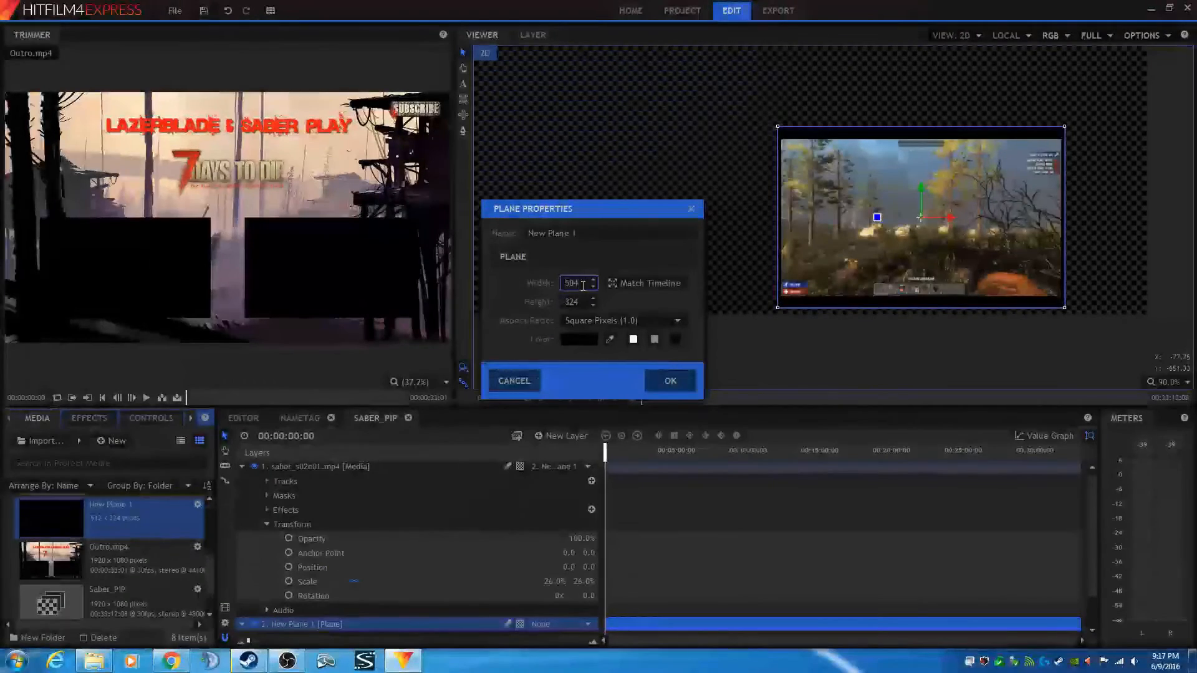
left_click(671, 381)
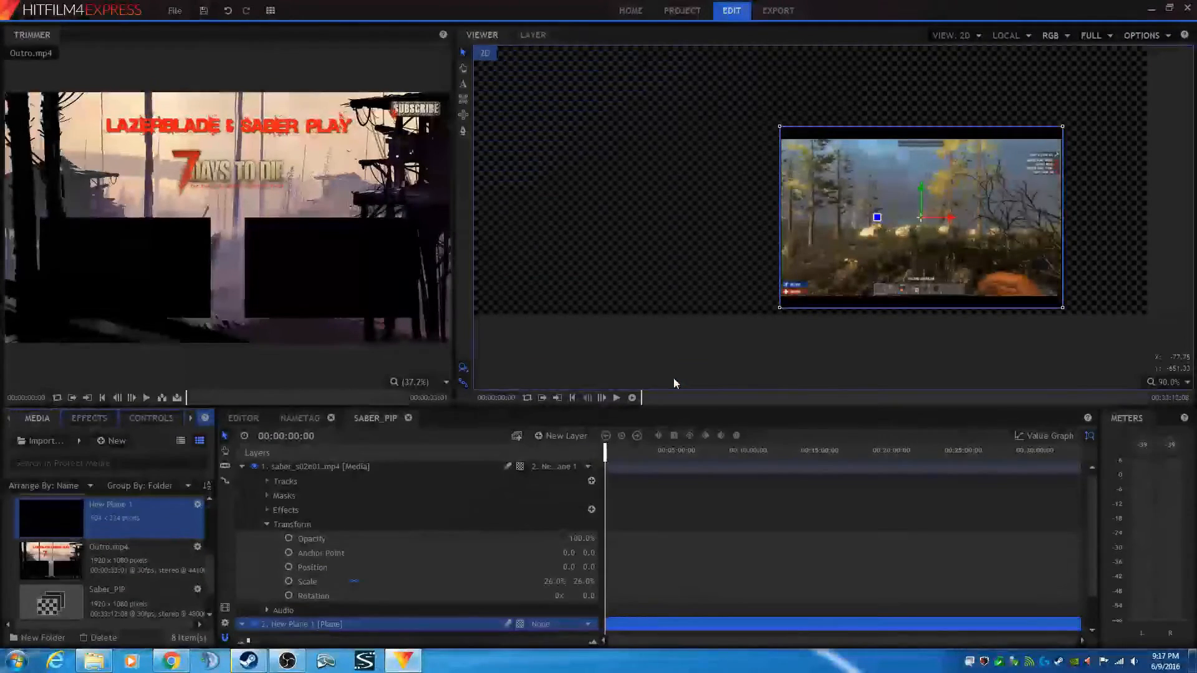
left_click(701, 350)
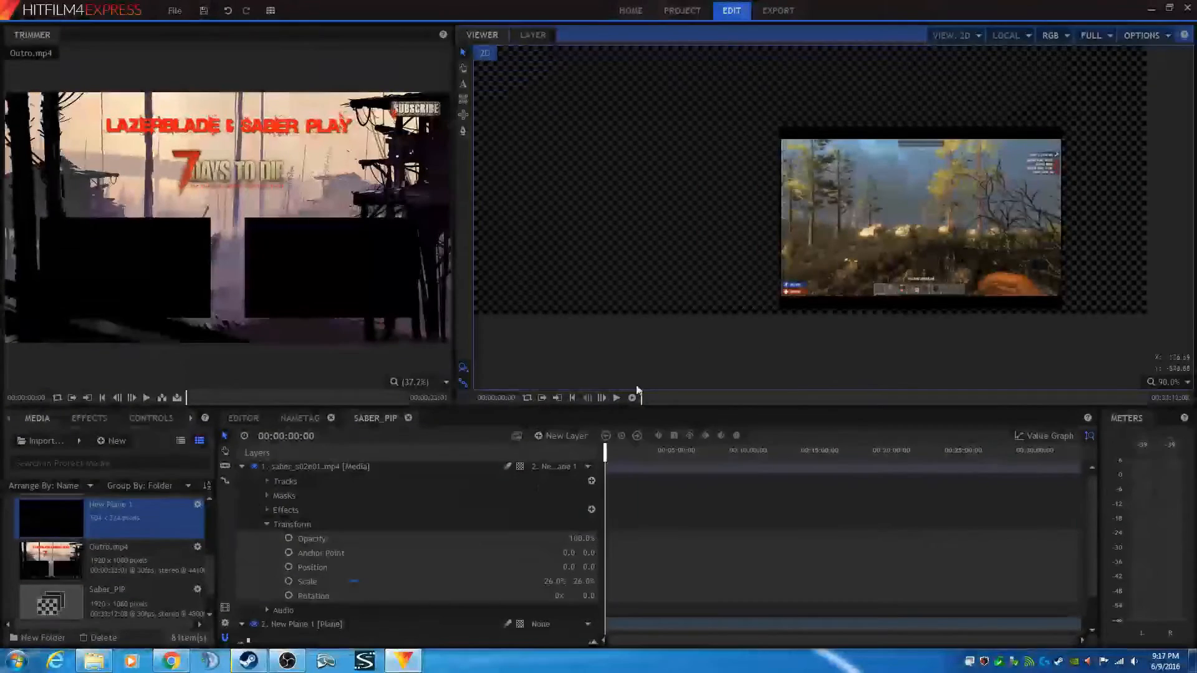
left_click(198, 505)
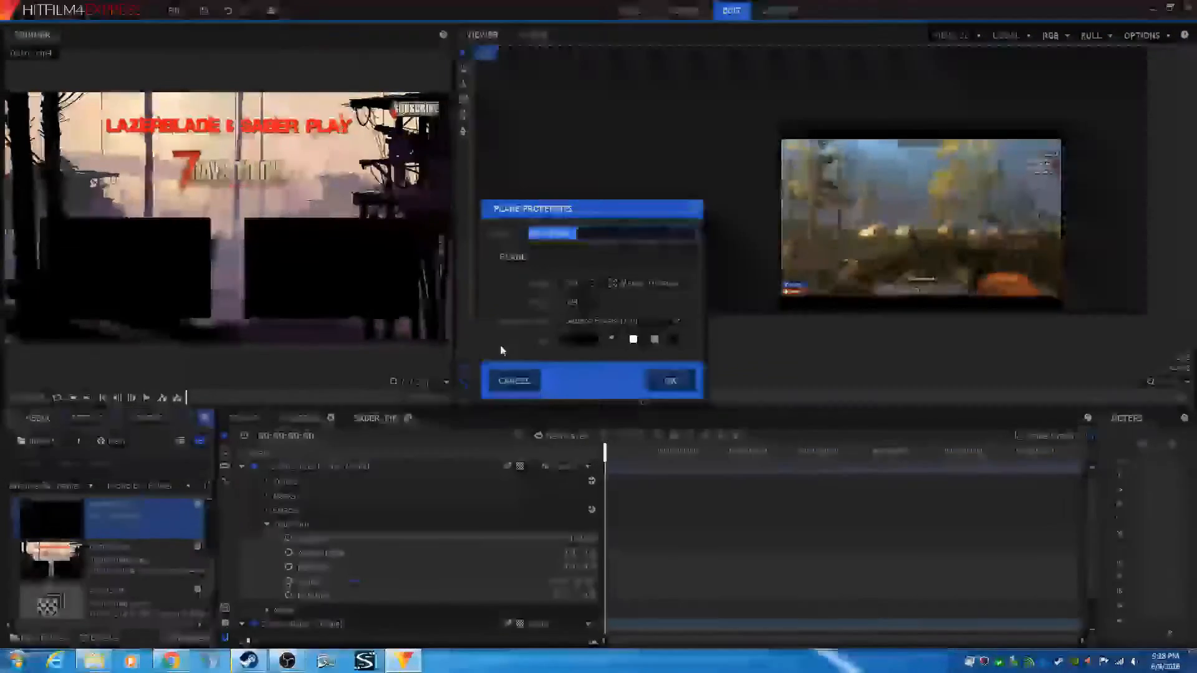
left_click_drag(584, 304, 530, 304)
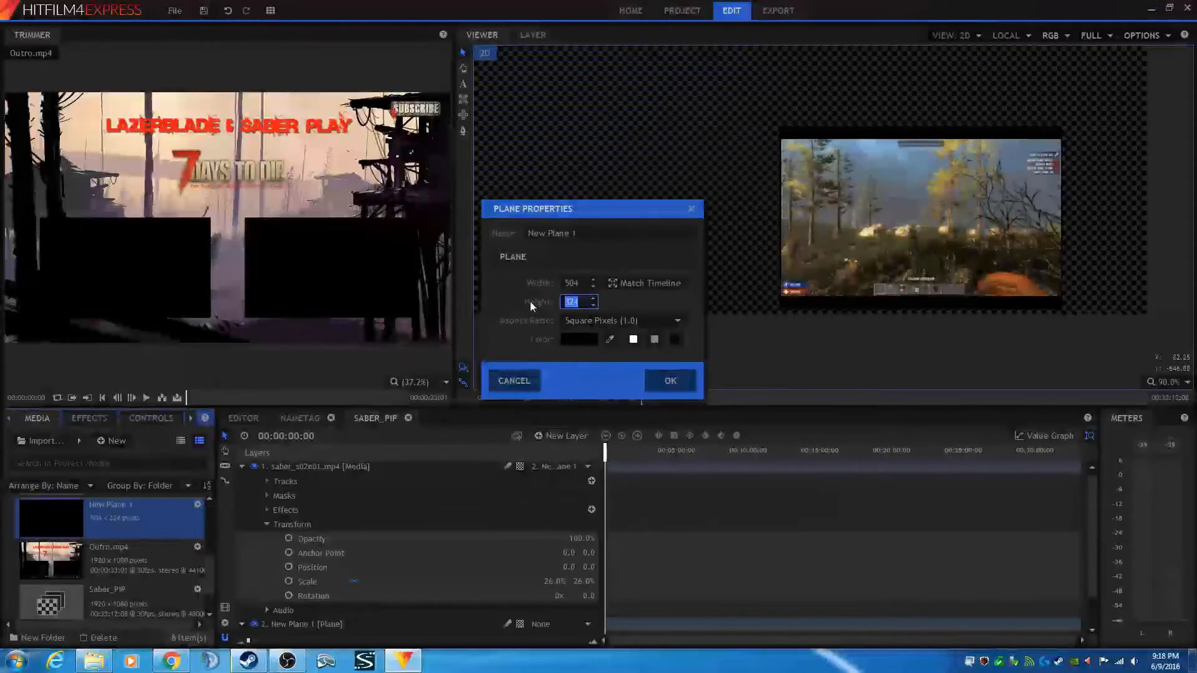
type("286")
left_click(674, 383)
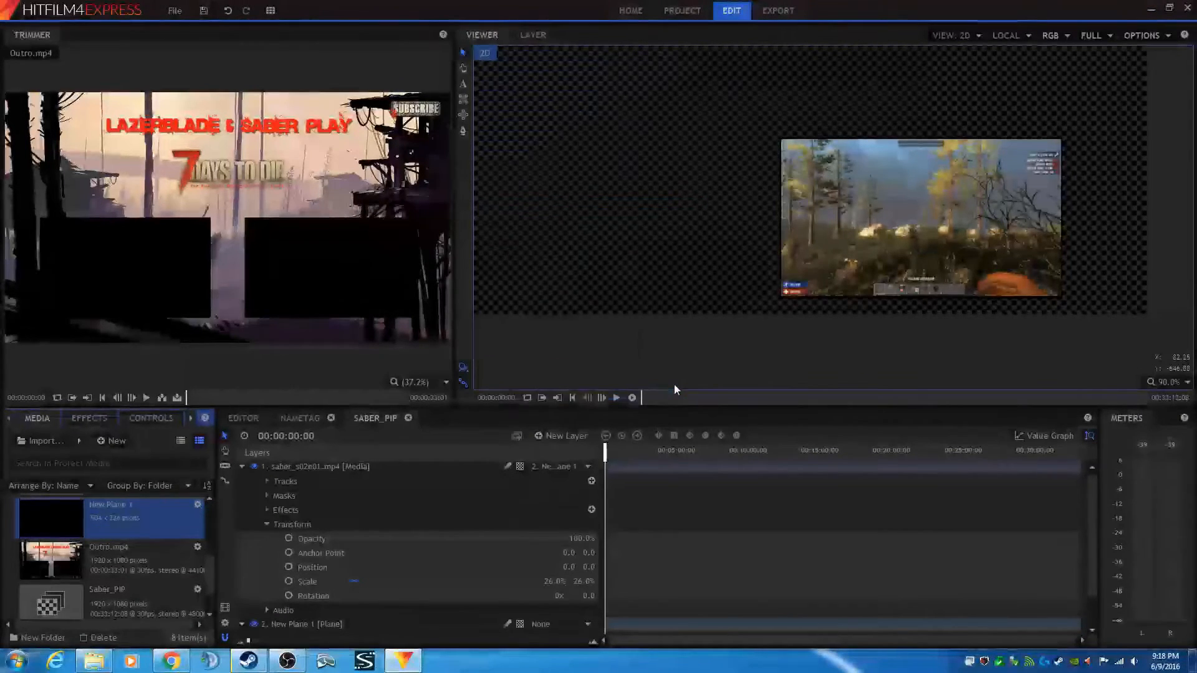
- Collapse the Saber_PIP layers and review the picture-in-picture in the editor
scroll(929, 218, "up", 2)
left_click(930, 219)
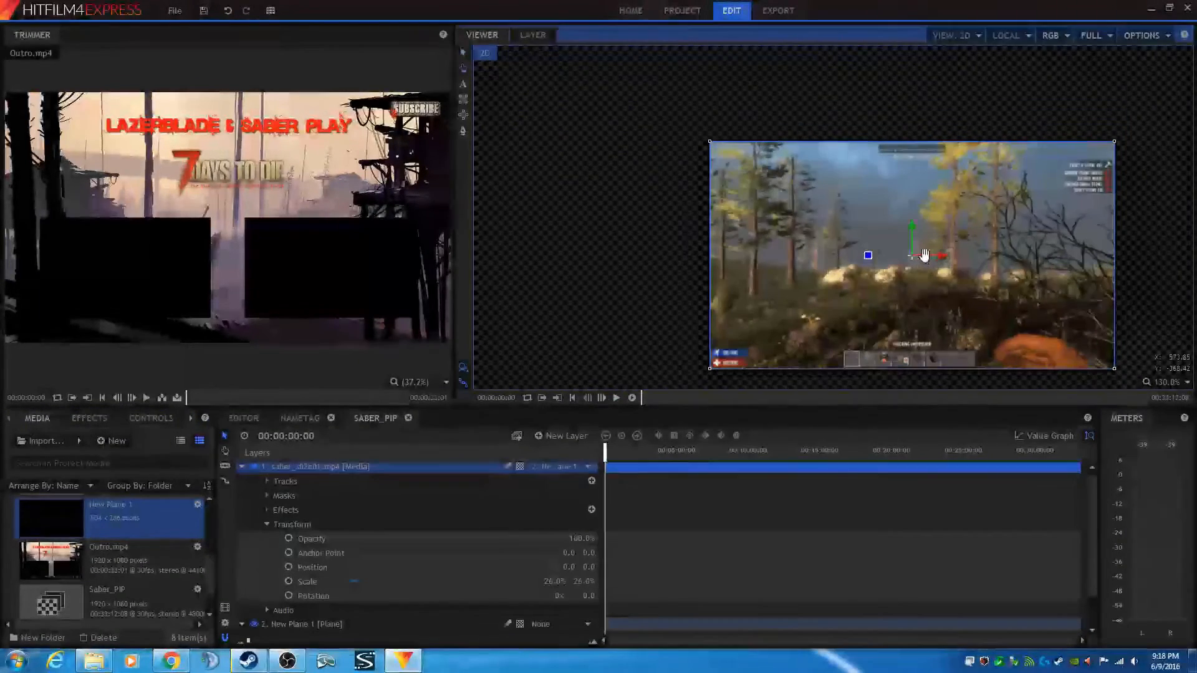
left_click(462, 53)
left_click(647, 282)
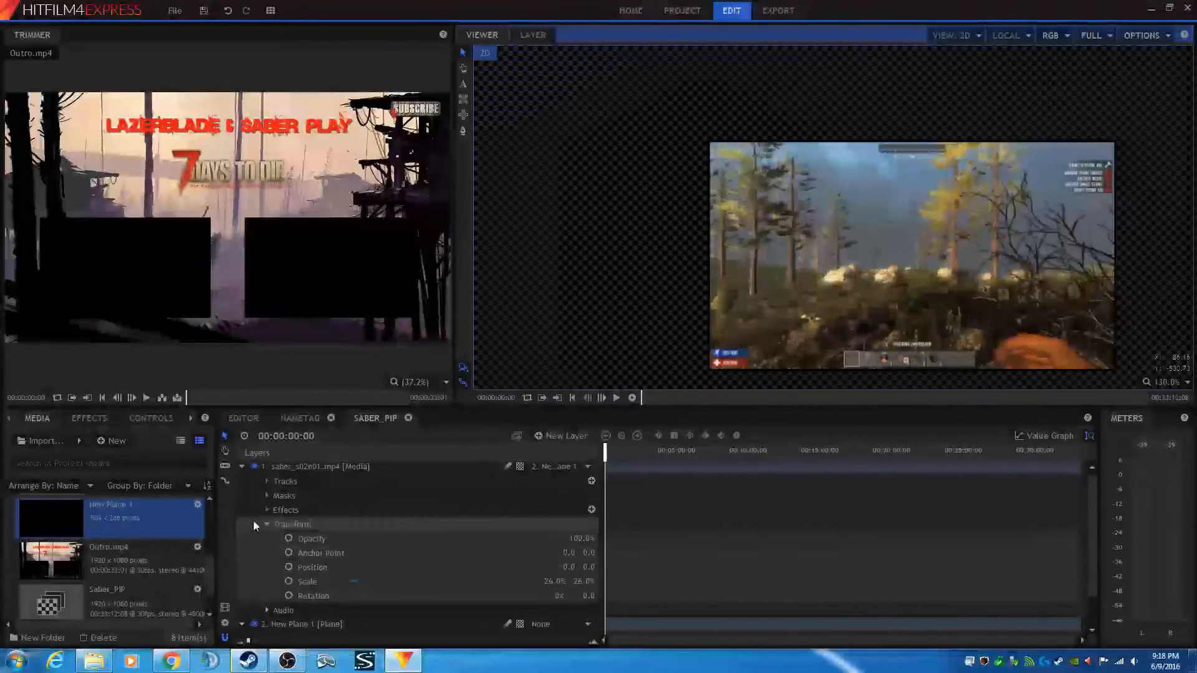
left_click(242, 466)
left_click(243, 484)
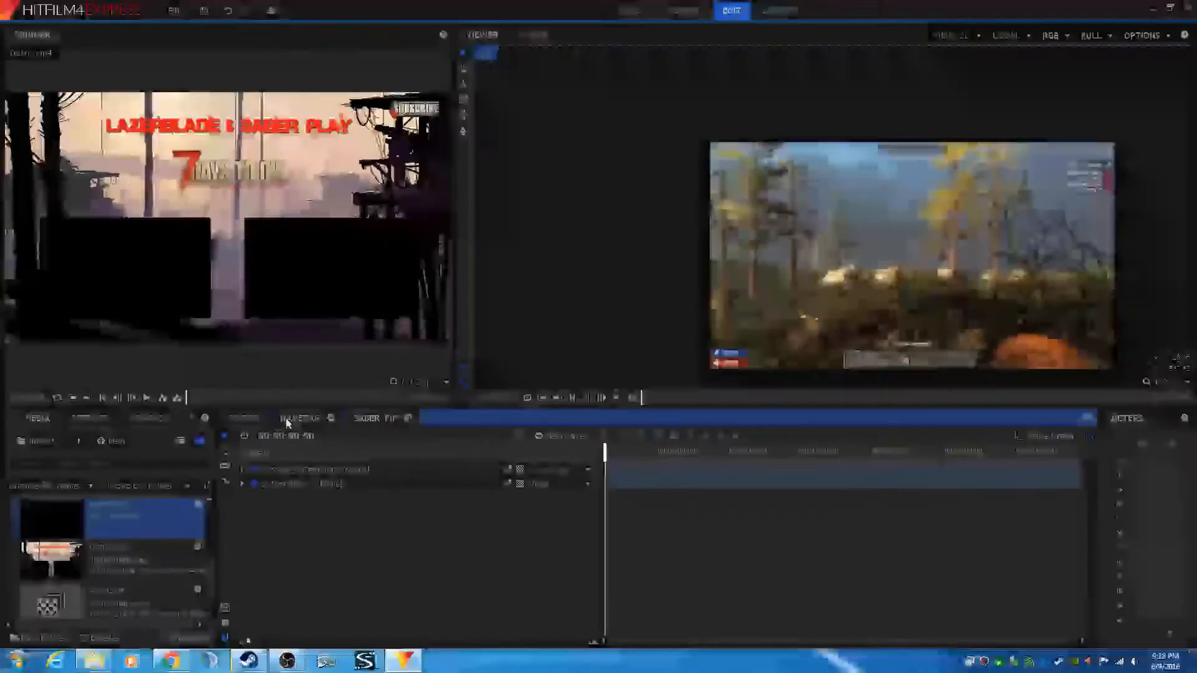
left_click(240, 419)
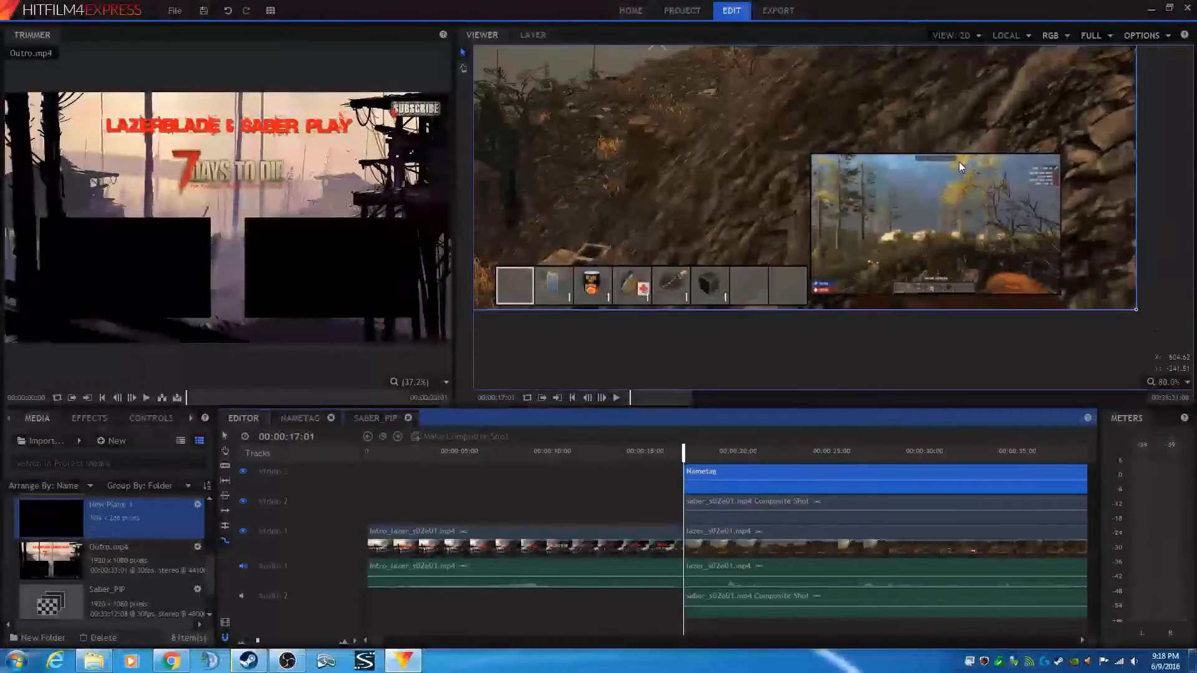
scroll(959, 162, "up", 1)
left_click_drag(968, 205, 953, 182)
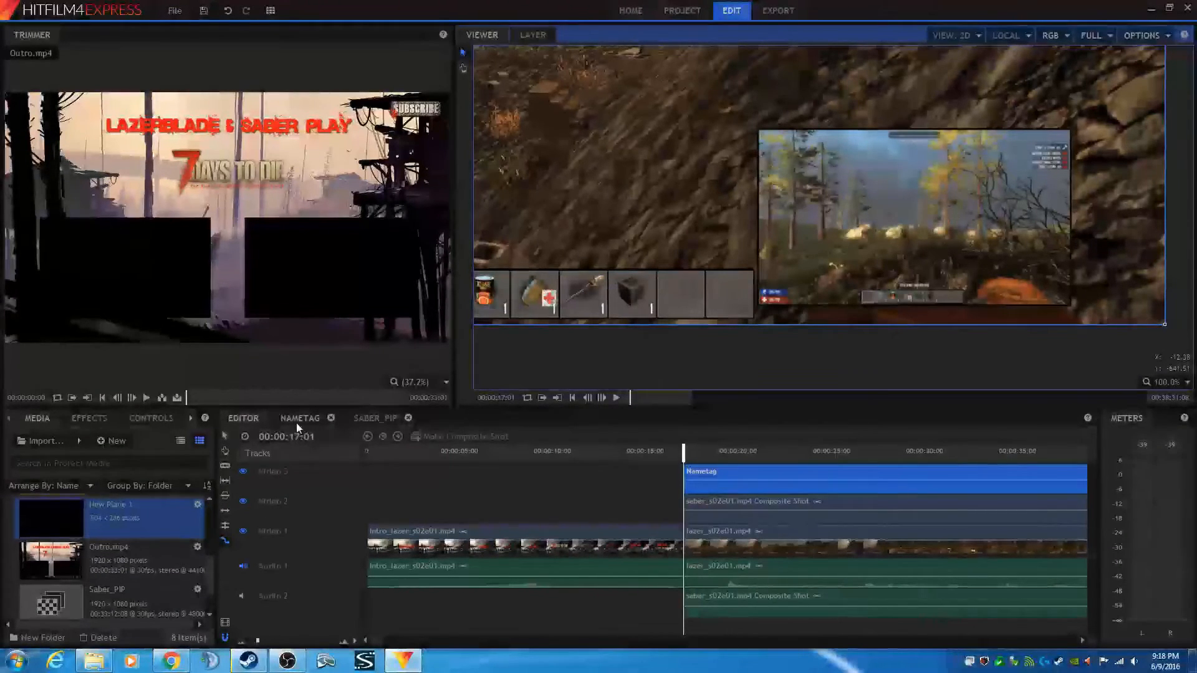
- Expand the plane layer's Transform in Saber_PIP and set its Position to 560, -380
left_click(375, 419)
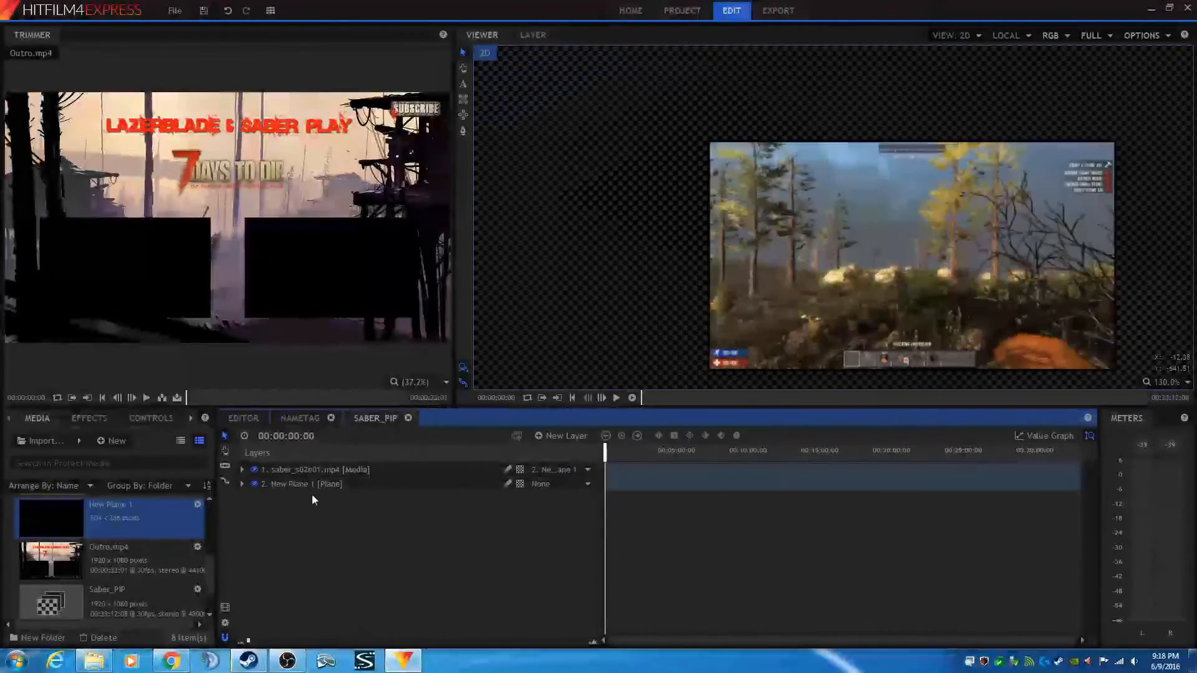
left_click(242, 485)
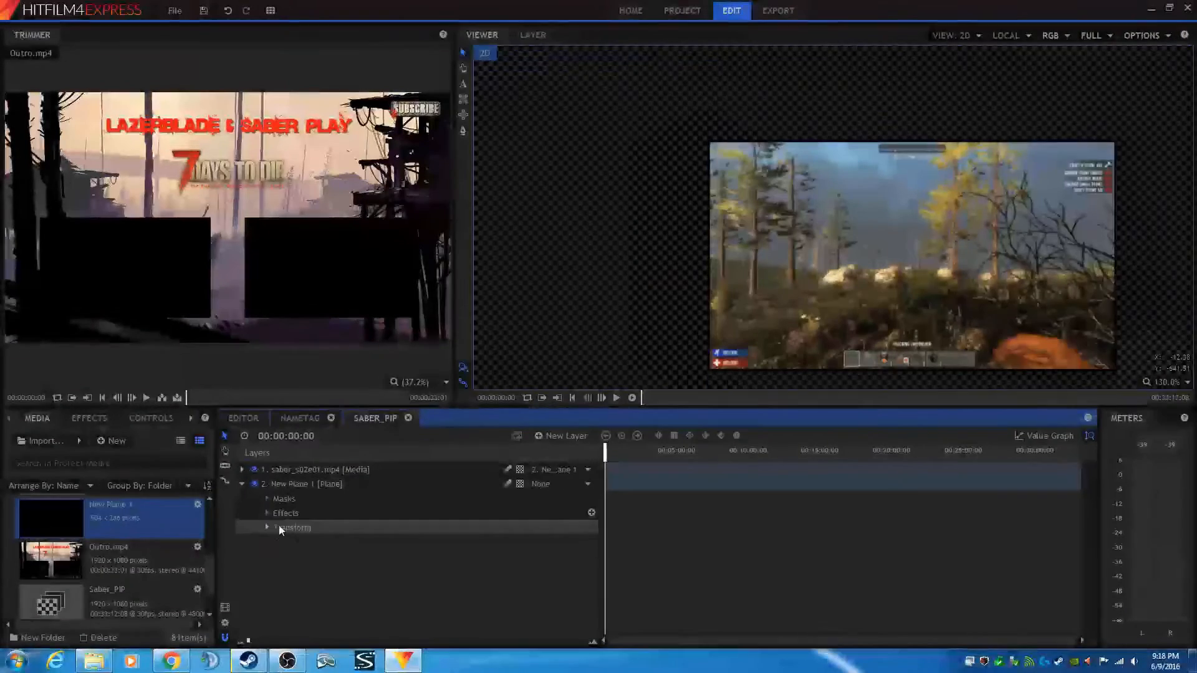
left_click(267, 527)
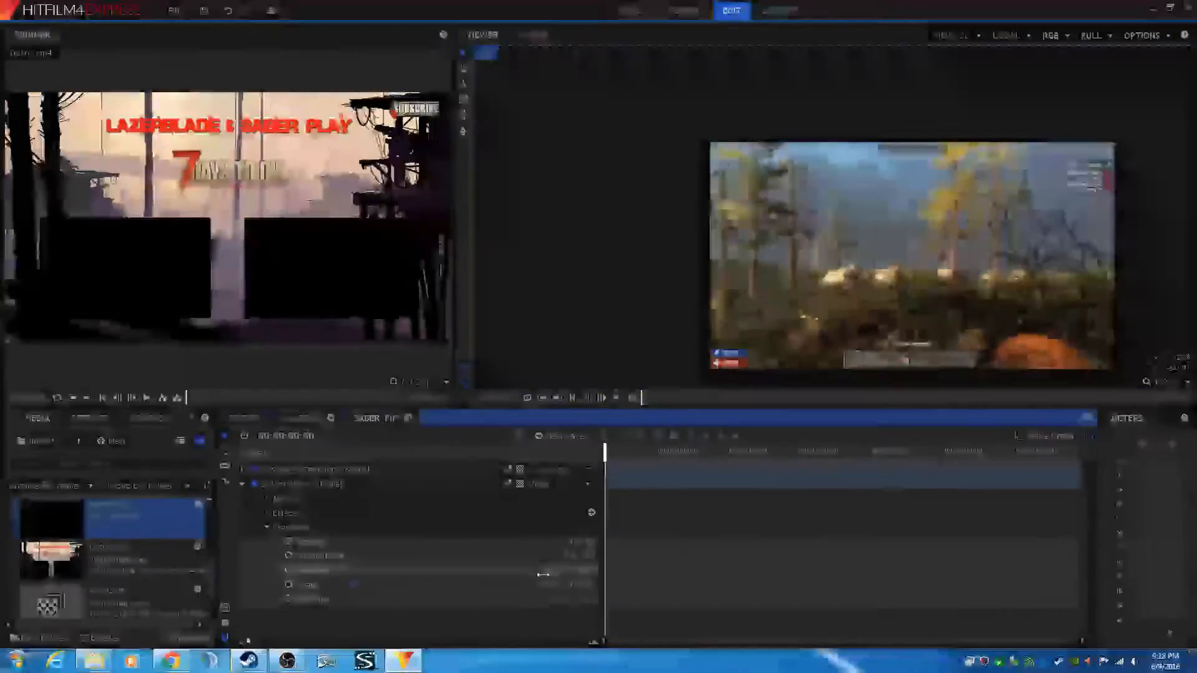
left_click(583, 571)
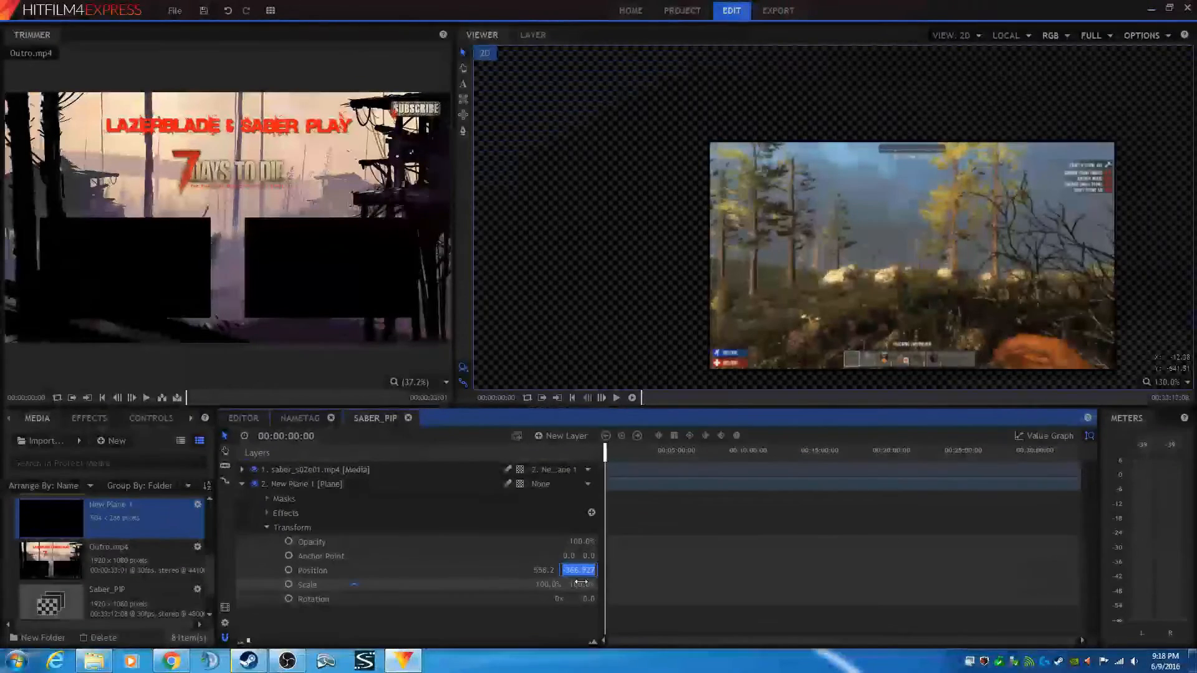
type("-380")
key("Return")
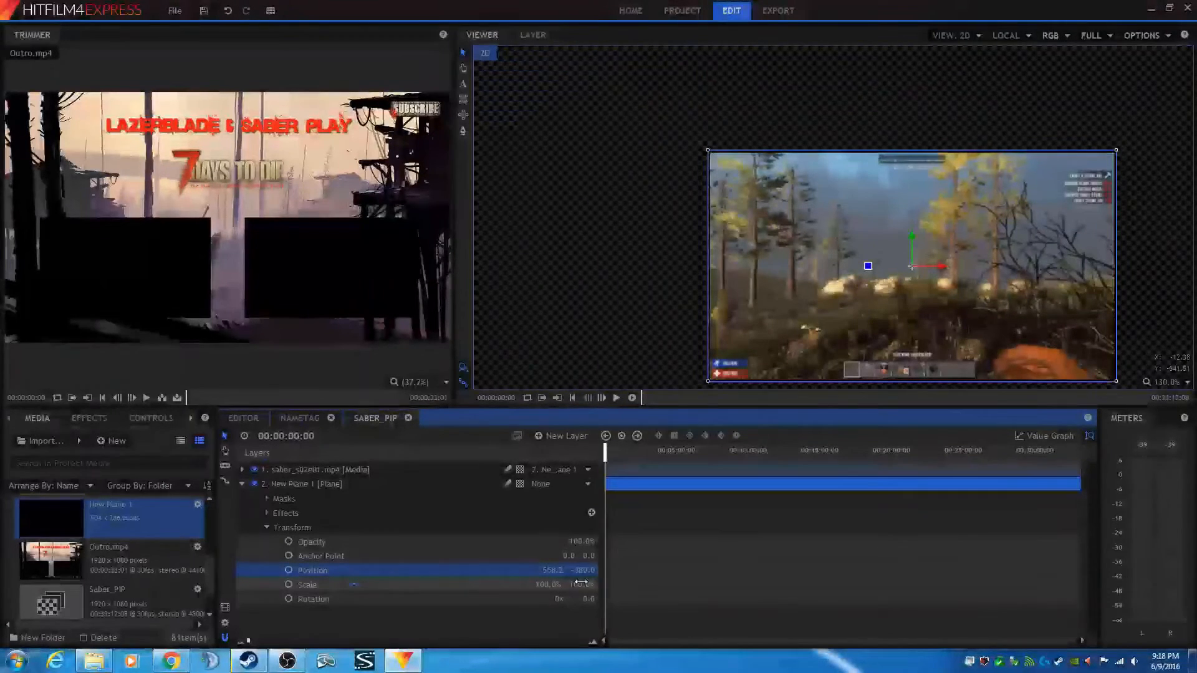
left_click(548, 571)
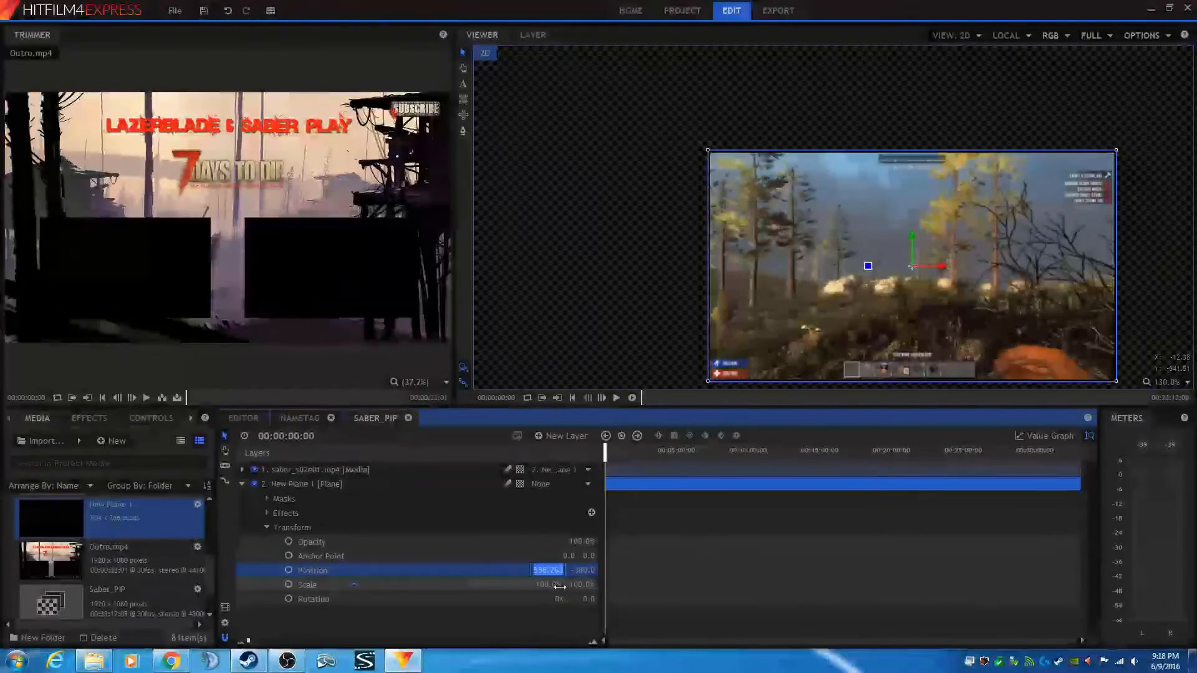
type("560")
key("Return")
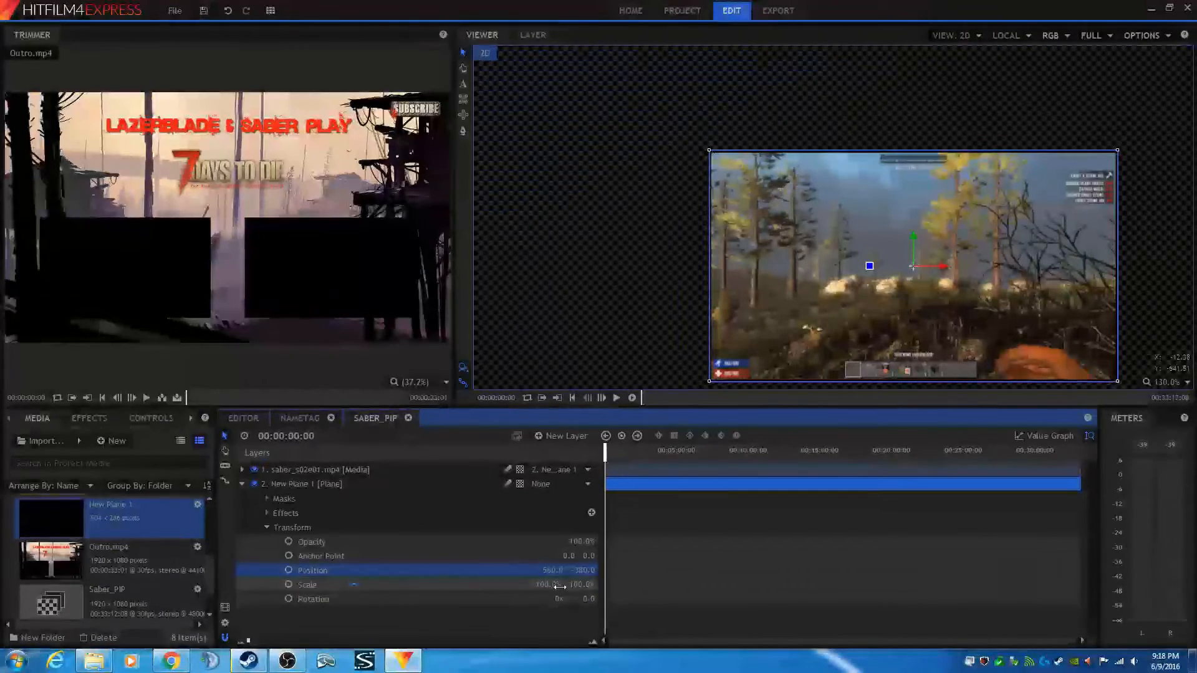
- Check the editor view, then re-enter and fine-tune the plane's vertical Position value in Saber_PIP
left_click(244, 422)
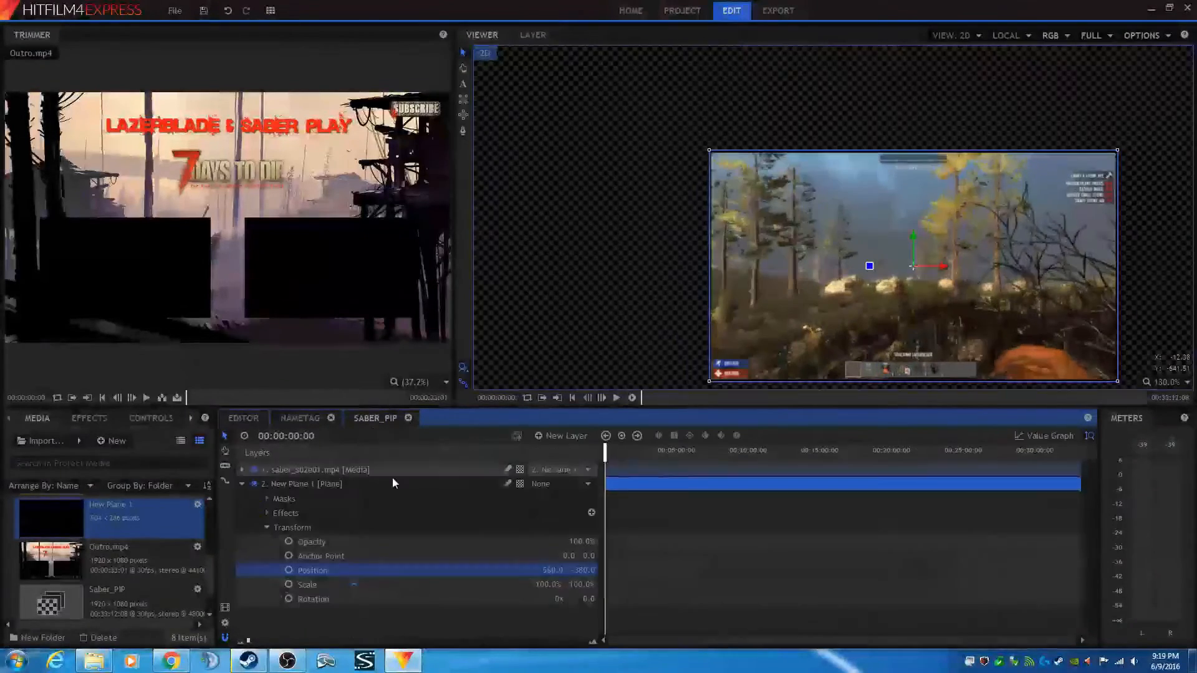
left_click(373, 418)
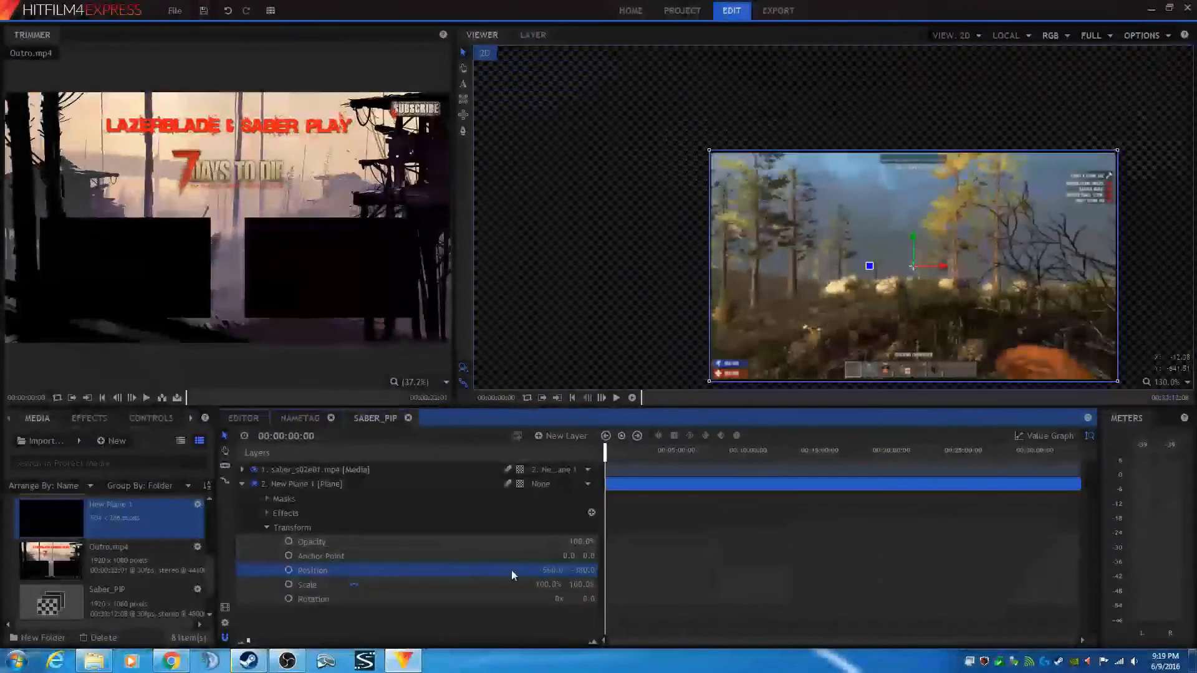
left_click(584, 570)
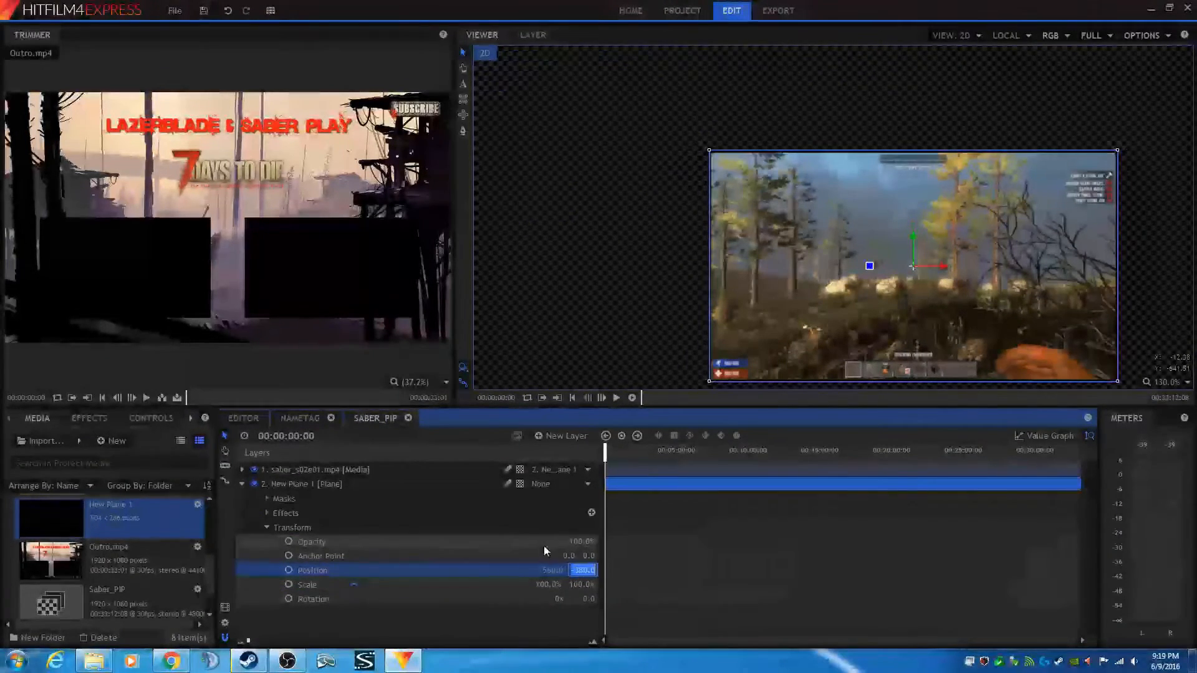
type("-80")
left_click(565, 571)
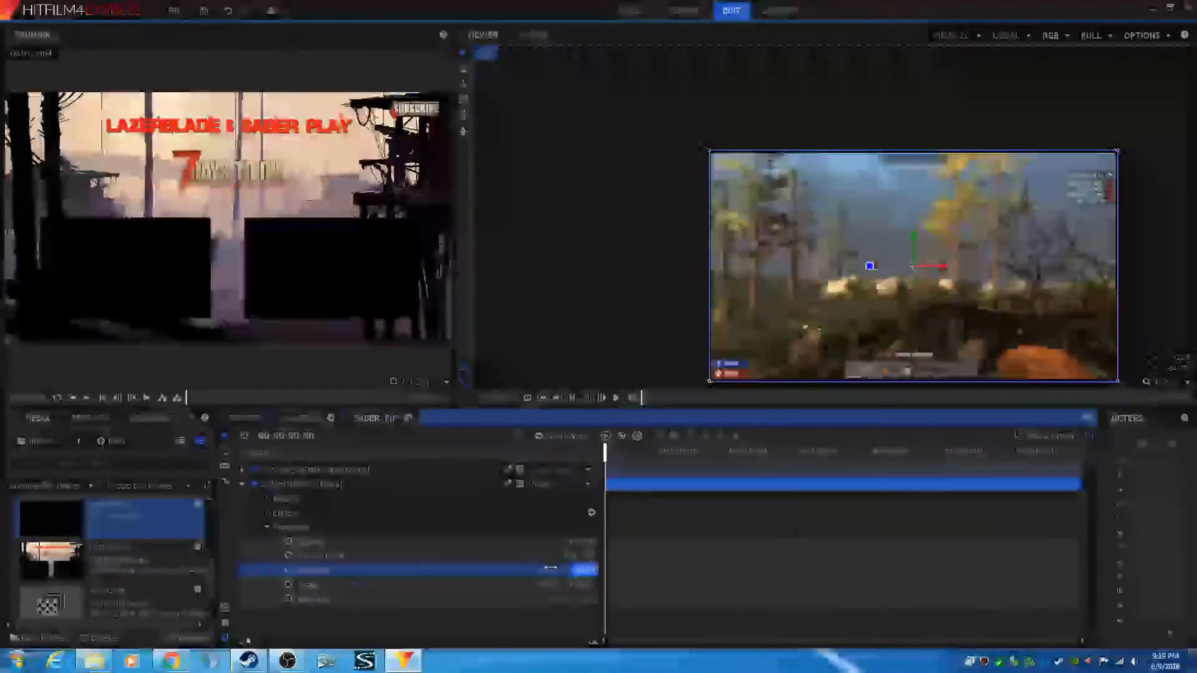
key("Return")
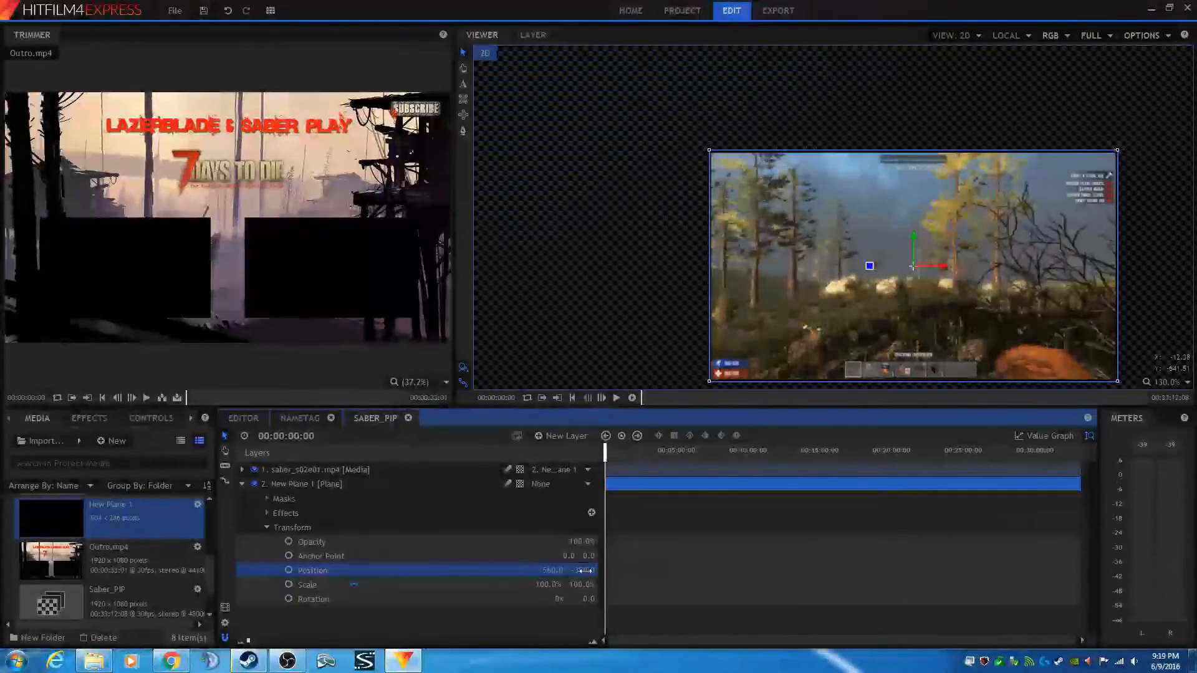
left_click_drag(585, 571, 581, 571)
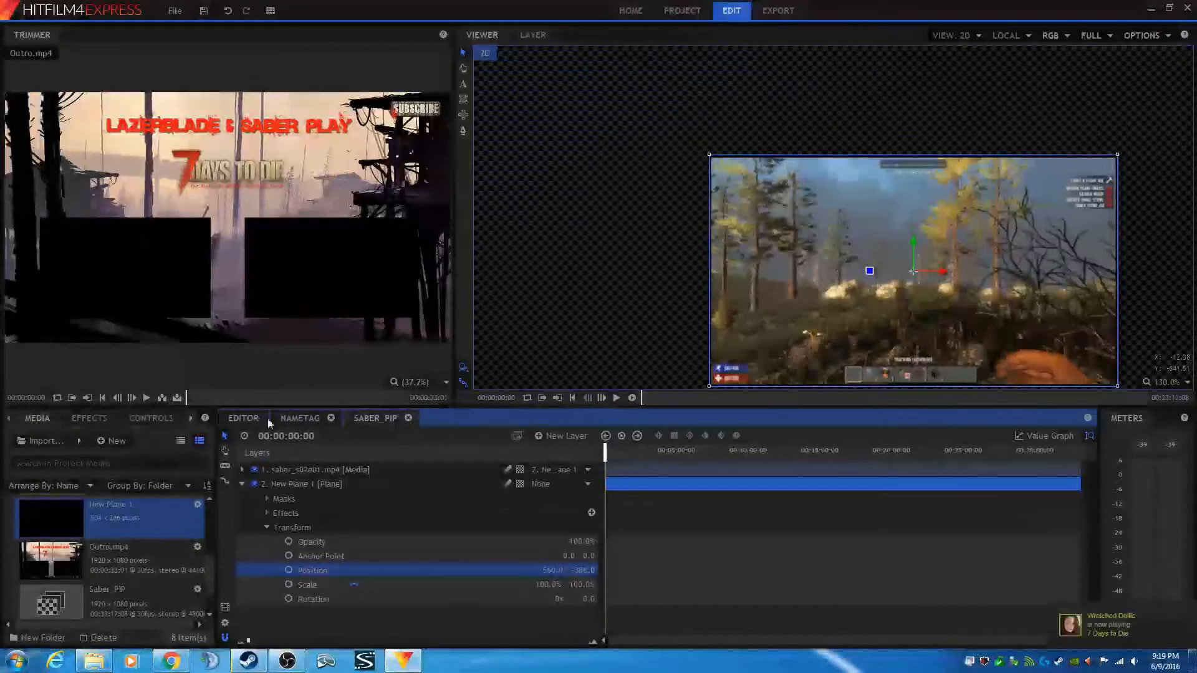
- Review the picture-in-picture result in the editor viewer, switching between the editor and Saber_PIP
left_click(244, 419)
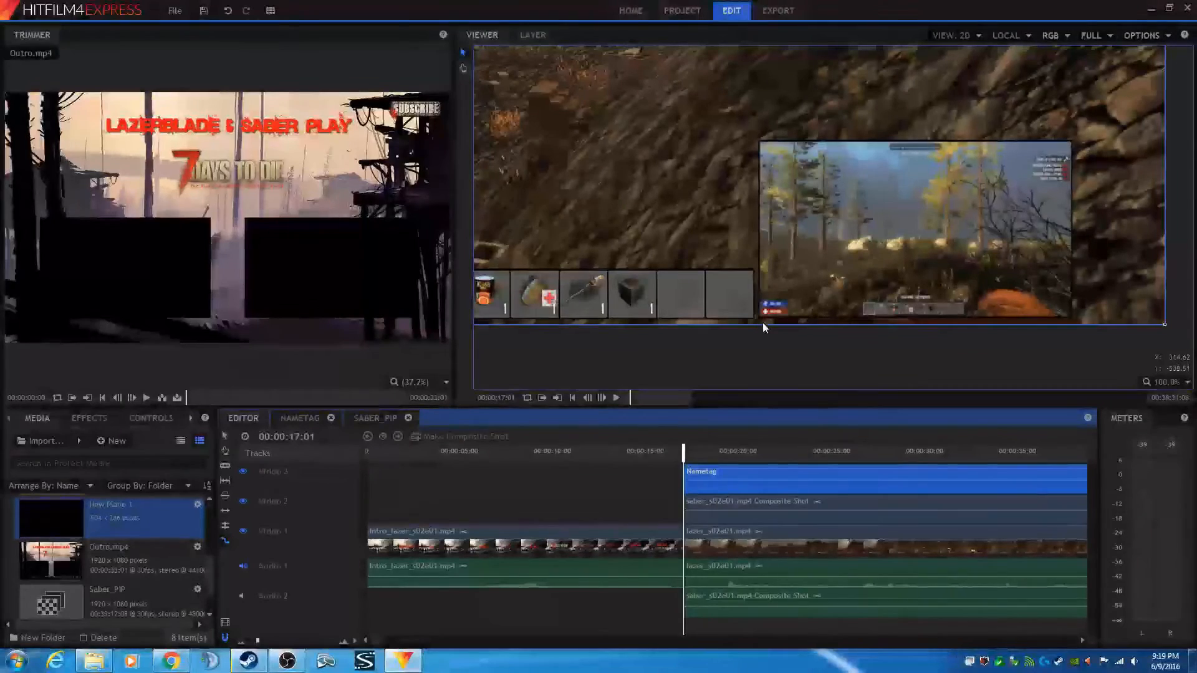
left_click(369, 417)
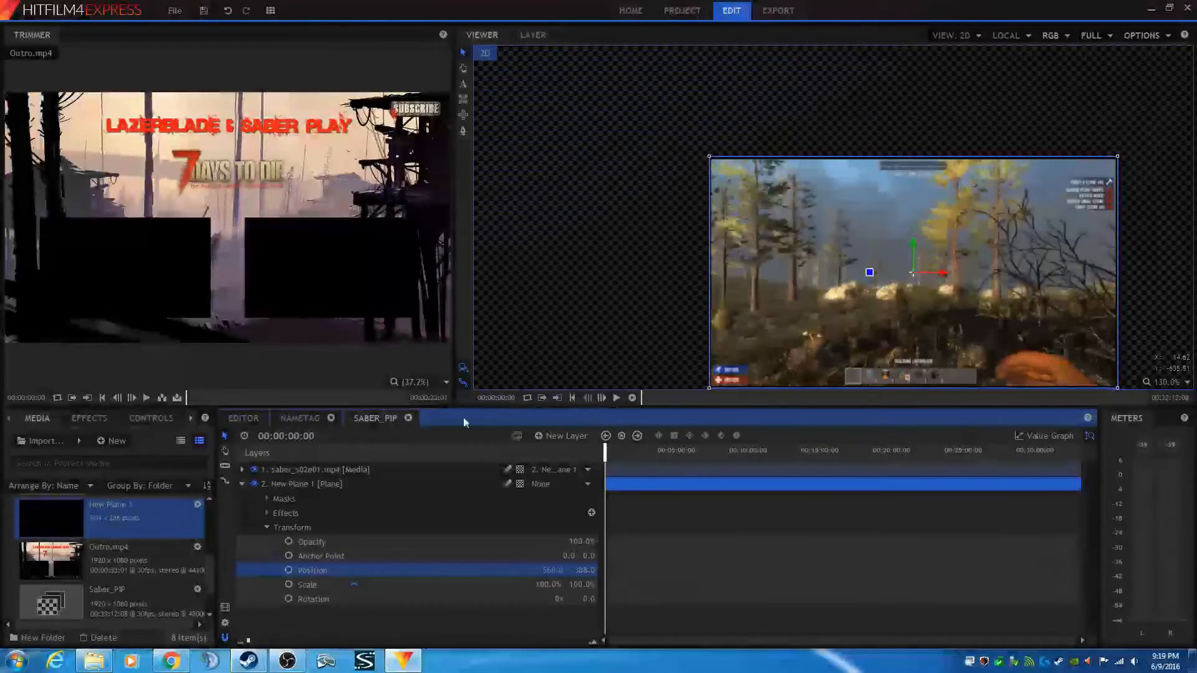
left_click(245, 417)
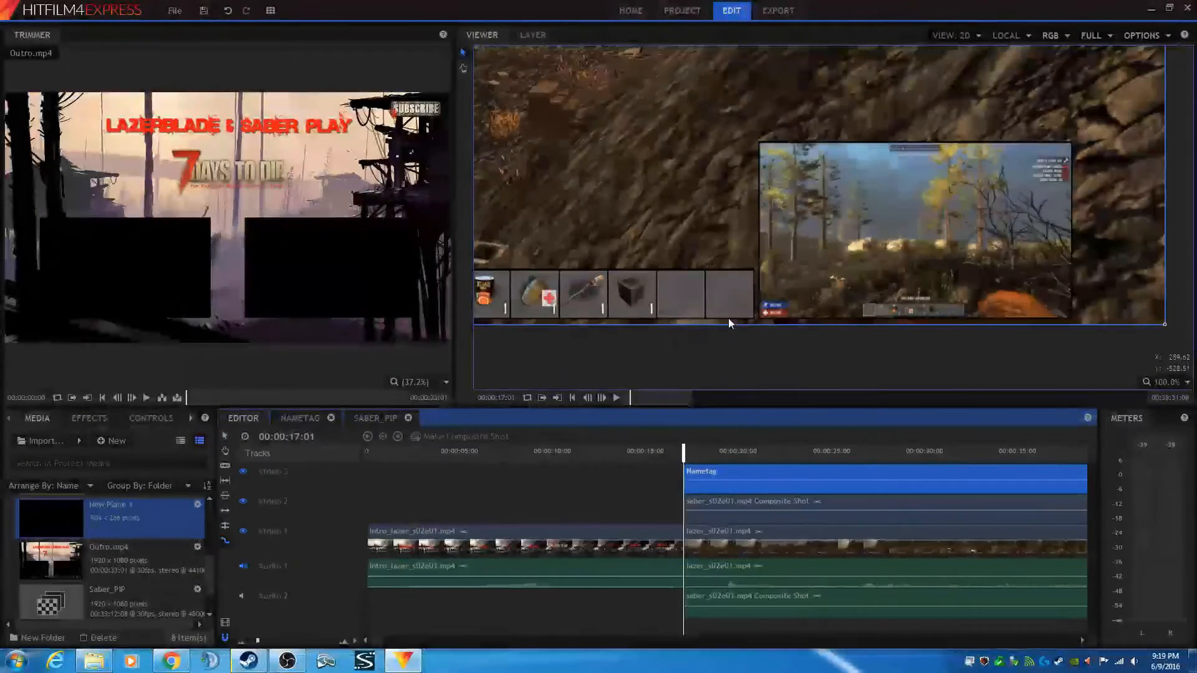
scroll(670, 190, "down", 2)
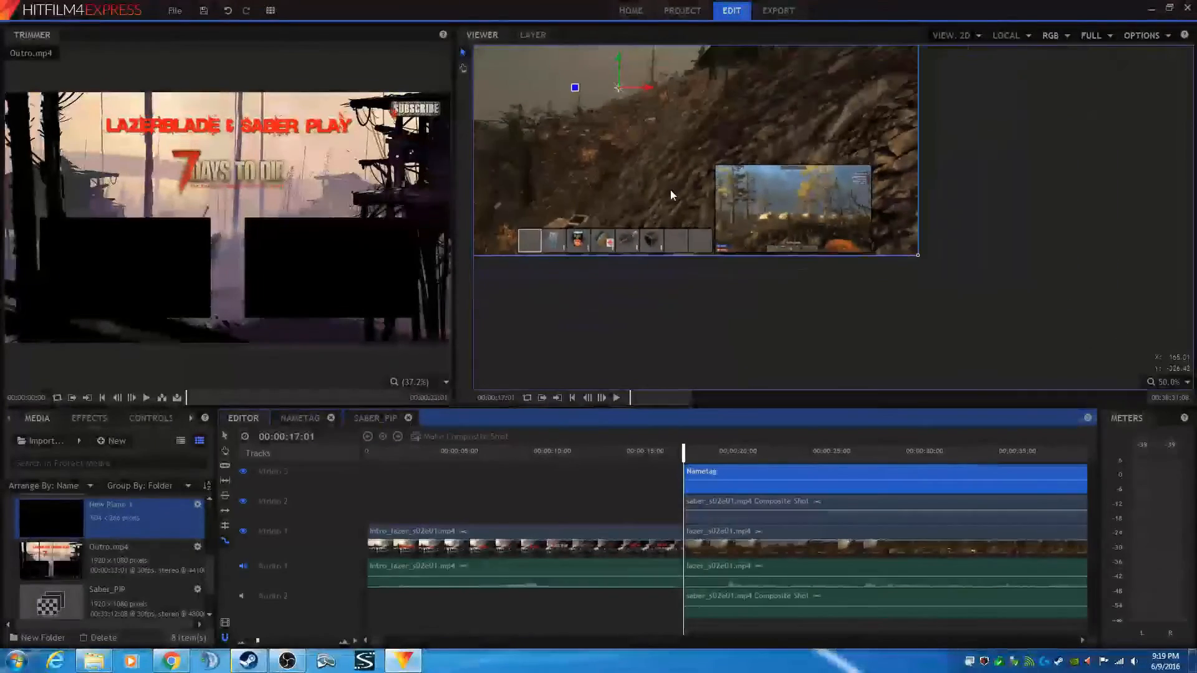
left_click_drag(623, 150, 794, 234)
scroll(817, 261, "down", 1)
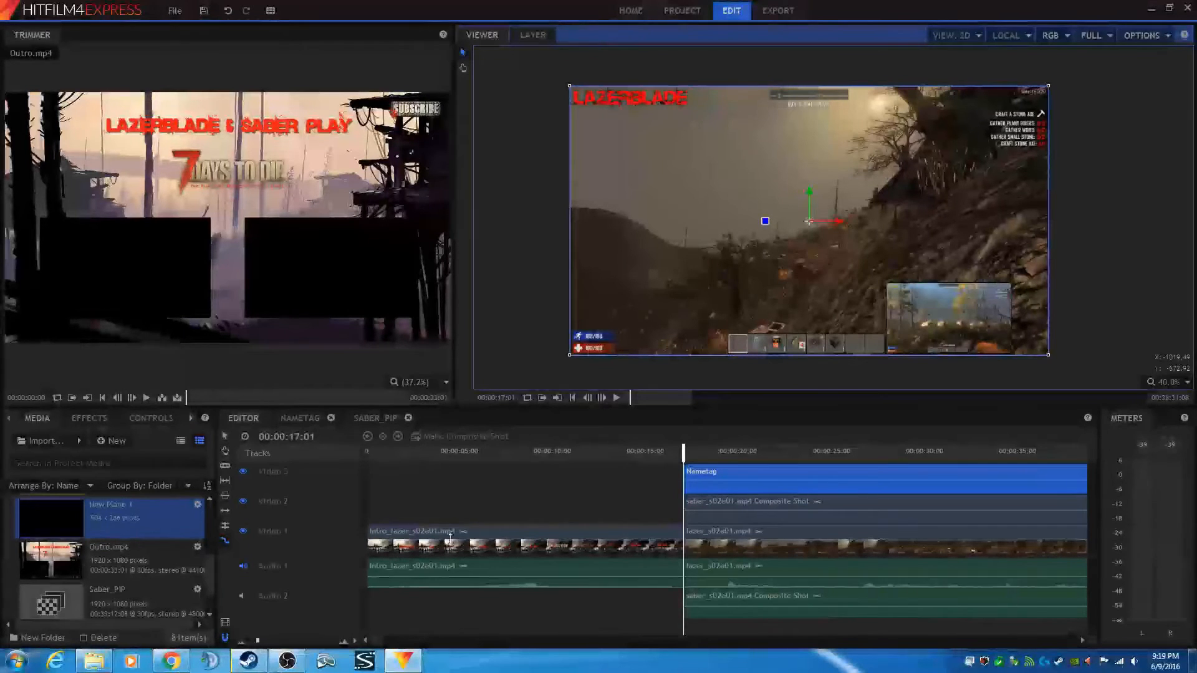
- Move to the end of the timeline and make the Outro.mp4 clip into a composite shot
left_click_drag(377, 644, 985, 645)
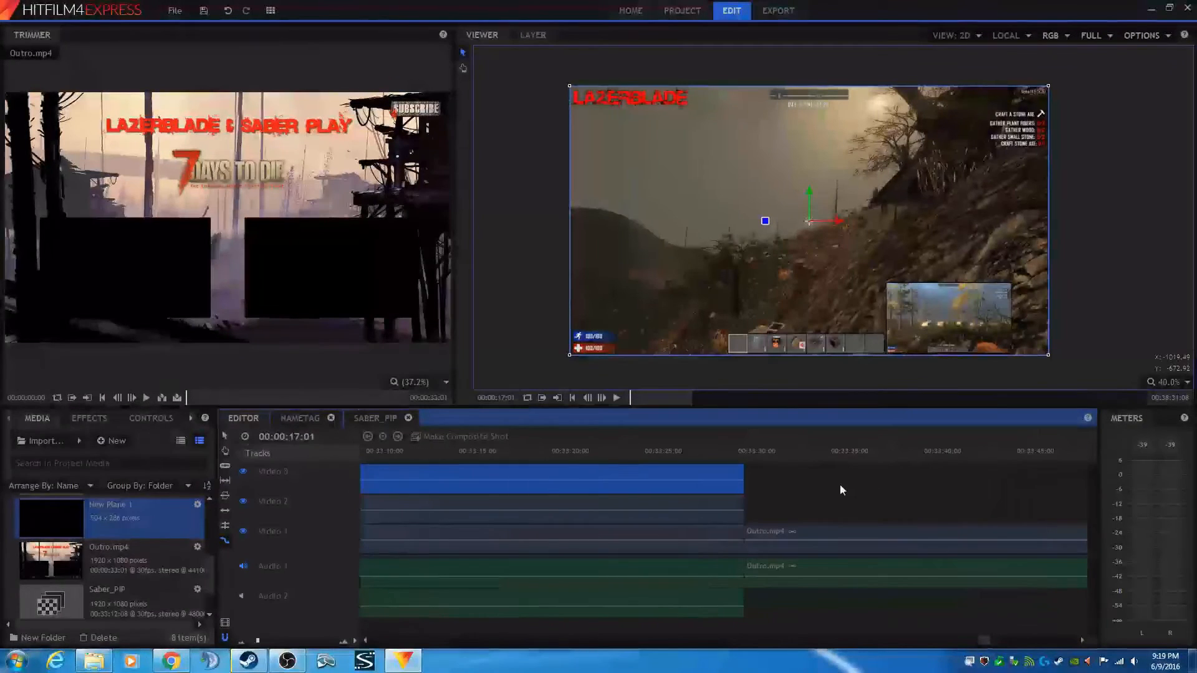
left_click(750, 456)
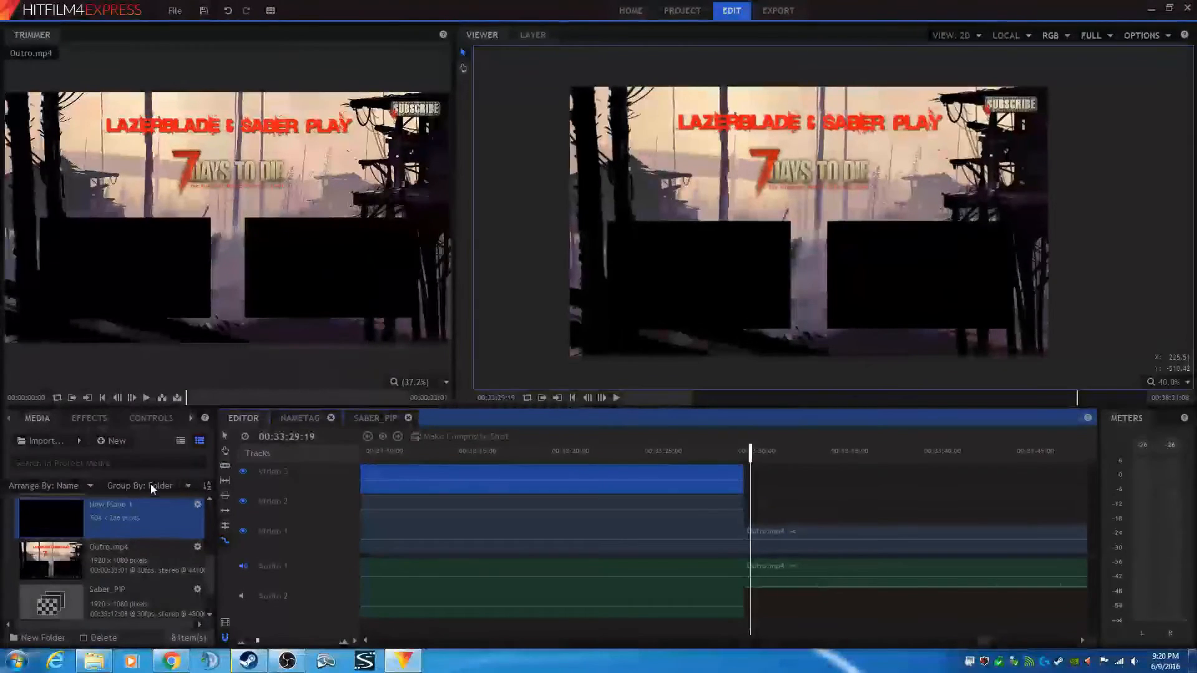
scroll(125, 572, "down", 1)
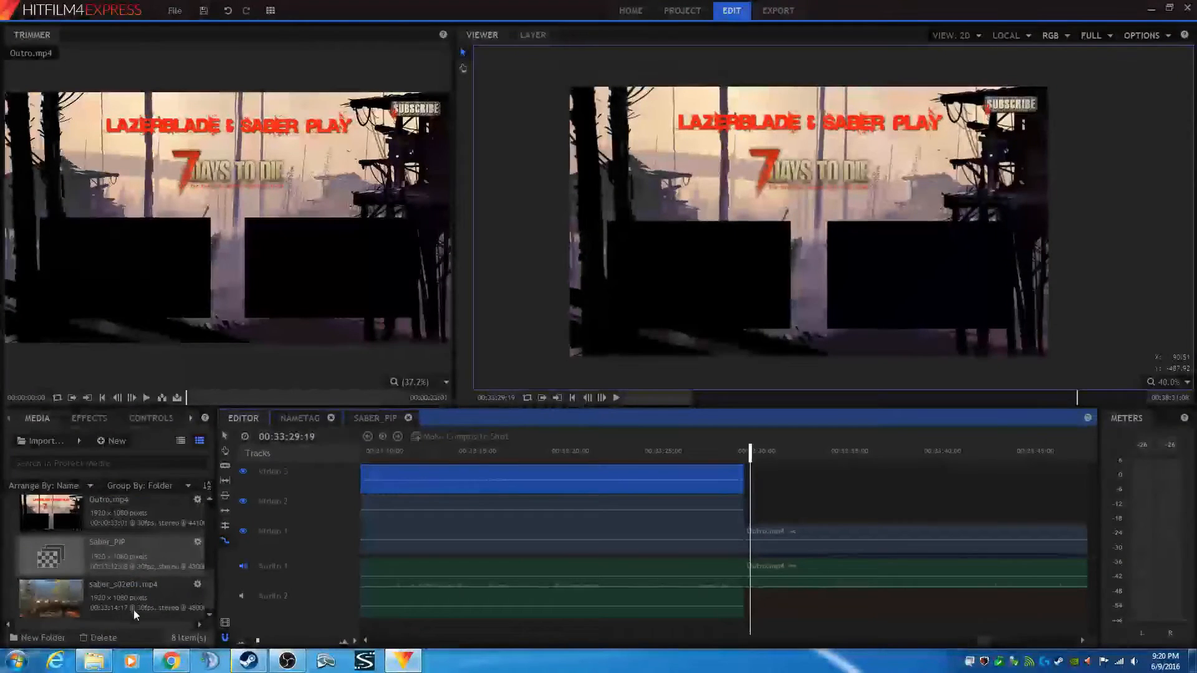
left_click(134, 597)
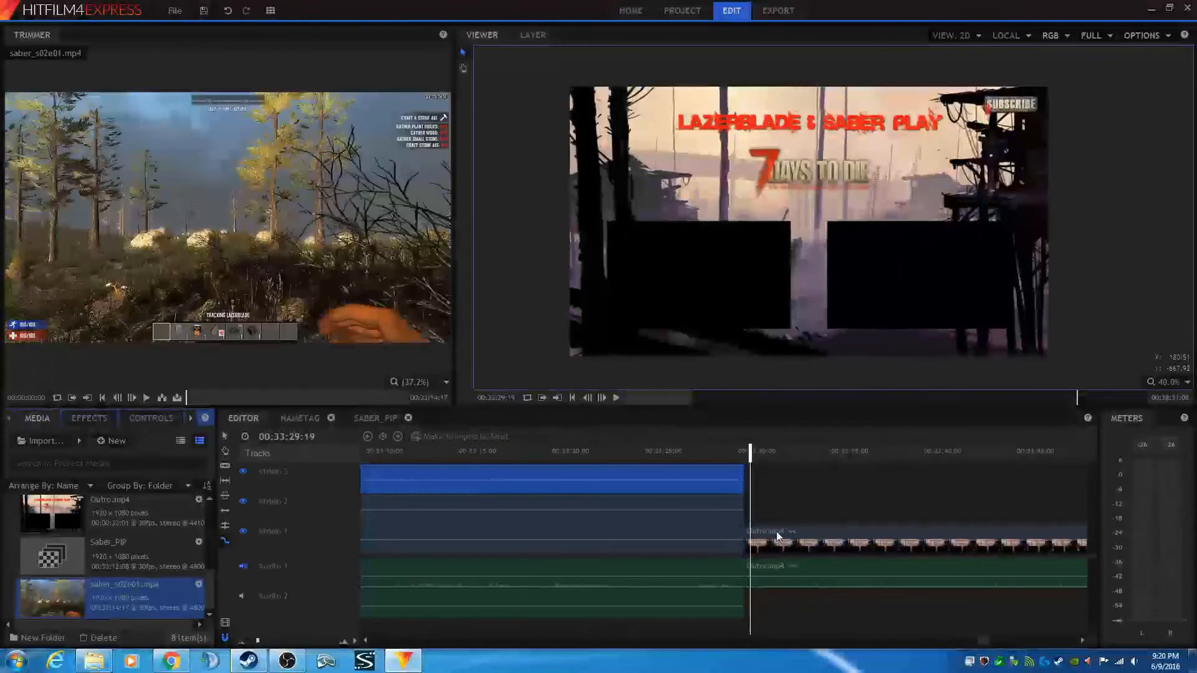
left_click(776, 531)
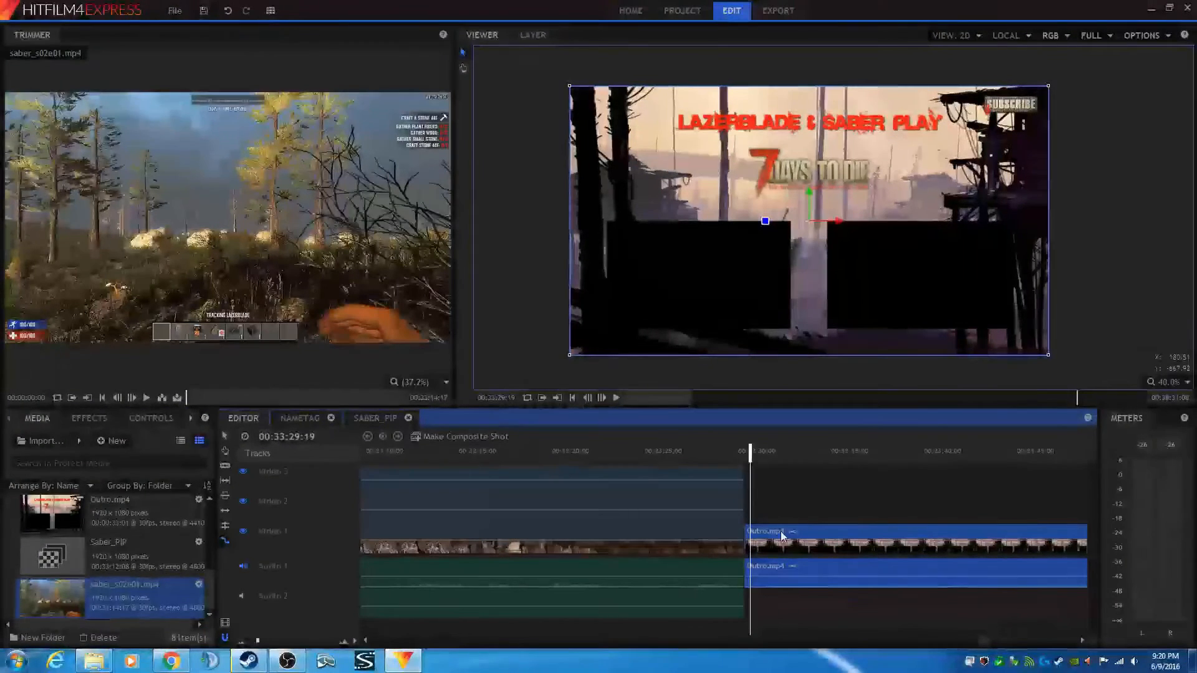
right_click(783, 535)
left_click(818, 440)
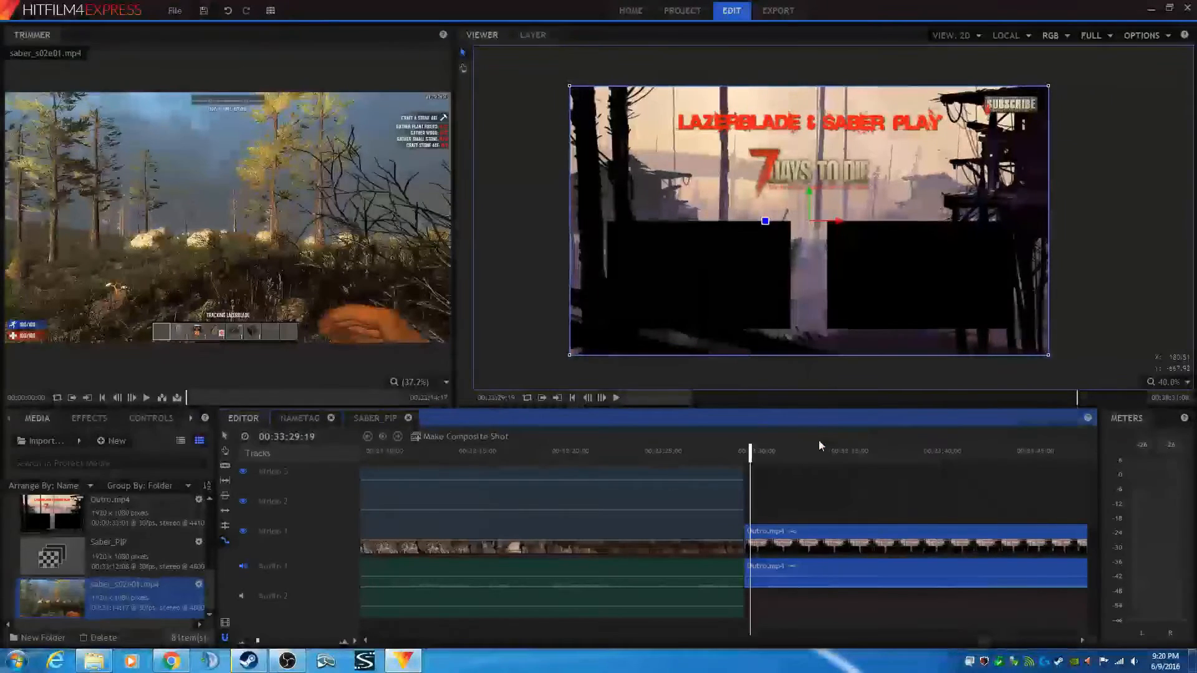
left_click(639, 331)
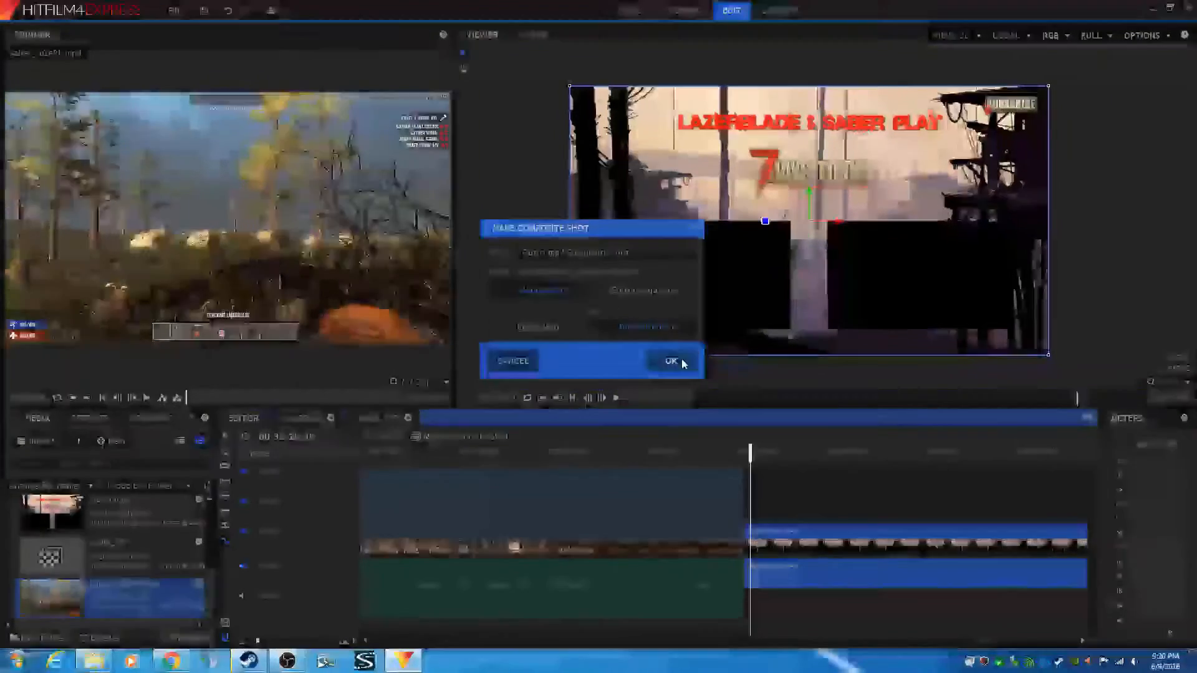
left_click(677, 360)
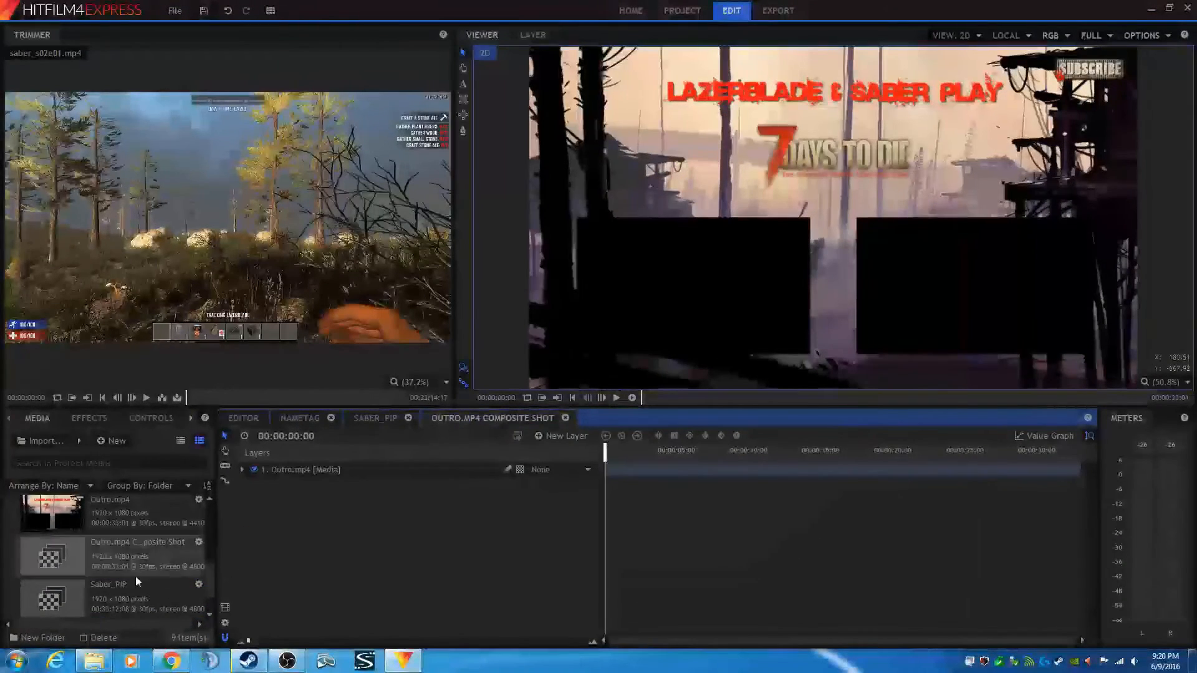
- Rename the new outro composite shot in the media panel as Outtro_Comp
left_click(121, 548)
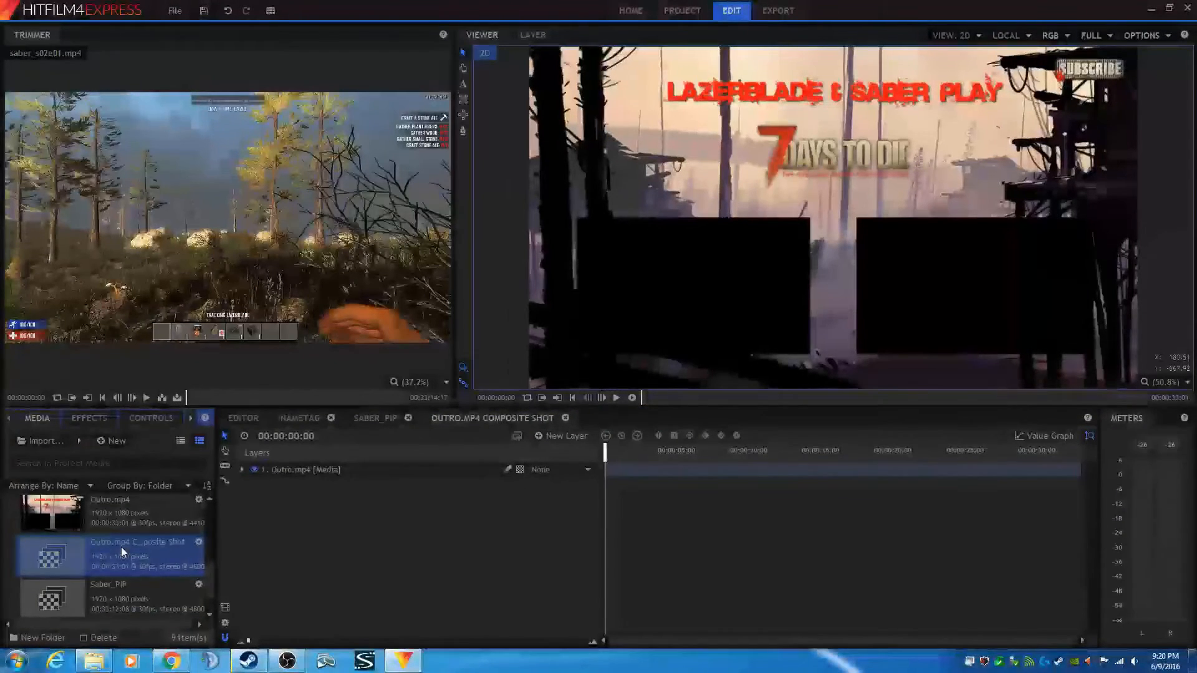
right_click(121, 548)
left_click(152, 469)
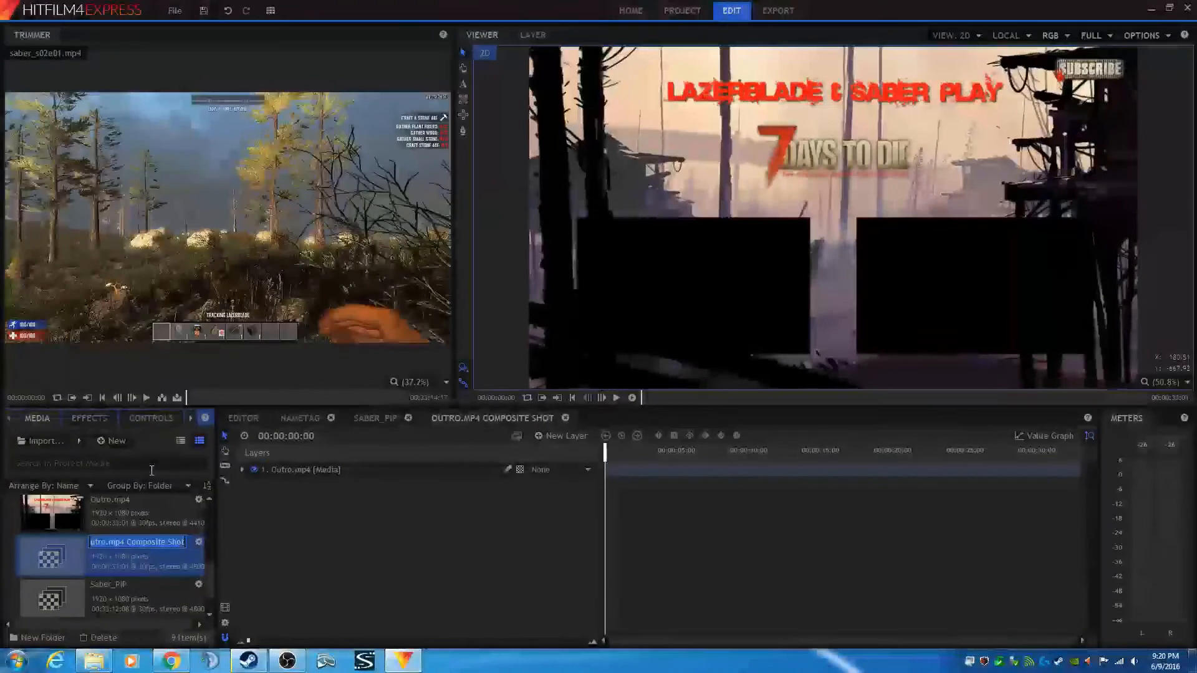
type("Outtro_")
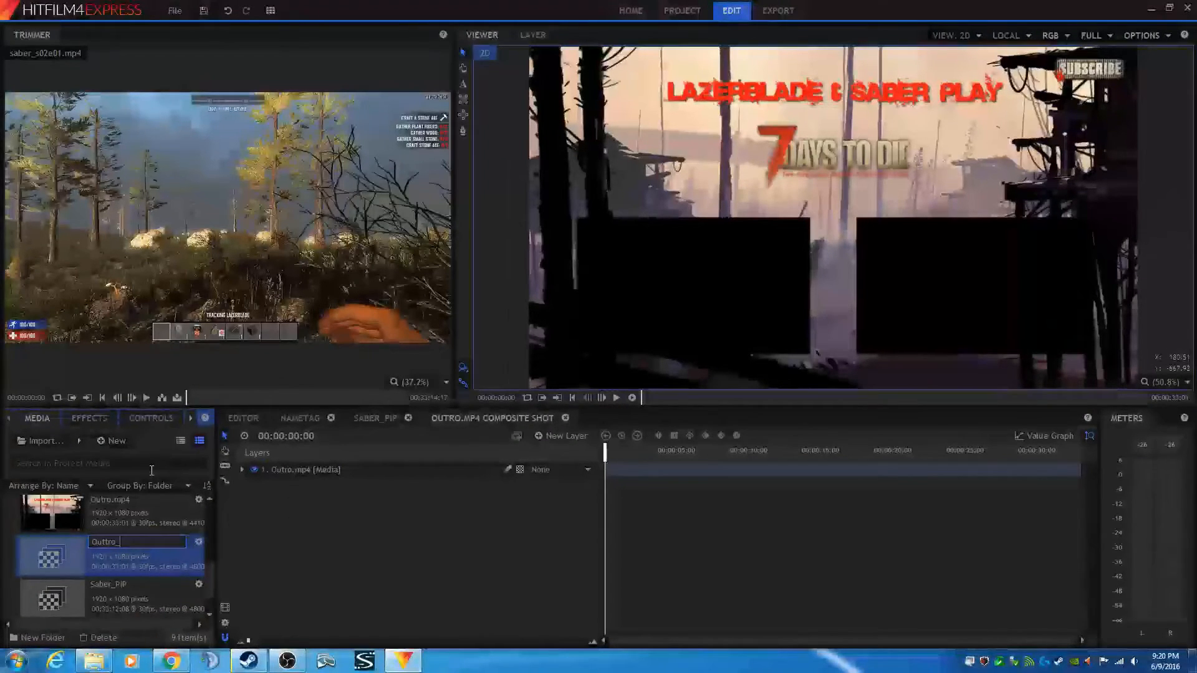
type("Comp")
key("Return")
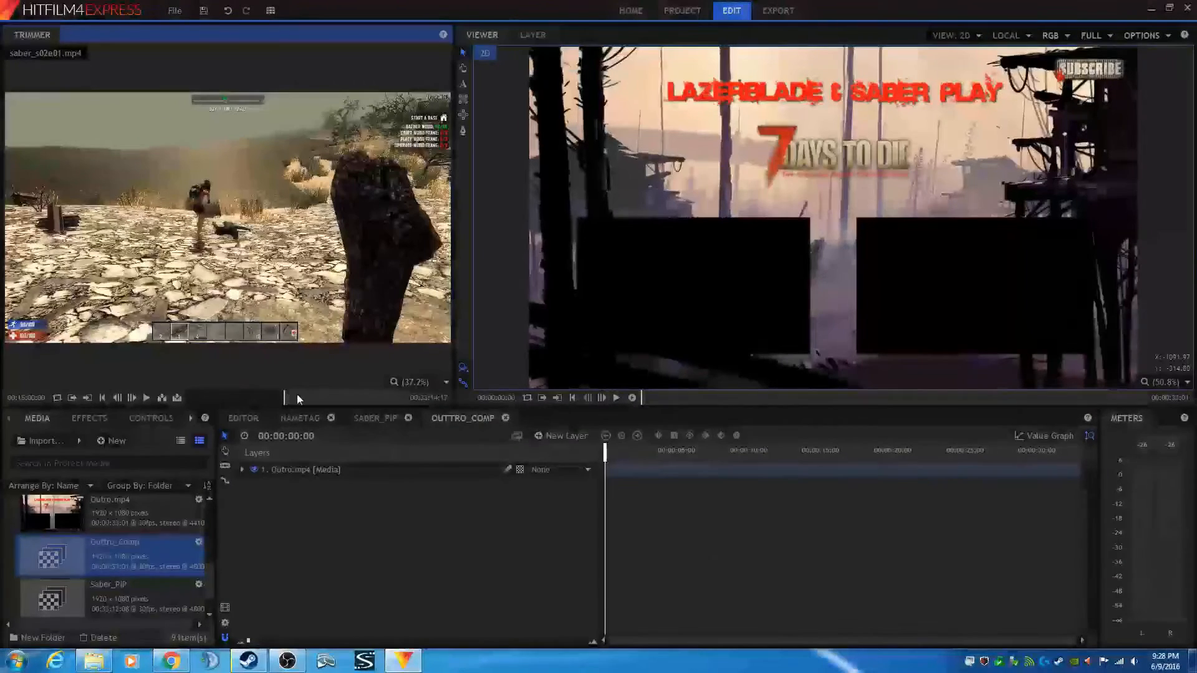
- Scrub through the saber_s02e01.mp4 footage in the trimmer
mouse_move(314, 395)
scroll(313, 394, "up", 5)
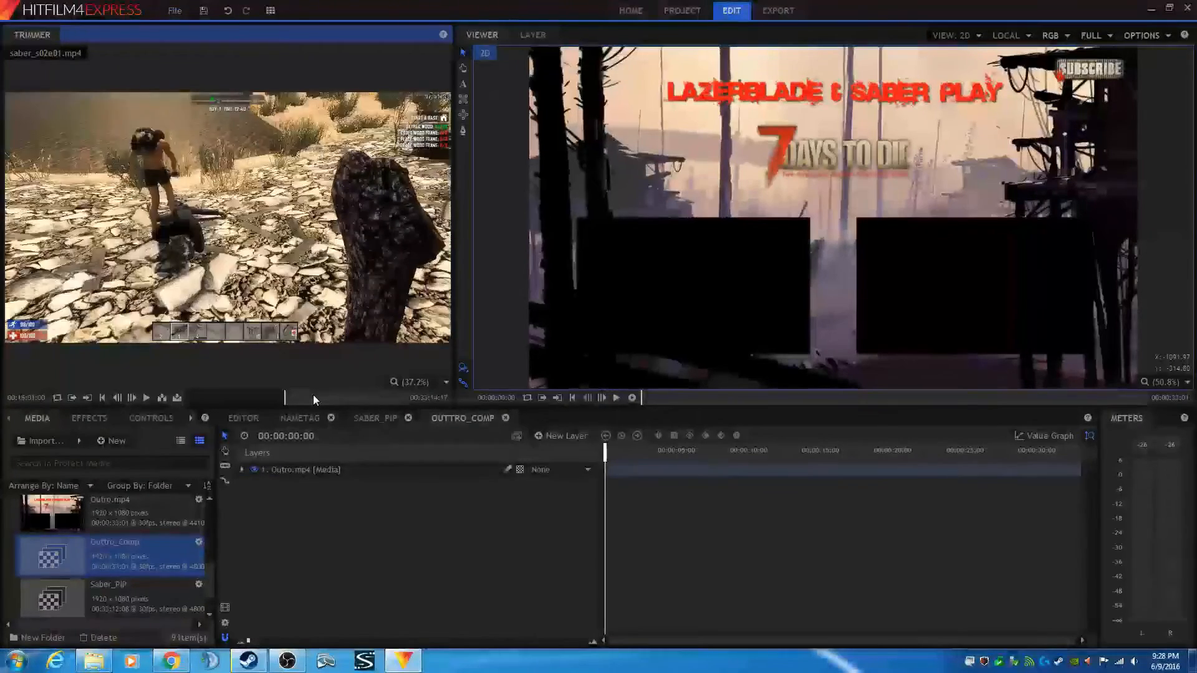
scroll(313, 394, "up", 4)
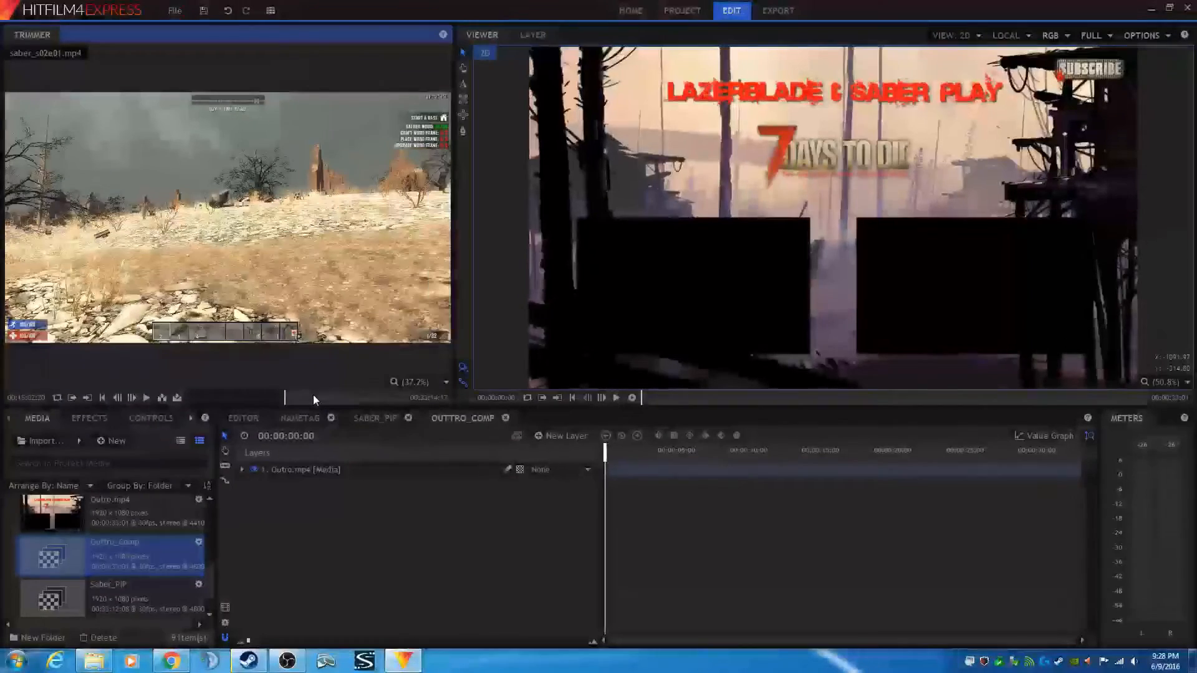
scroll(313, 395, "up", 3)
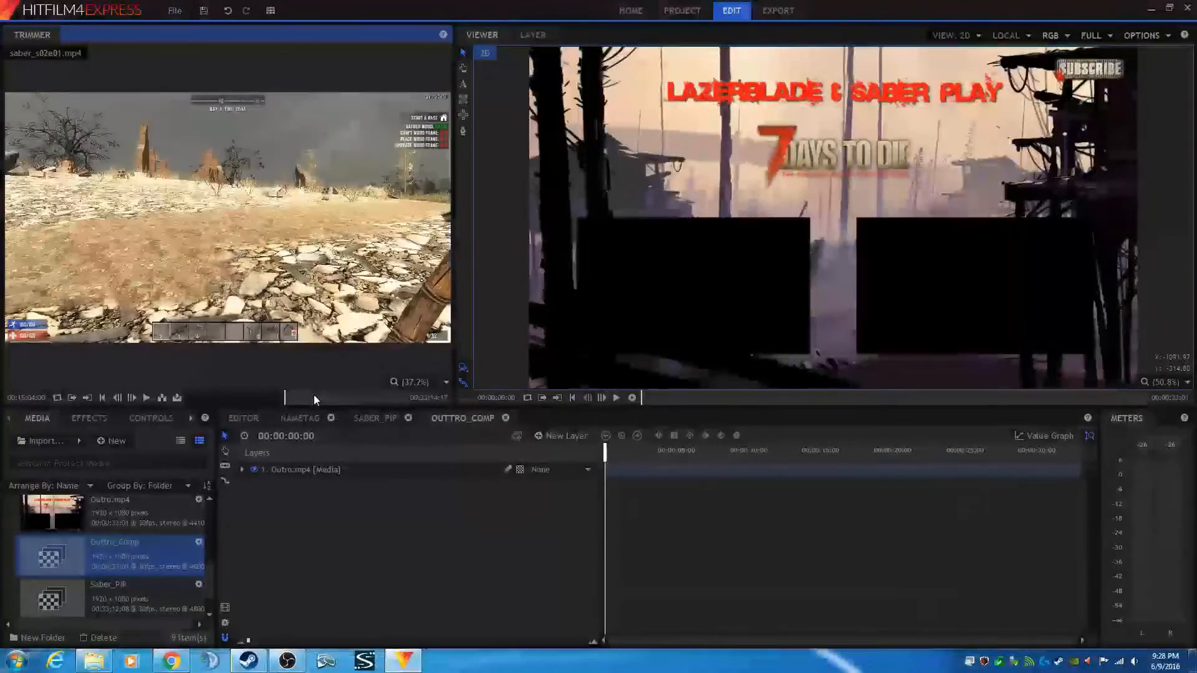
scroll(313, 395, "up", 1)
scroll(314, 395, "up", 6)
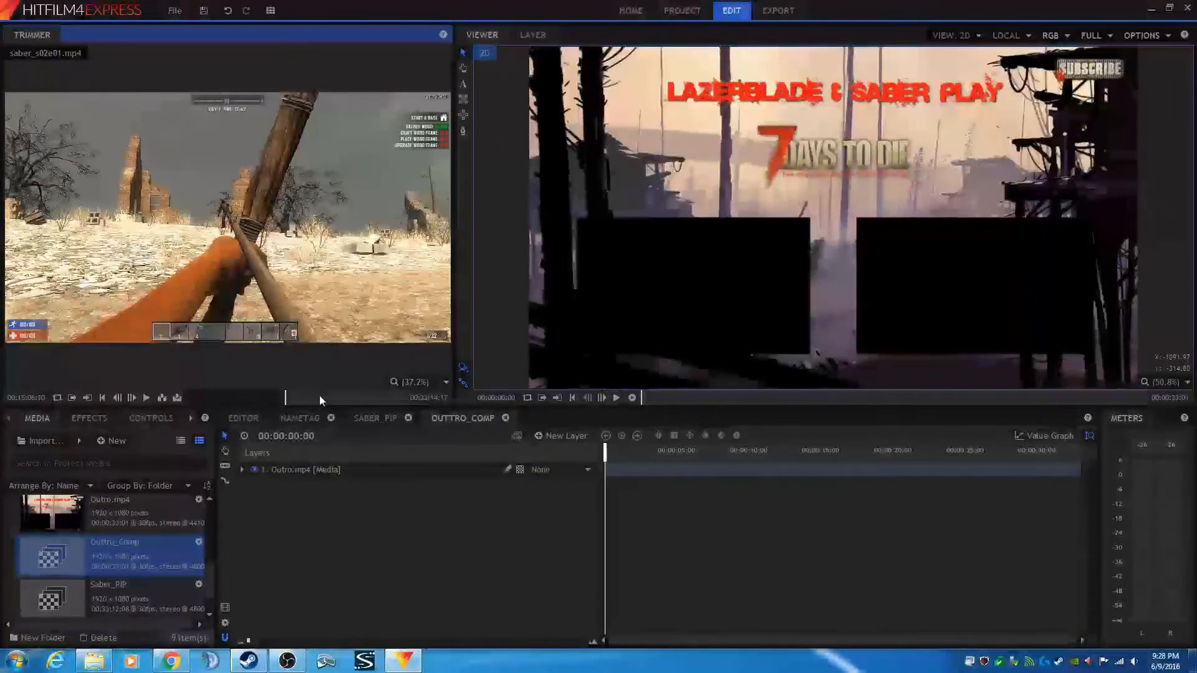
scroll(332, 397, "up", 5)
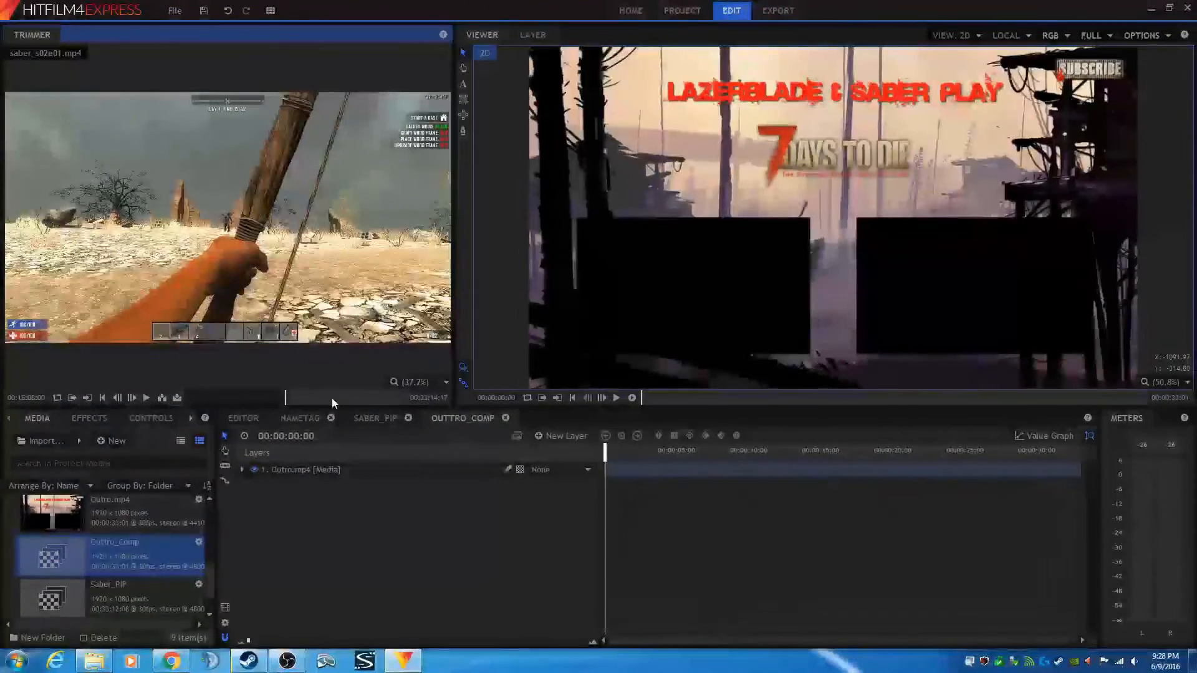
scroll(332, 397, "up", 3)
scroll(332, 398, "up", 3)
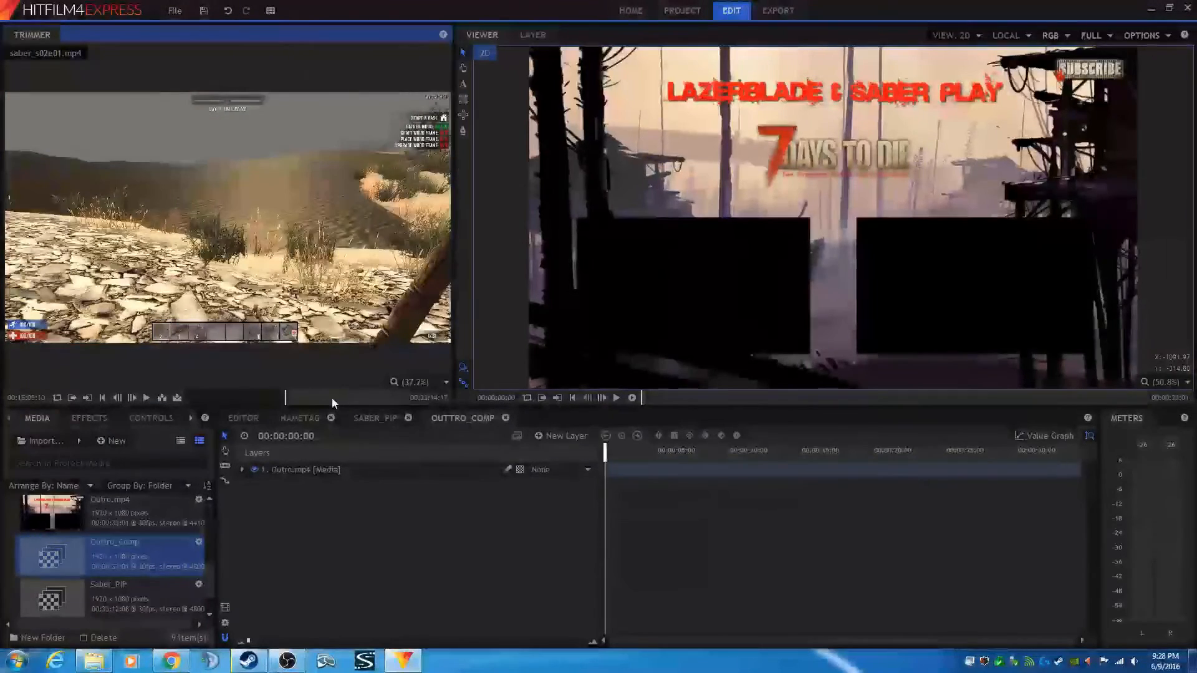
scroll(332, 398, "up", 5)
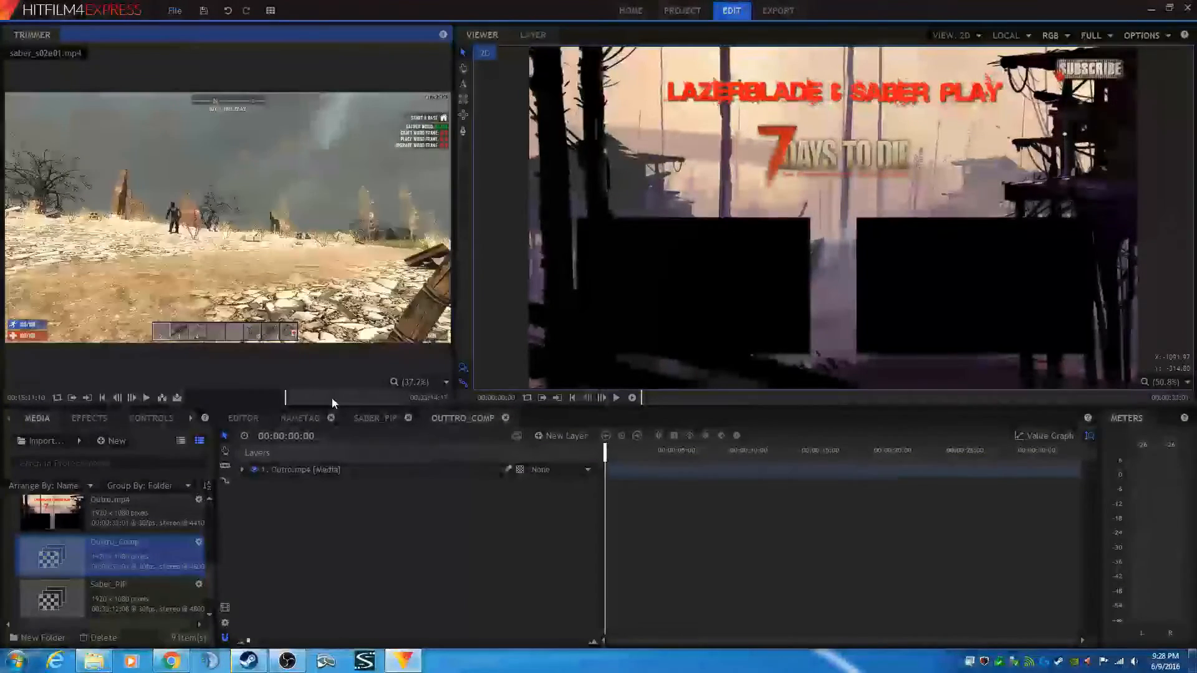
scroll(332, 398, "up", 3)
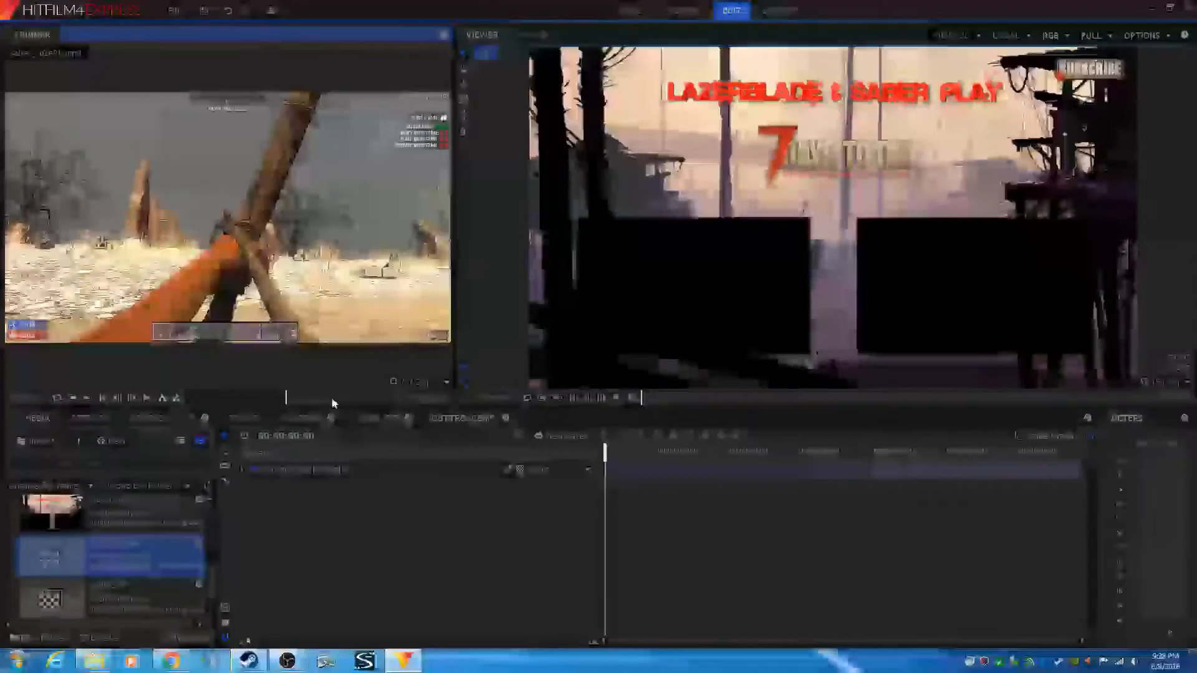
scroll(331, 397, "up", 5)
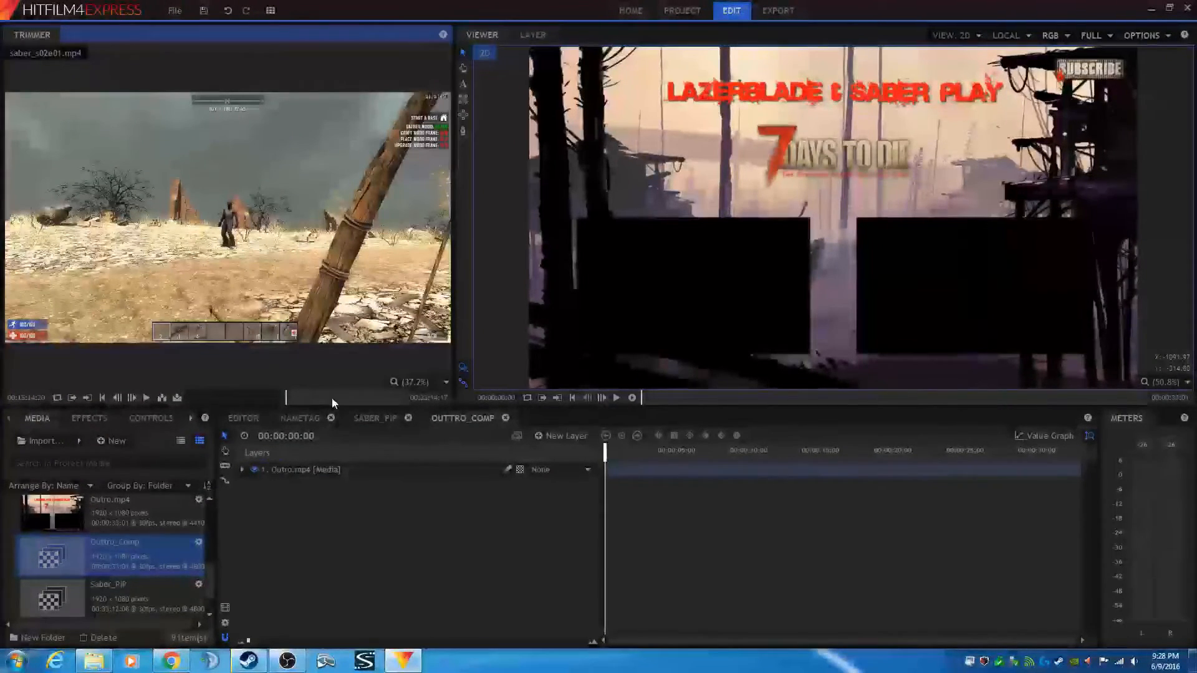
scroll(332, 398, "up", 12)
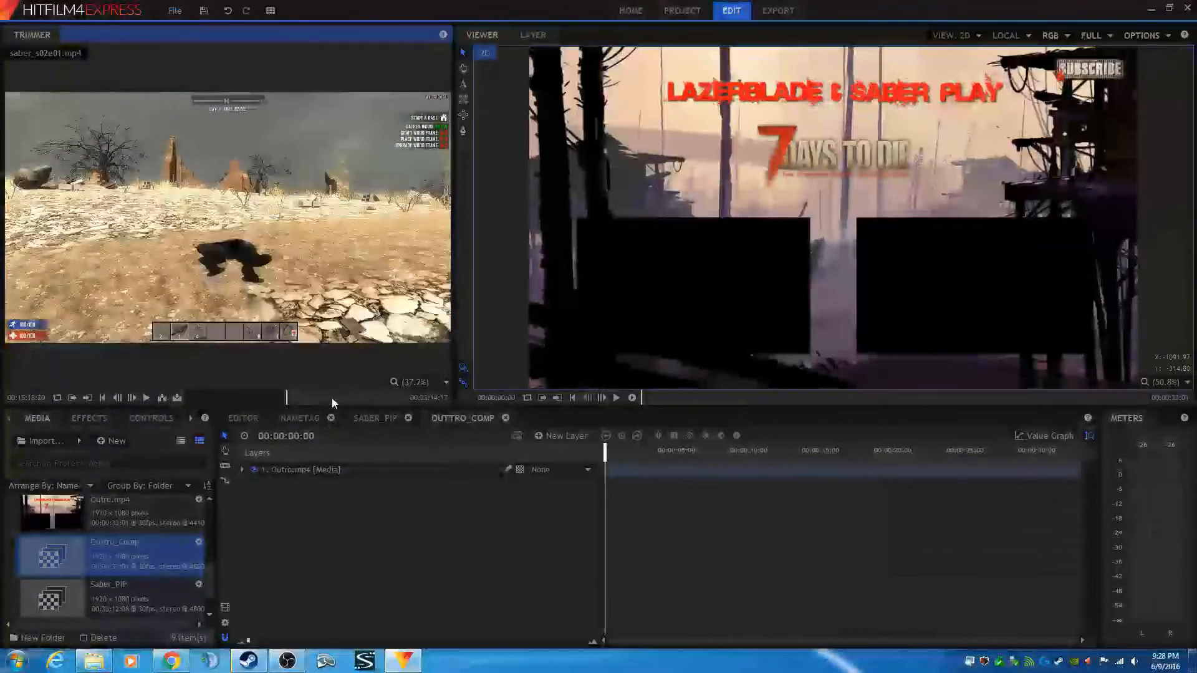
scroll(332, 398, "up", 3)
scroll(332, 398, "up", 2)
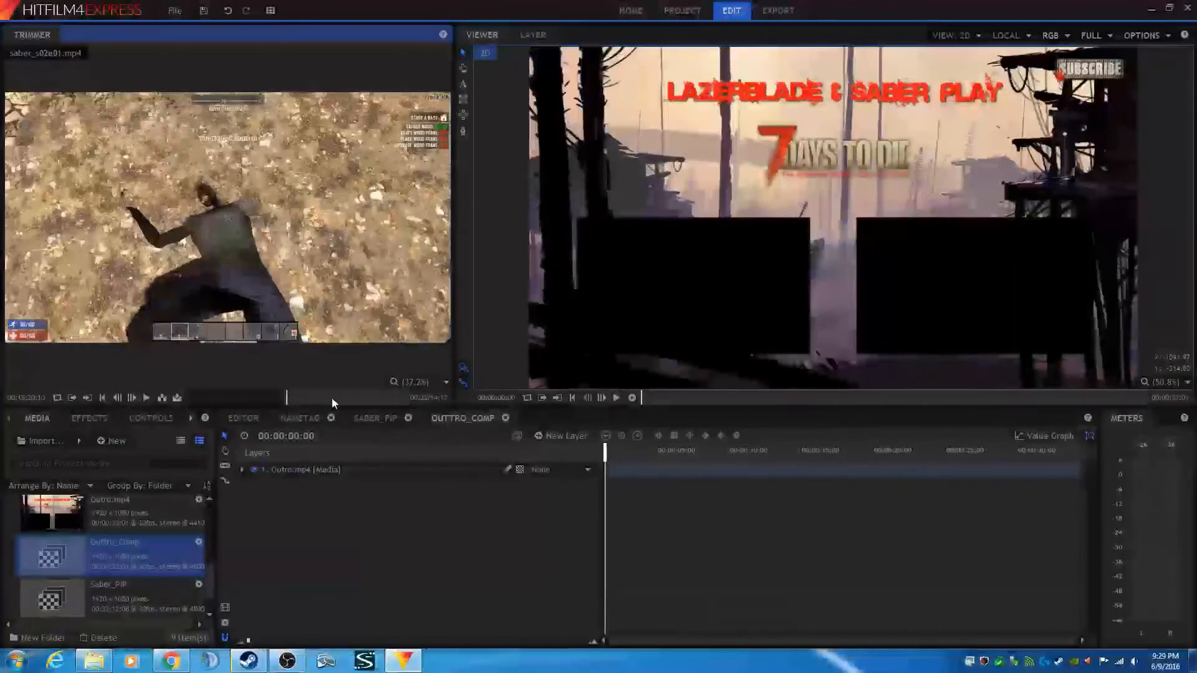
scroll(332, 398, "up", 5)
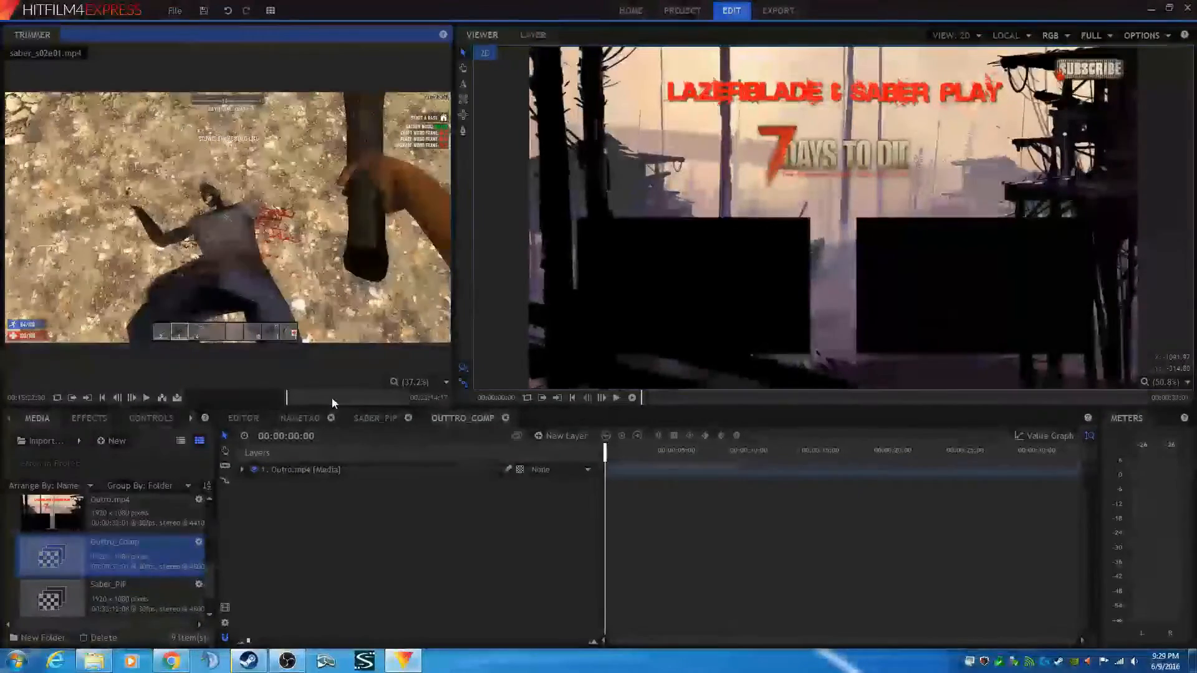
- Insert the saber_s02e01.mp4 clip from the current trimmer frame into the Outtro_Comp composite shot
scroll(332, 398, "up", 2)
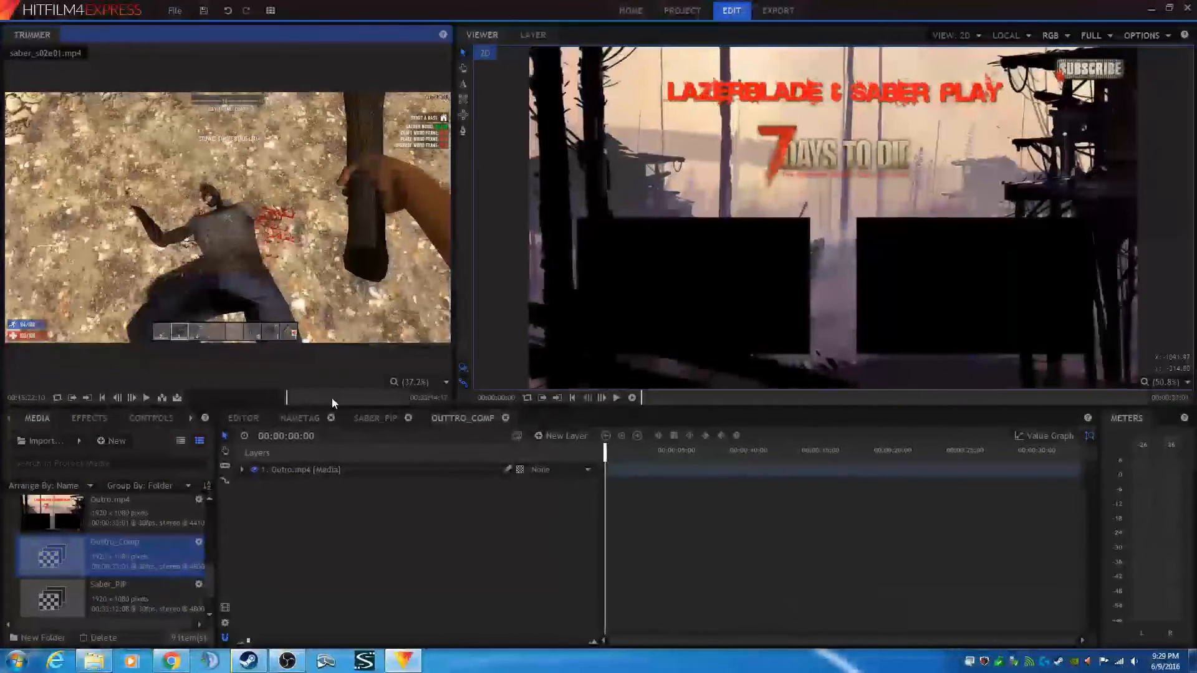
scroll(332, 397, "up", 2)
scroll(332, 398, "up", 1)
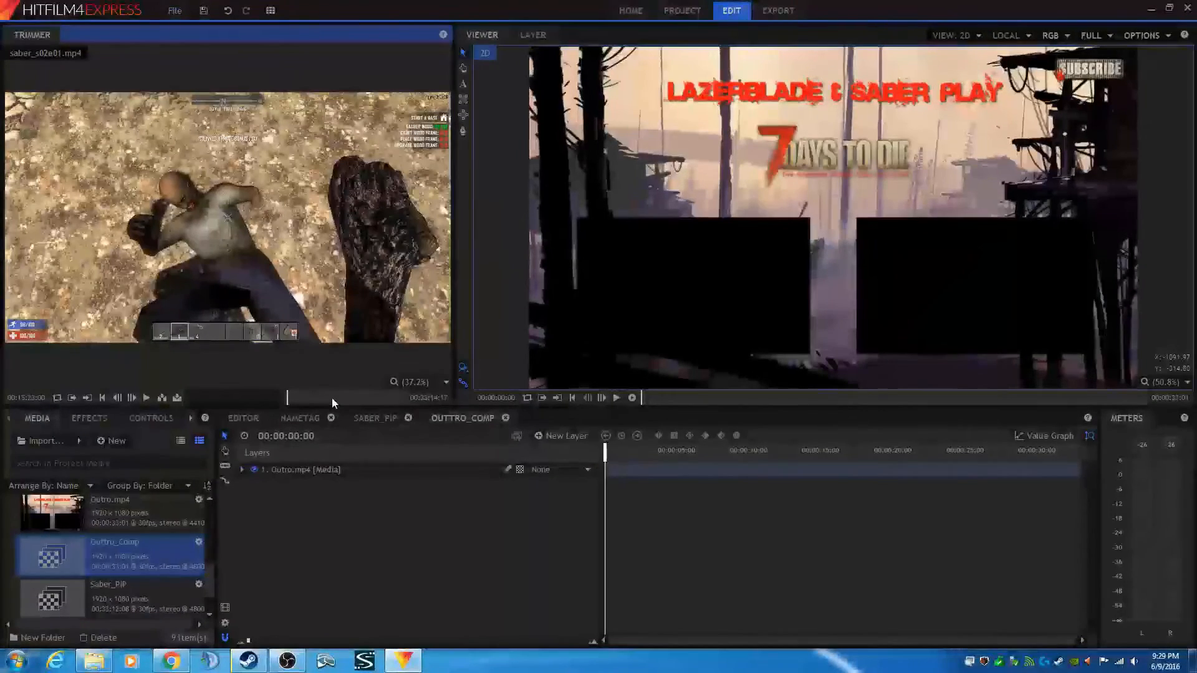
scroll(332, 398, "up", 1)
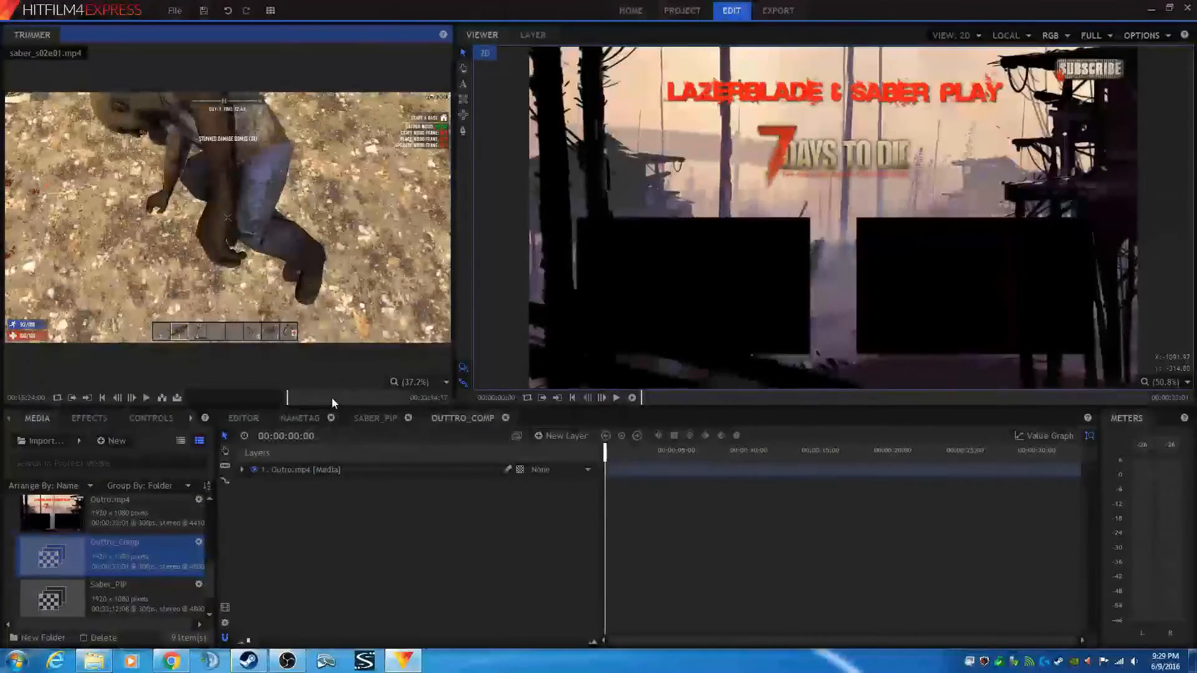
scroll(332, 398, "up", 2)
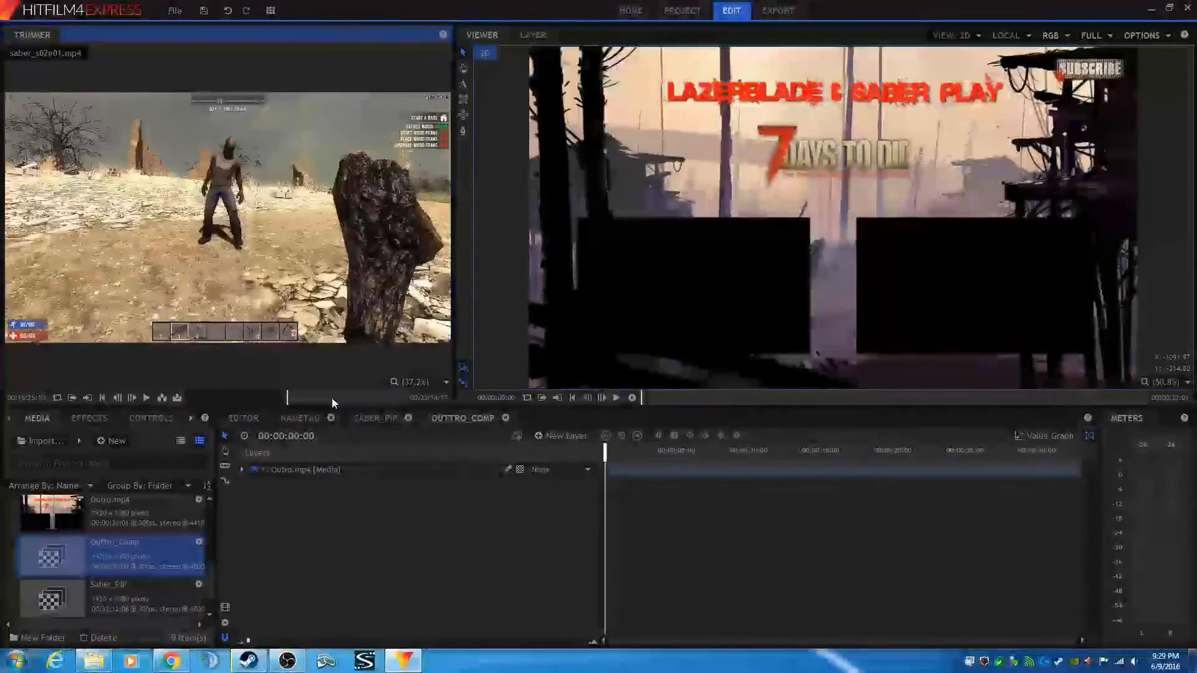
scroll(332, 397, "up", 2)
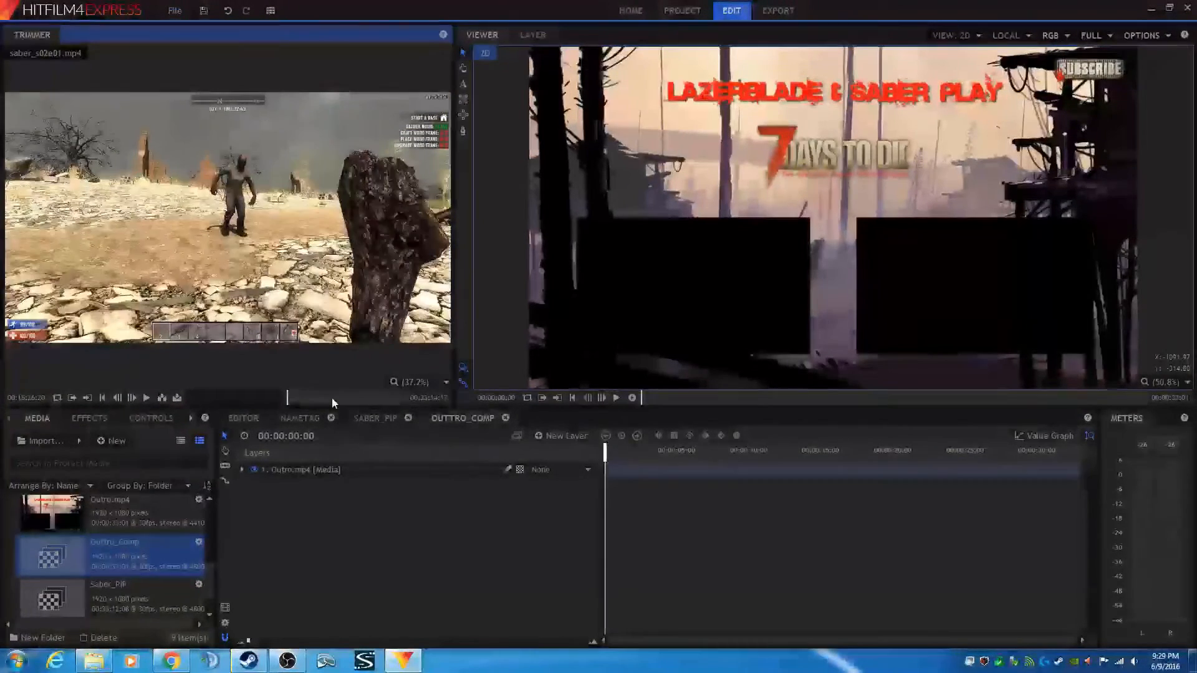
scroll(331, 397, "up", 3)
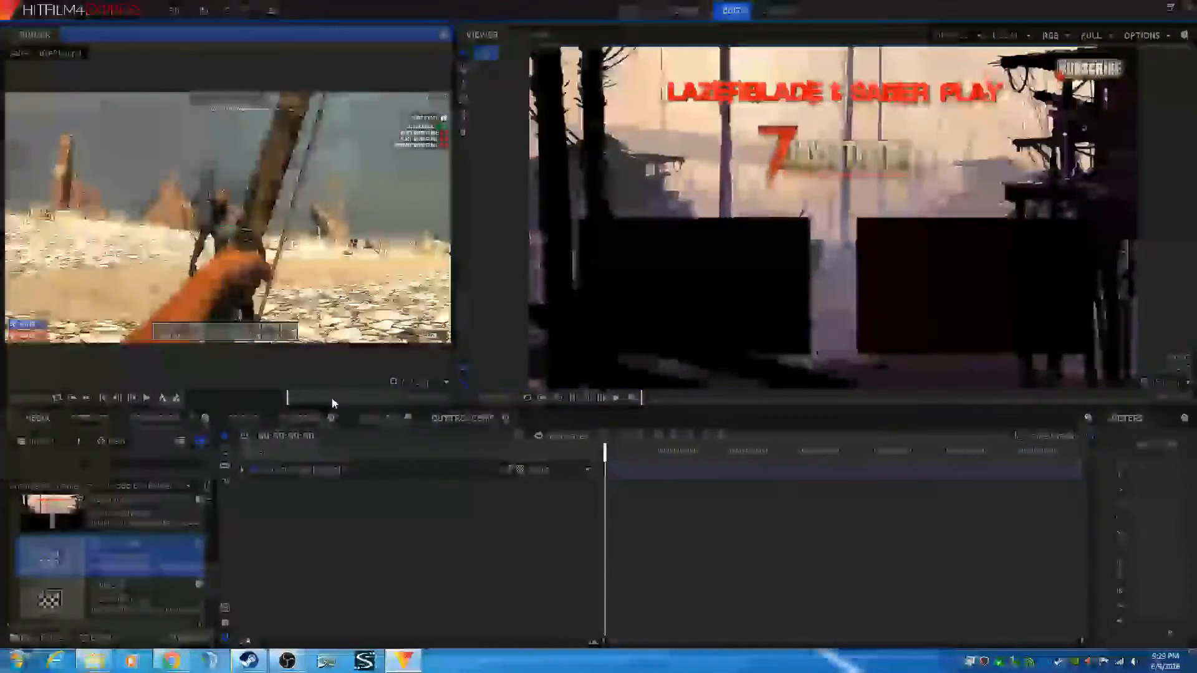
scroll(332, 398, "up", 3)
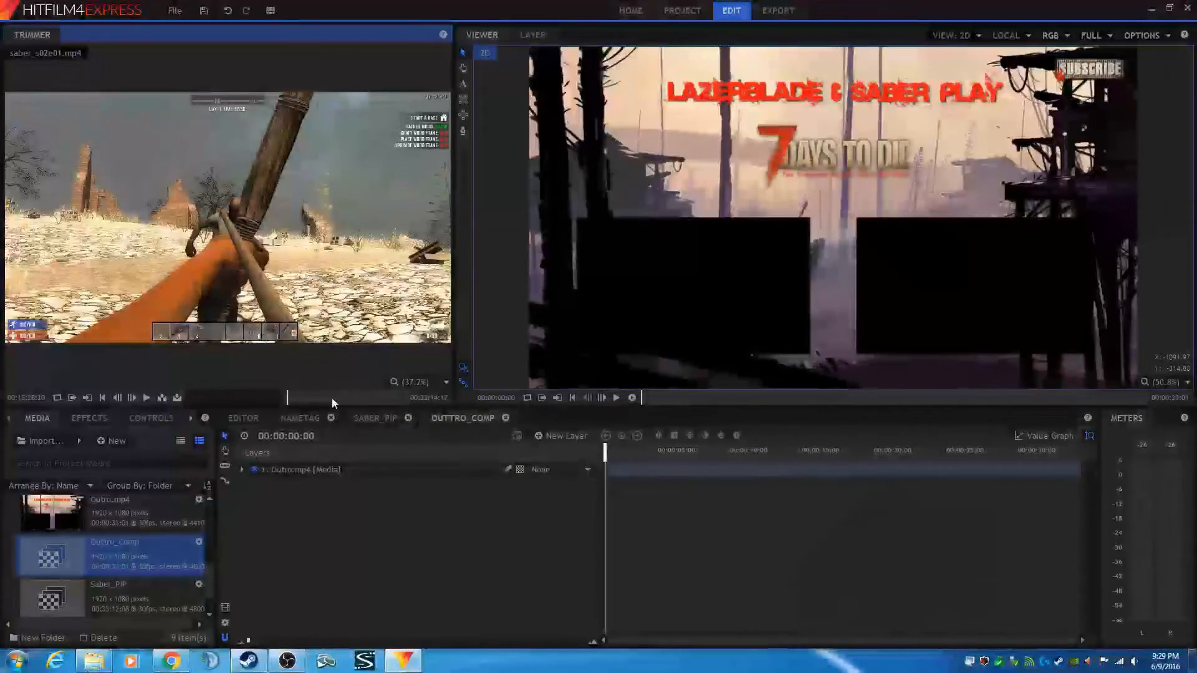
scroll(331, 398, "up", 1)
scroll(332, 398, "up", 3)
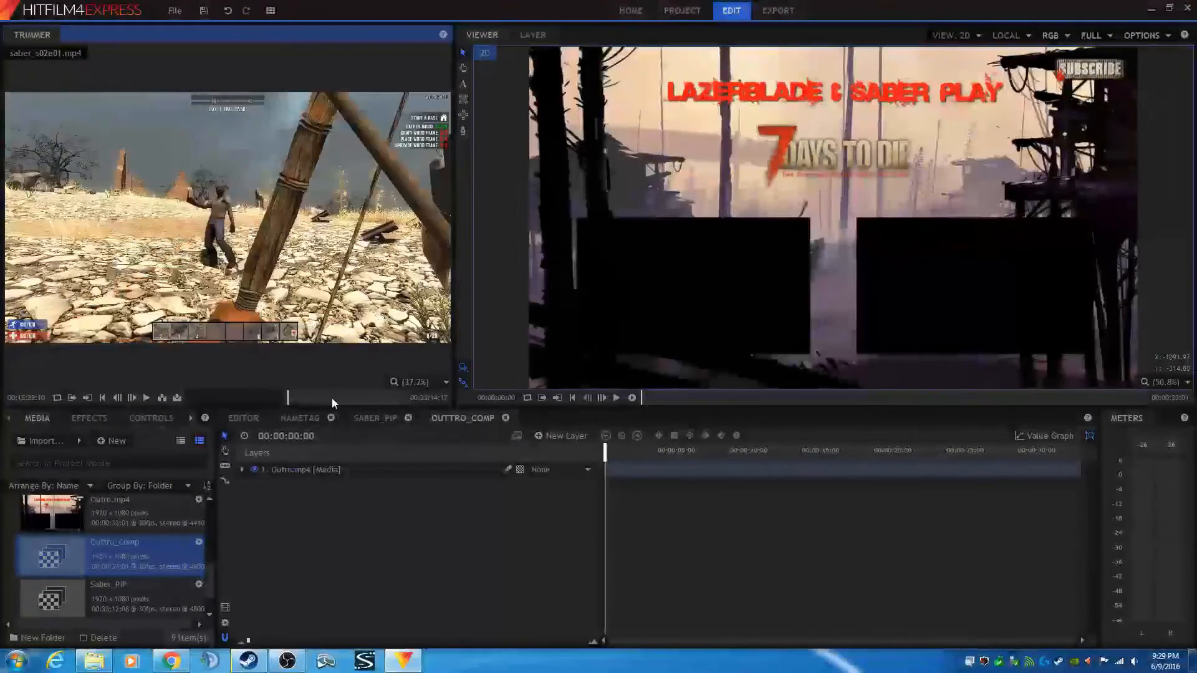
scroll(332, 398, "up", 1)
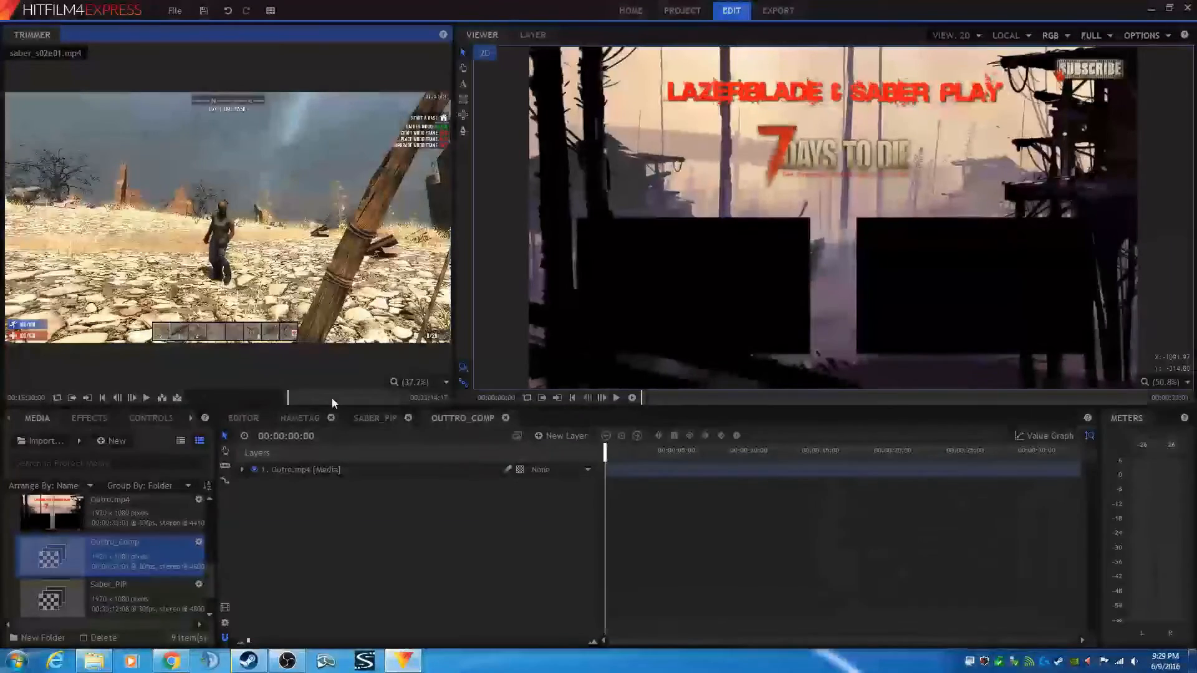
scroll(332, 398, "up", 2)
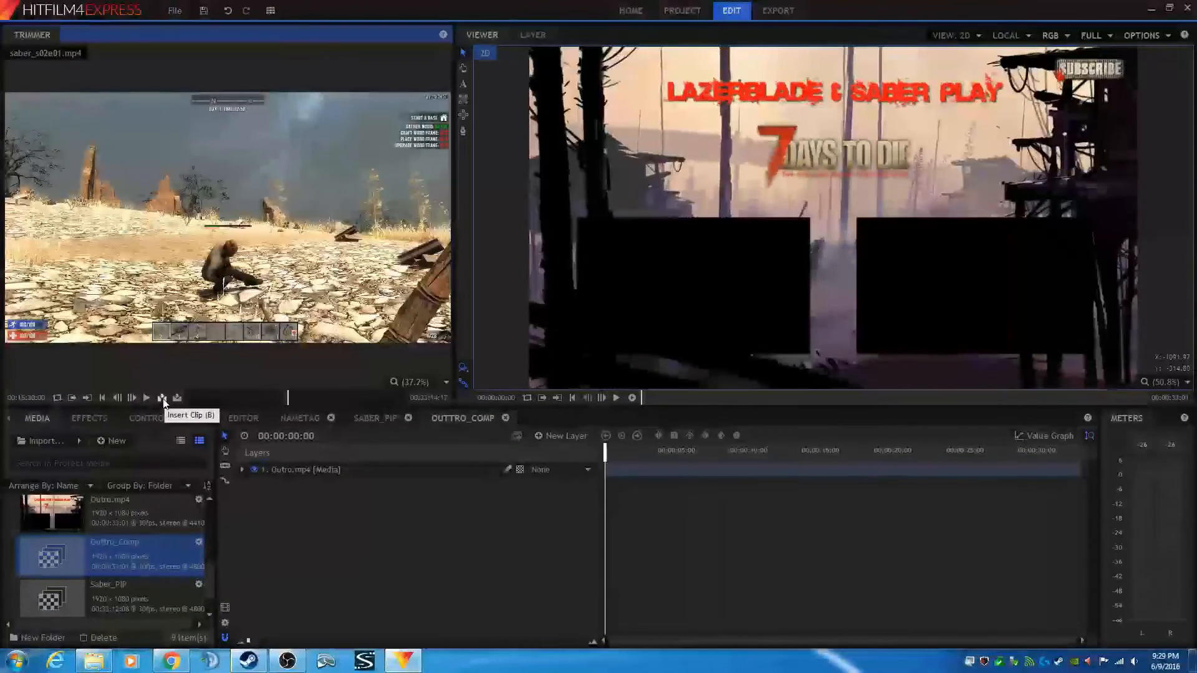
left_click(162, 399)
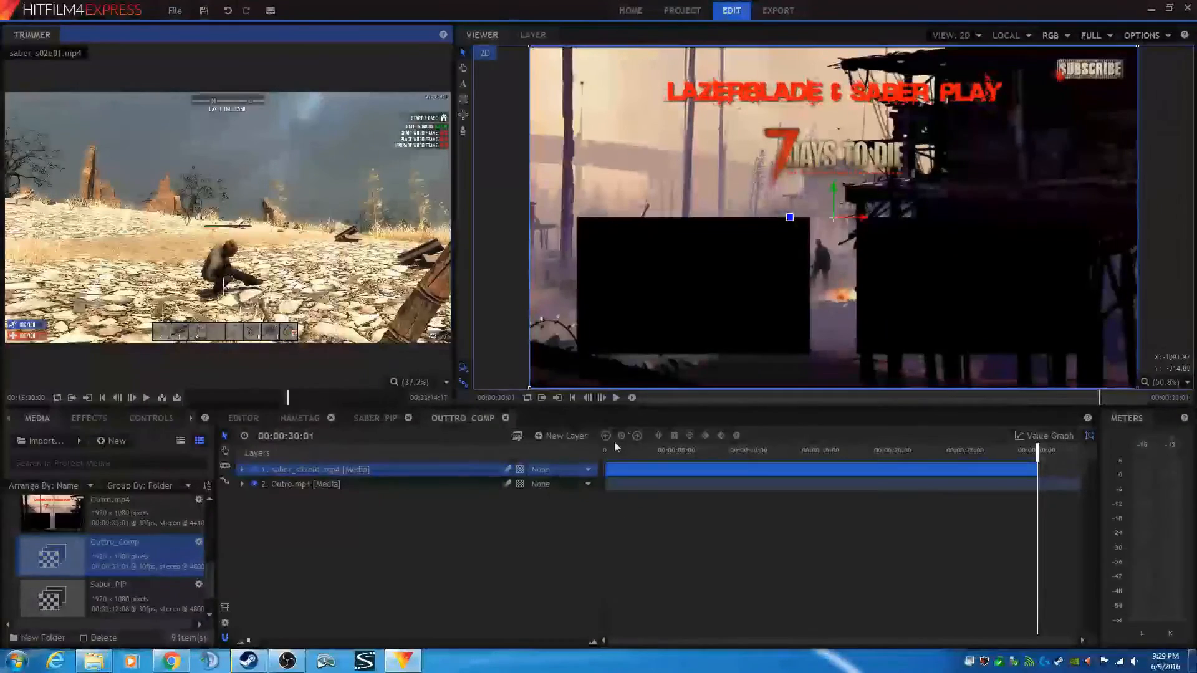
- Expand the saber_s02e01.mp4 layer's transform properties and set its scale to 30%
left_click(572, 398)
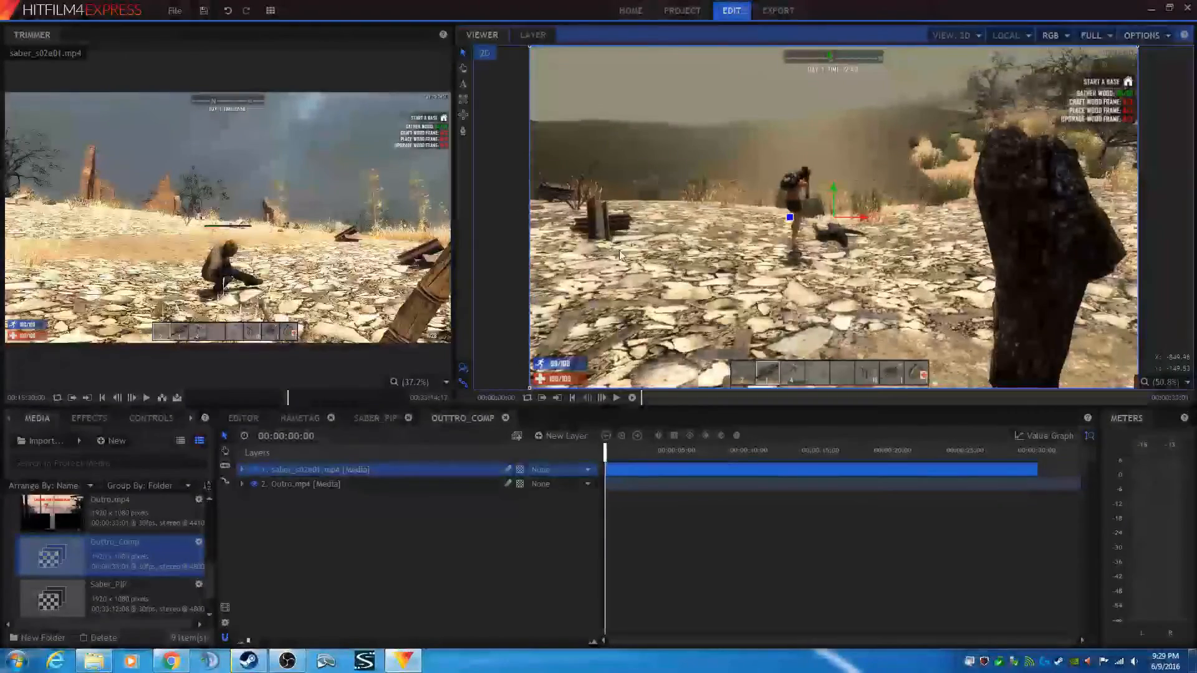
left_click(242, 470)
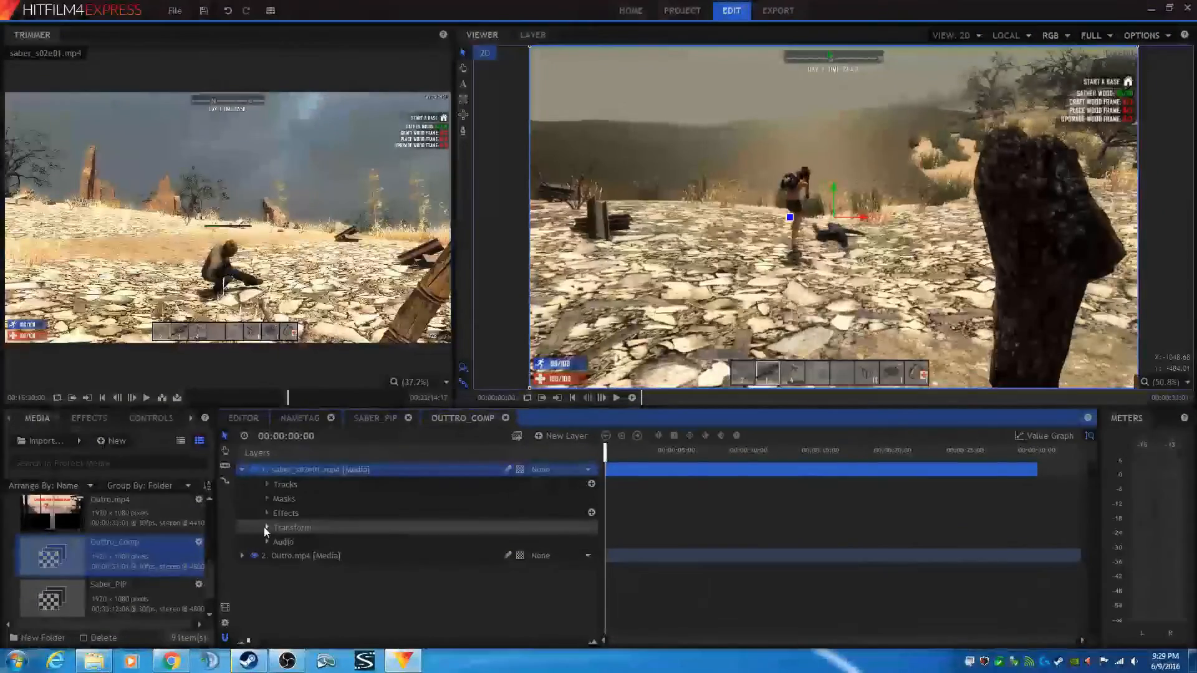
left_click(266, 527)
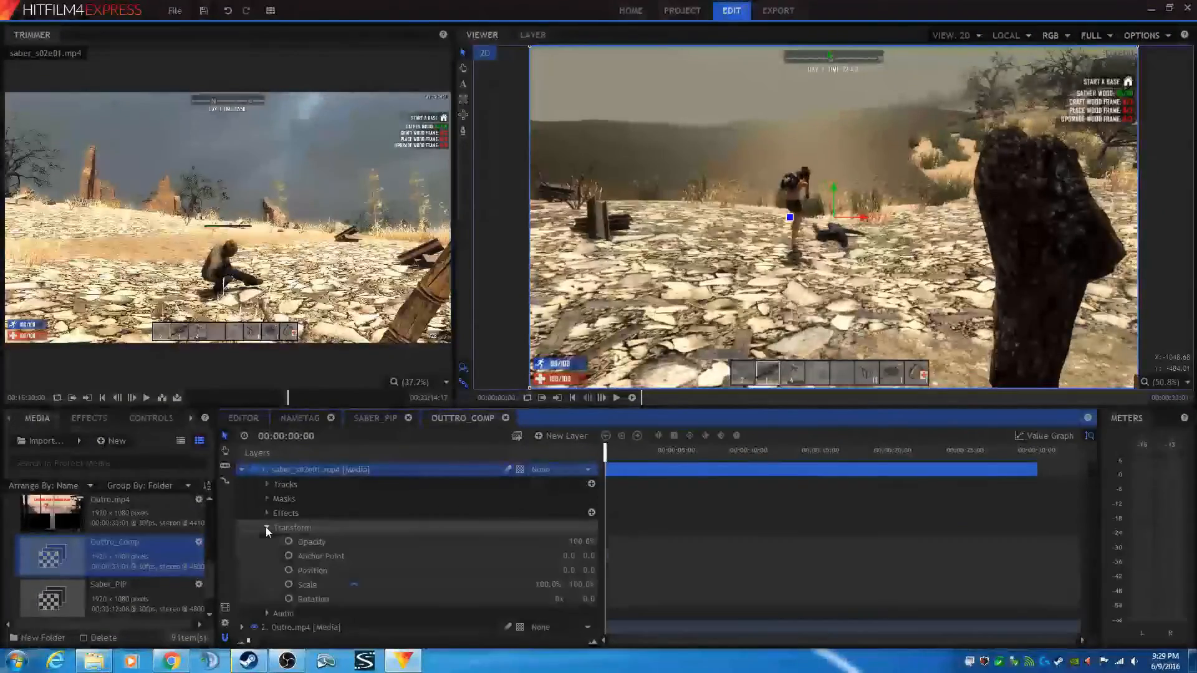
left_click(545, 584)
type("70")
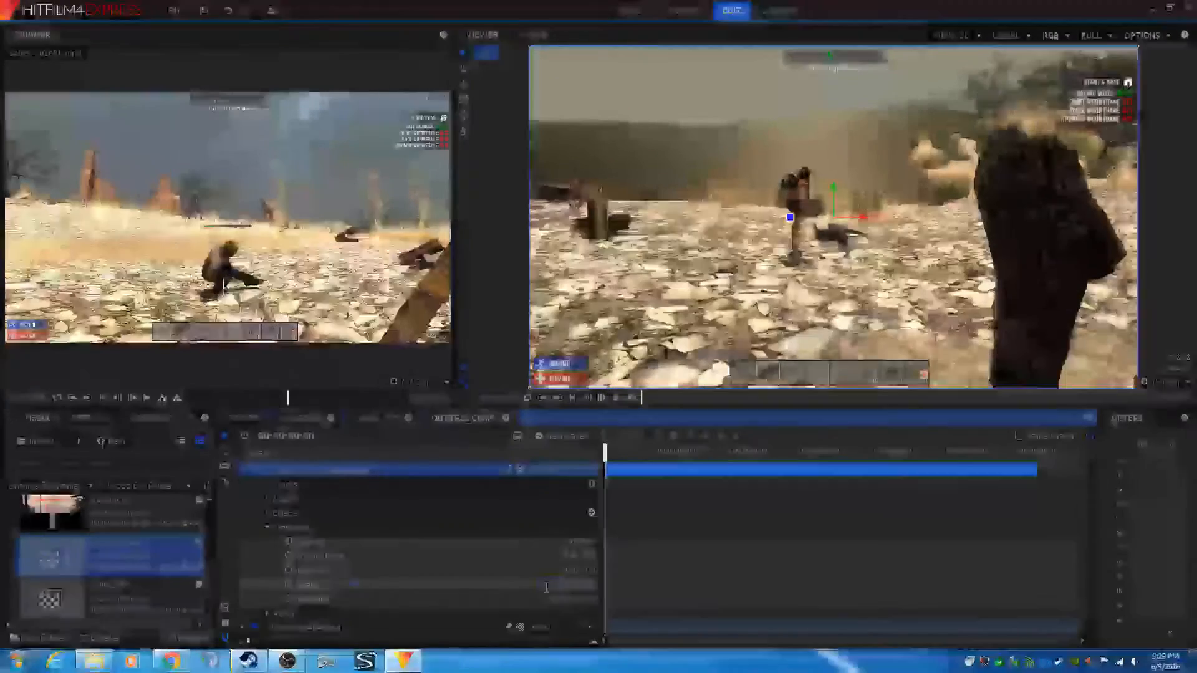
key("Return")
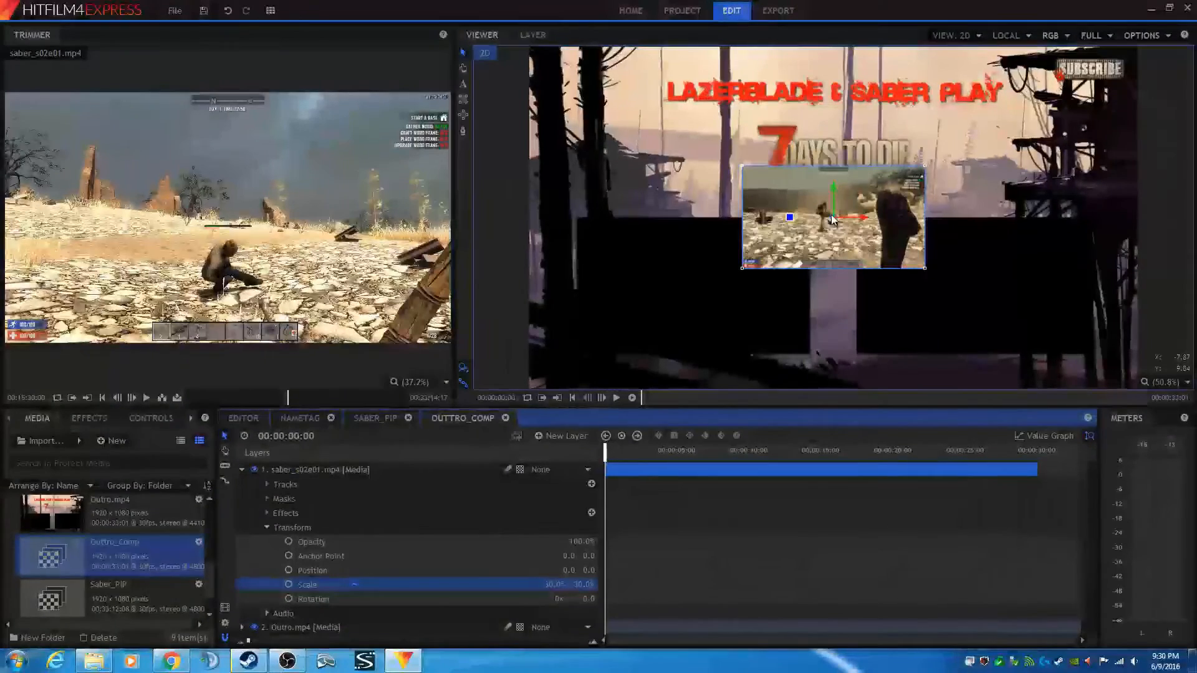
- Move the gameplay clip over the left black box and enlarge its scale to about 36%
left_click_drag(832, 218, 694, 288)
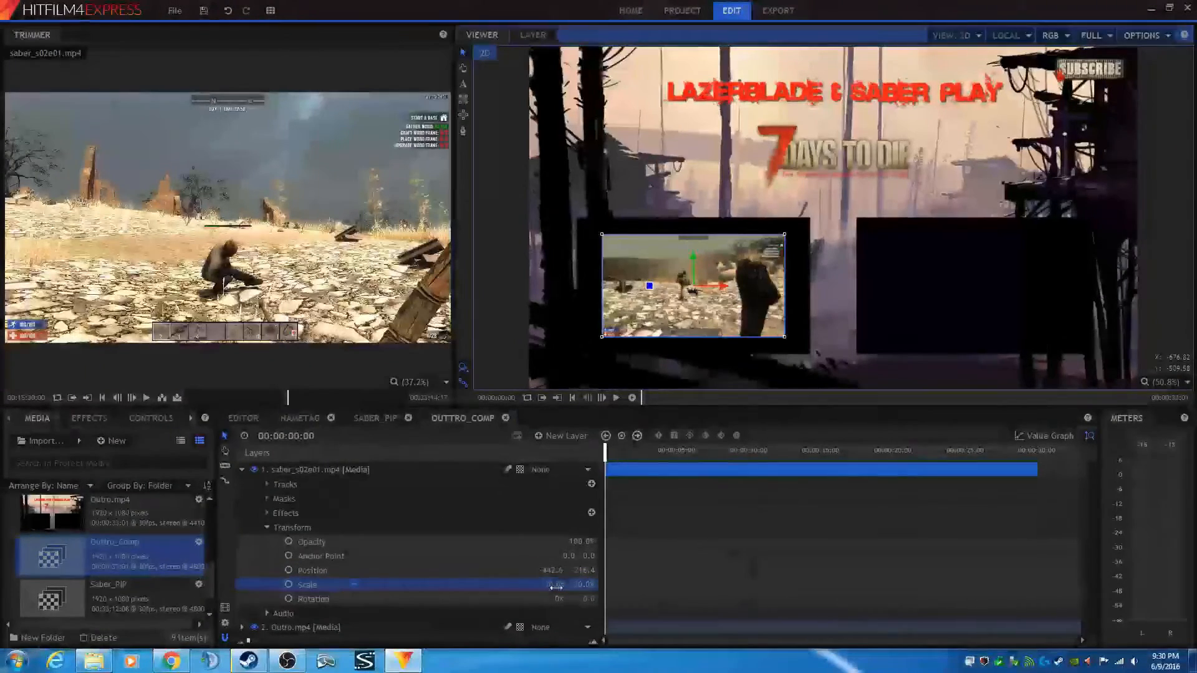
left_click_drag(556, 587, 569, 588)
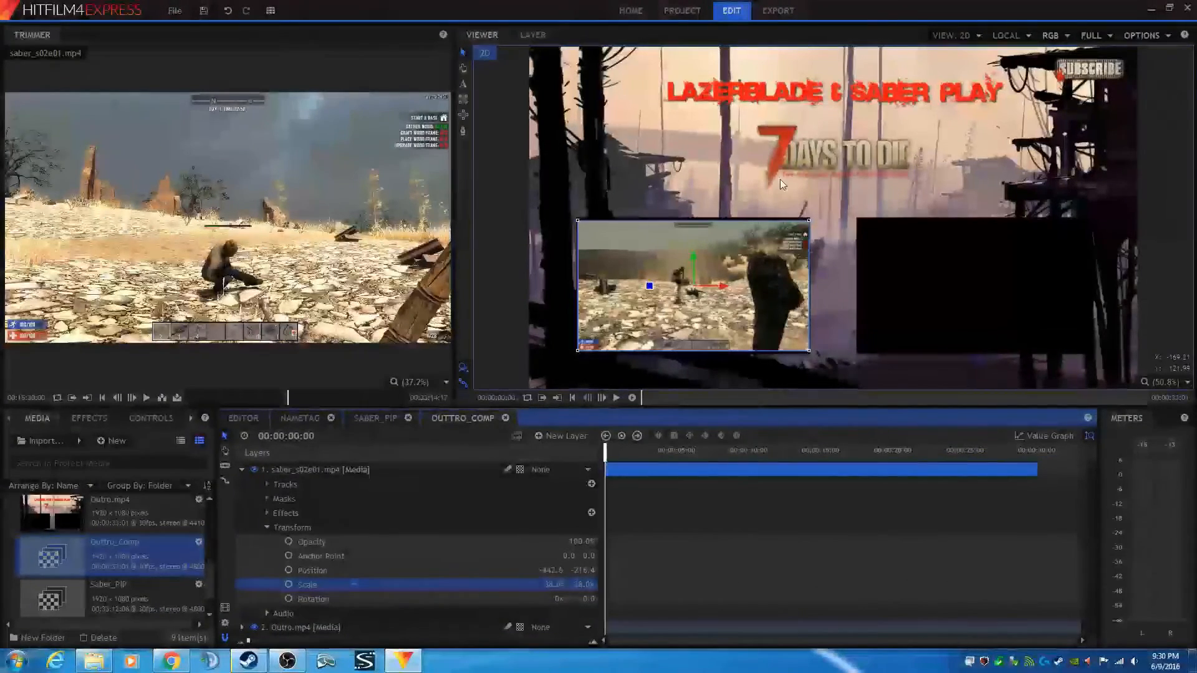
scroll(760, 262, "up", 1)
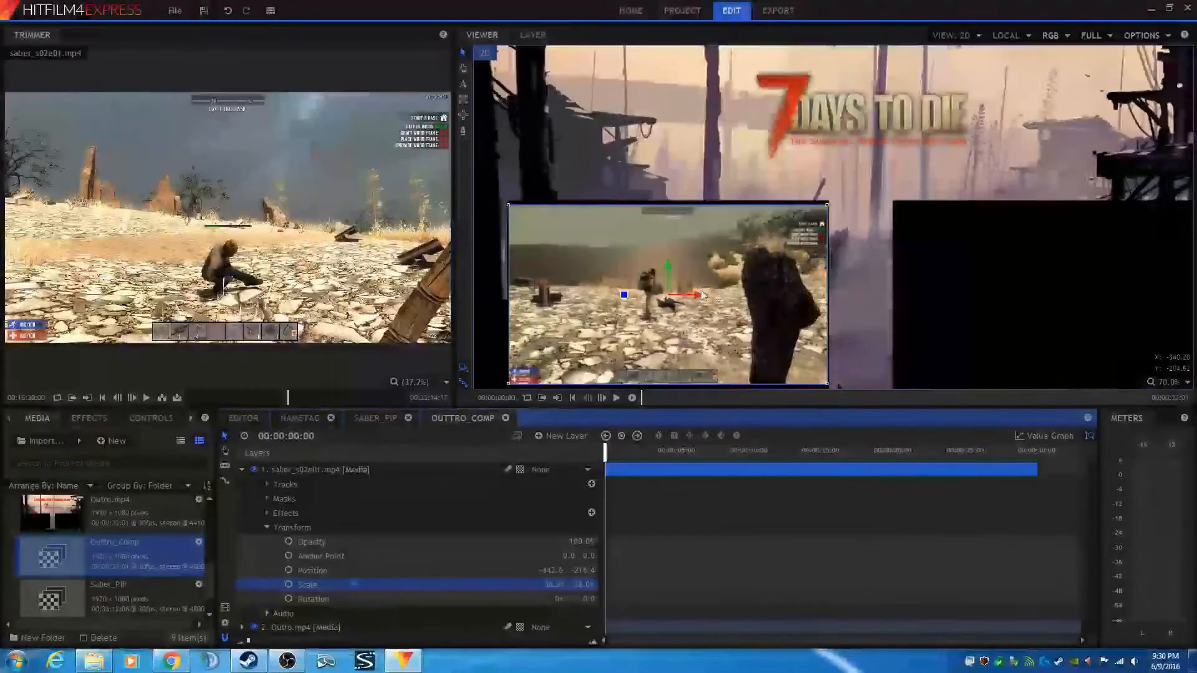
left_click_drag(667, 294, 666, 295)
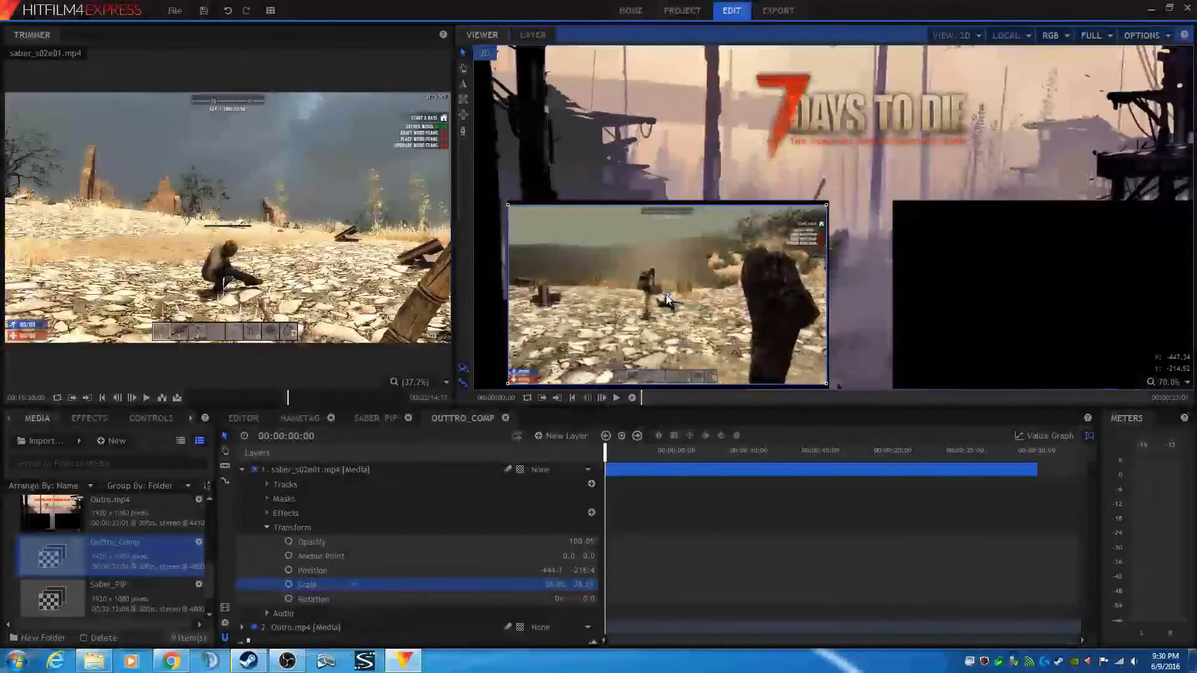
left_click_drag(666, 294, 737, 271)
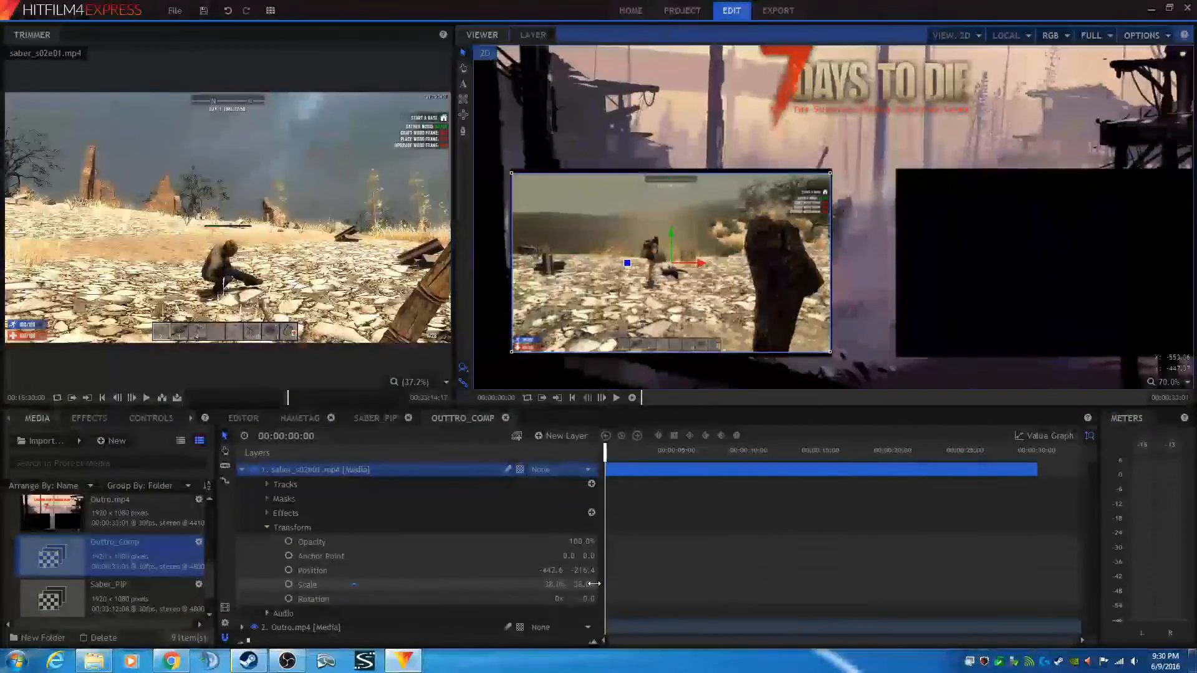
- Set the gameplay layer's position to -442, -216
left_click(547, 570)
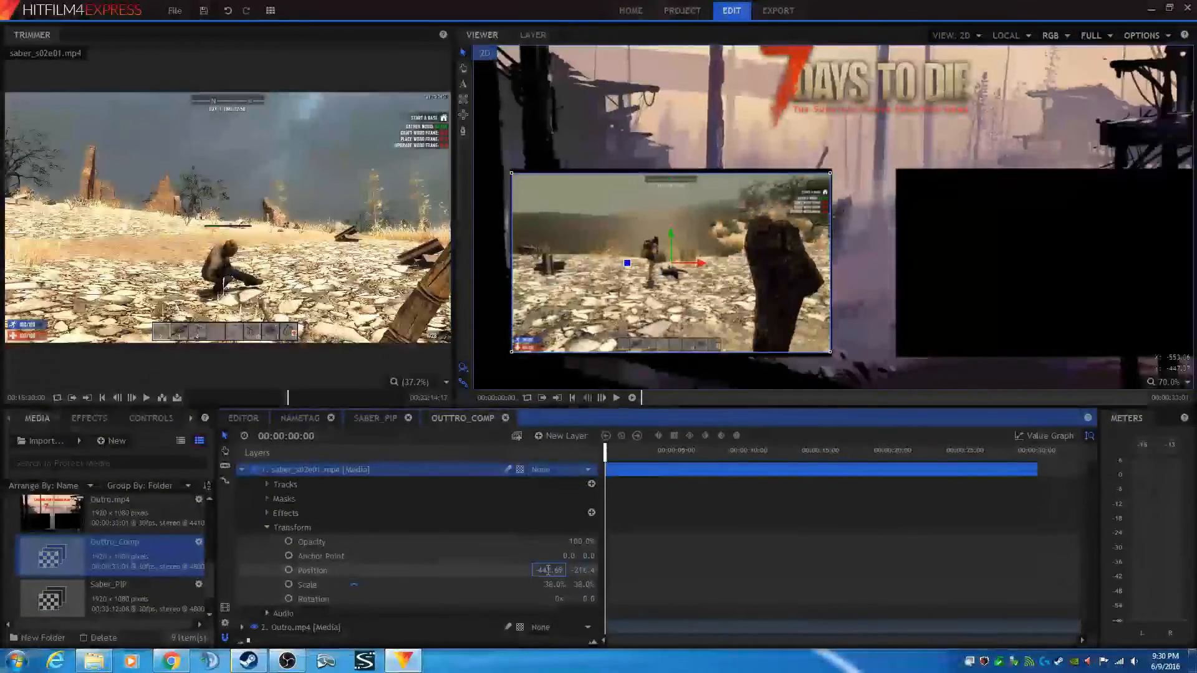
left_click_drag(547, 570, 566, 571)
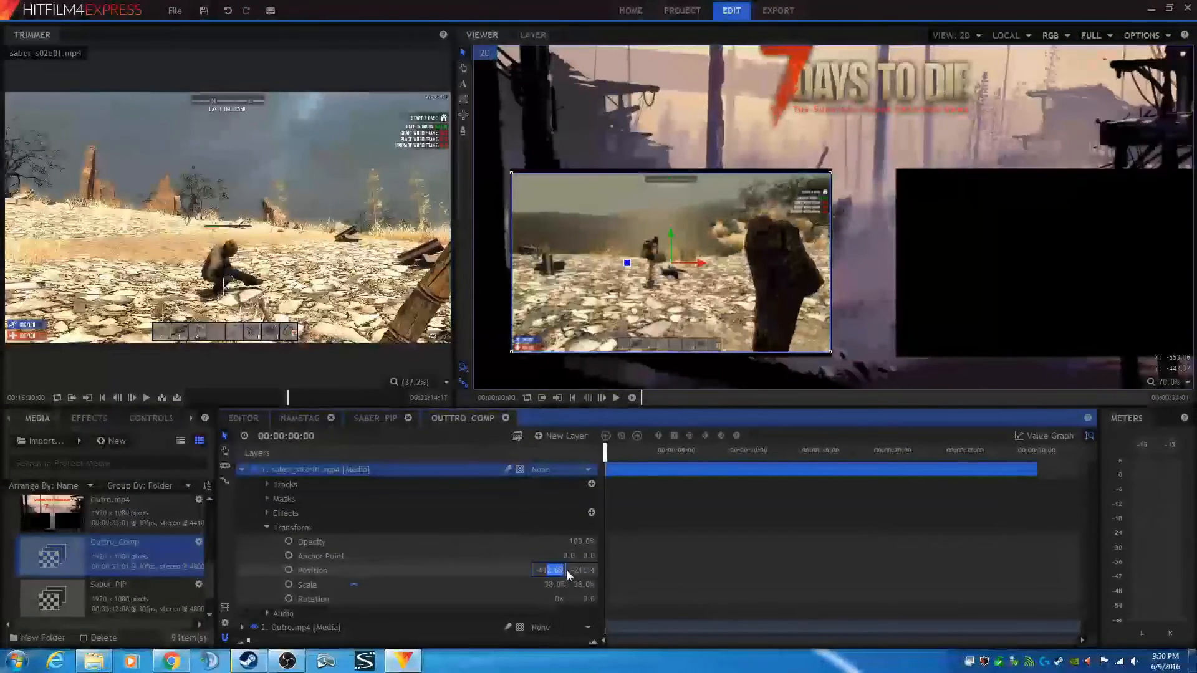
type("2")
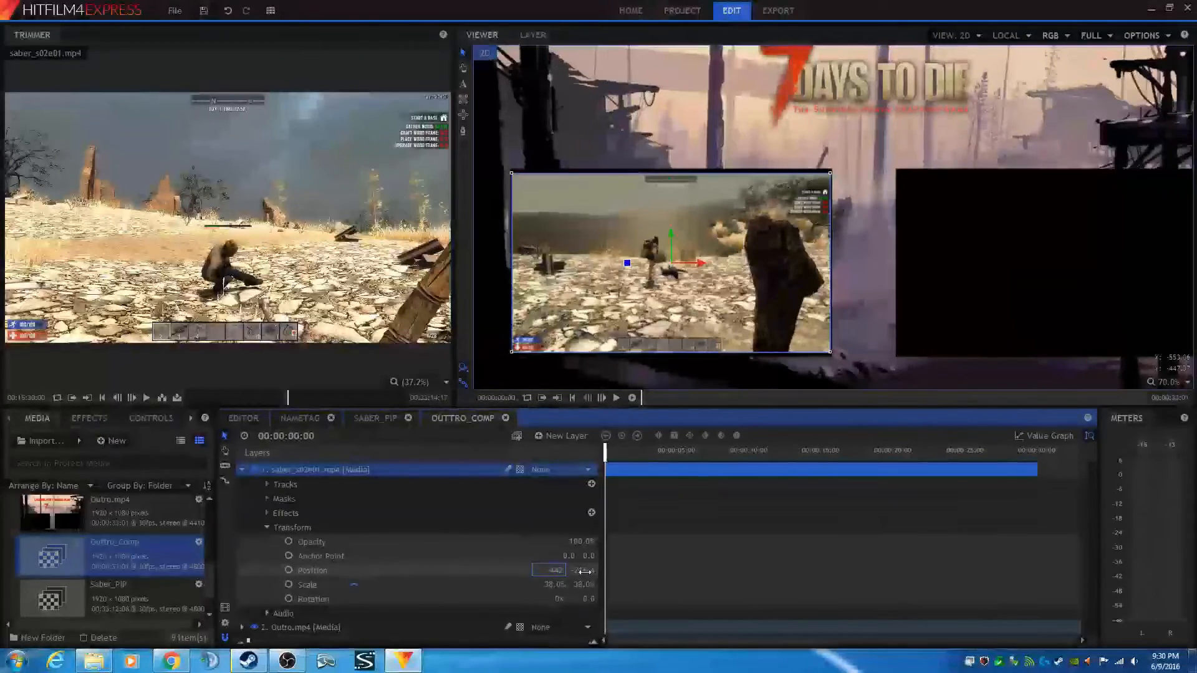
left_click(584, 572)
left_click(579, 571)
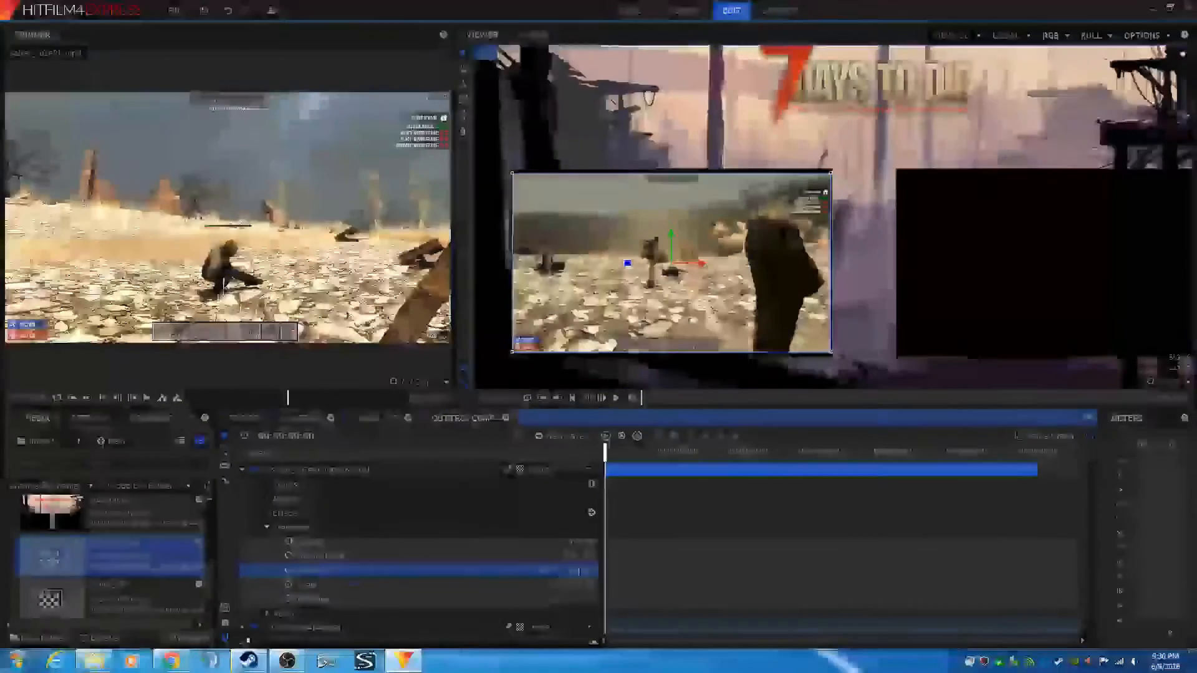
left_click_drag(579, 571, 592, 572)
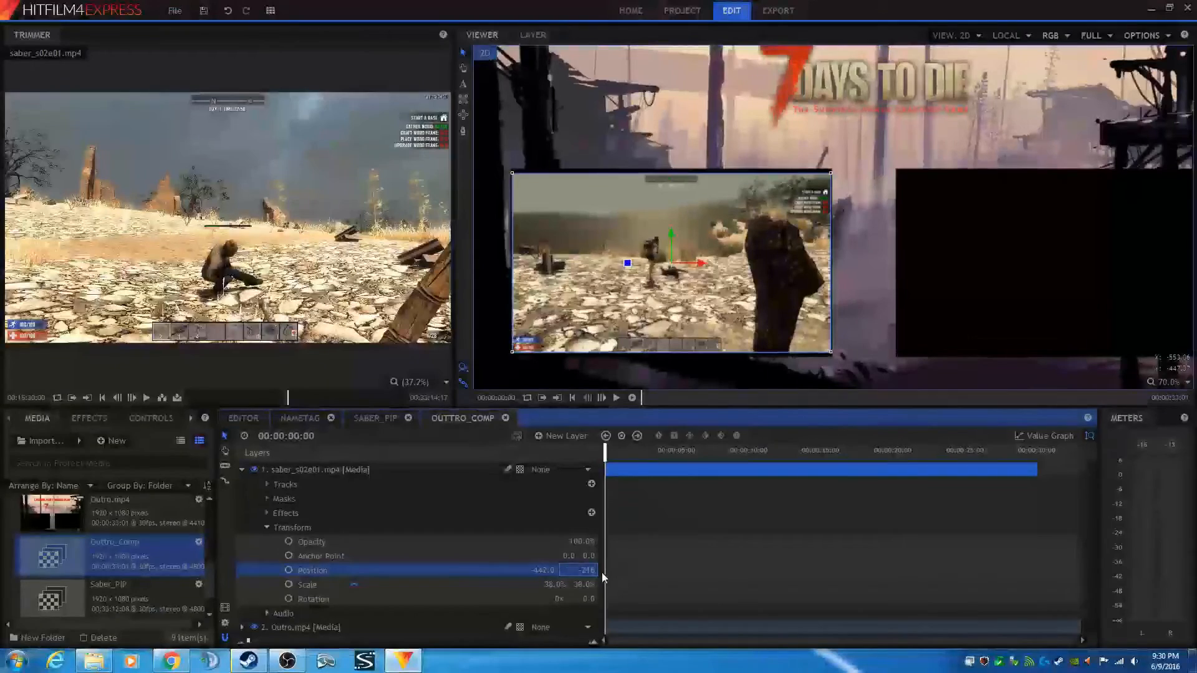
type("0")
key("Return")
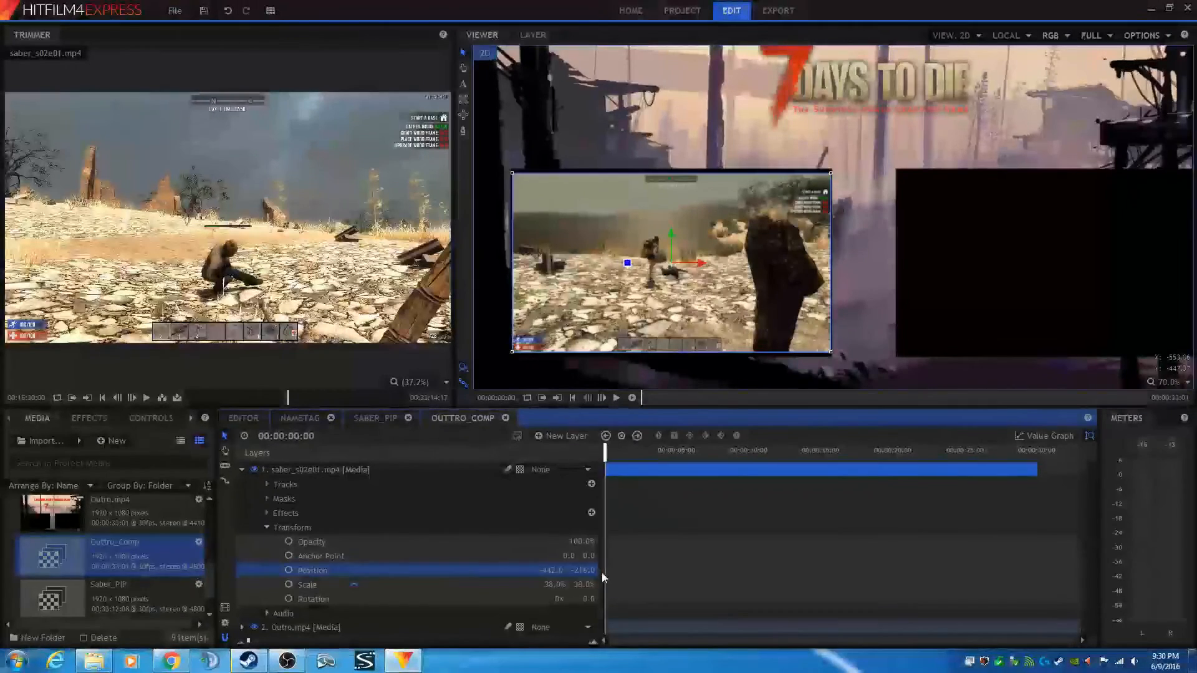
- Collapse the saber_s02e01.mp4 layer's properties in the Outtro_Comp timeline
left_click(672, 92)
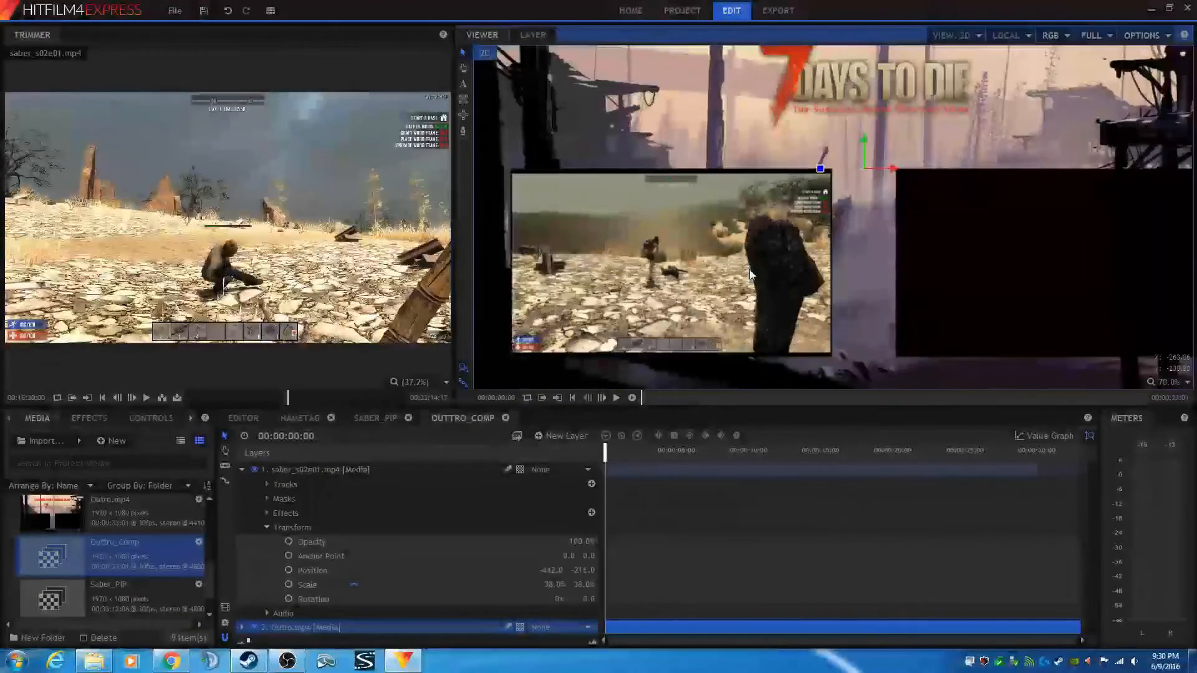
scroll(750, 274, "down", 4)
scroll(742, 272, "up", 2)
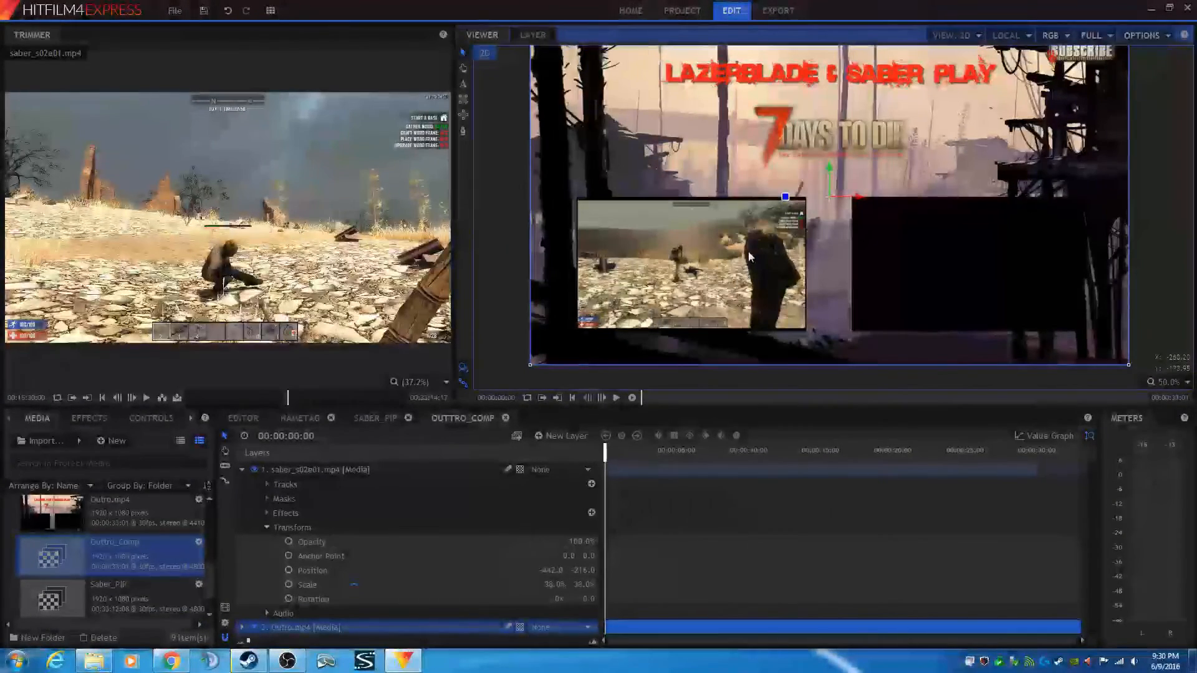
left_click(242, 469)
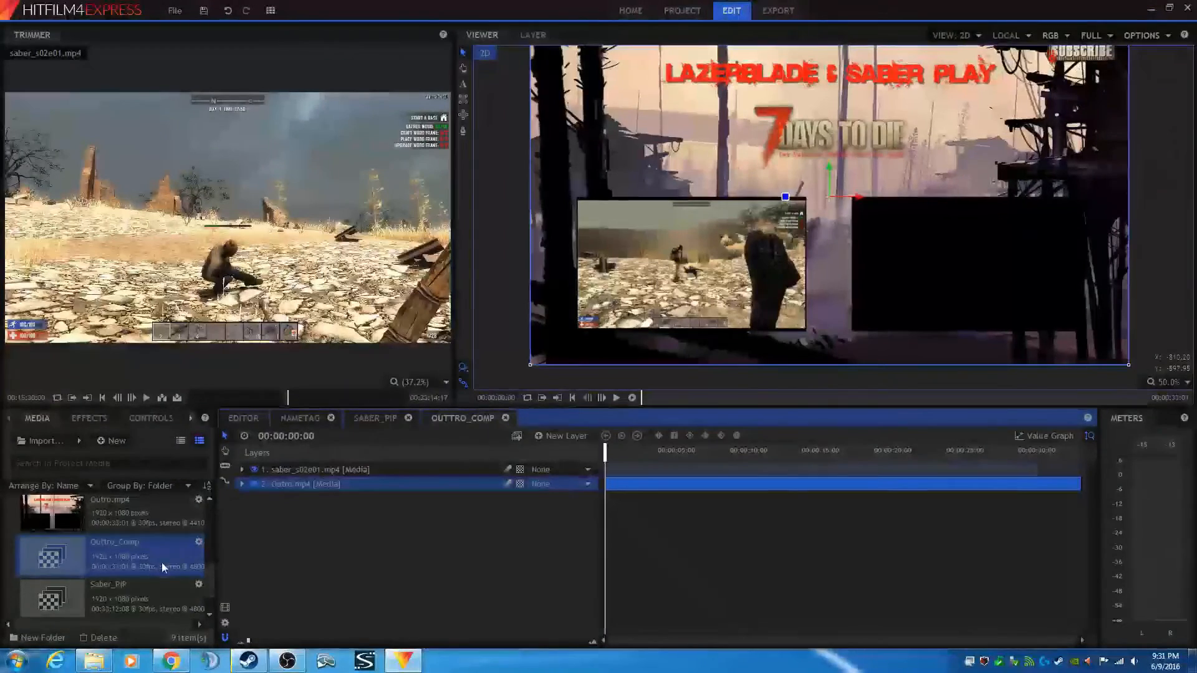
- Open lazer_s02e02.mp4 from the media library in the trimmer and play through it
scroll(137, 563, "up", 3)
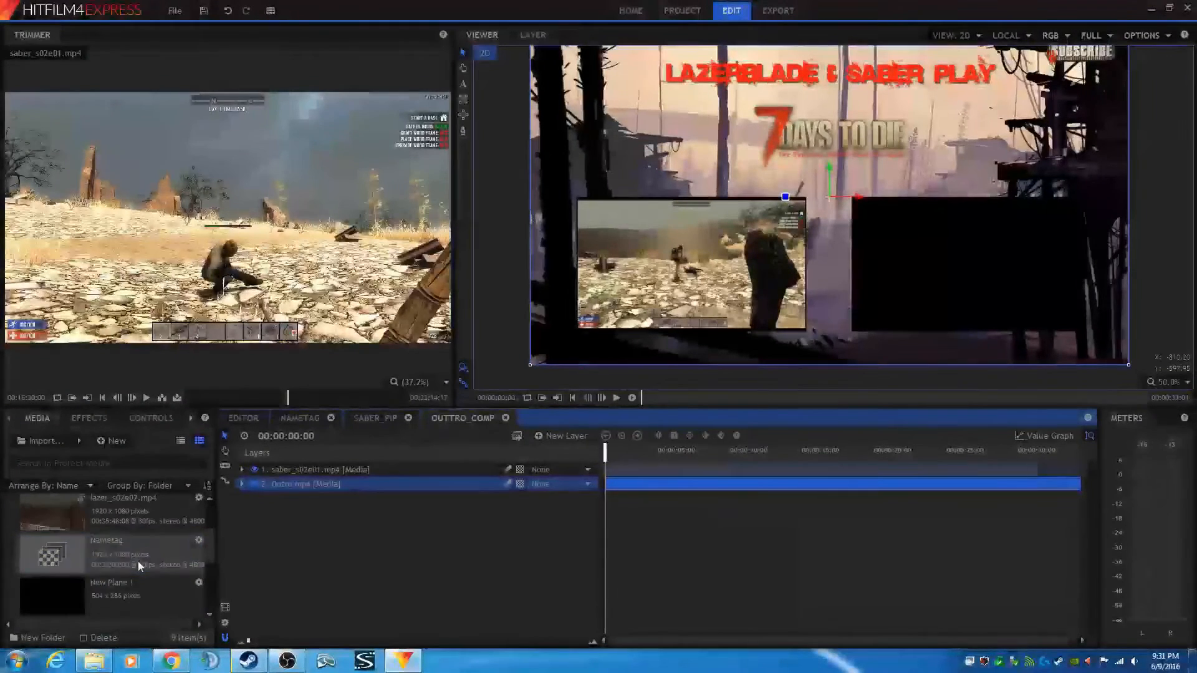
left_click(121, 516)
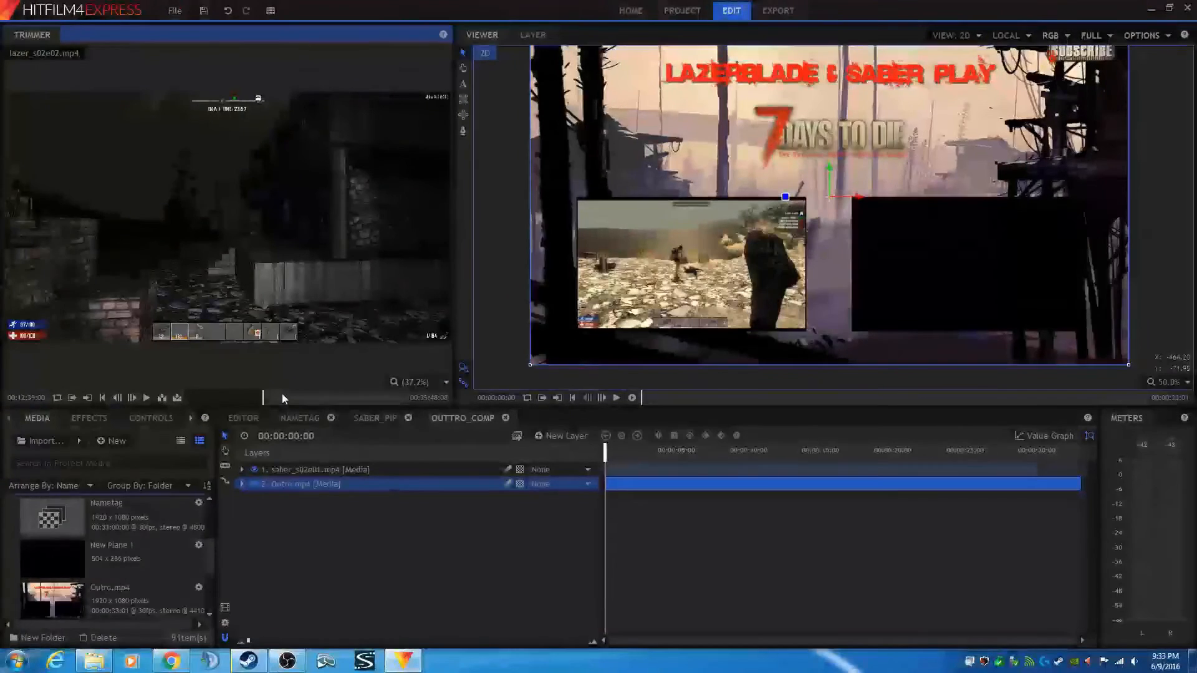
key("Right")
key("shift+Right")
key("shift+Right")
key("shift+Right")
key("shift+Right")
key("shift+Right")
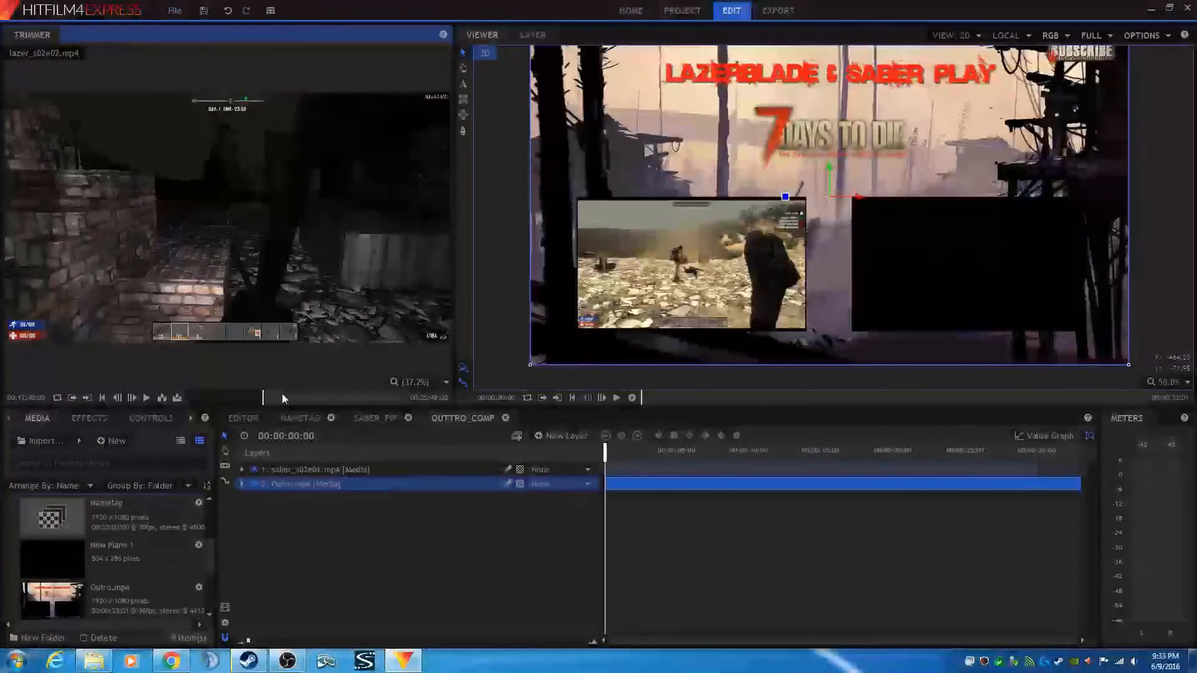
key("space")
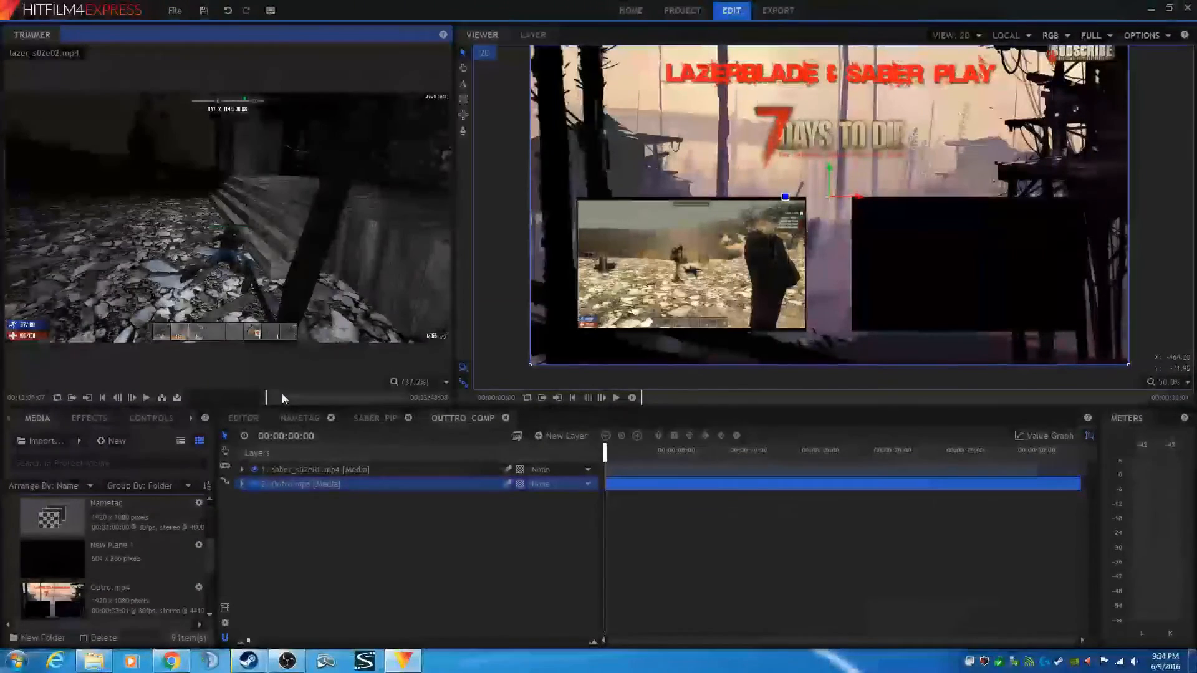
- Step the trimmer clip frame by frame to a start point and add it to the Outtro_Comp timeline
left_click(118, 398)
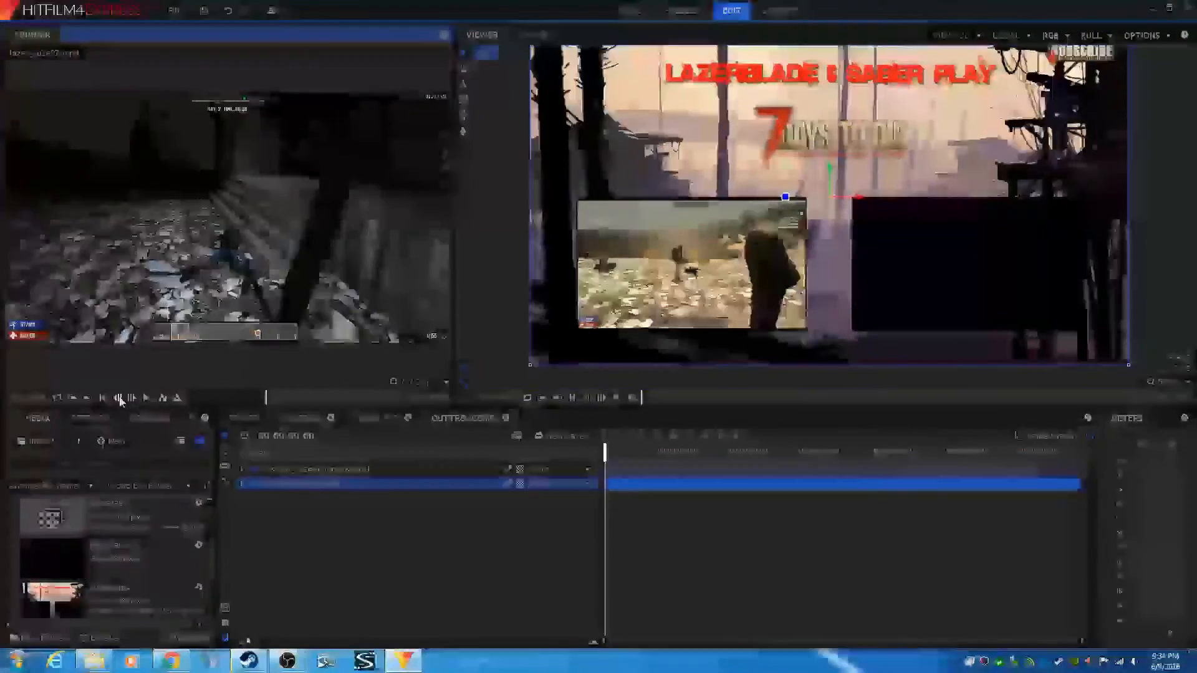
left_click(118, 398)
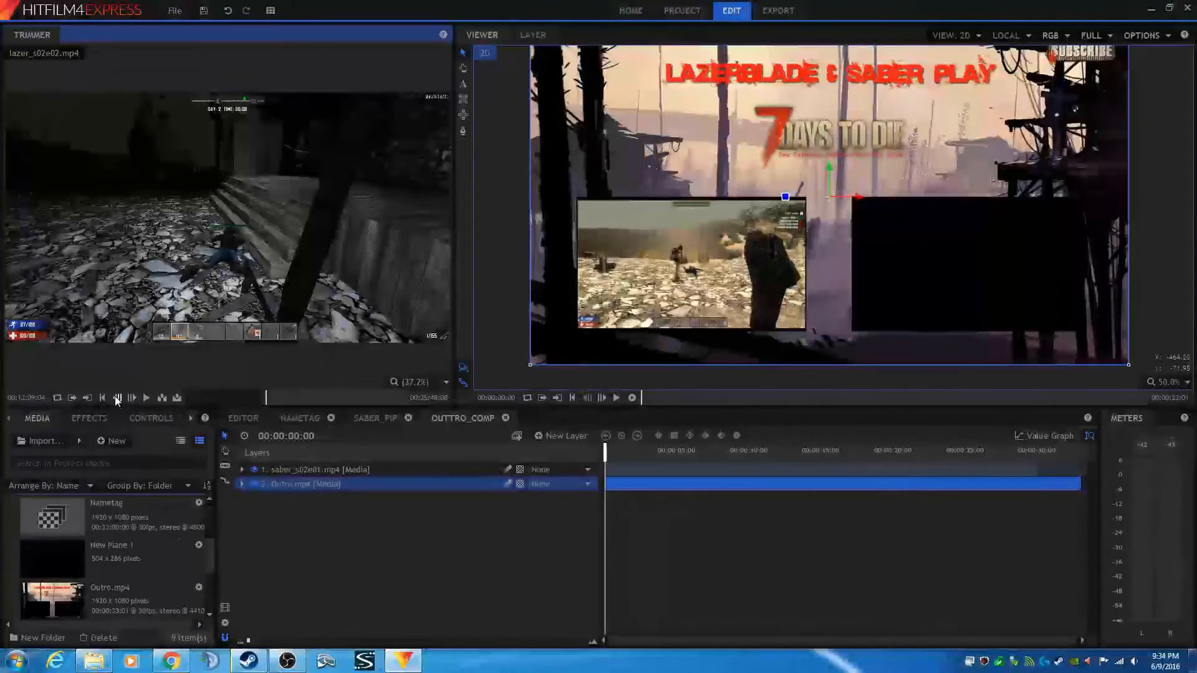
left_click(117, 397)
left_click(117, 398)
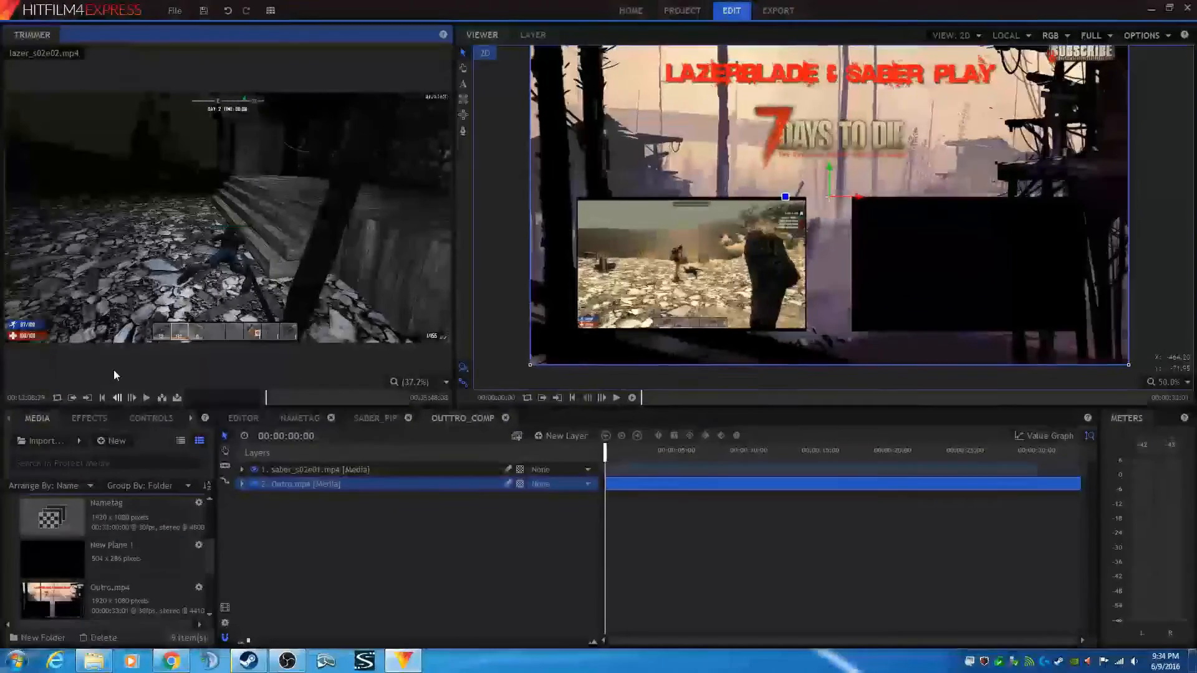
left_click(132, 397)
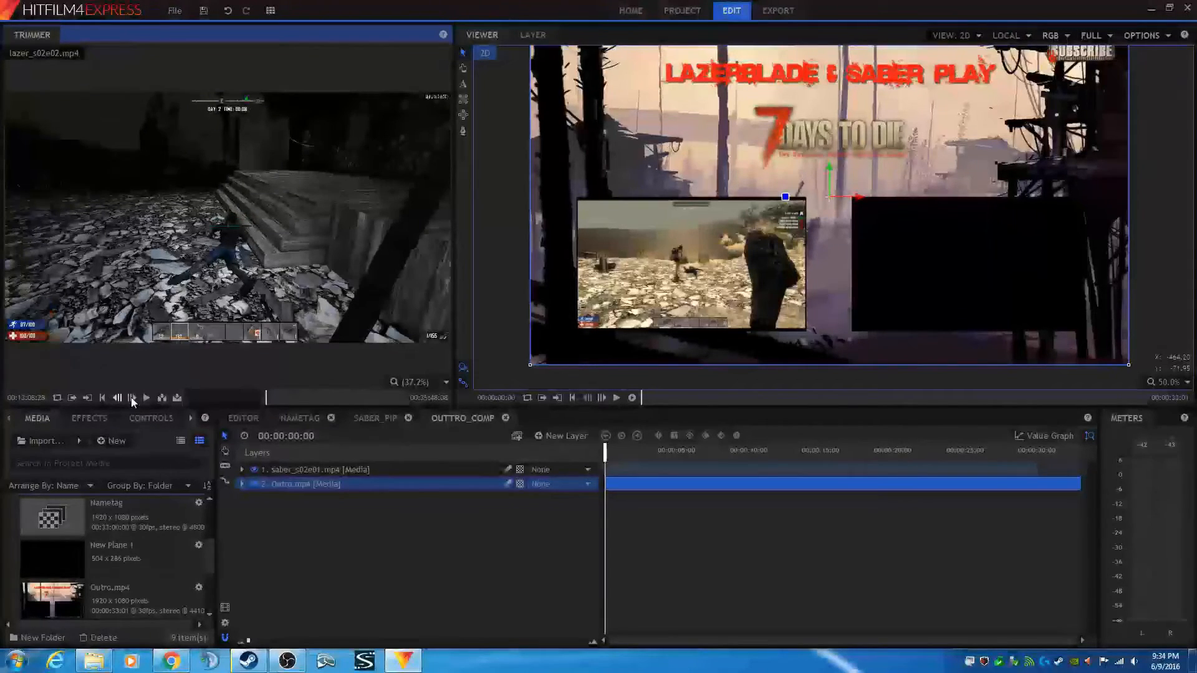
left_click(132, 398)
left_click(131, 398)
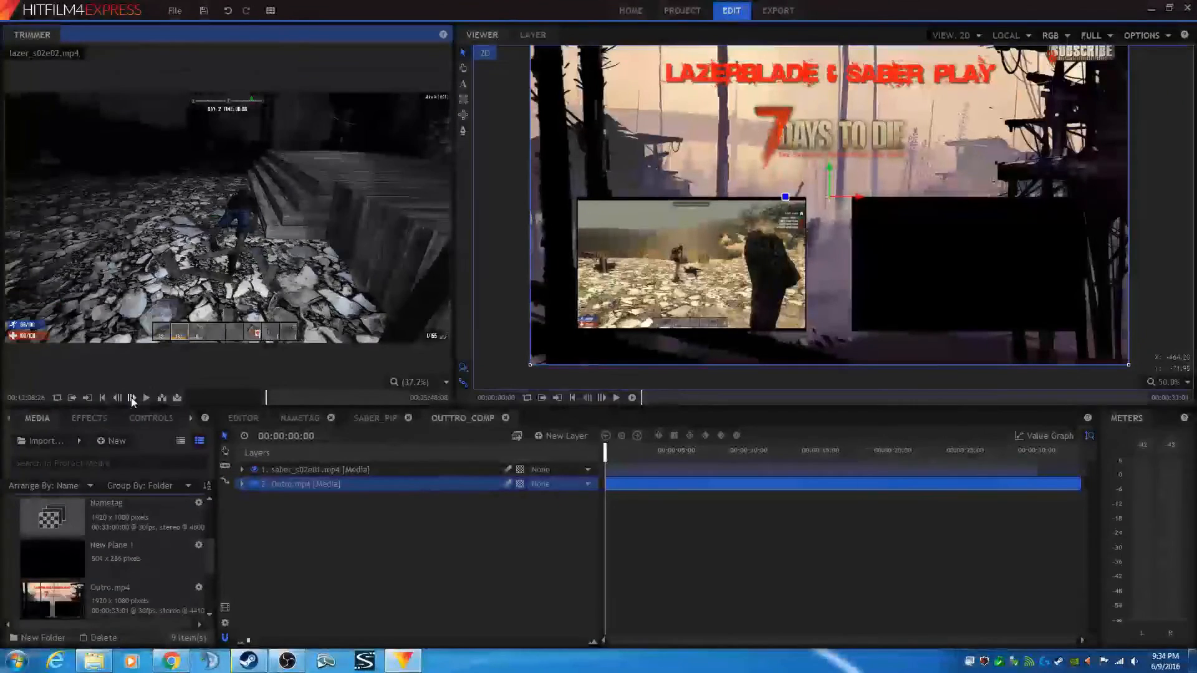
left_click(132, 398)
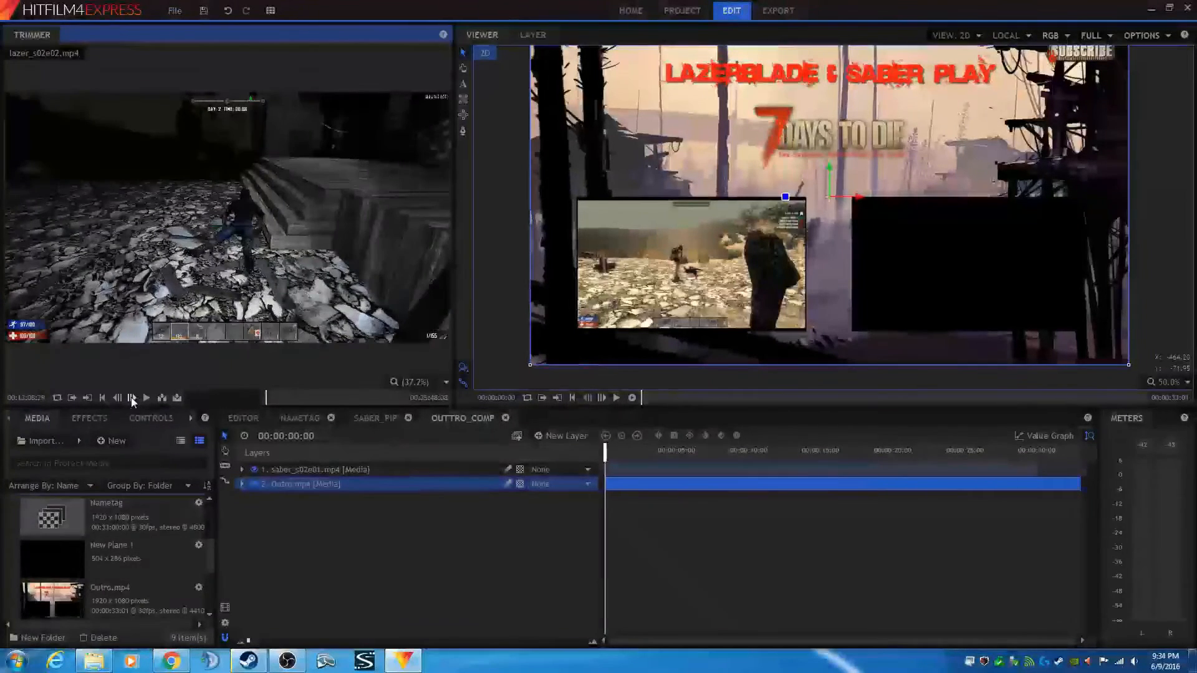
left_click(131, 397)
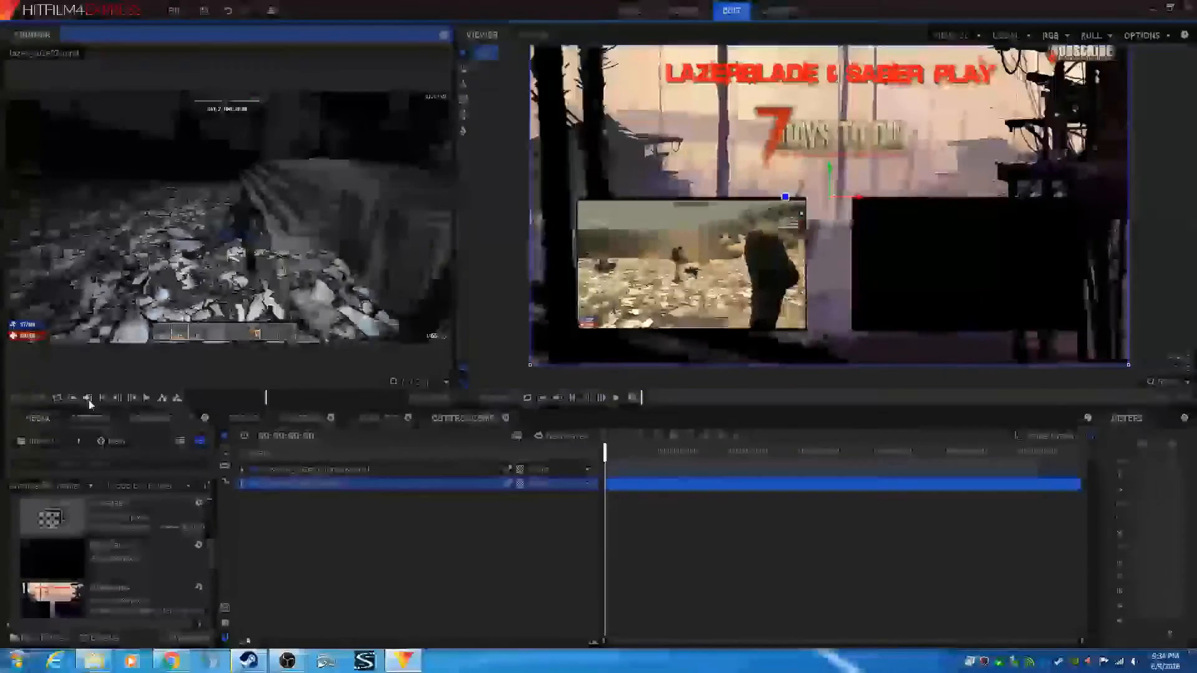
left_click(162, 397)
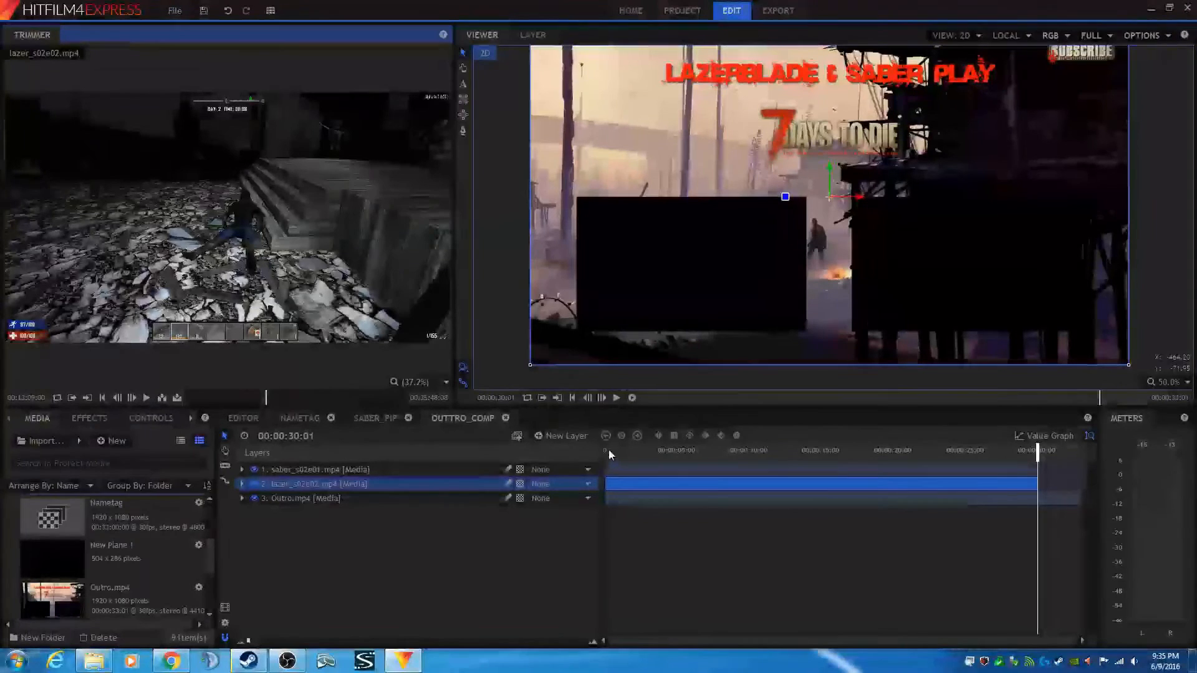
left_click(572, 397)
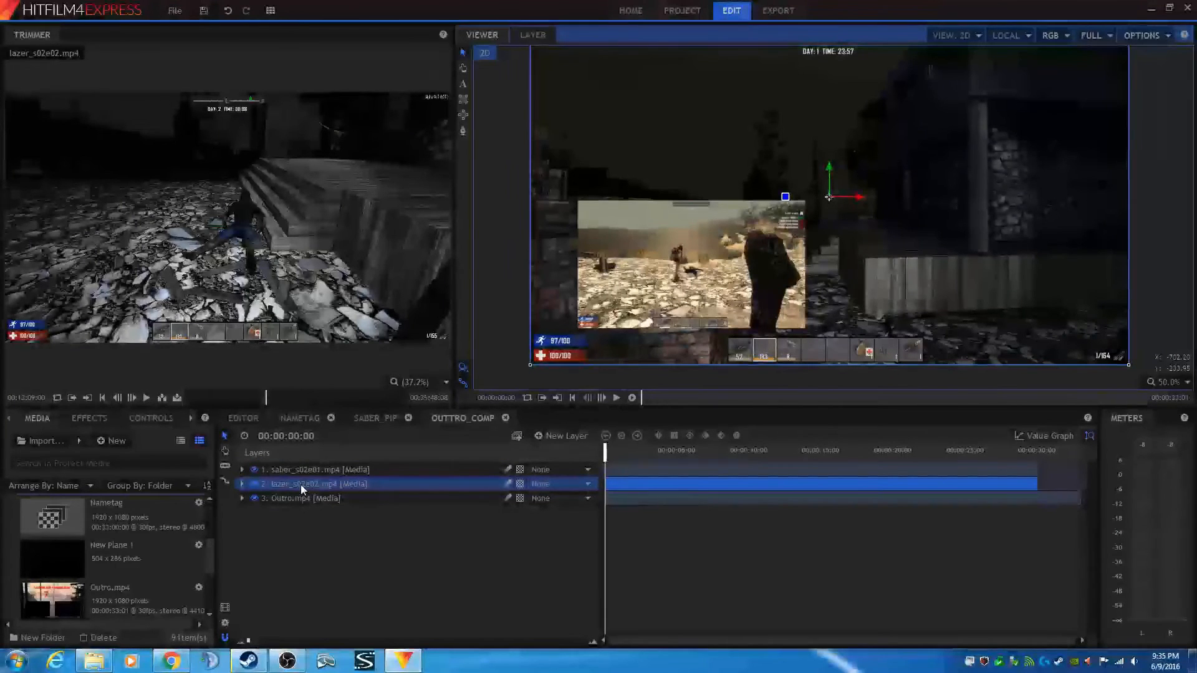
- Expand the lazer_s02e02.mp4 layer's transform properties and set its scale to 38%
left_click(242, 485)
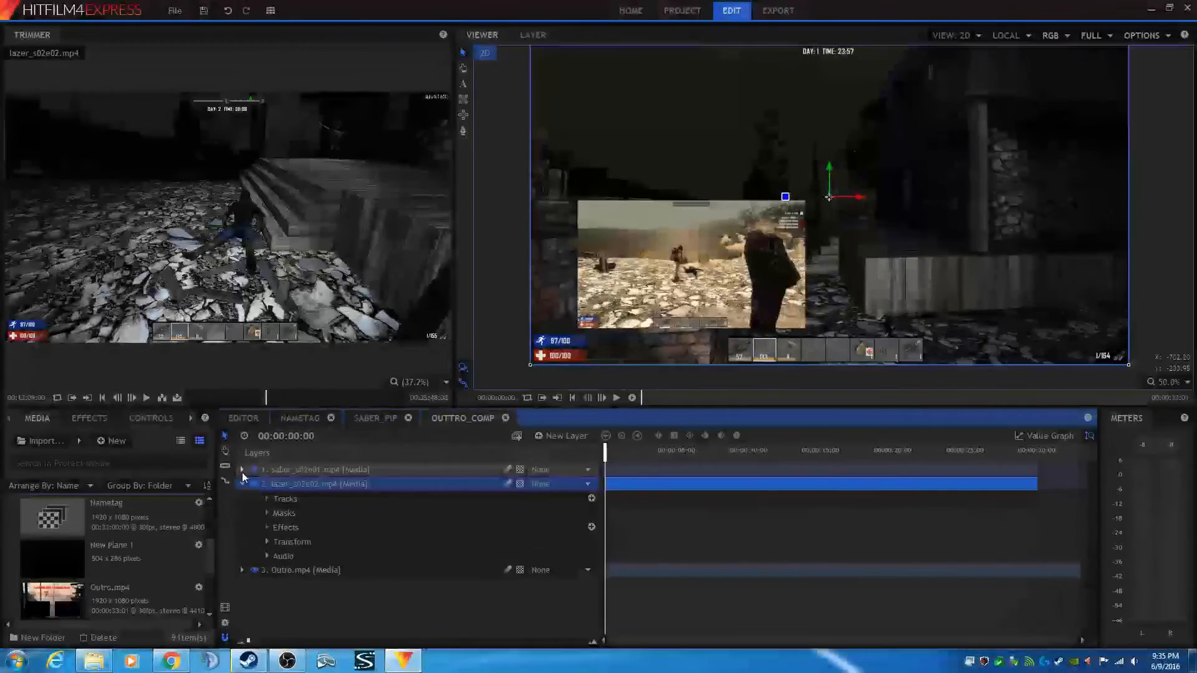
left_click(242, 470)
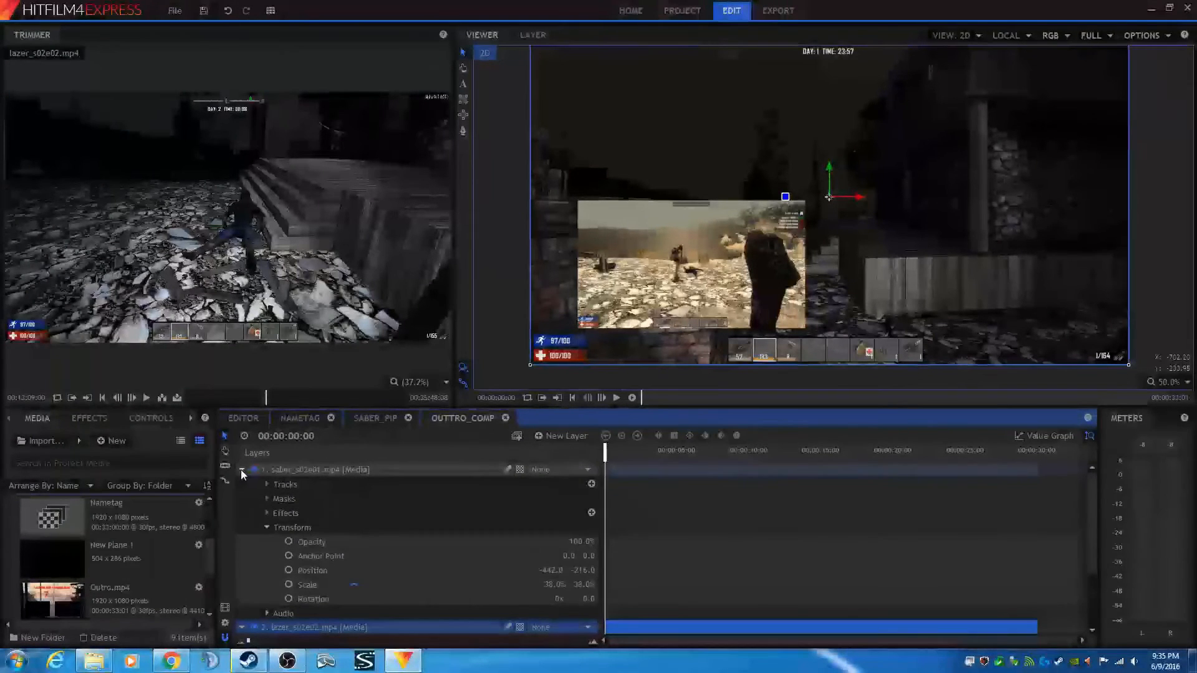
left_click(242, 470)
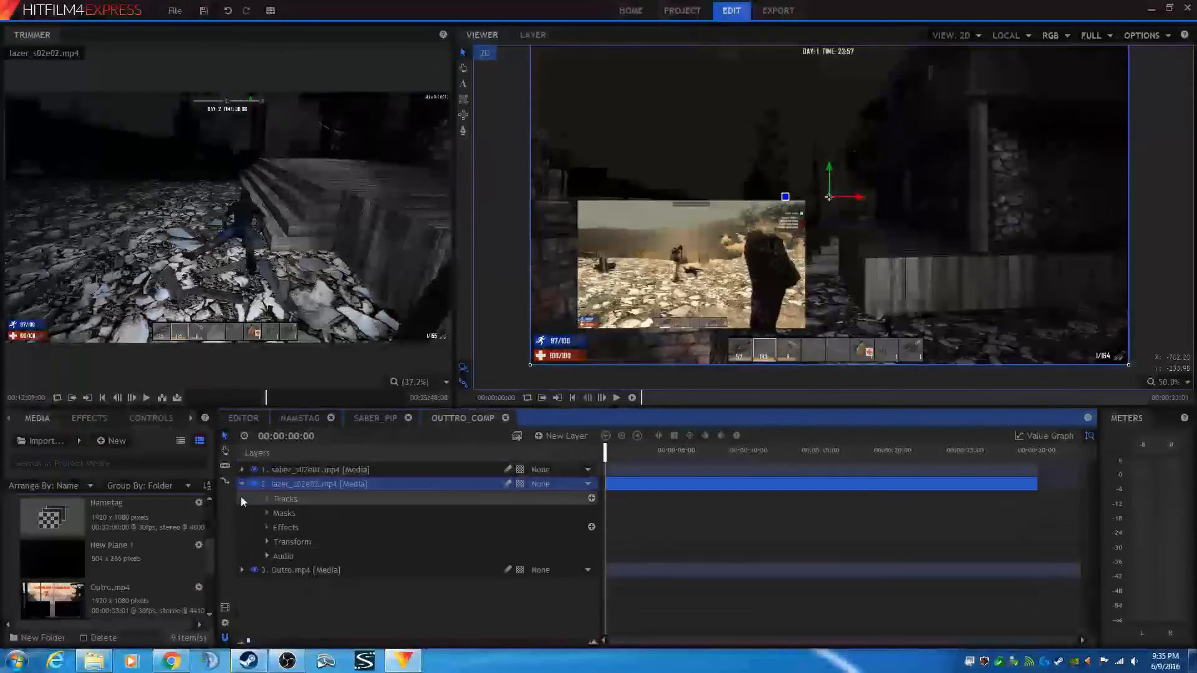
left_click(266, 542)
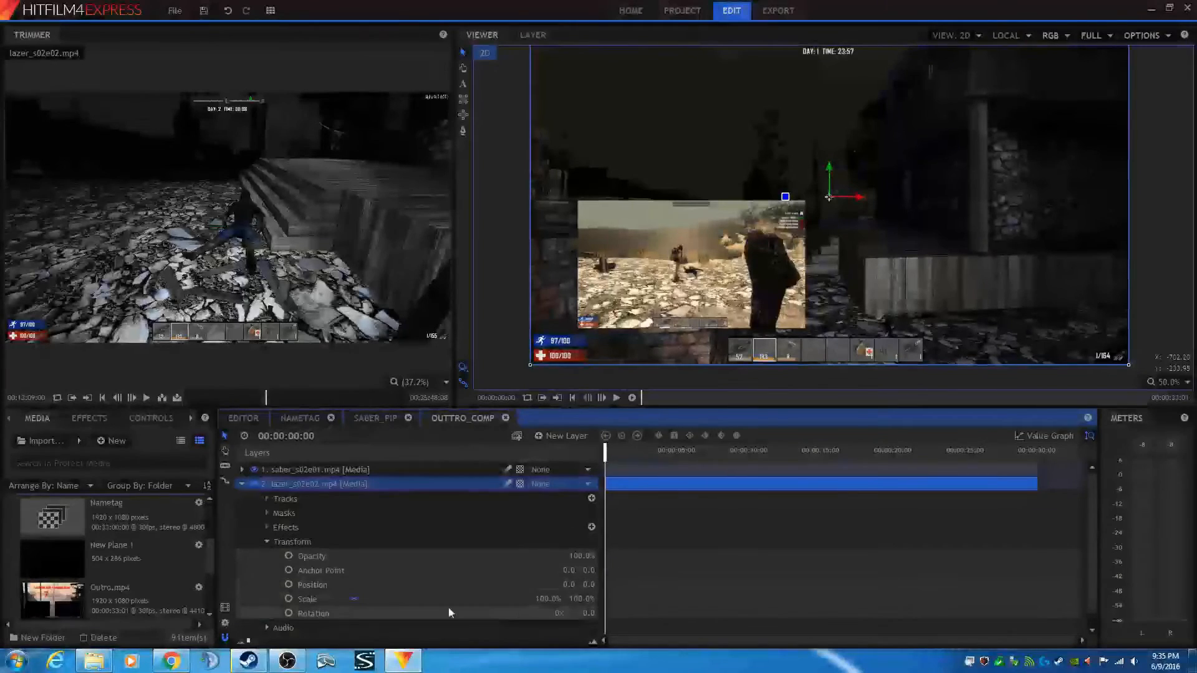
left_click(551, 599)
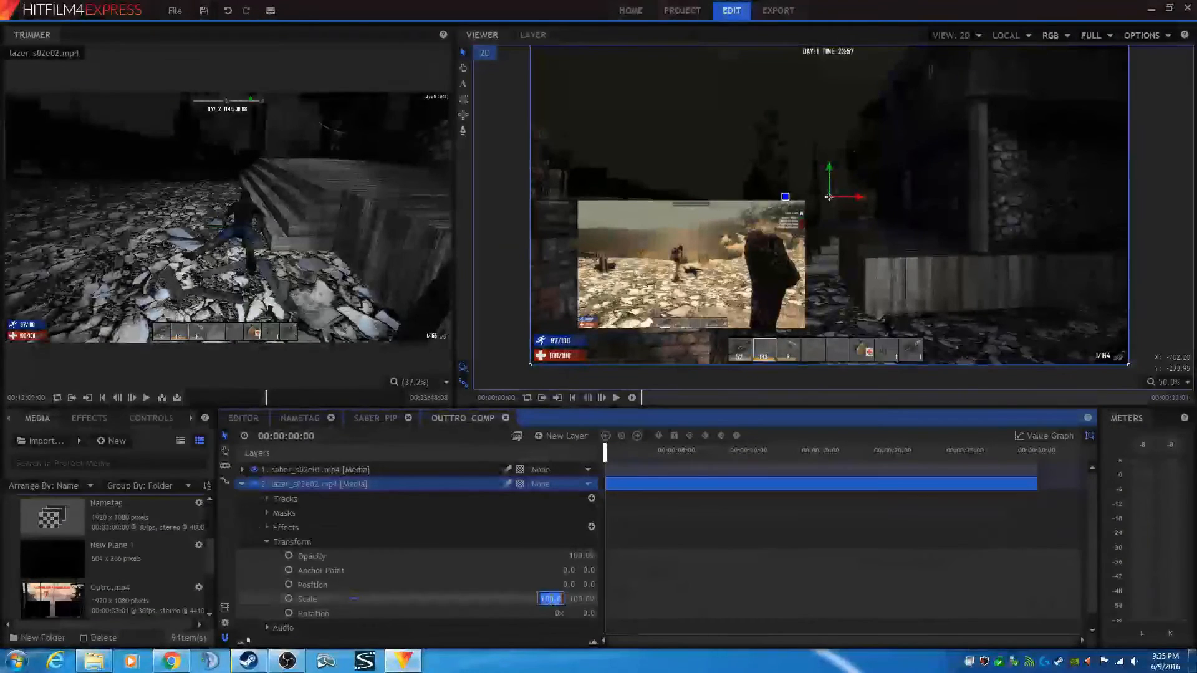
type("38")
key("Return")
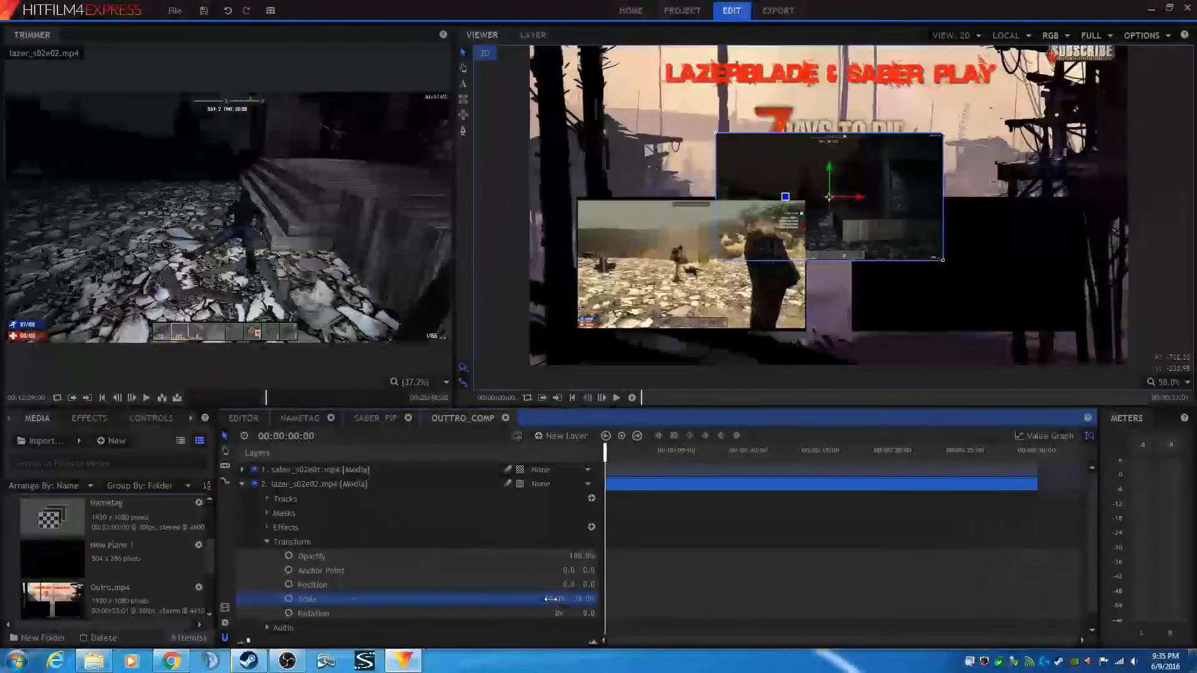
- Set the lazer_s02e02.mp4 layer's position to 442, -216 to mirror the saber layer's placement
left_click(242, 485)
left_click(242, 469)
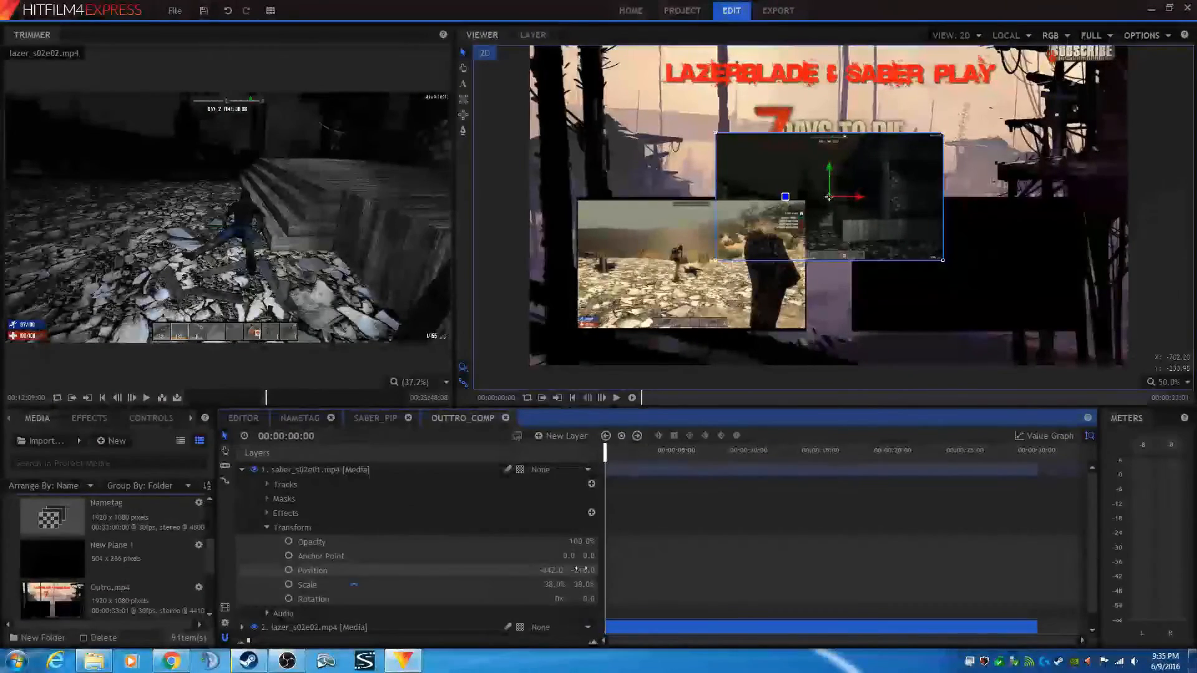
scroll(414, 549, "down", 1)
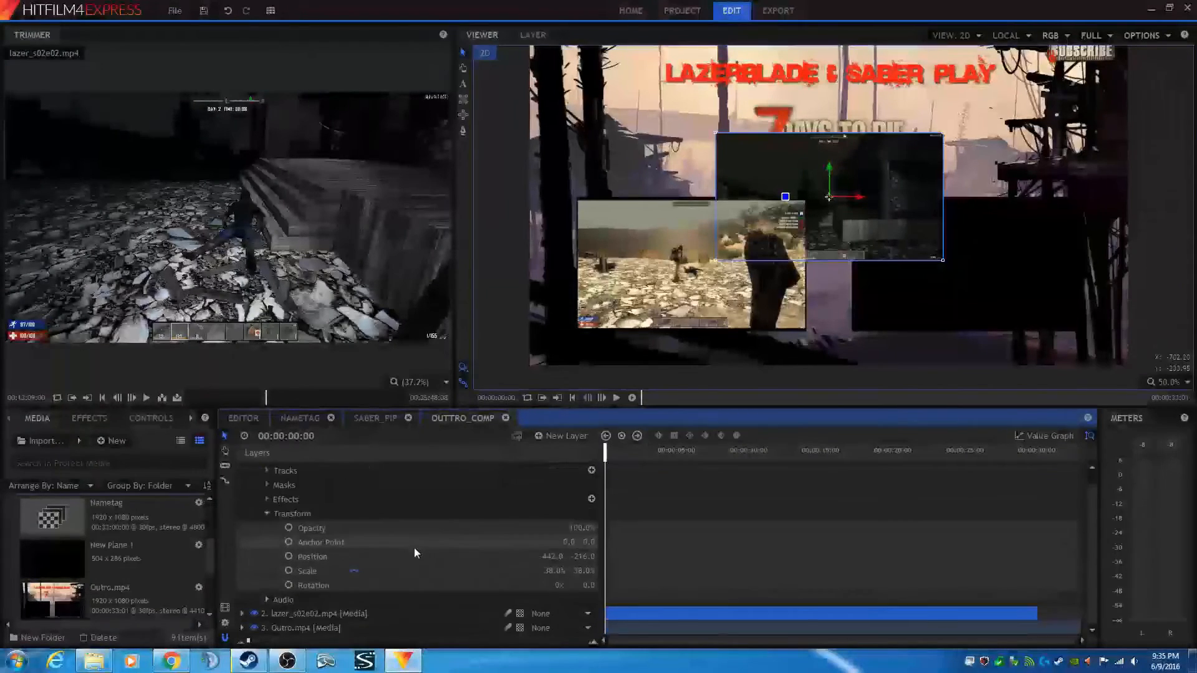
left_click(242, 614)
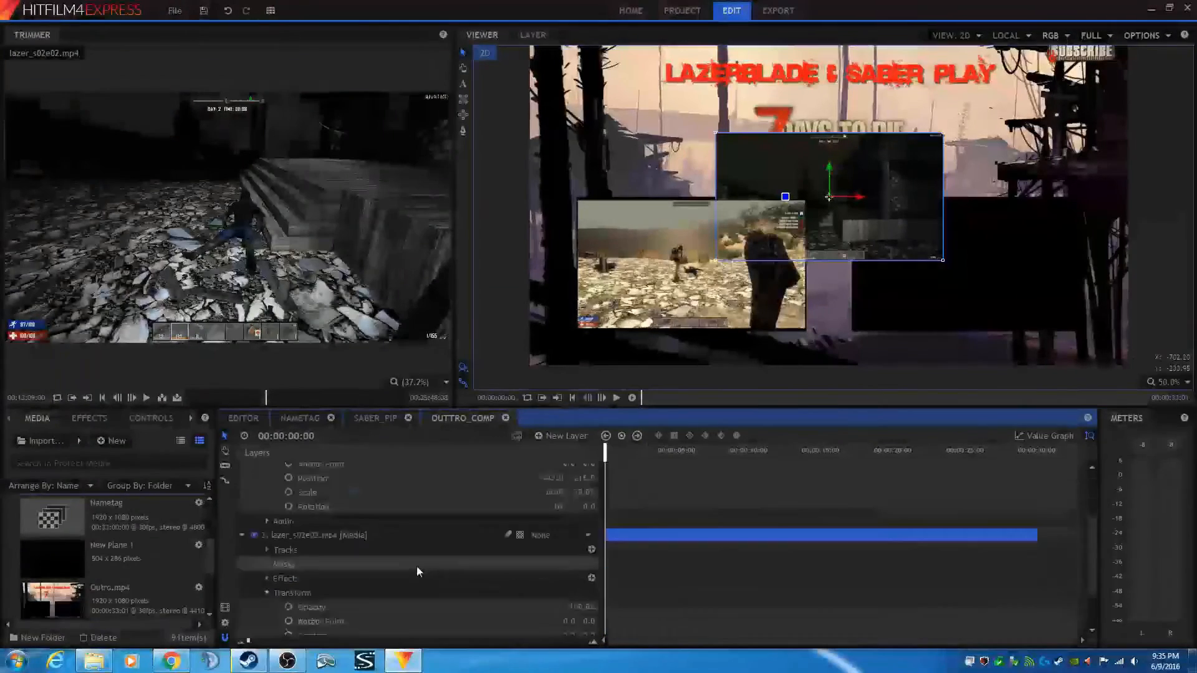
left_click(508, 608)
left_click(587, 597)
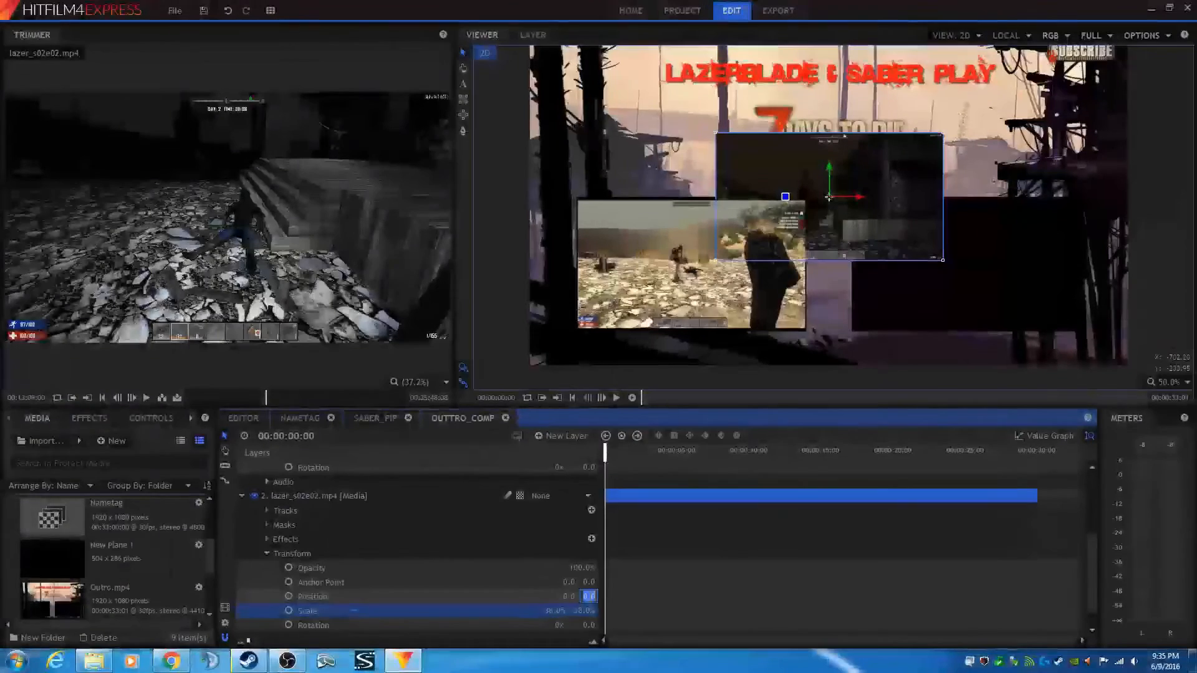
type("-216")
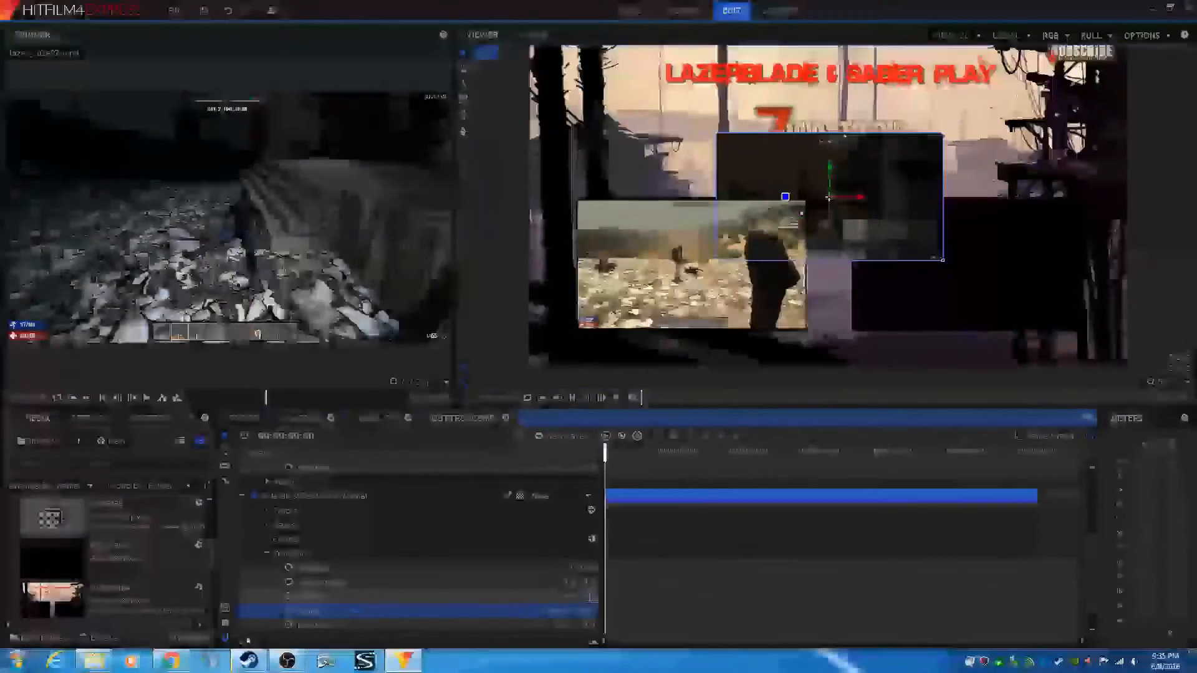
key("Return")
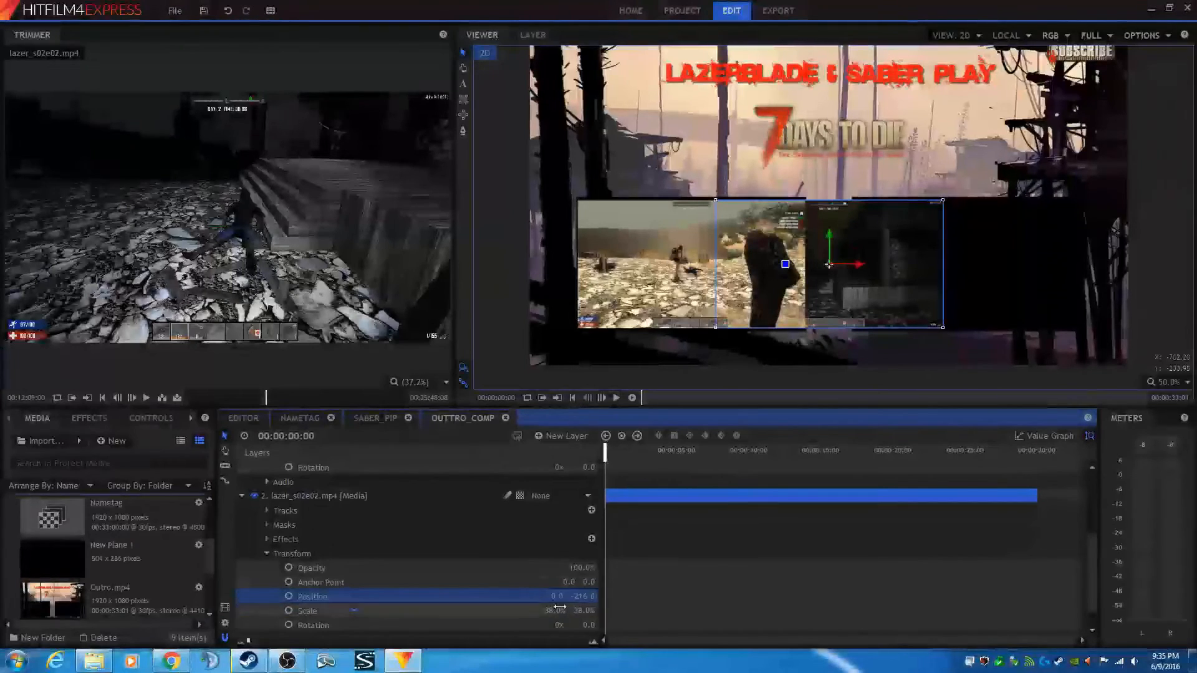
scroll(309, 559, "up", 3)
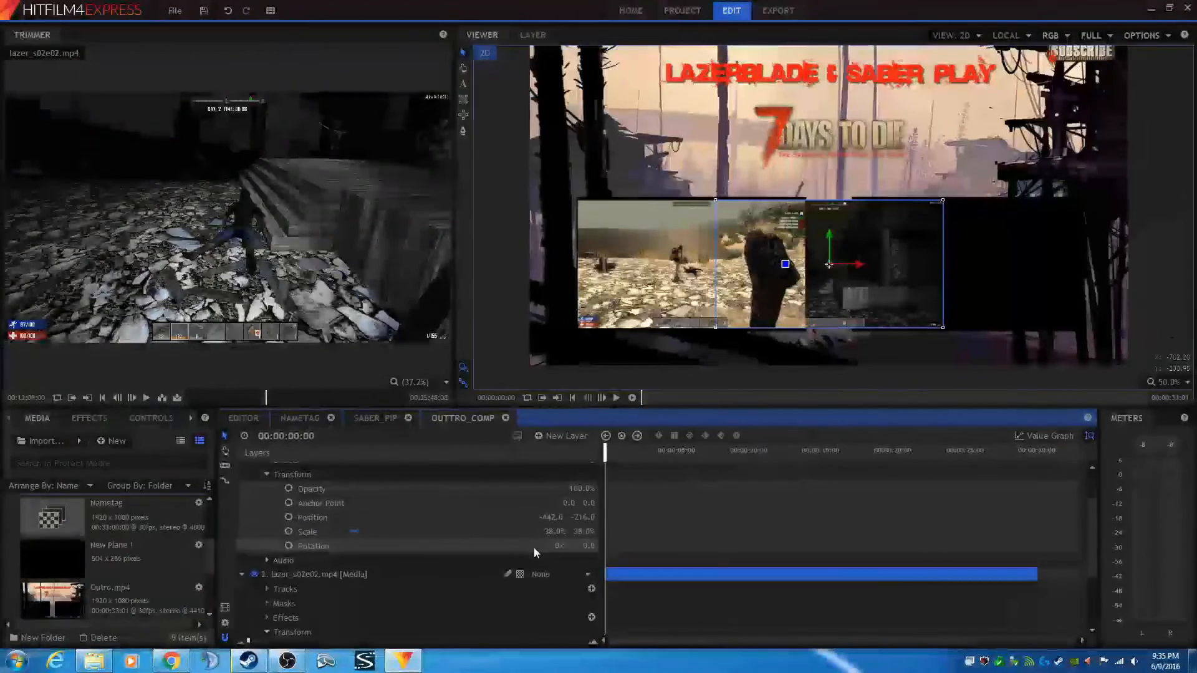
scroll(519, 547, "down", 3)
left_click(556, 597)
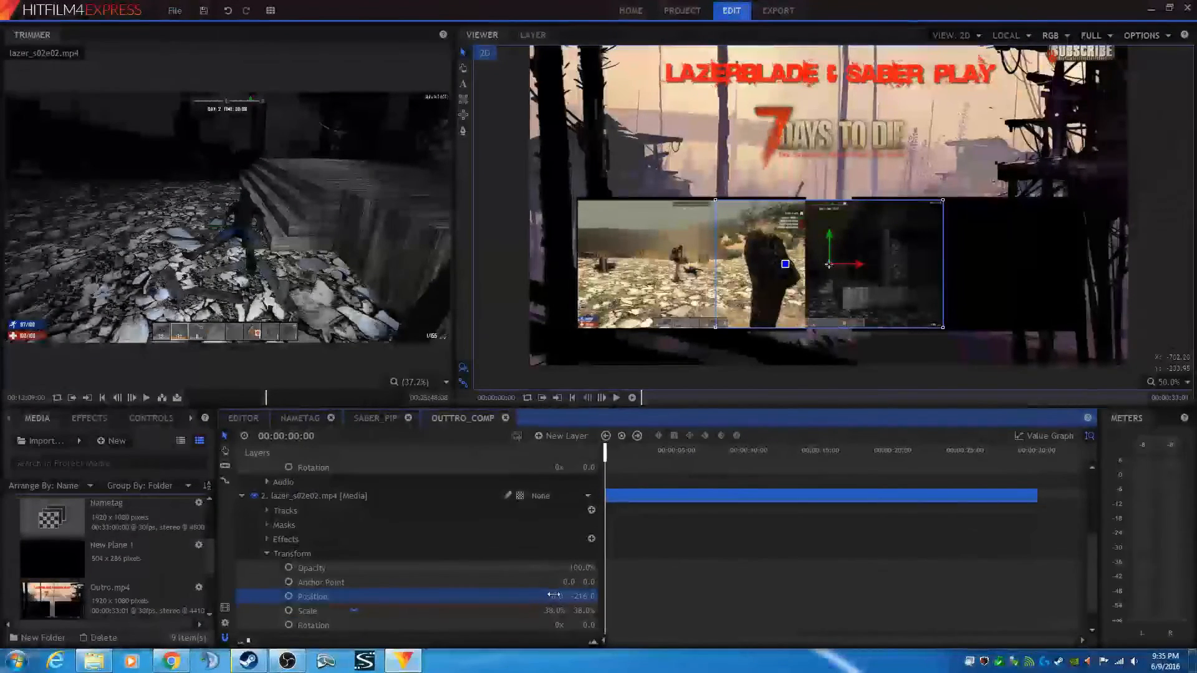
type("442")
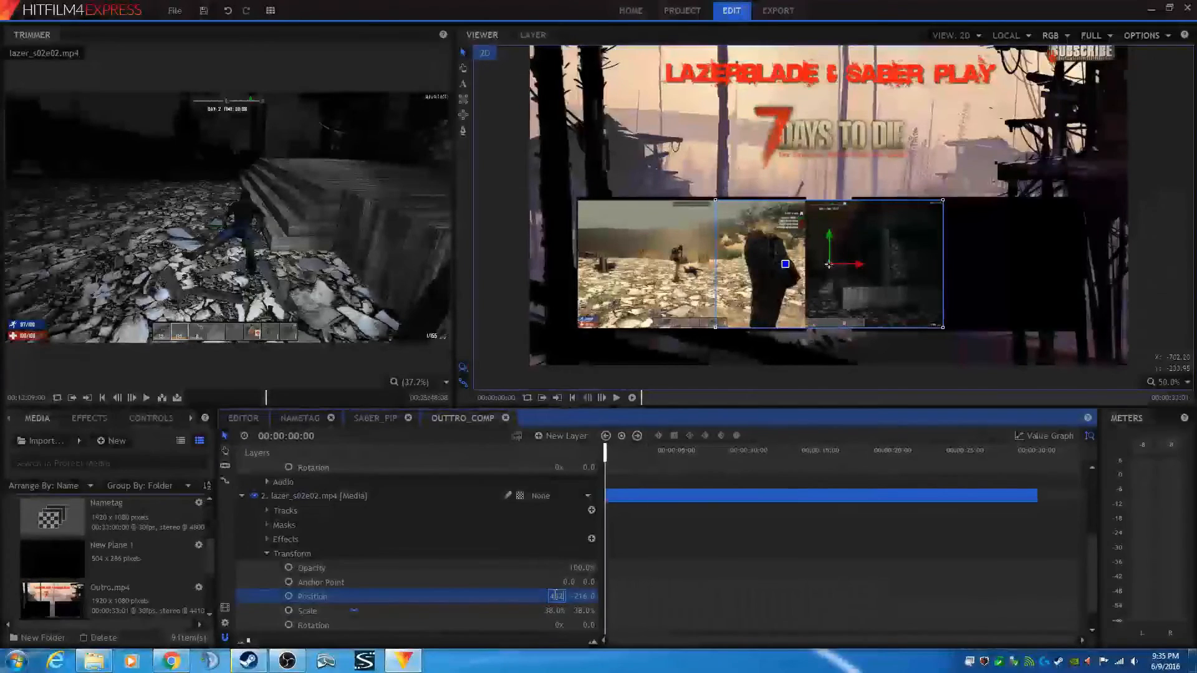
key("Return")
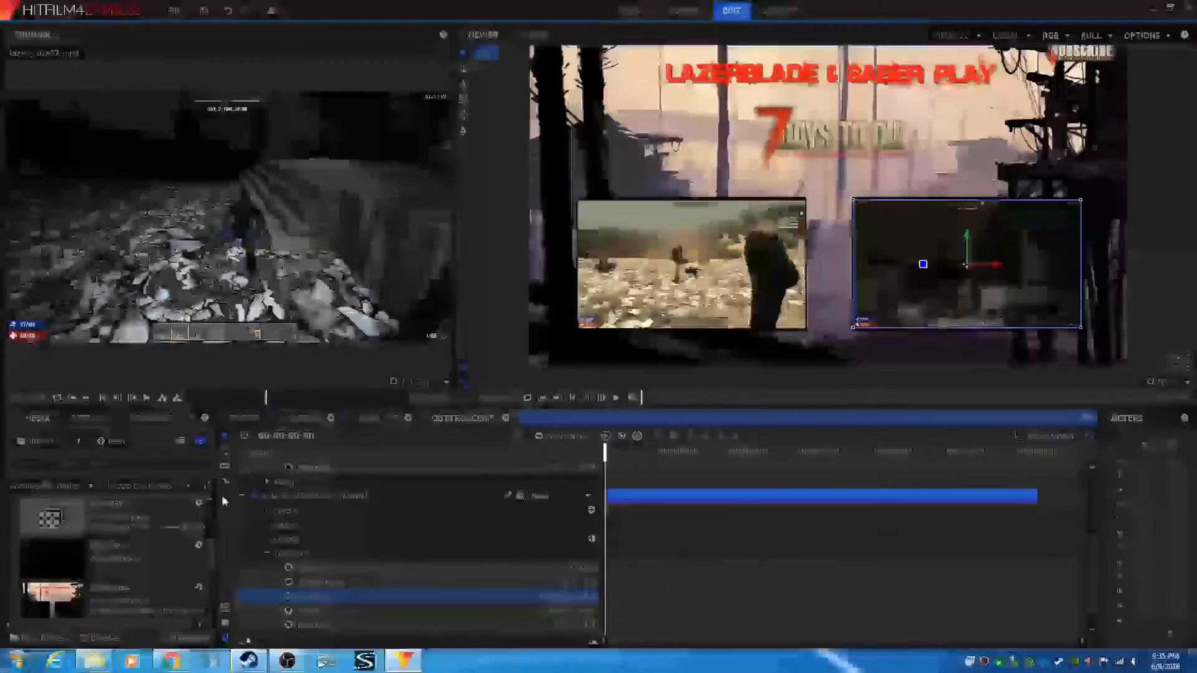
- With the Text tool, add a text box below the two clips and type CLIC TO VIEW
left_click(464, 84)
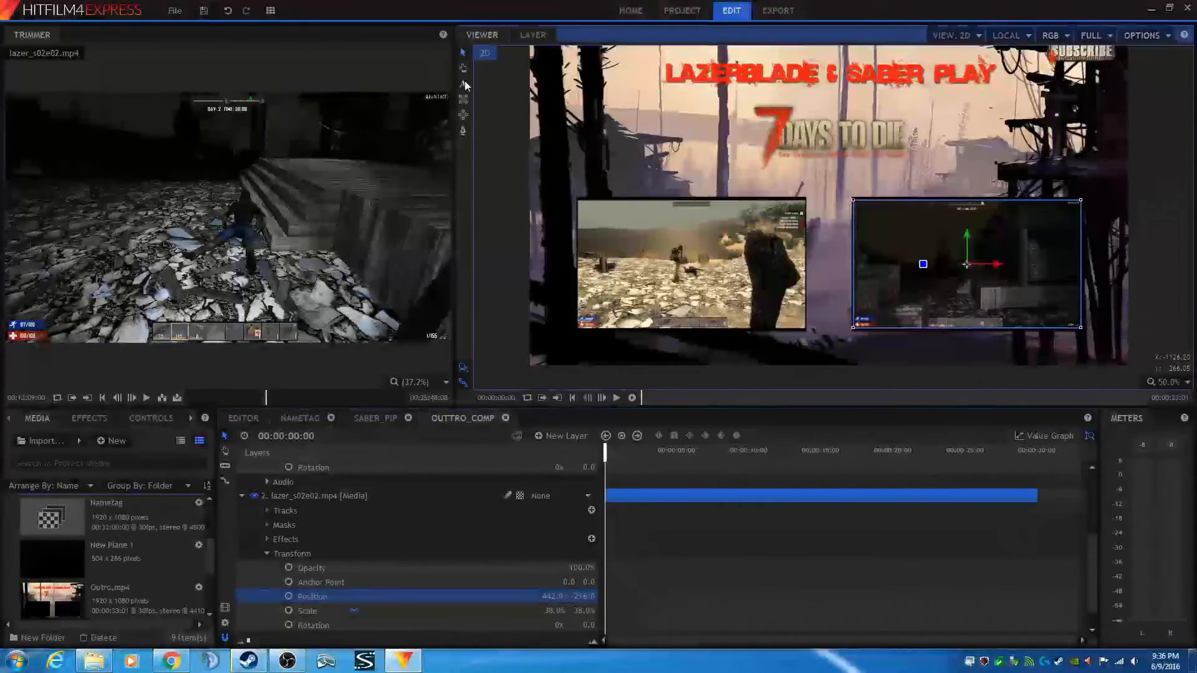
left_click(465, 86)
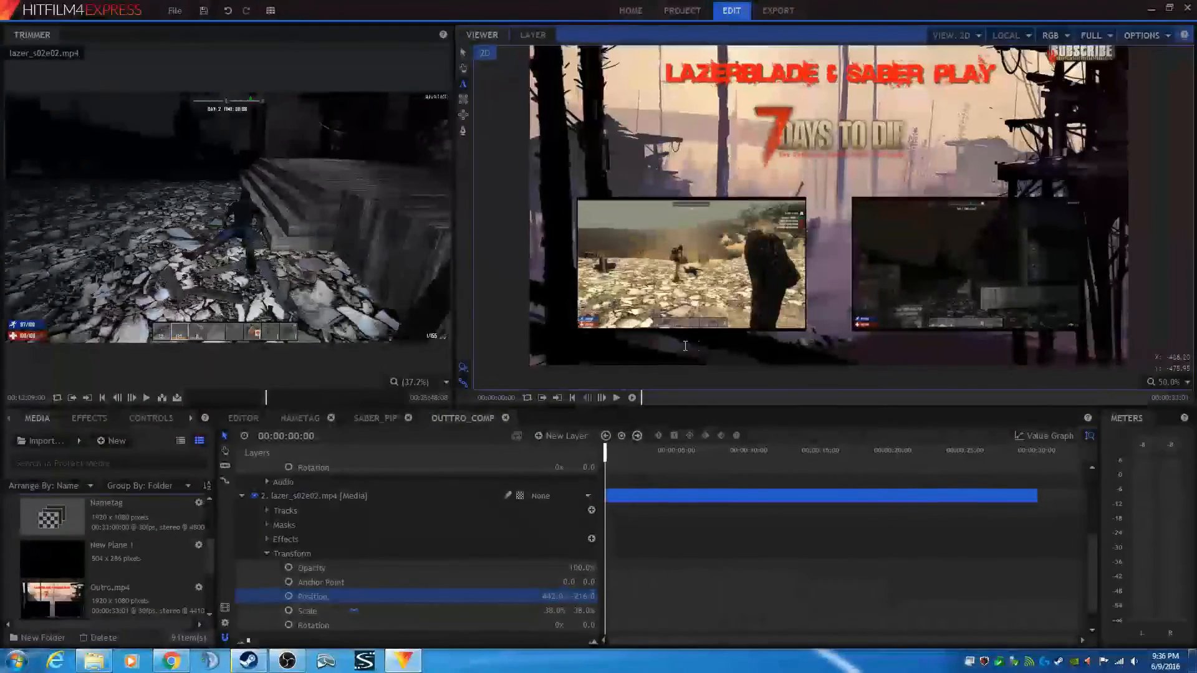
left_click(686, 346)
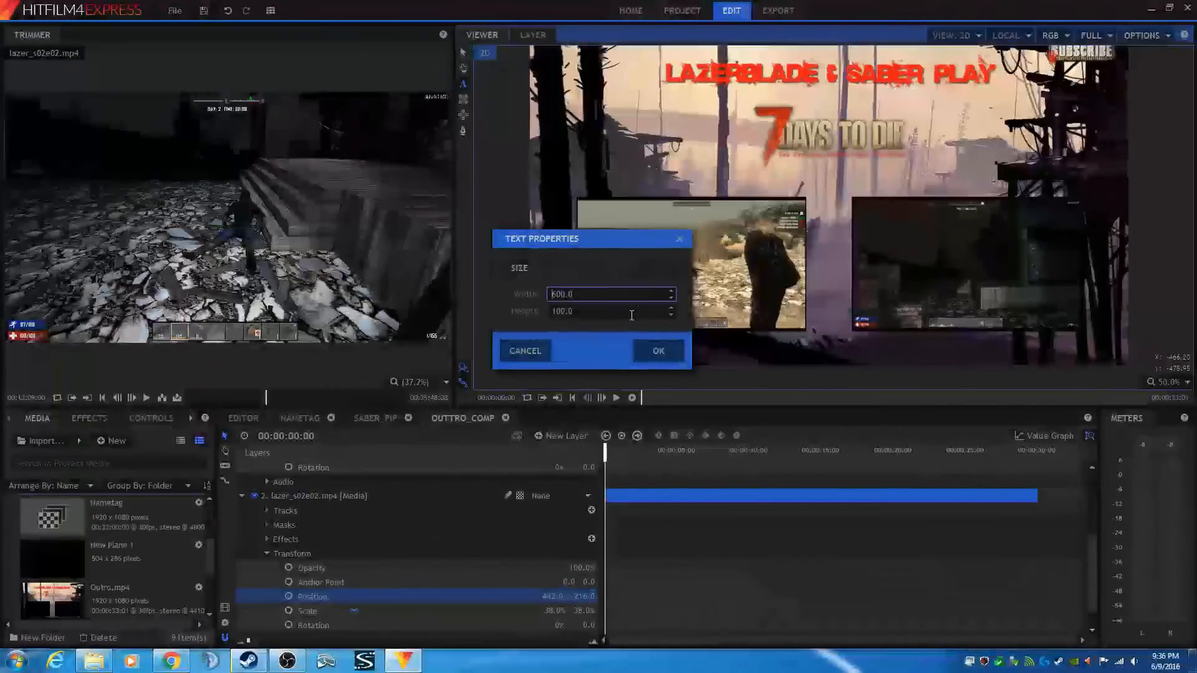
left_click(659, 352)
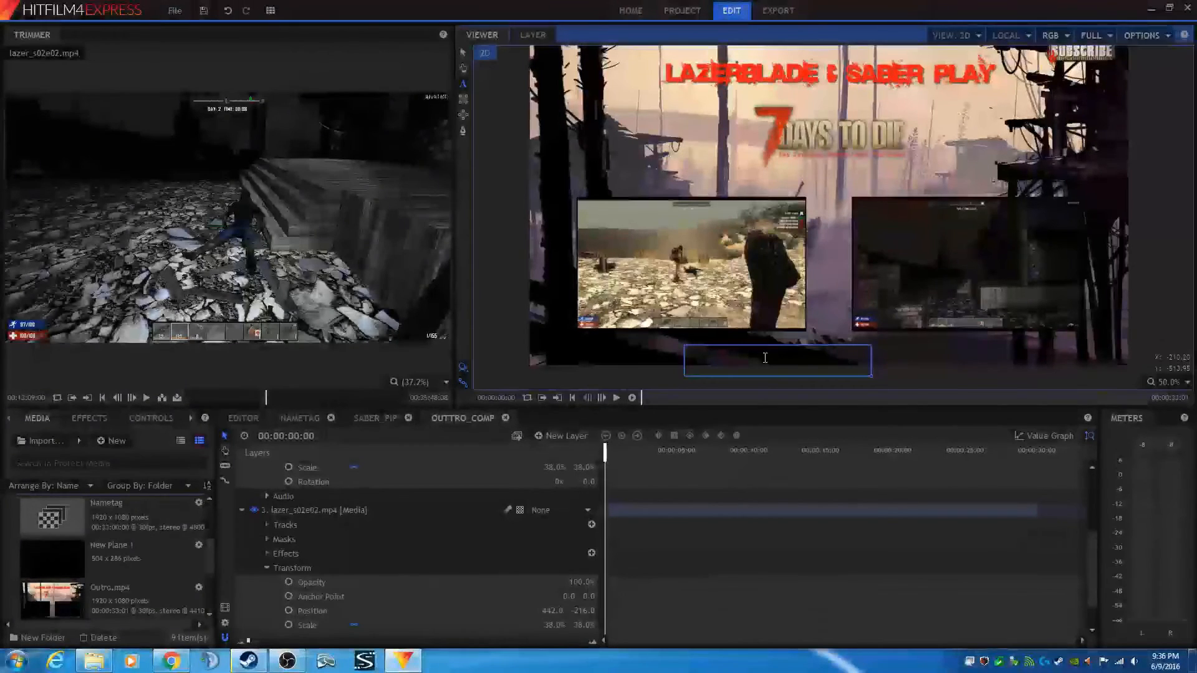
type("CLIC ")
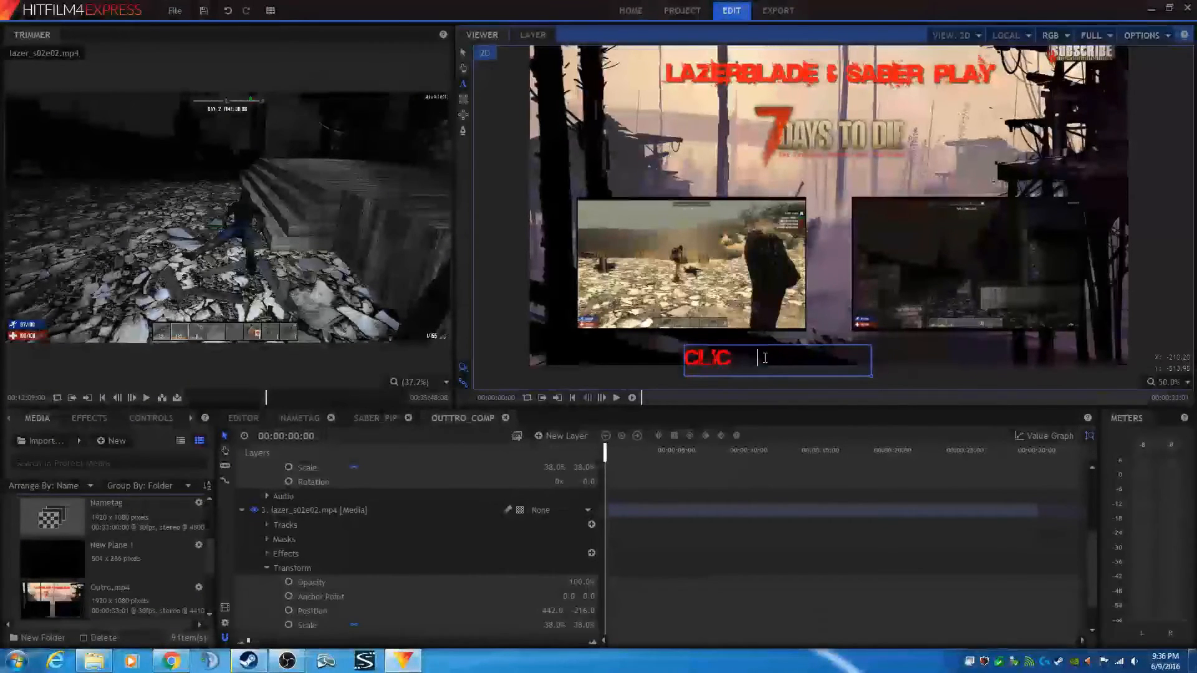
type("TO VIEW")
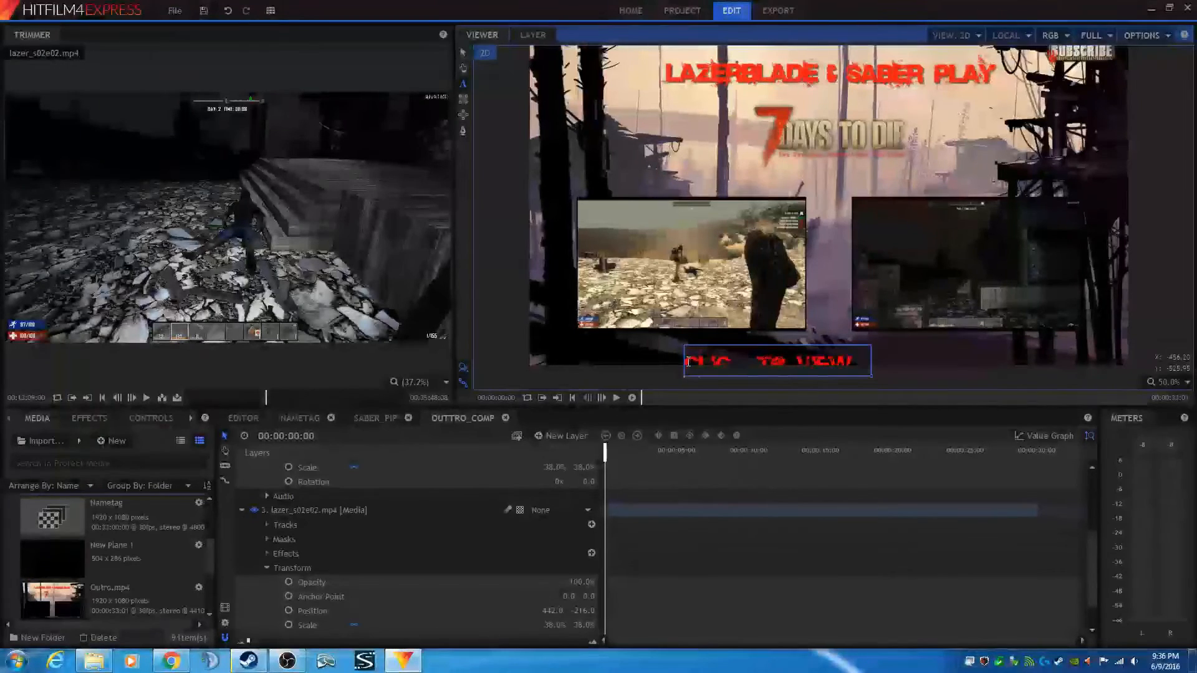
- Widen the text box to hold CLICK TO VIEW SABER'S VIDEO and move the caption up onto the left clip
left_click_drag(688, 362, 800, 426)
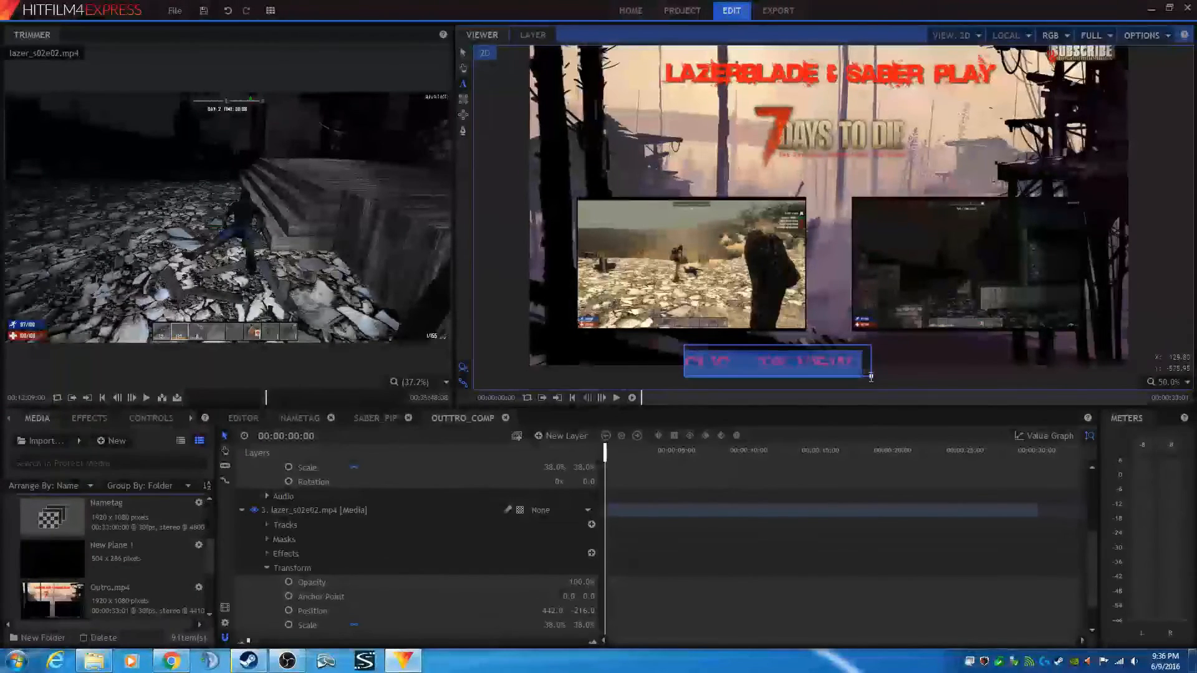
left_click_drag(871, 376, 1160, 388)
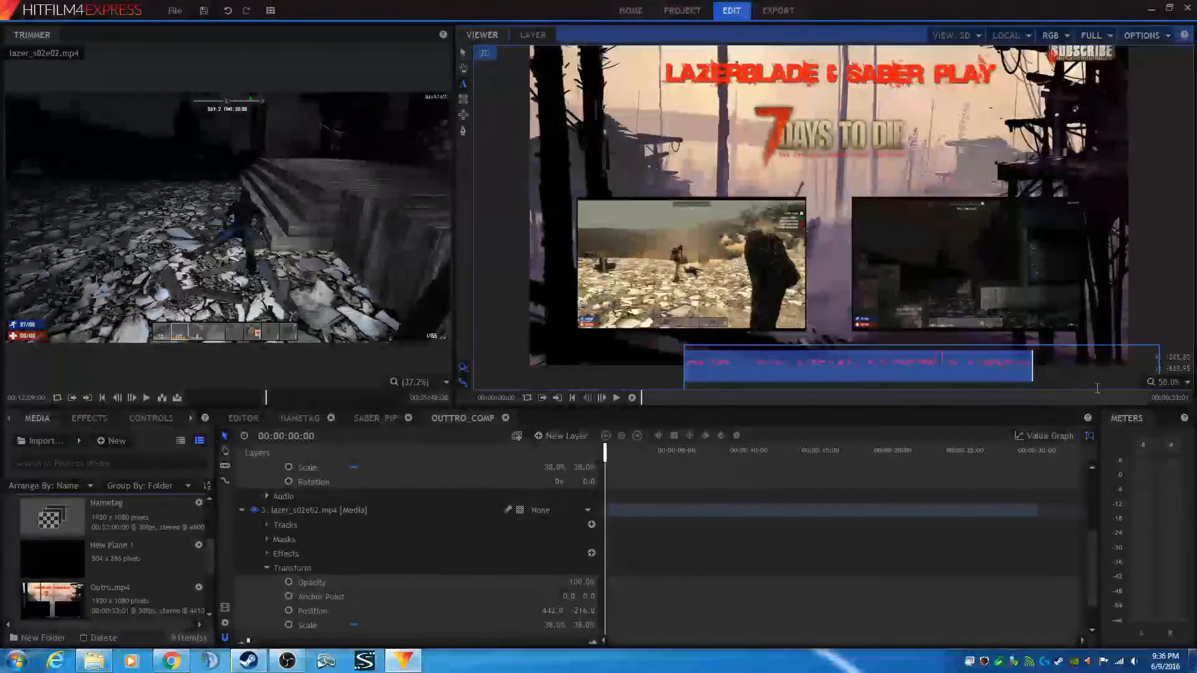
left_click(464, 53)
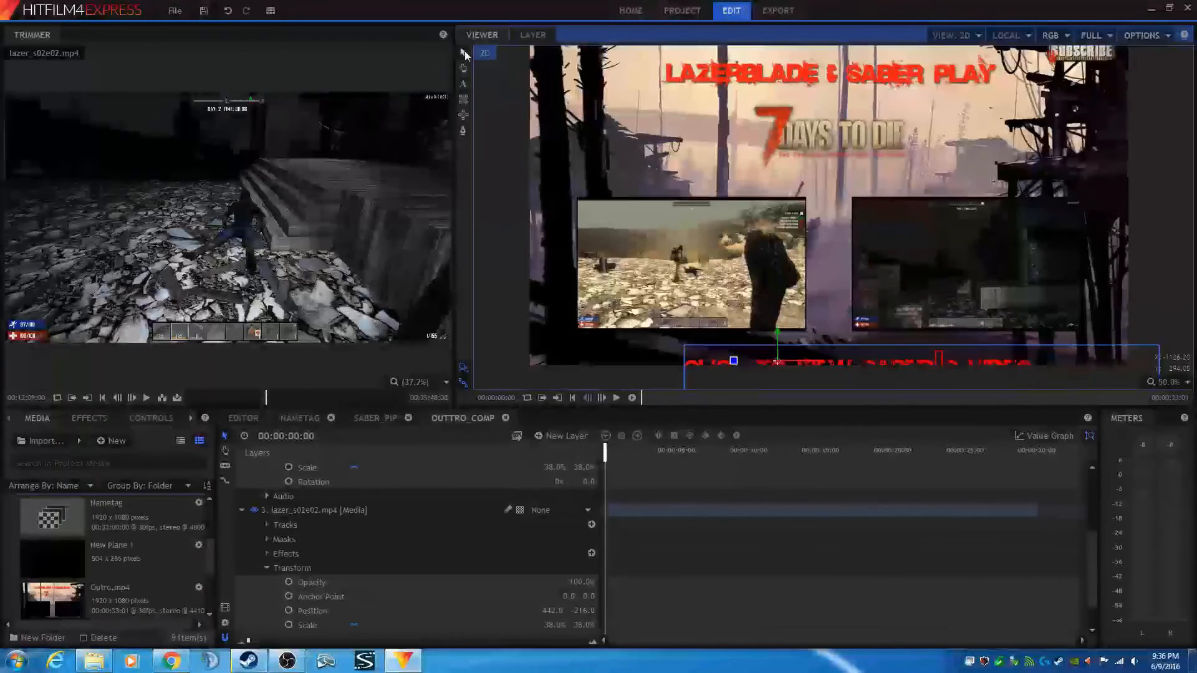
left_click_drag(778, 362, 677, 293)
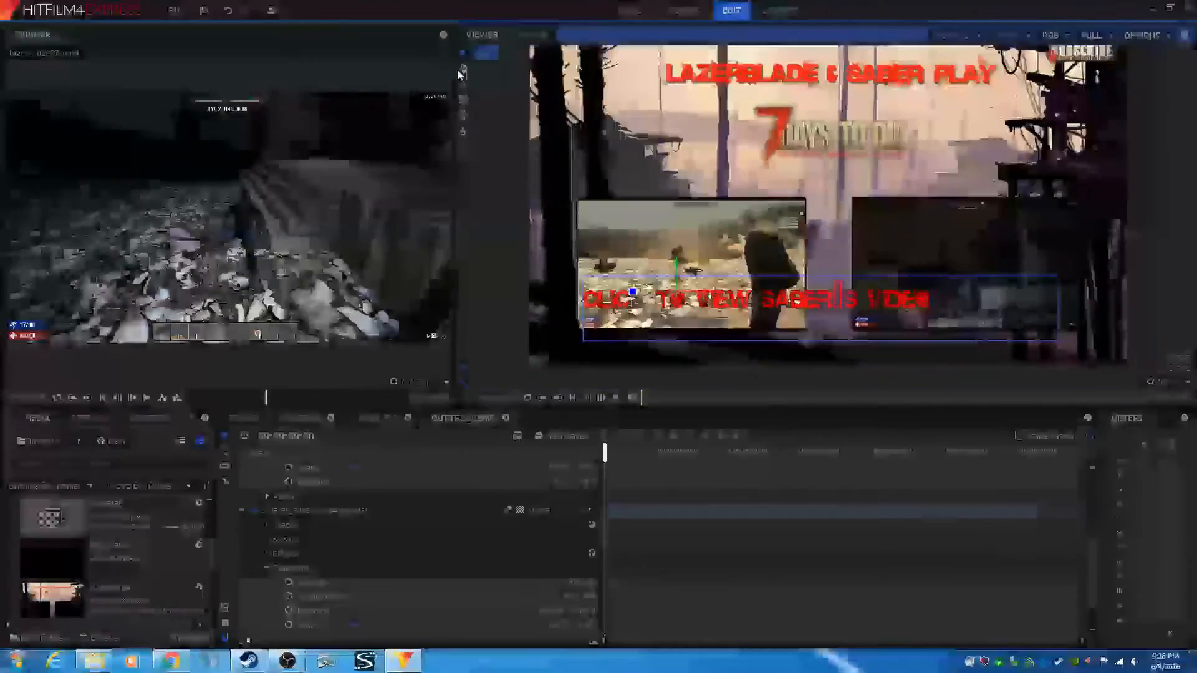
- Select the caption text and set its font to Dead Kansas at size 48
double_click(779, 323)
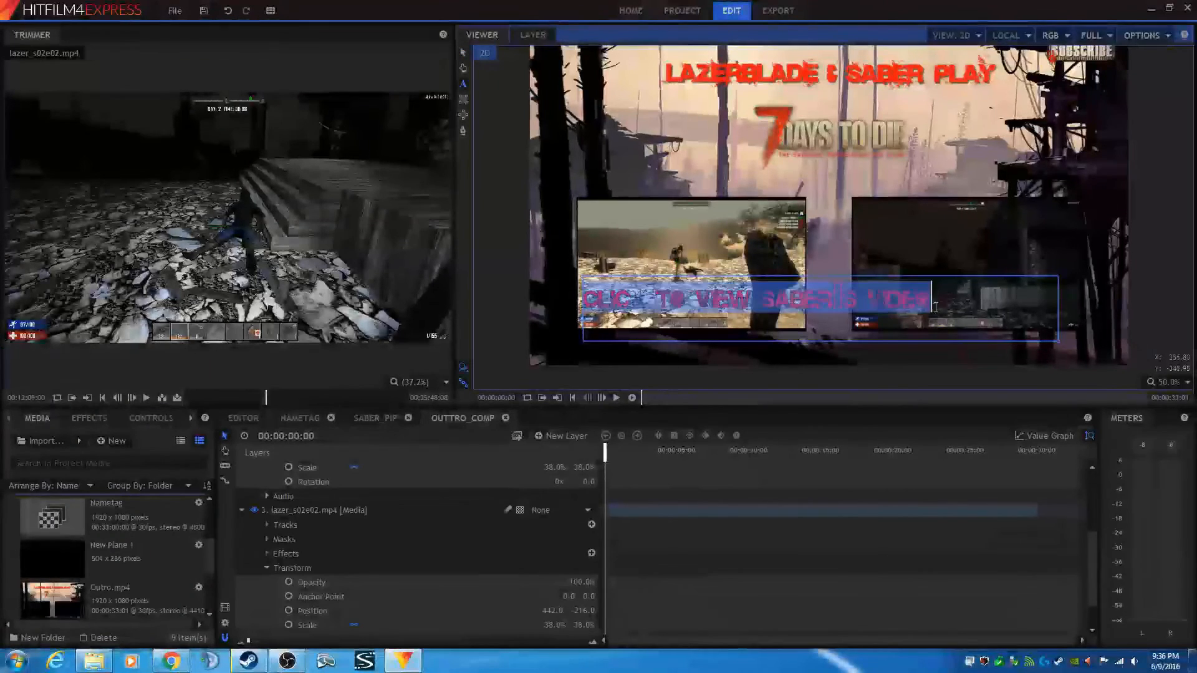
left_click(190, 418)
left_click(163, 419)
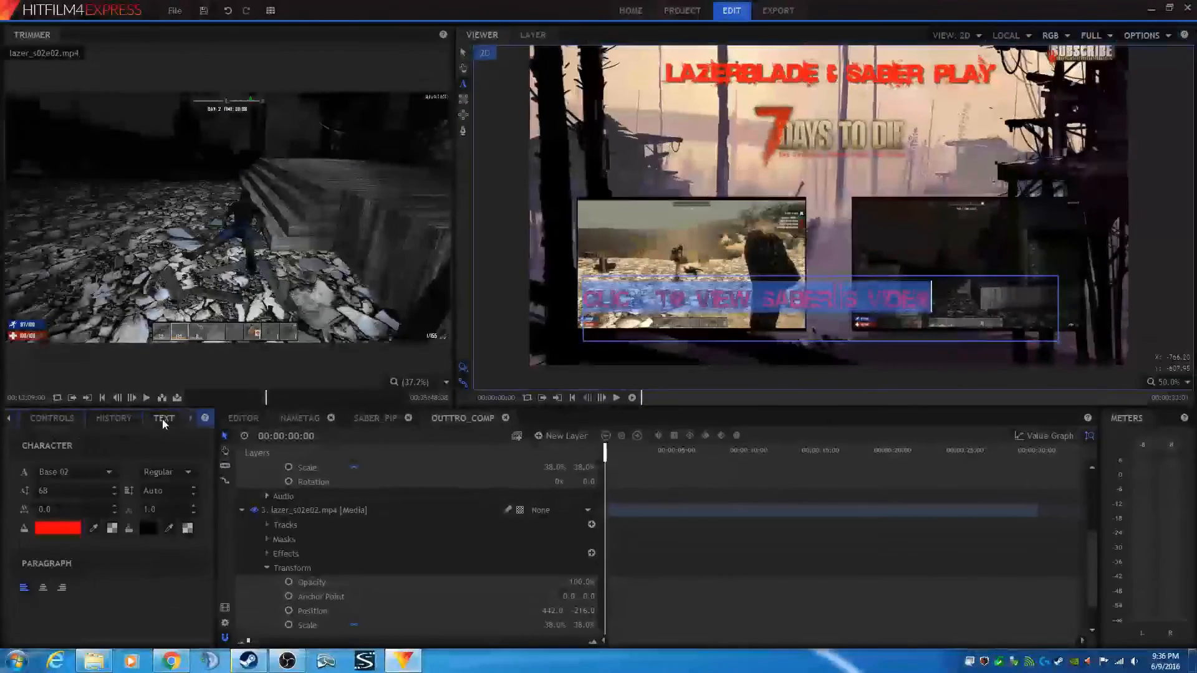
left_click(105, 471)
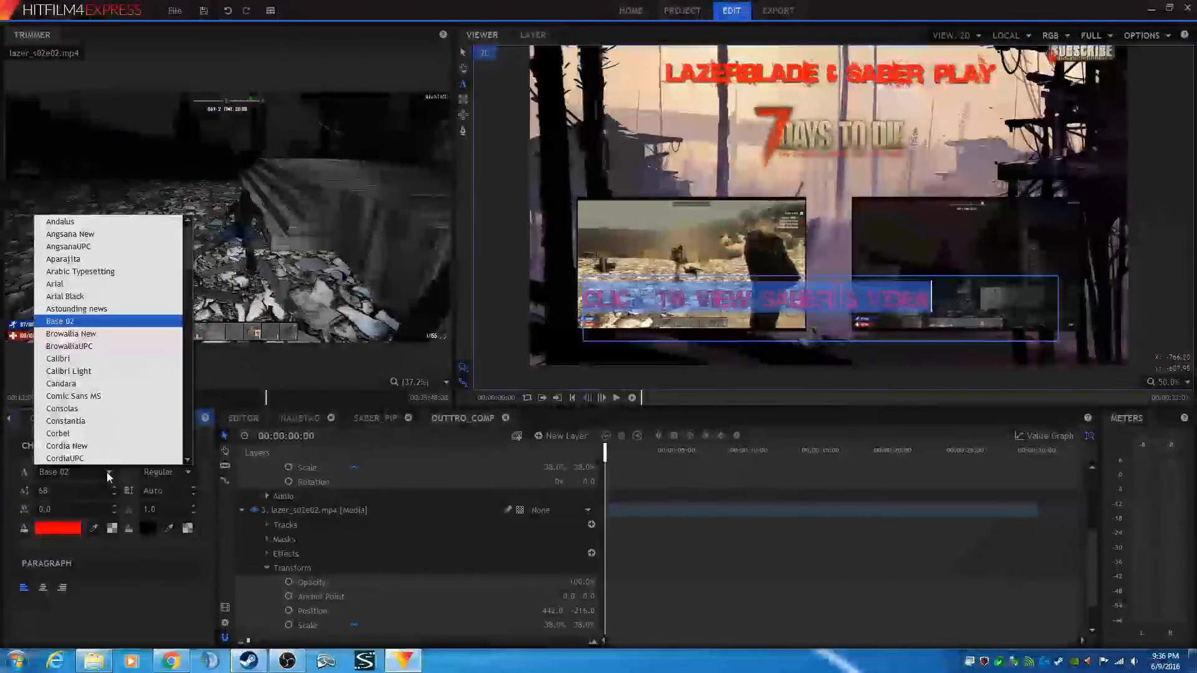
scroll(99, 414, "down", 10)
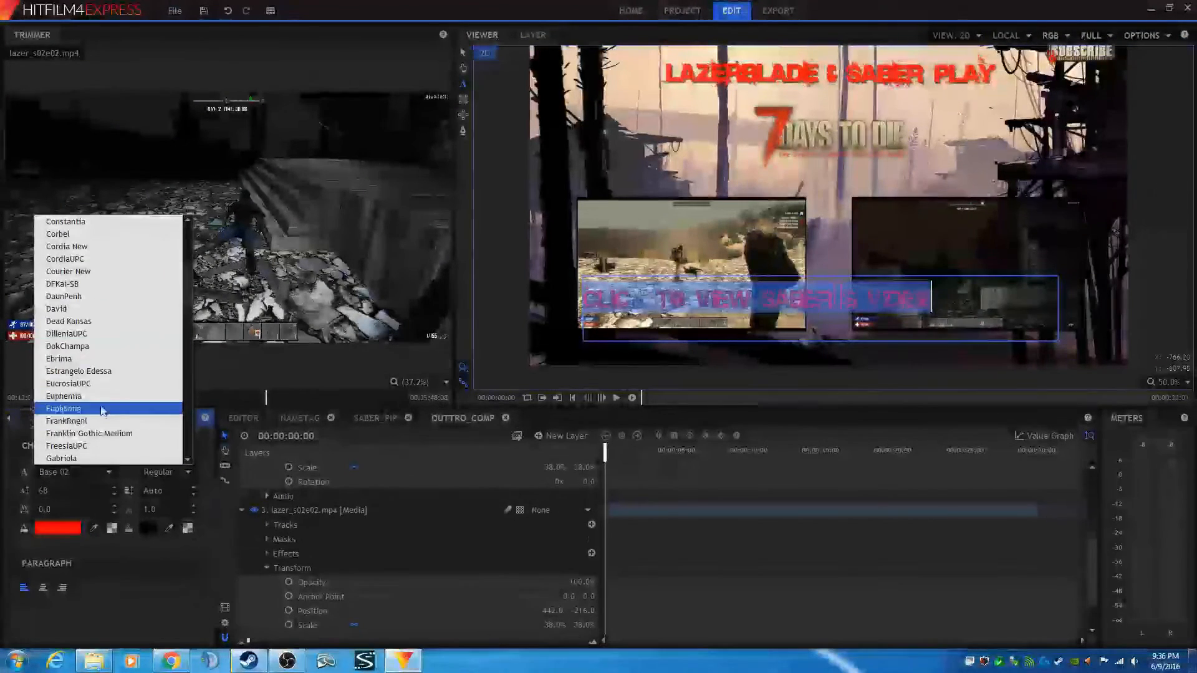
left_click(84, 322)
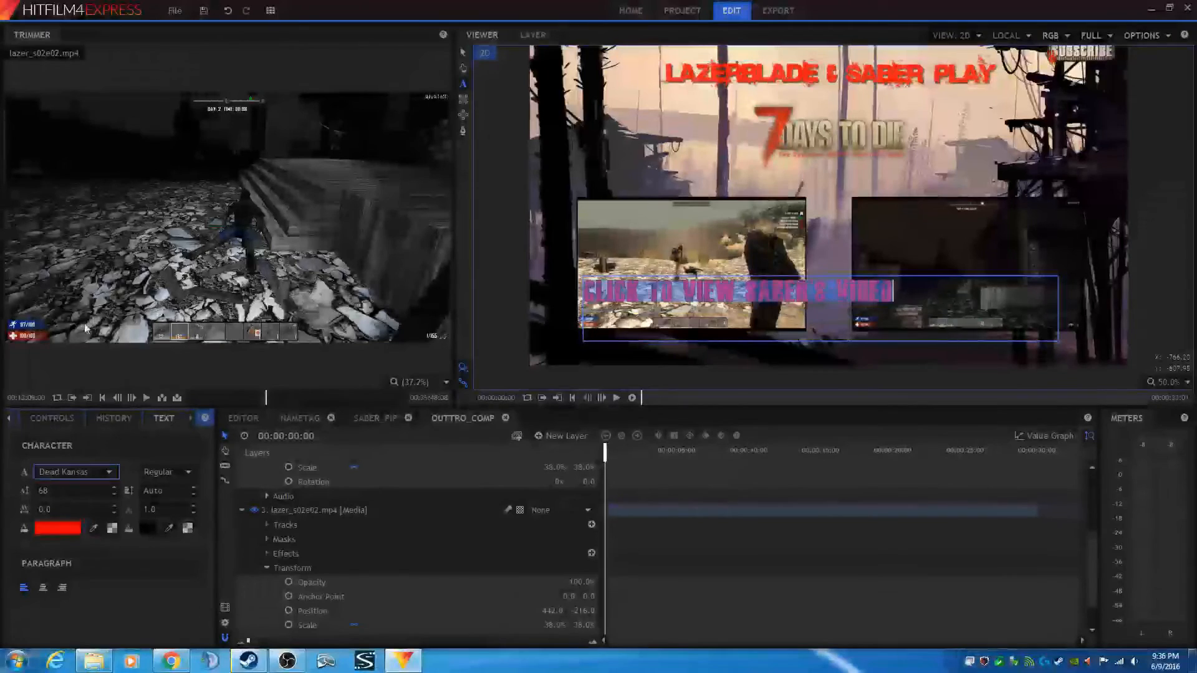
left_click(58, 491)
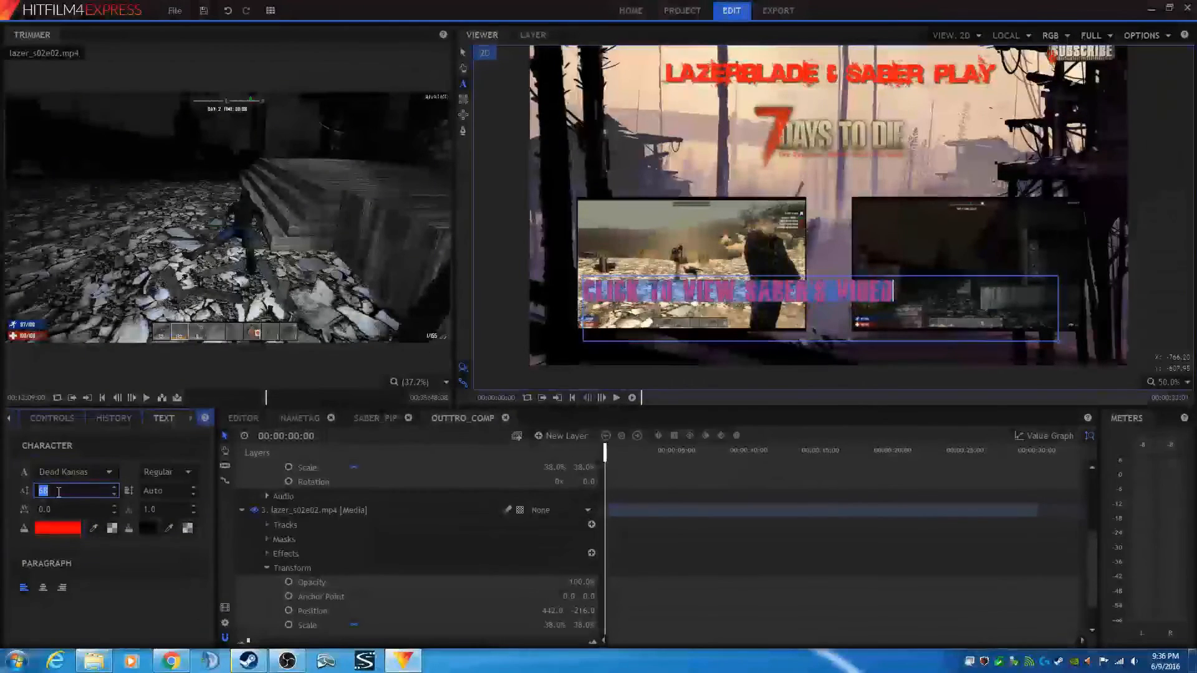
type("48")
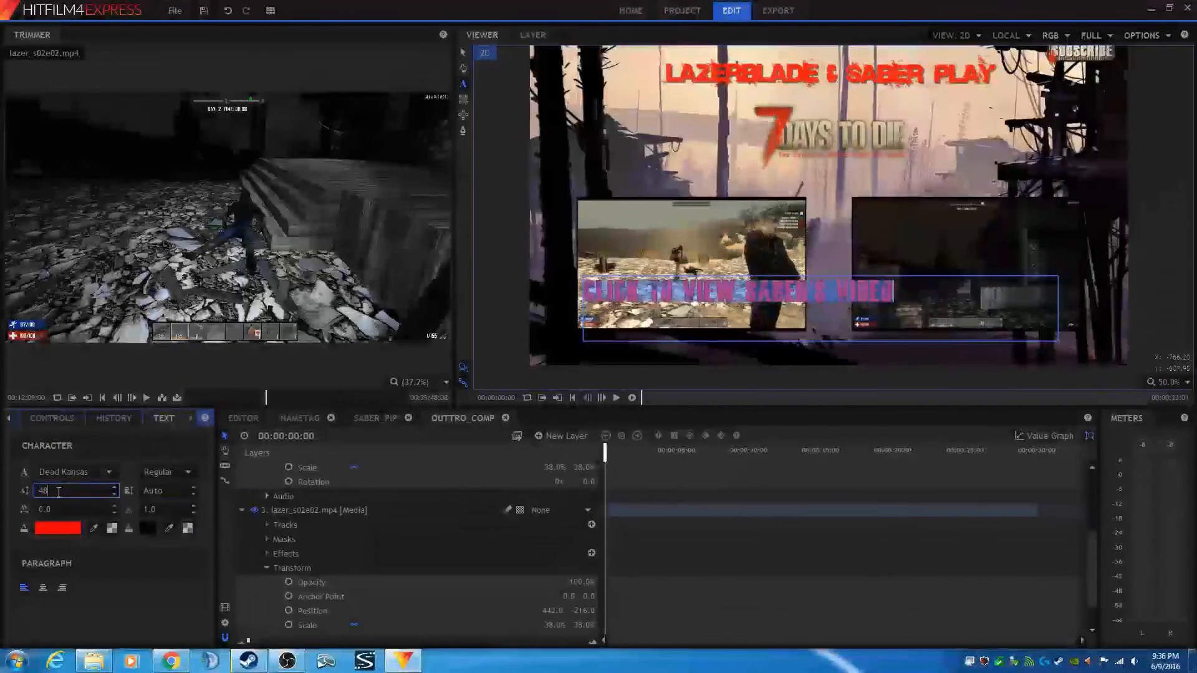
key("Return")
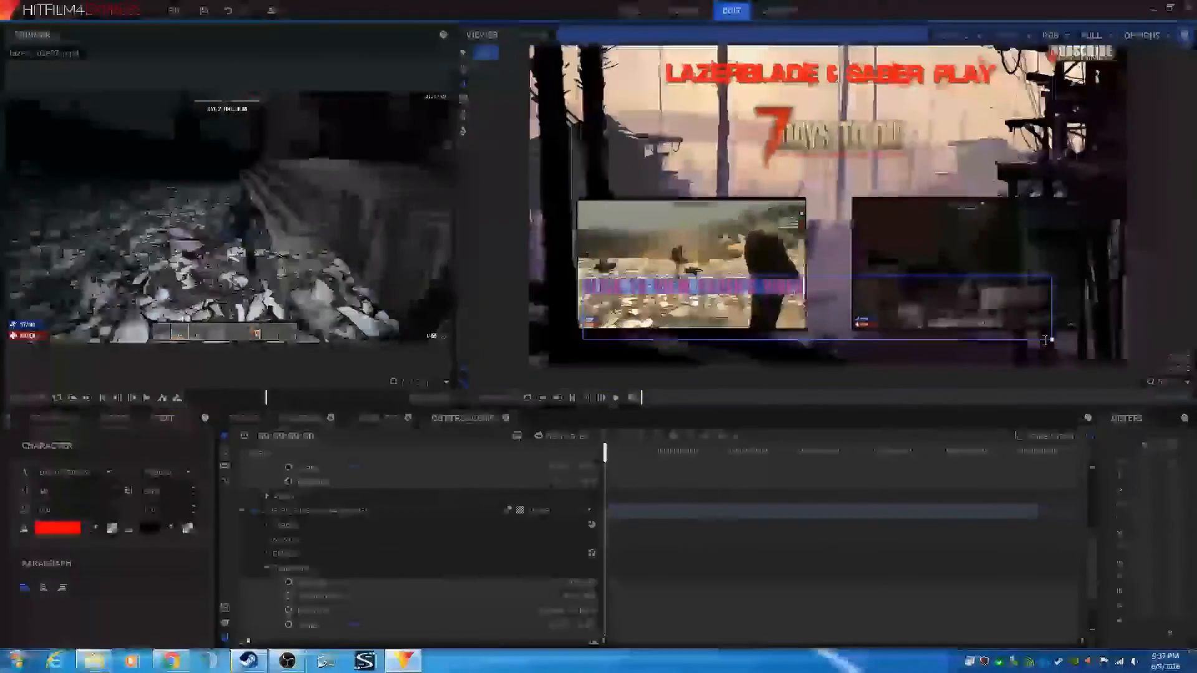
- Narrow the text box to the left clip's width and centre-align the caption
left_click_drag(1058, 342, 811, 300)
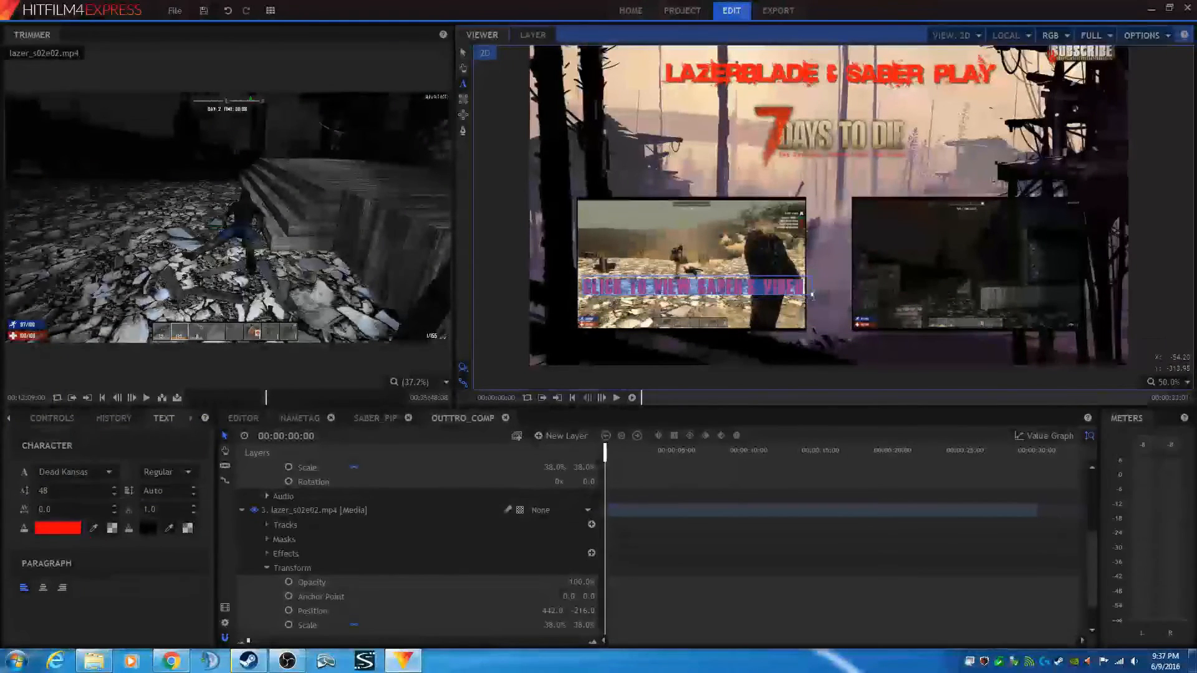
key("Escape")
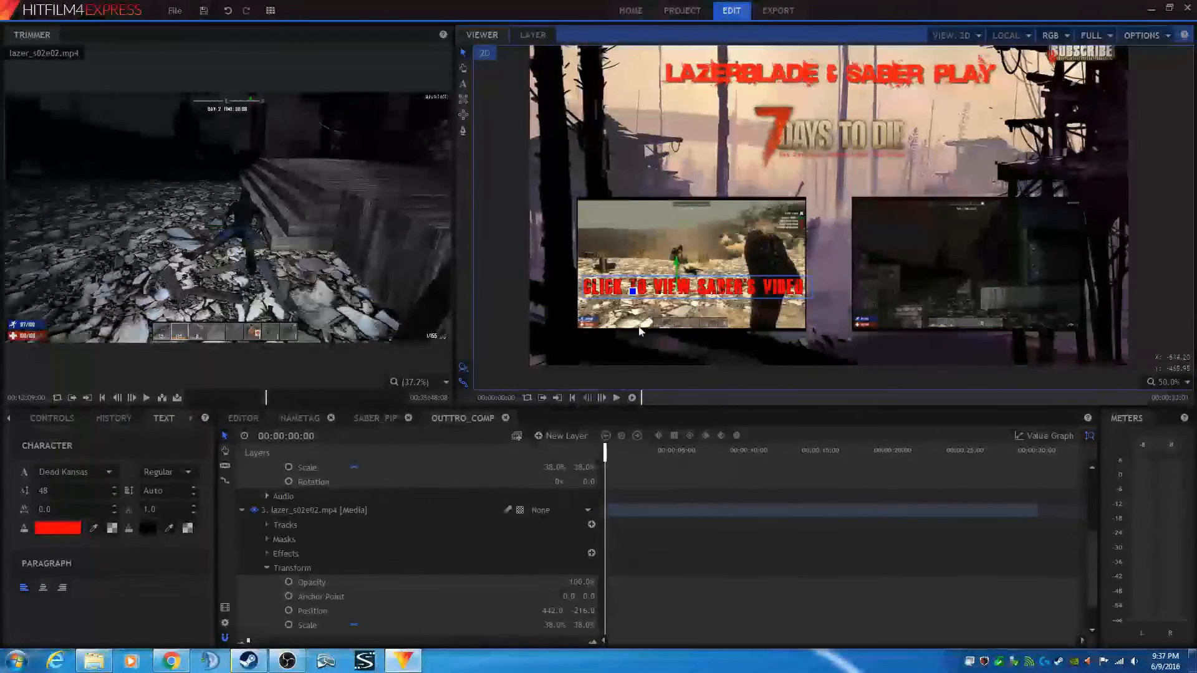
double_click(693, 290)
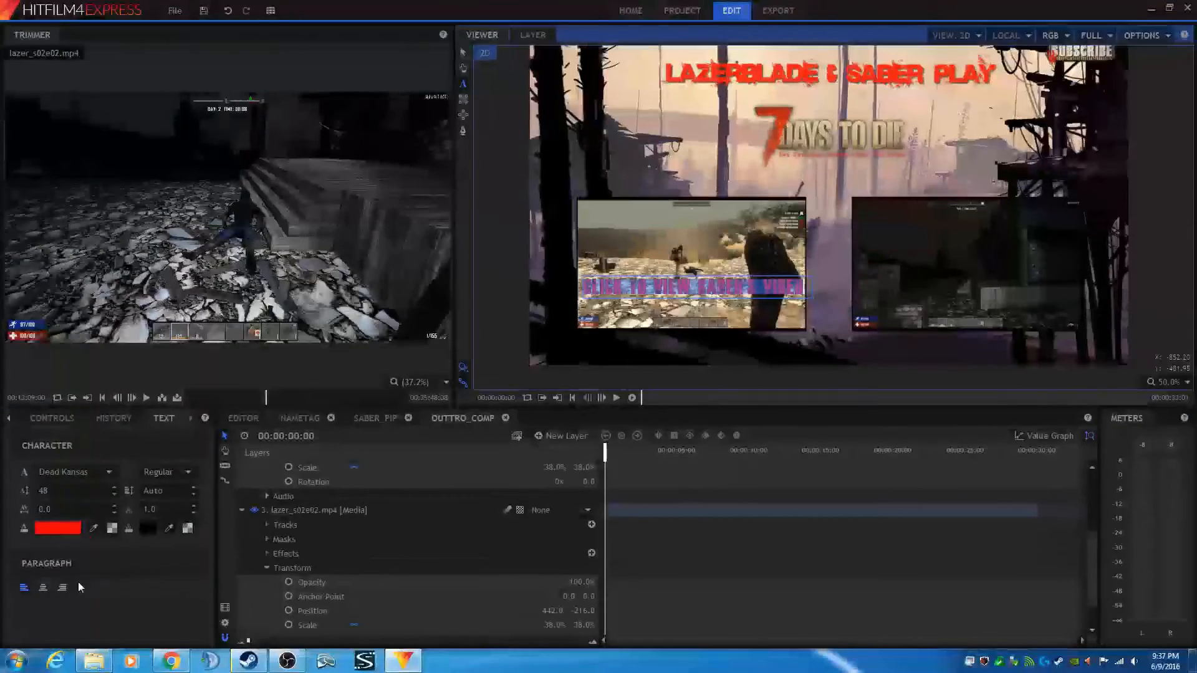
left_click(44, 590)
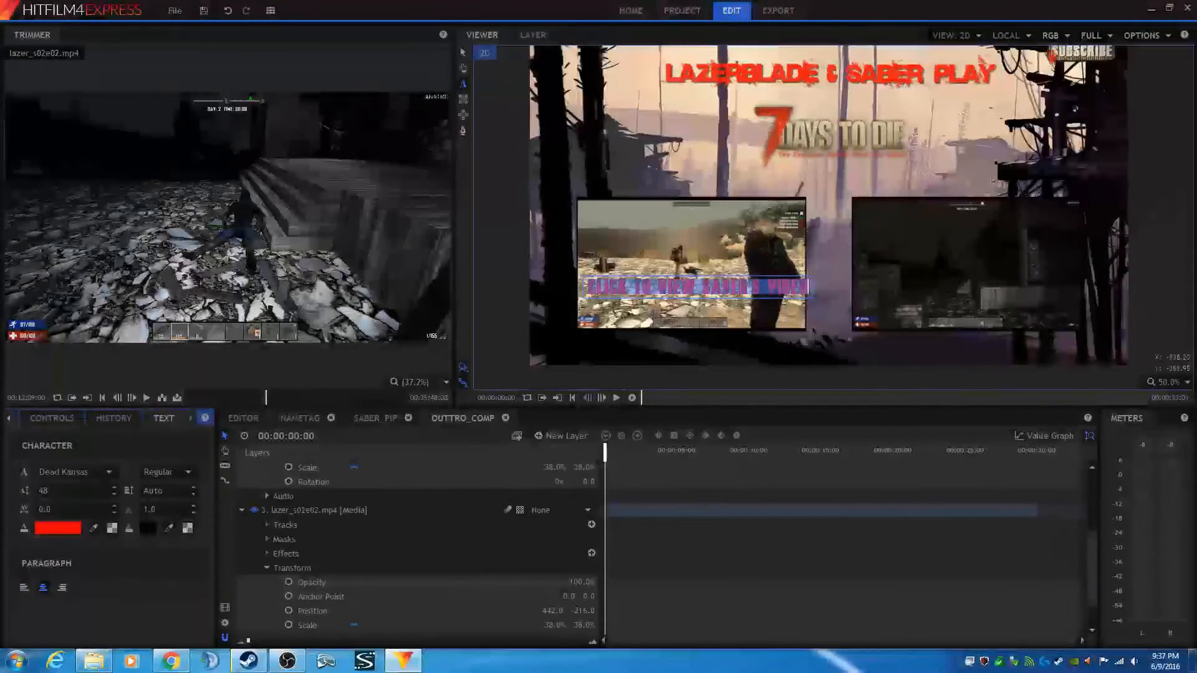
- Colour the caption pale yellow, #ffff7f
left_click(46, 529)
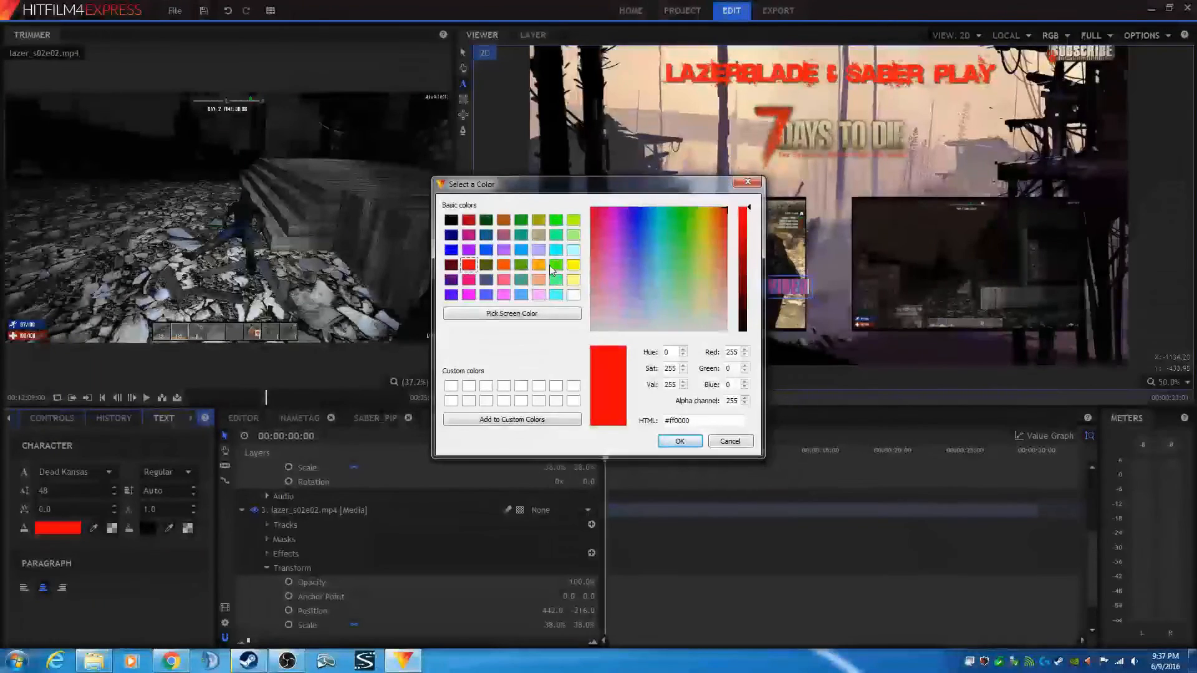
left_click(573, 281)
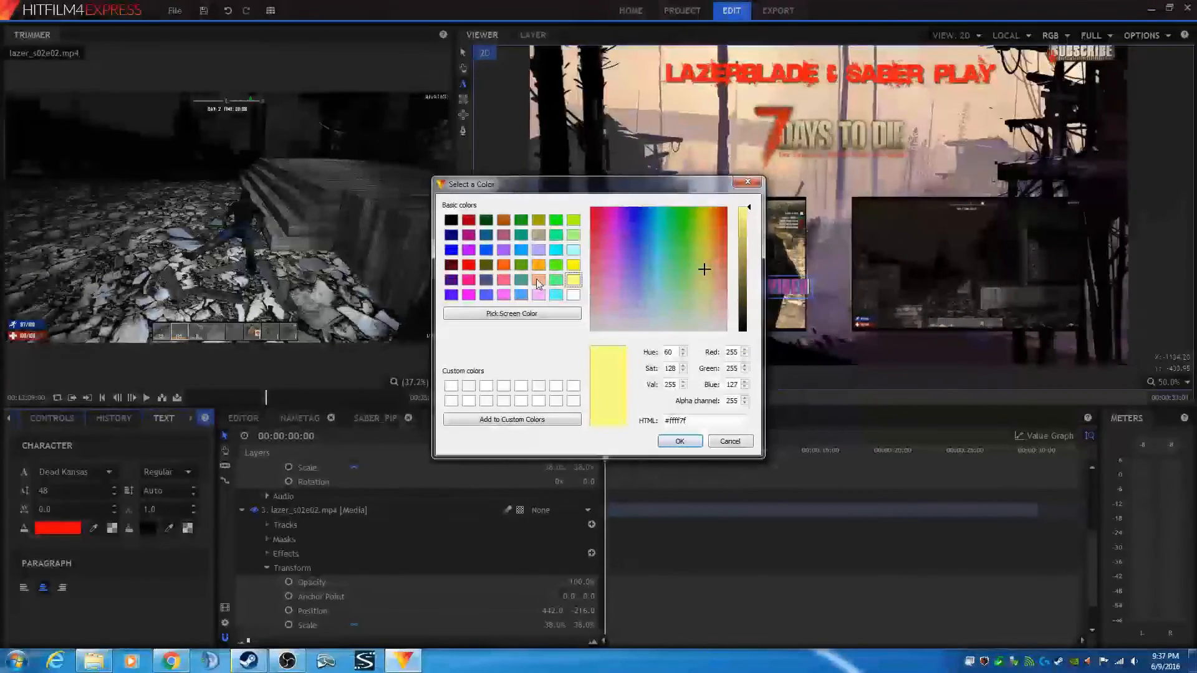
left_click(681, 440)
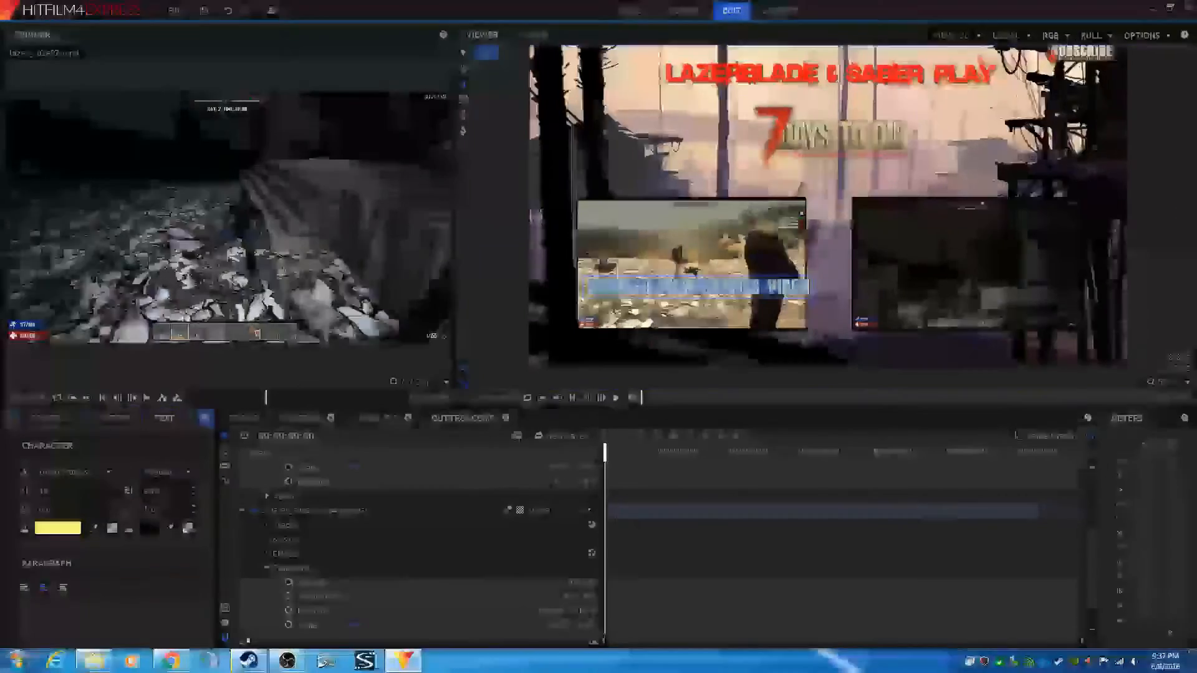
- Move the caption just below the left clip and duplicate its text layer
left_click(461, 53)
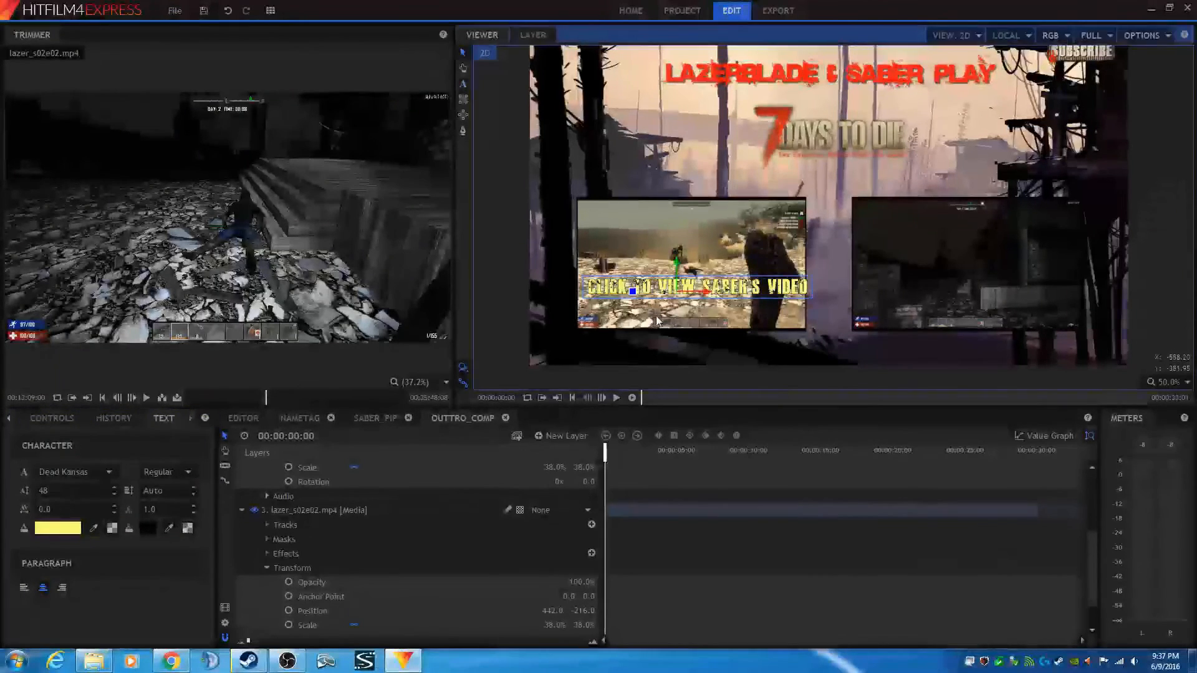
left_click_drag(672, 291, 670, 346)
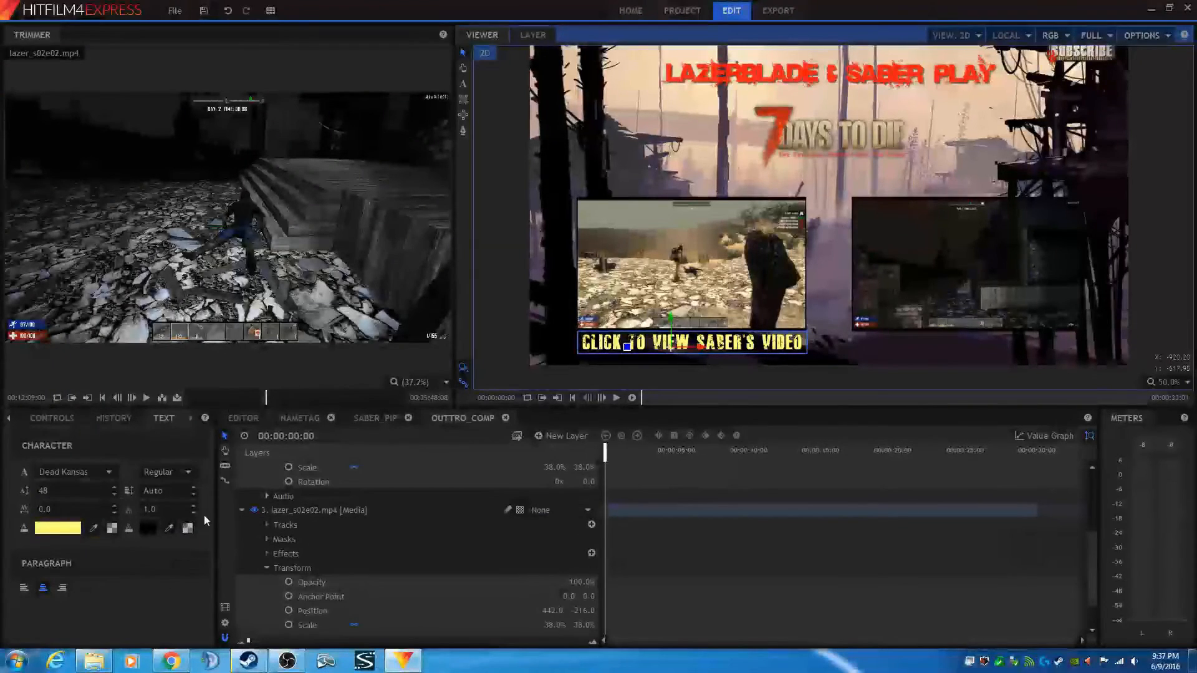
left_click(242, 510)
scroll(258, 545, "up", 3)
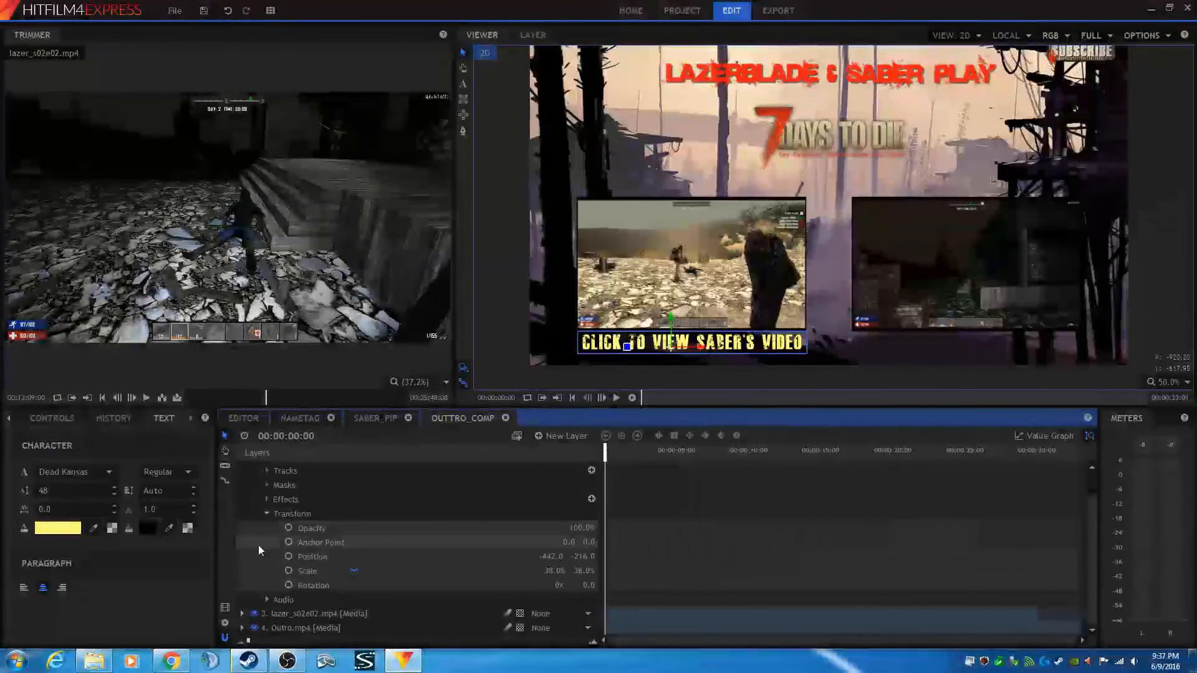
left_click(243, 485)
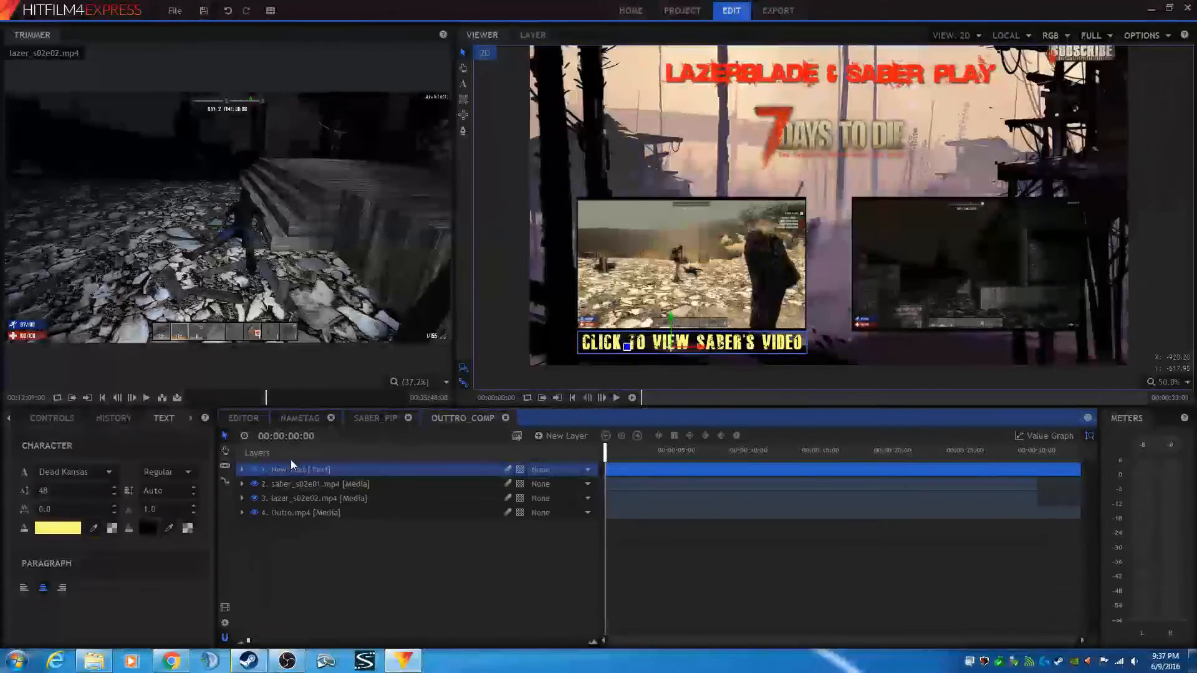
right_click(295, 475)
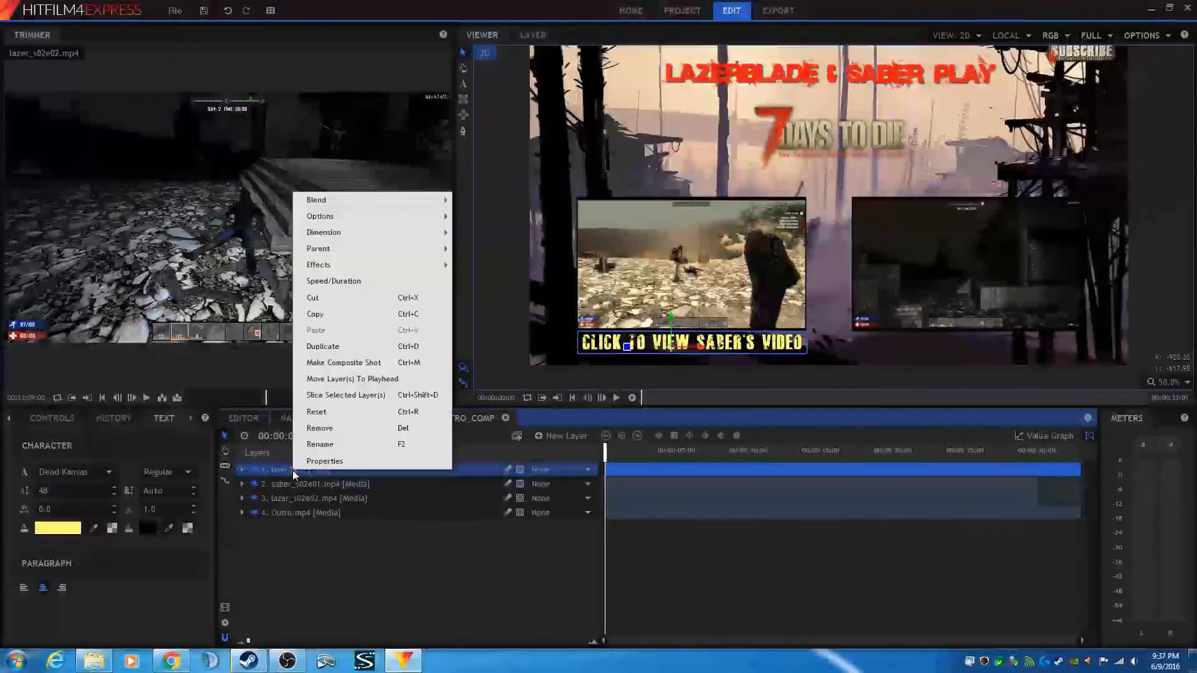
left_click(323, 346)
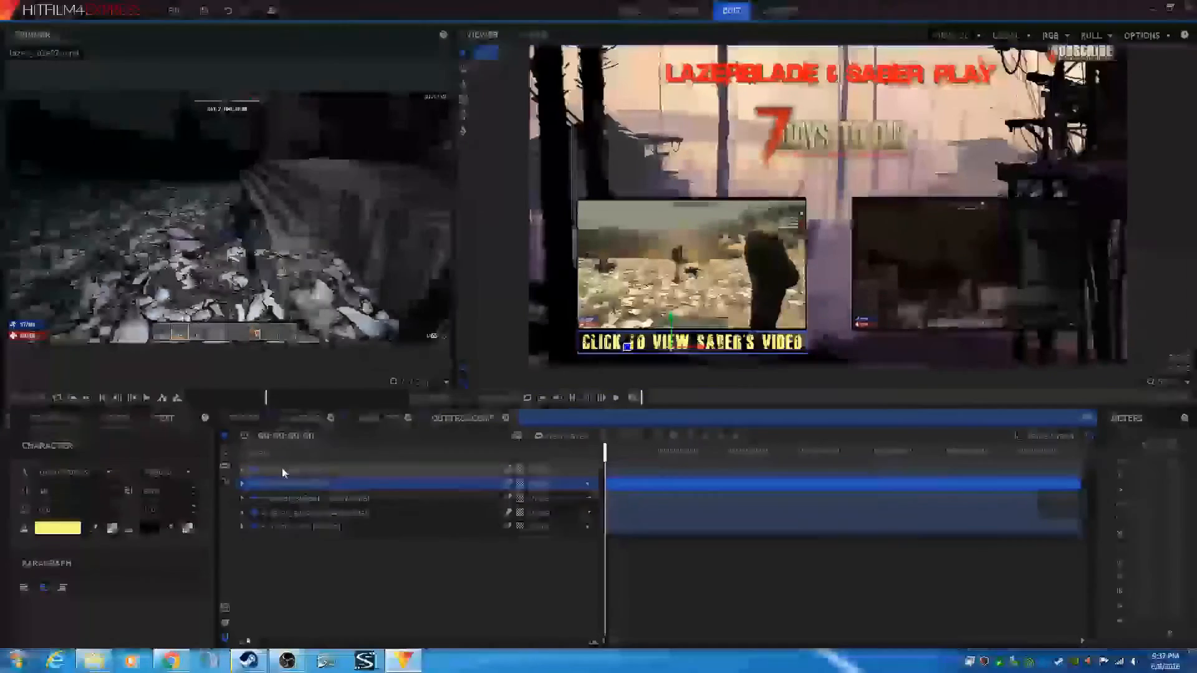
- Move the duplicated caption below the right clip and change its text to ON THE NEXT VIDEO..
left_click(282, 469)
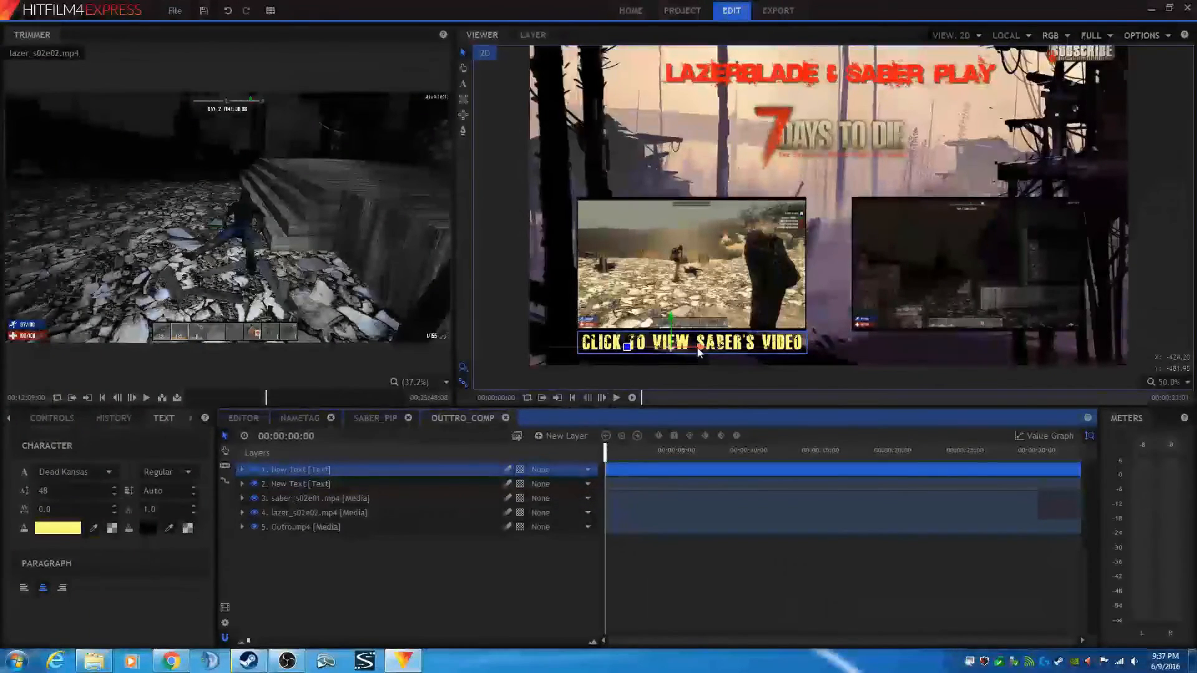
left_click_drag(697, 347, 976, 353)
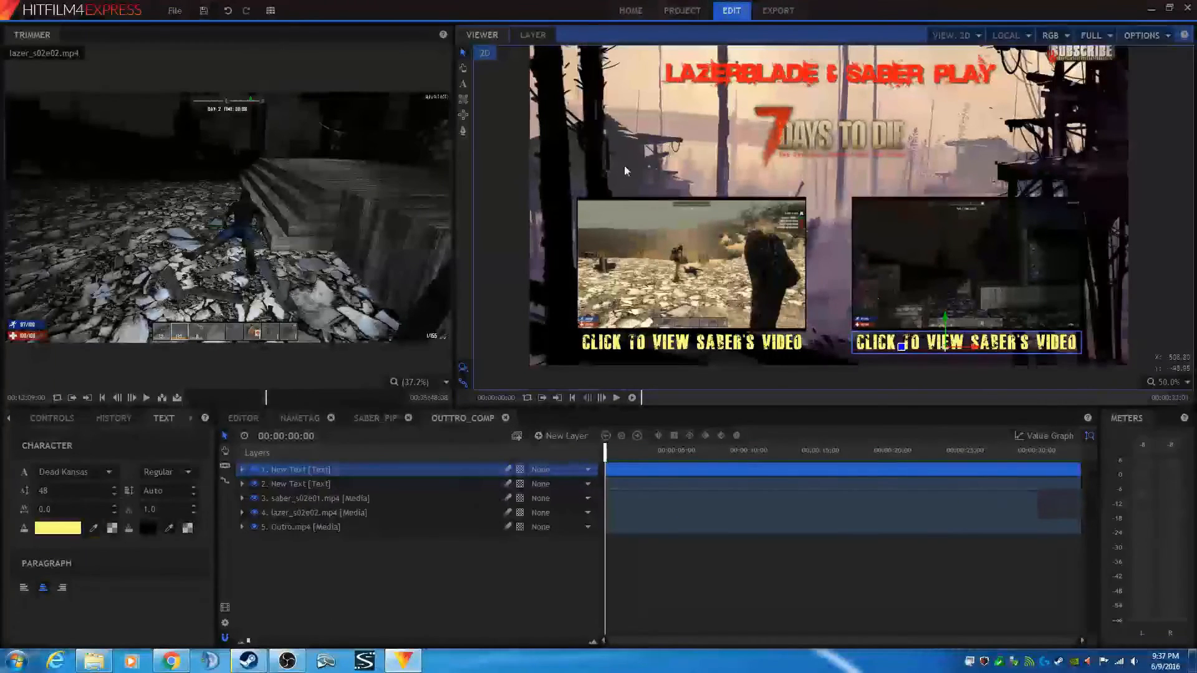
left_click(463, 84)
left_click(938, 348)
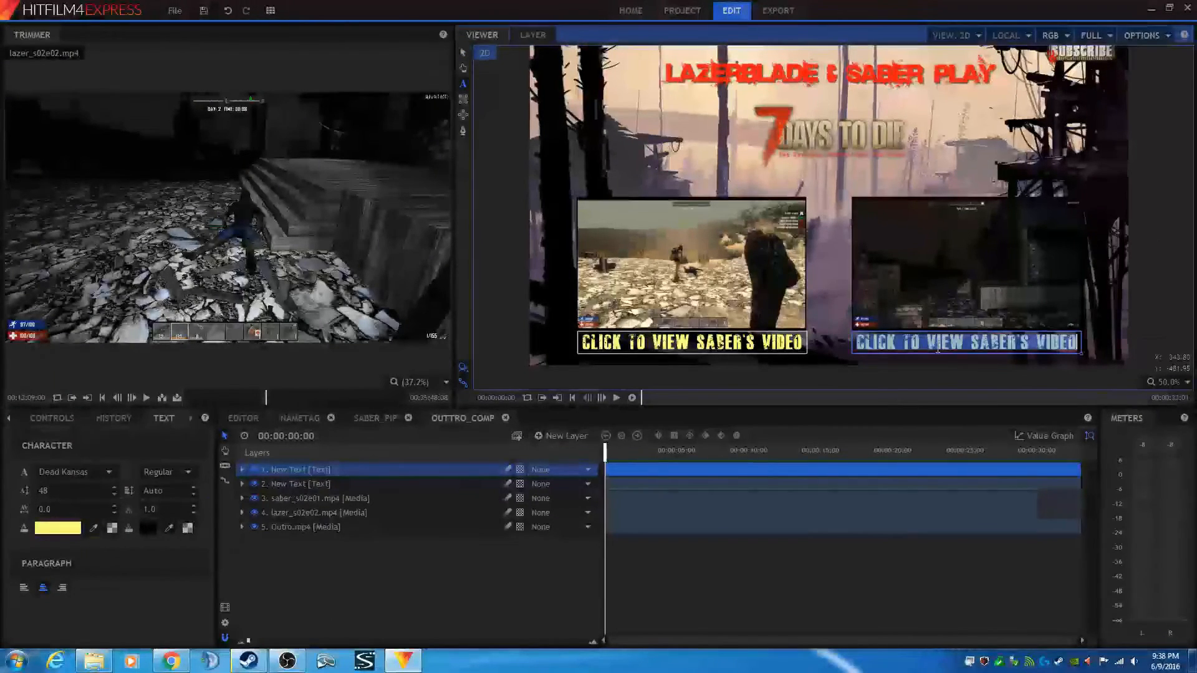
type("ON THE")
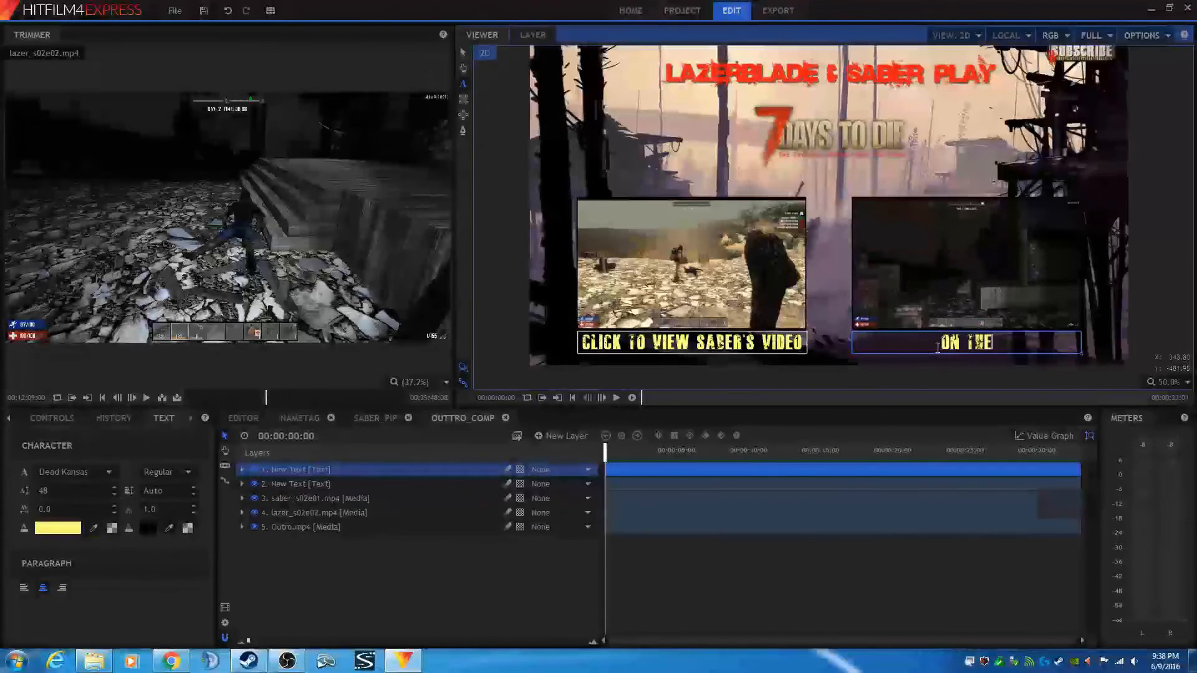
type(" NEXT VIDEO")
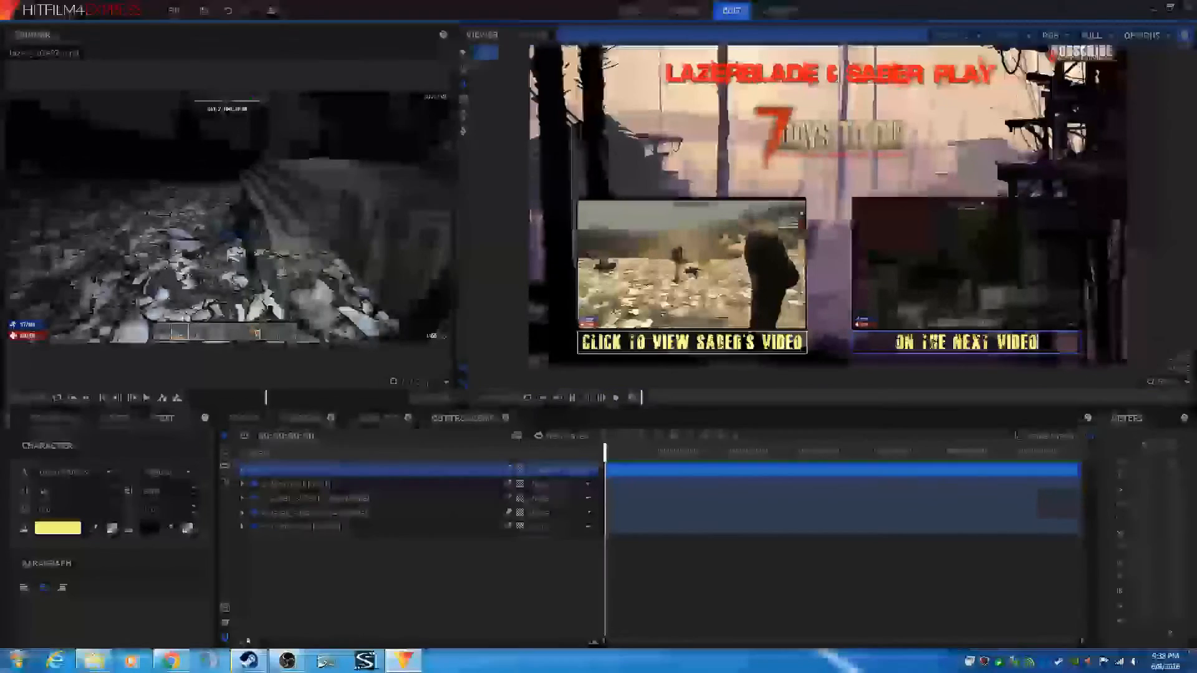
type("...")
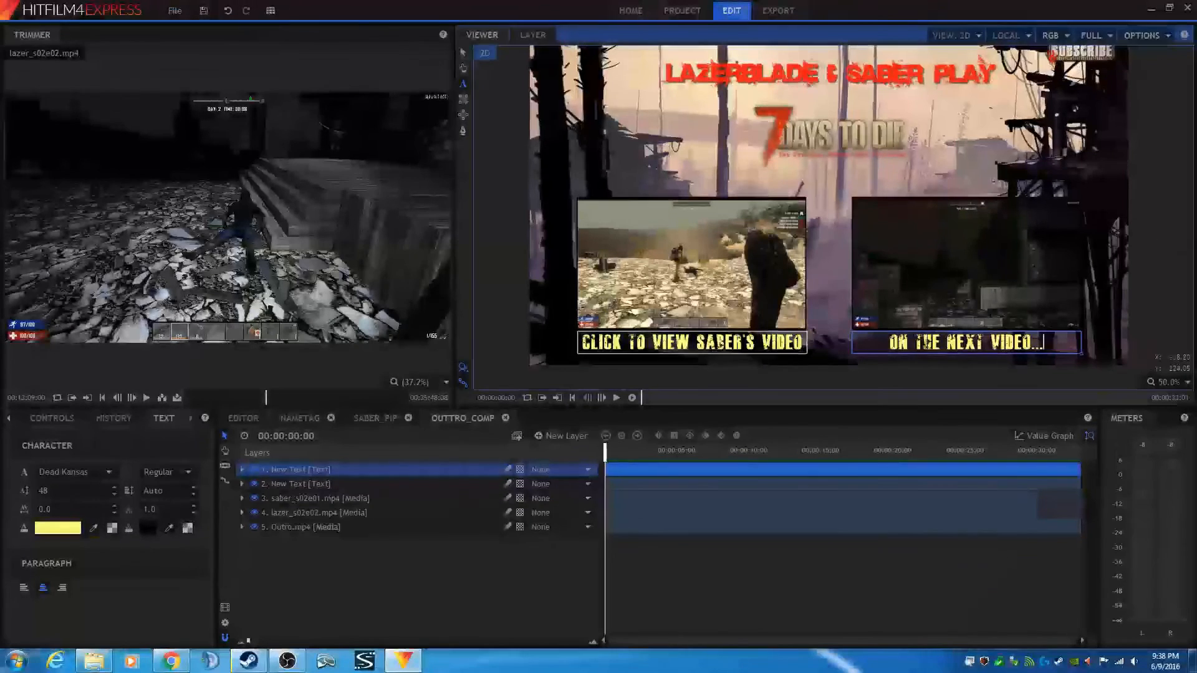
- Return to the editor timeline at its start and save the project as tutorial2 in the OBS folder
left_click_drag(866, 93, 869, 112)
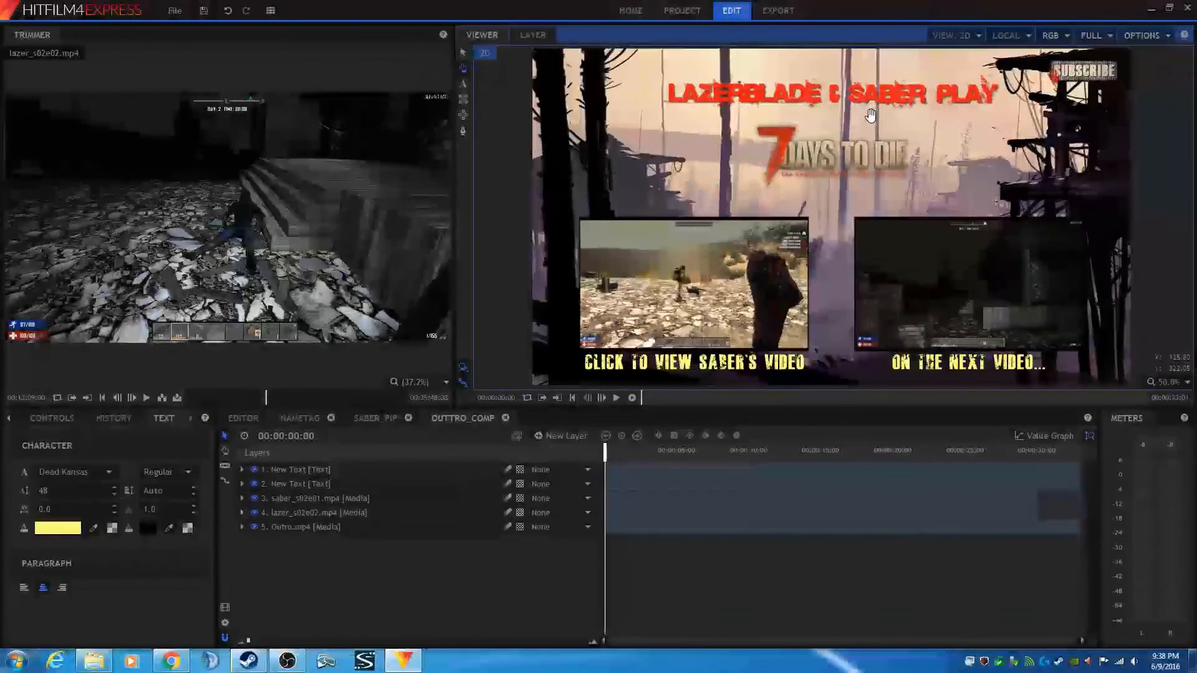
left_click(241, 418)
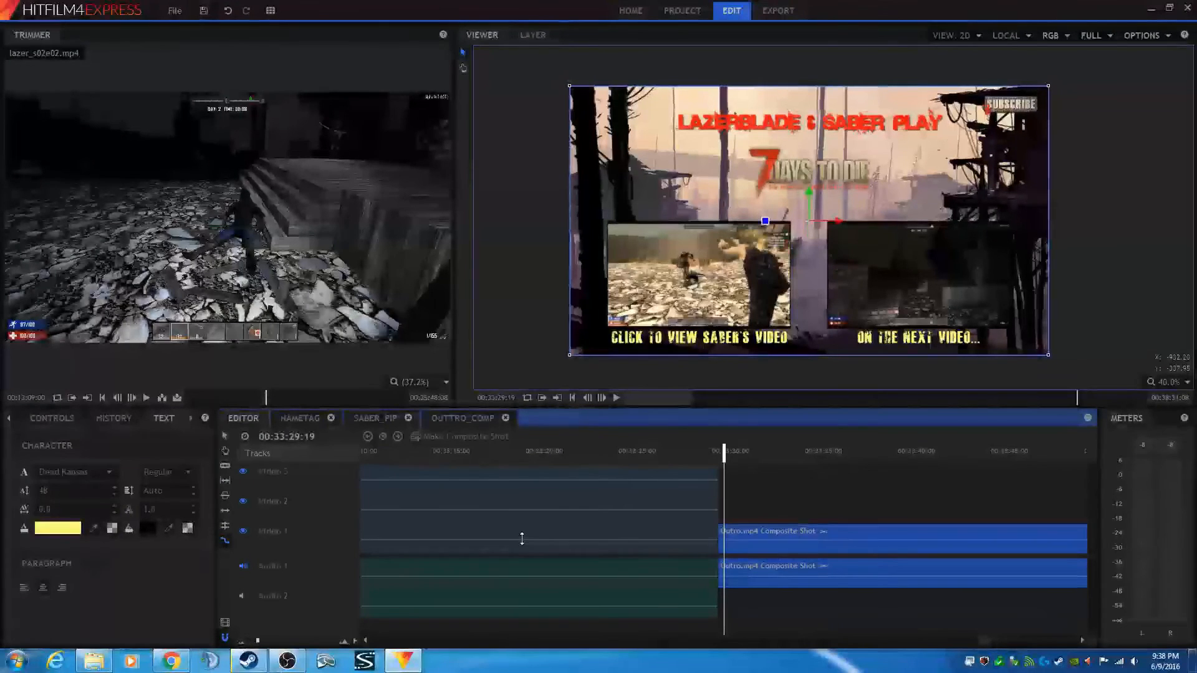
left_click(573, 398)
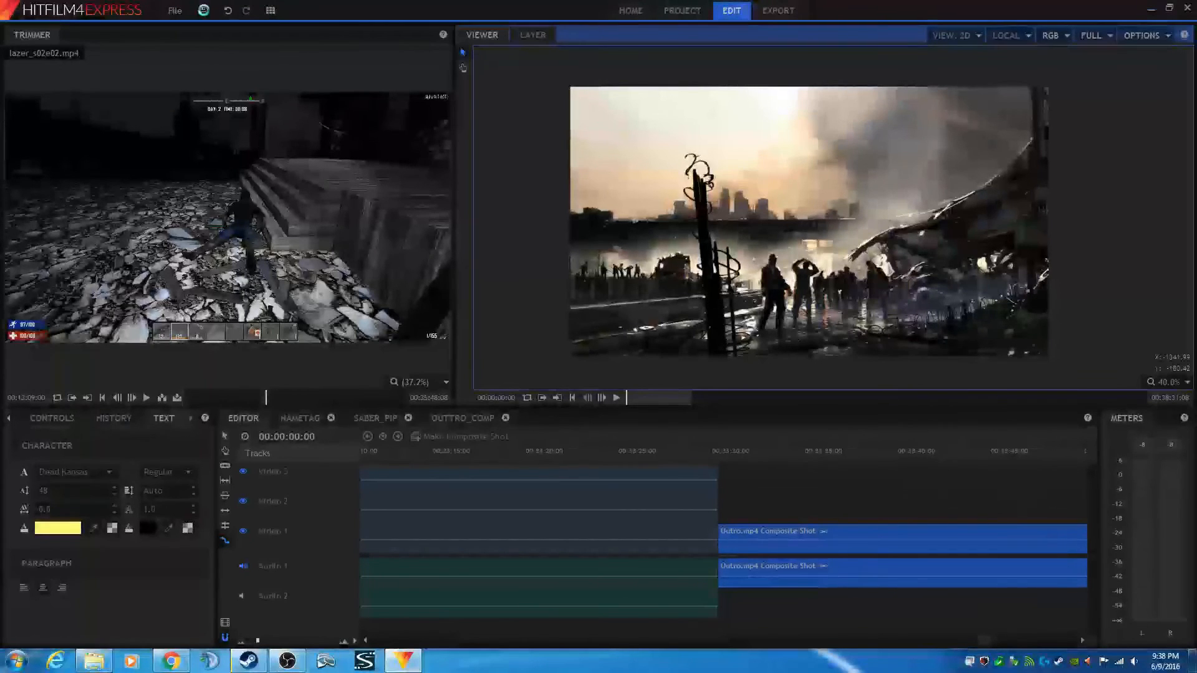
left_click(203, 10)
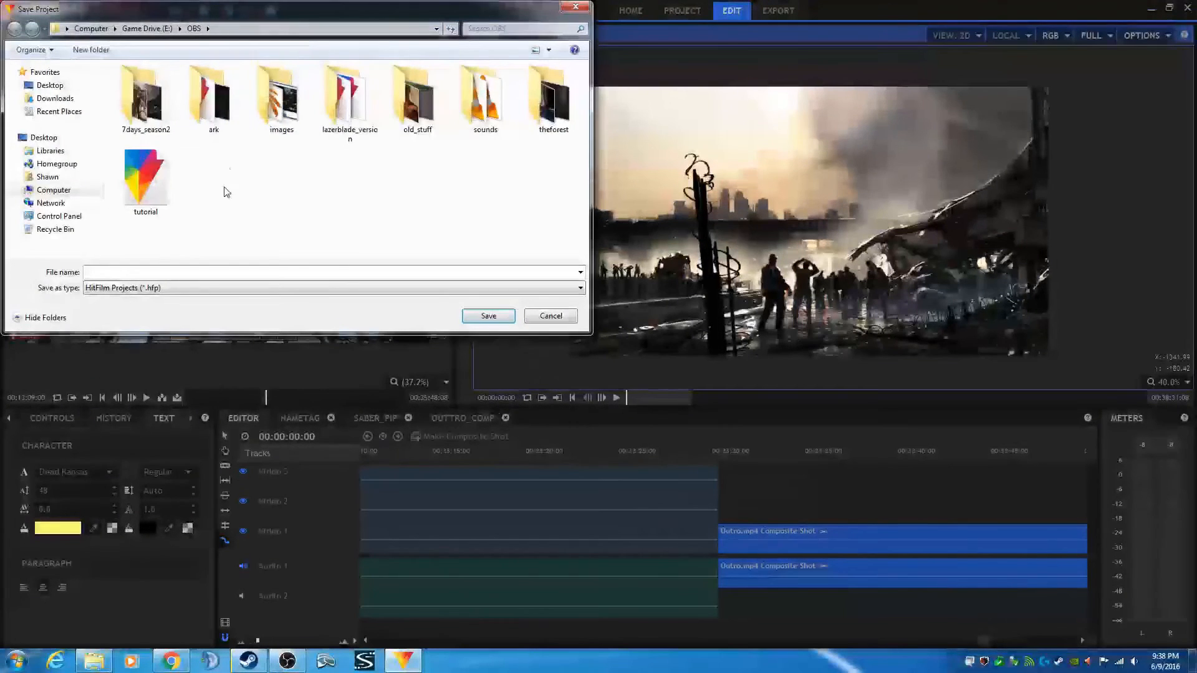
left_click(138, 209)
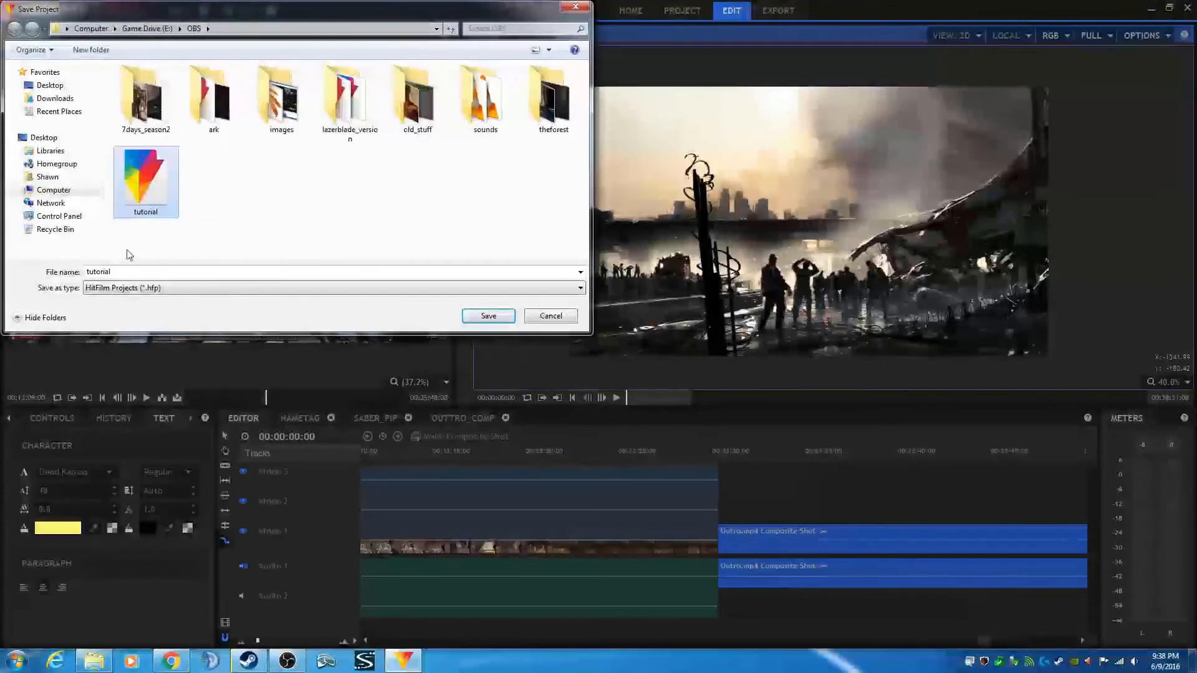
left_click(116, 273)
left_click(116, 273)
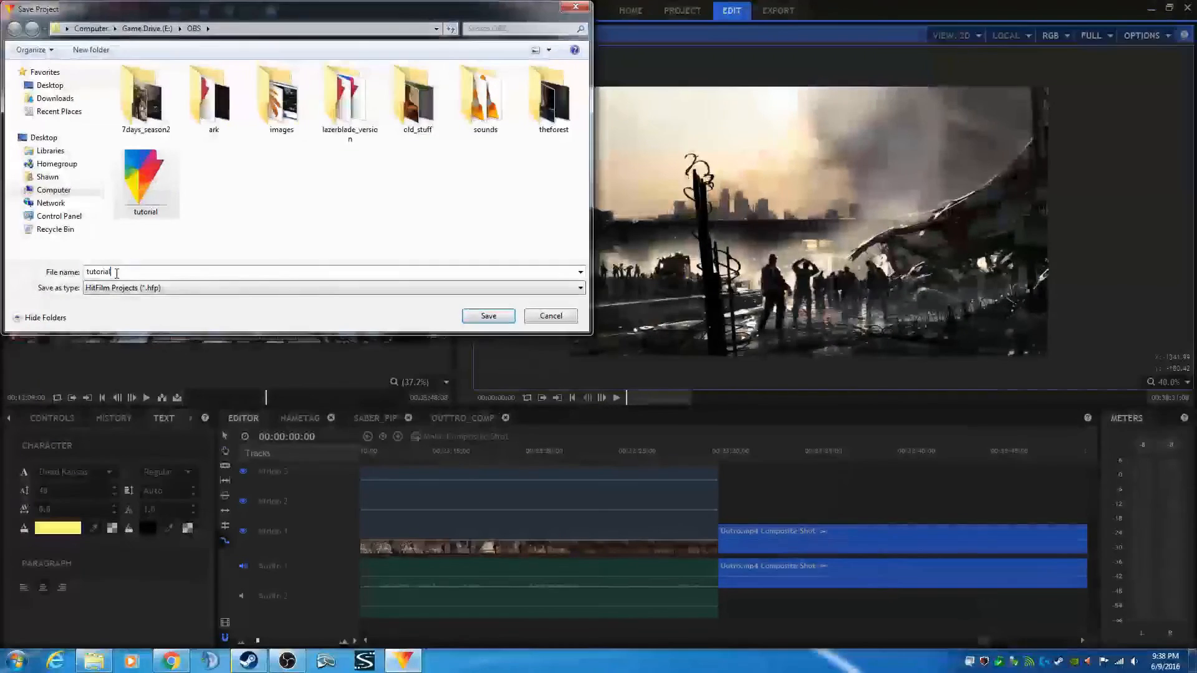
left_click(491, 318)
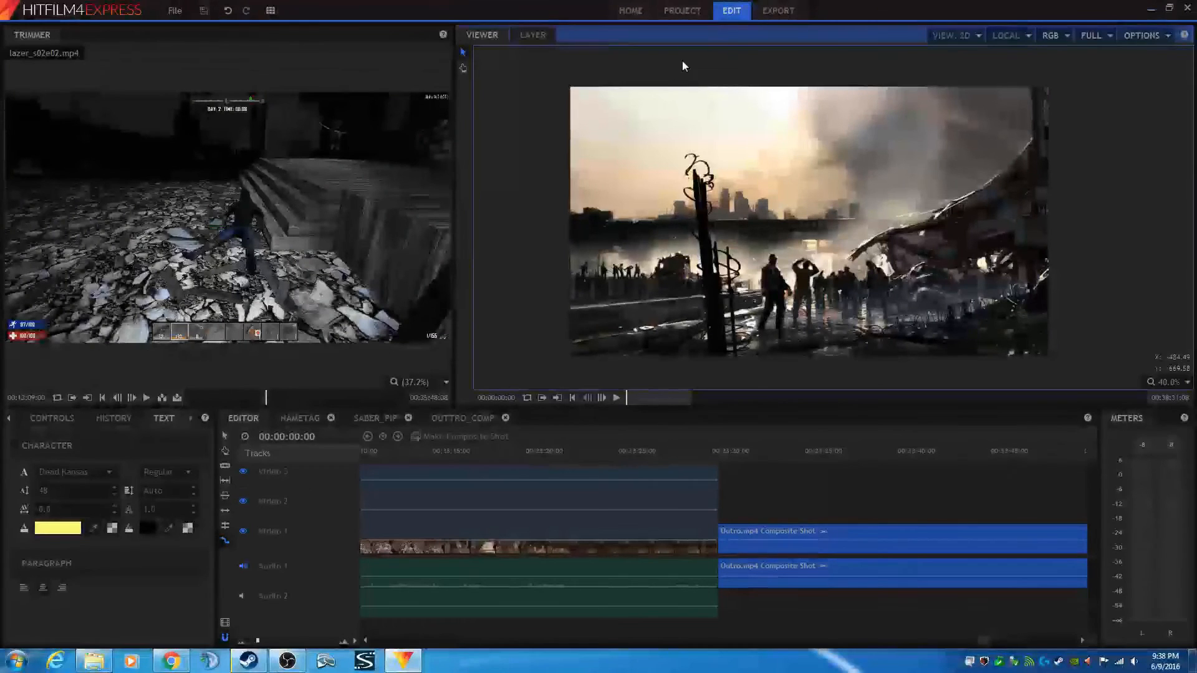
- Open the MP4 export settings and set the profile to High and the level to 5.0
left_click(778, 11)
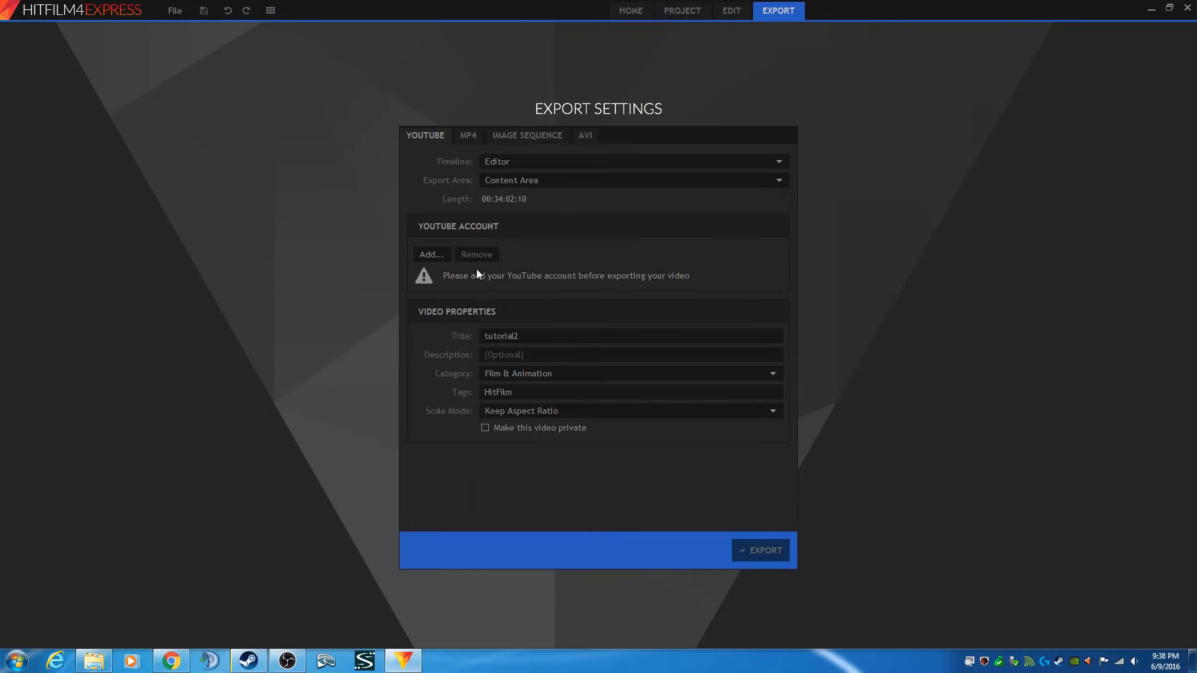
left_click(468, 136)
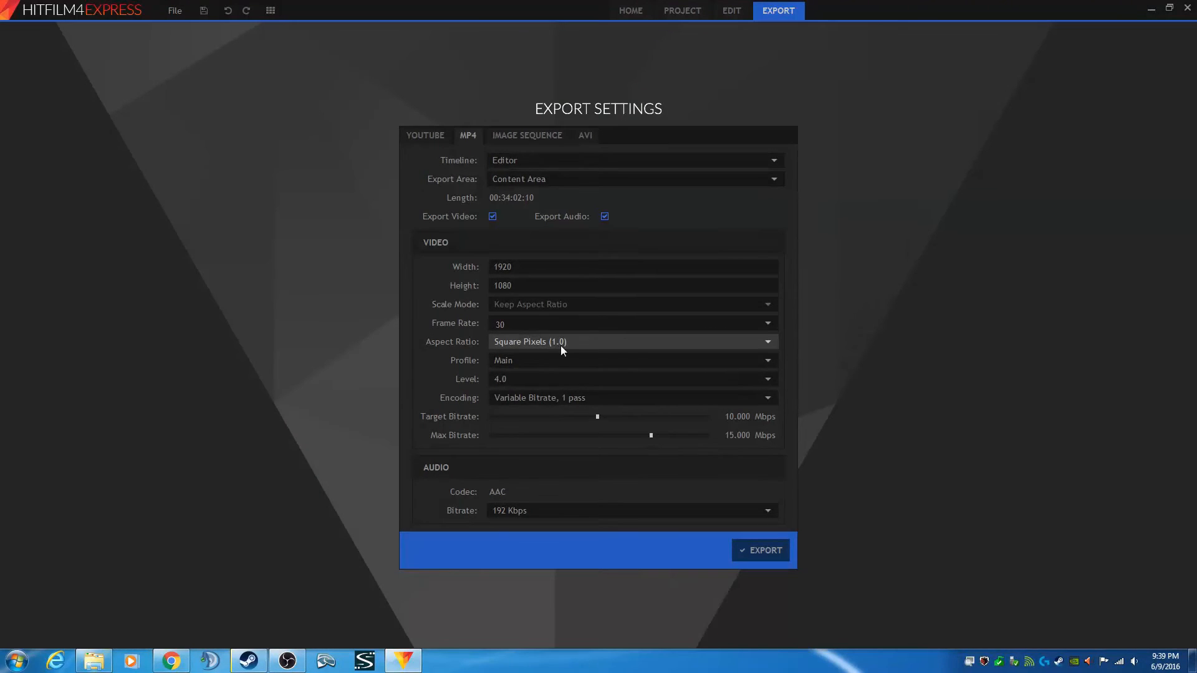
left_click(764, 361)
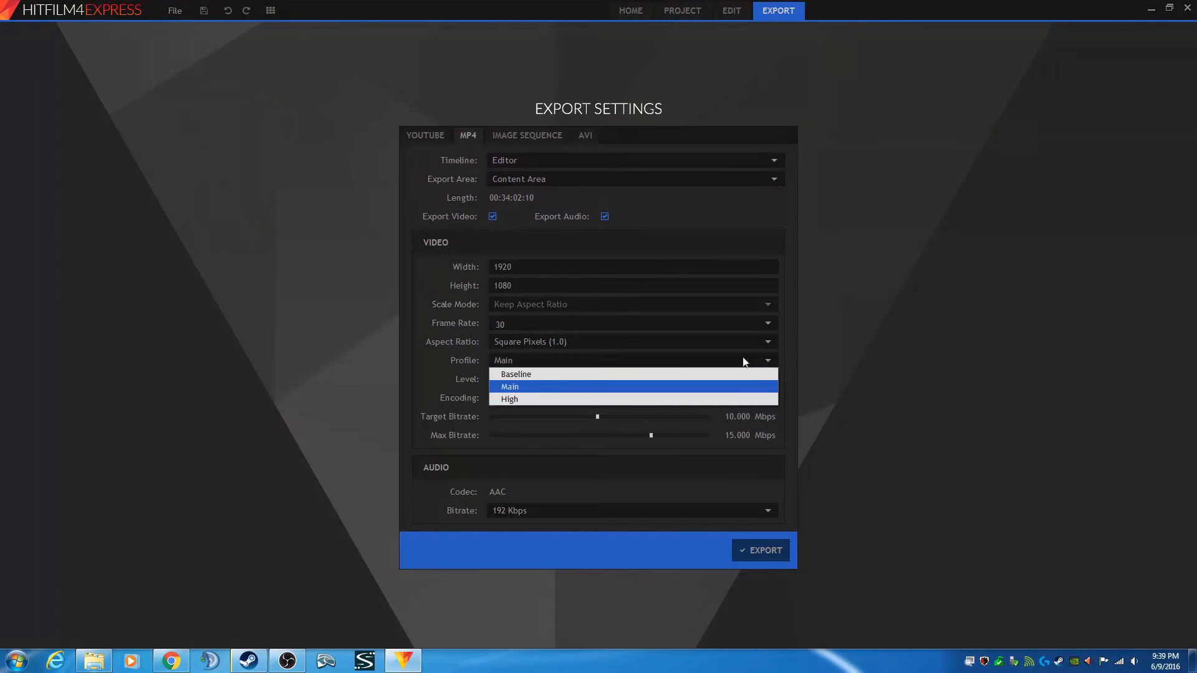
left_click(537, 397)
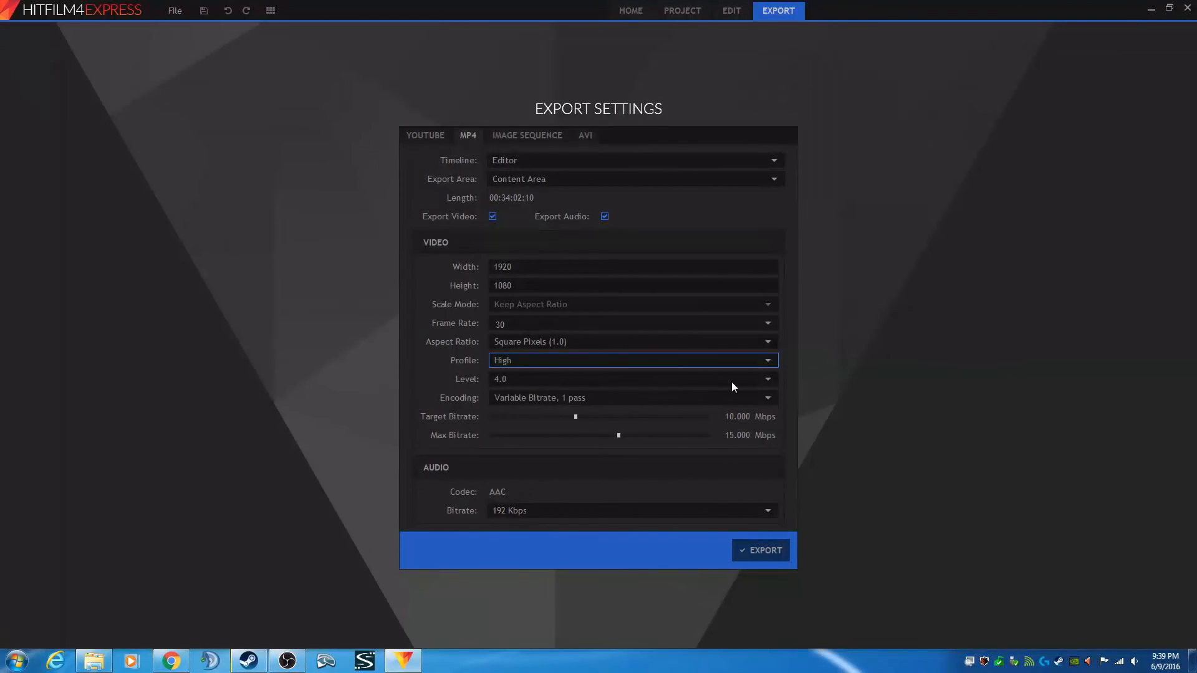
left_click(535, 380)
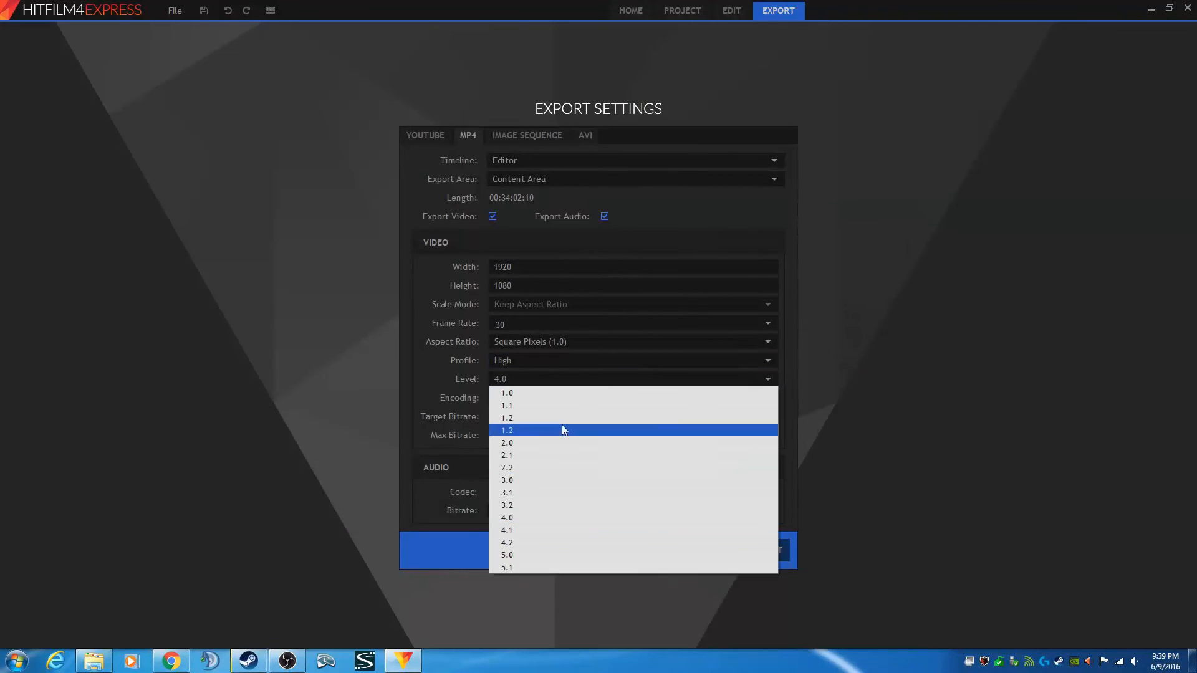
left_click(533, 553)
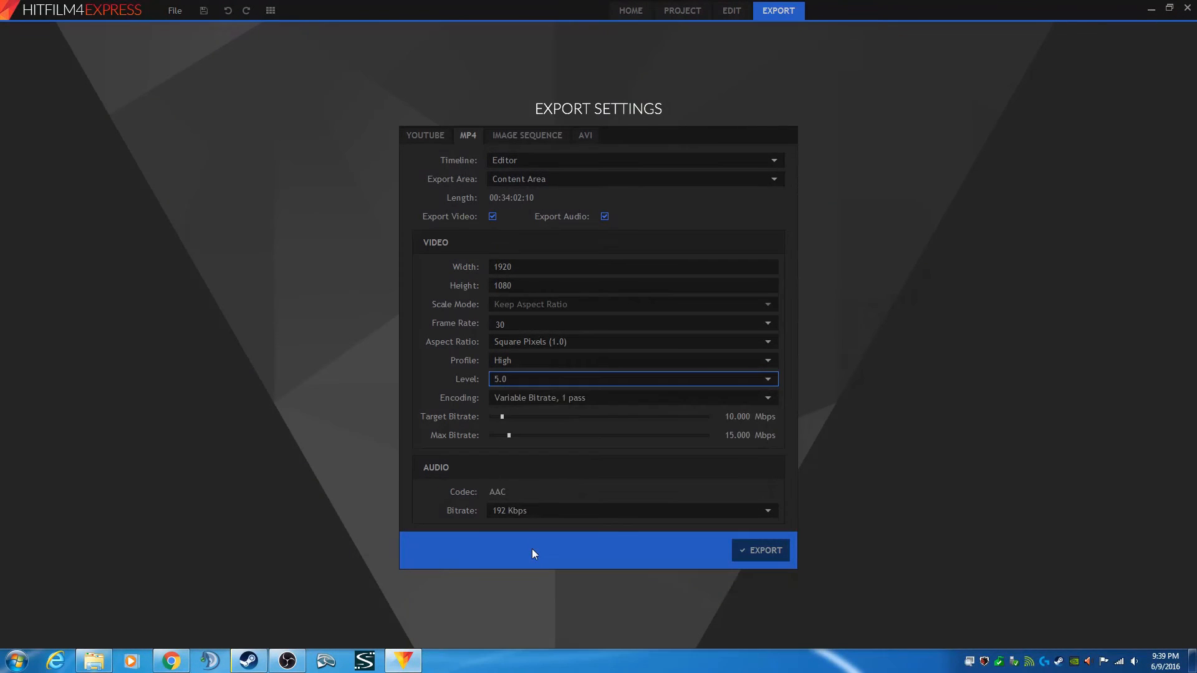
- Switch the video encoding to Constant Bitrate with a bitrate of 16 Mbps
left_click(766, 399)
left_click(551, 412)
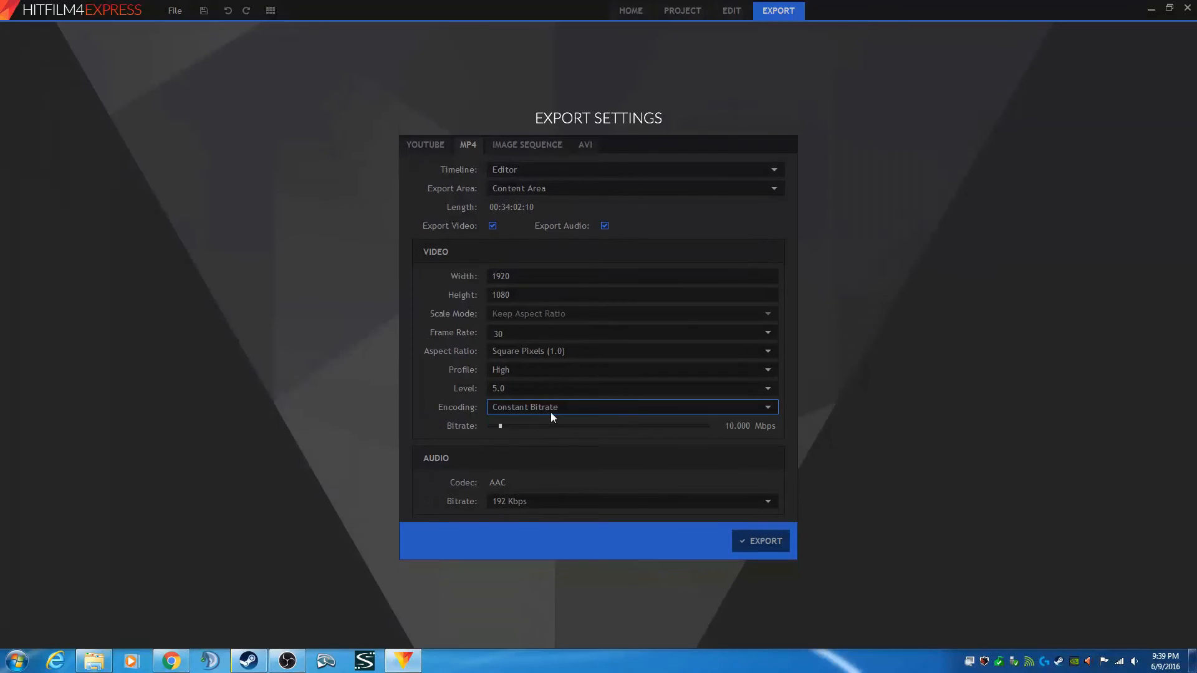
left_click(735, 425)
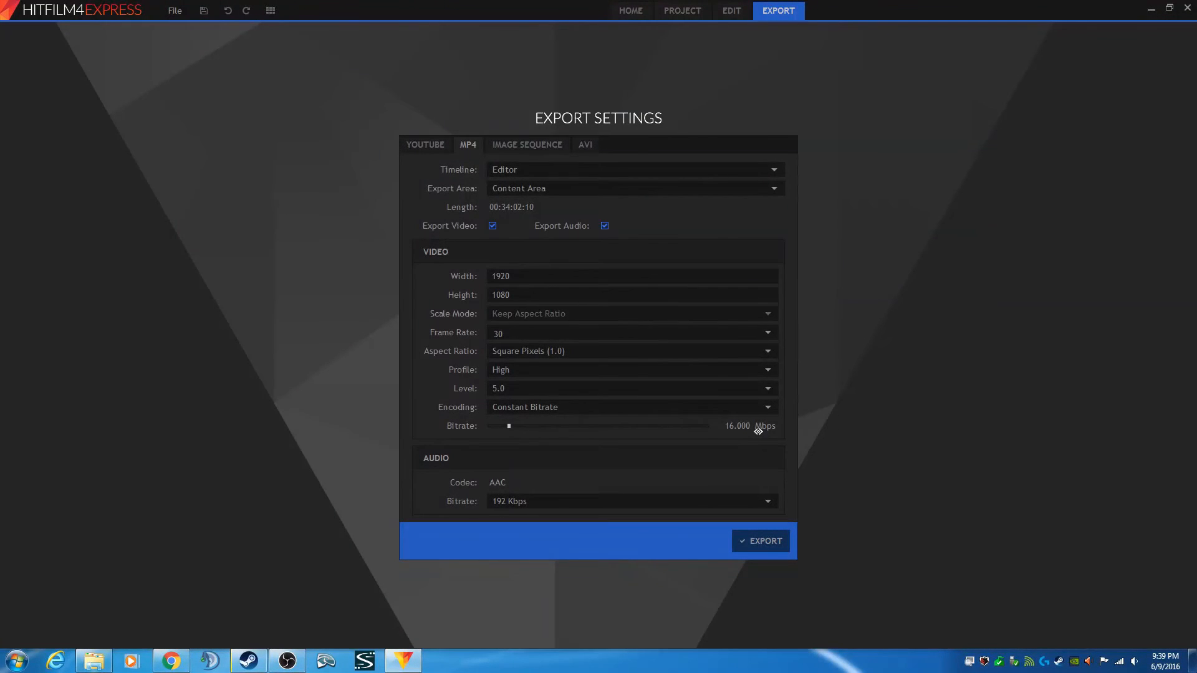
- Set the audio bitrate to 128 Kbps
left_click(585, 502)
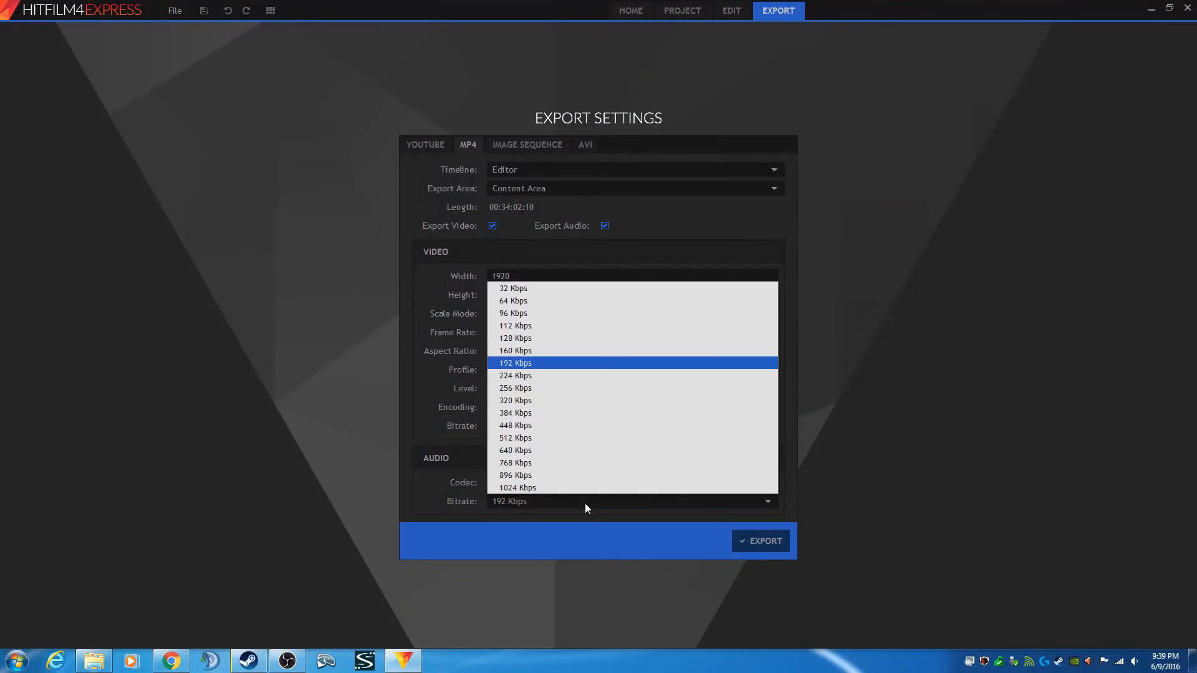
left_click(541, 338)
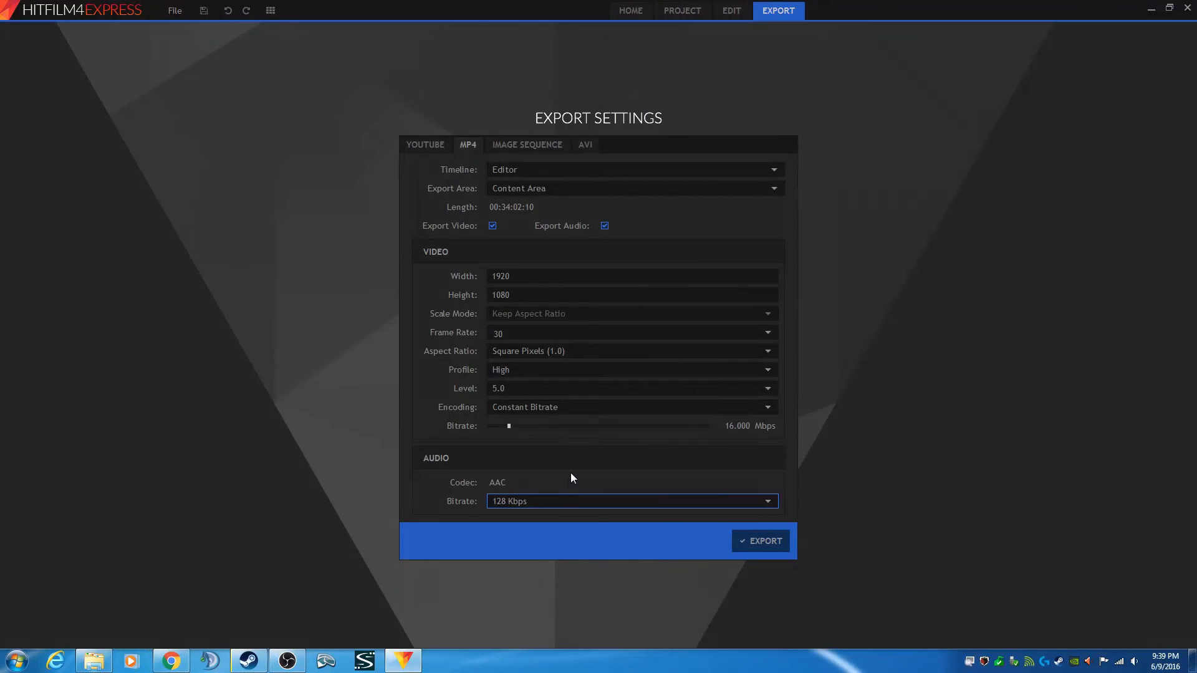
left_click(638, 502)
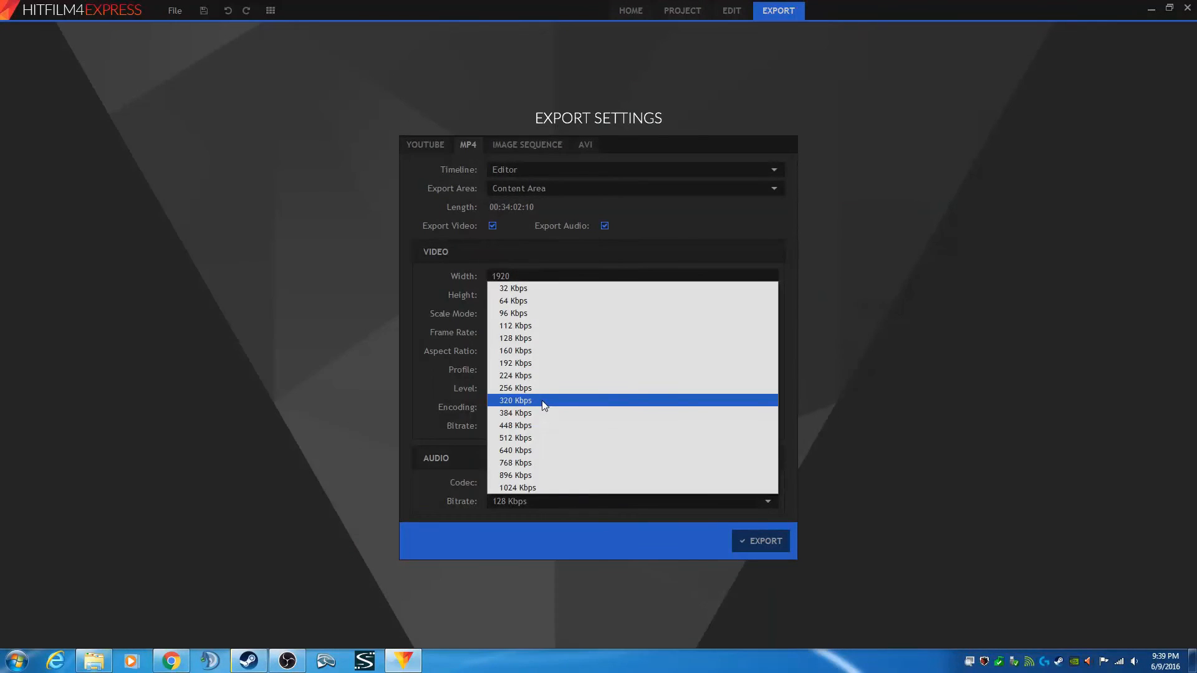
left_click(424, 493)
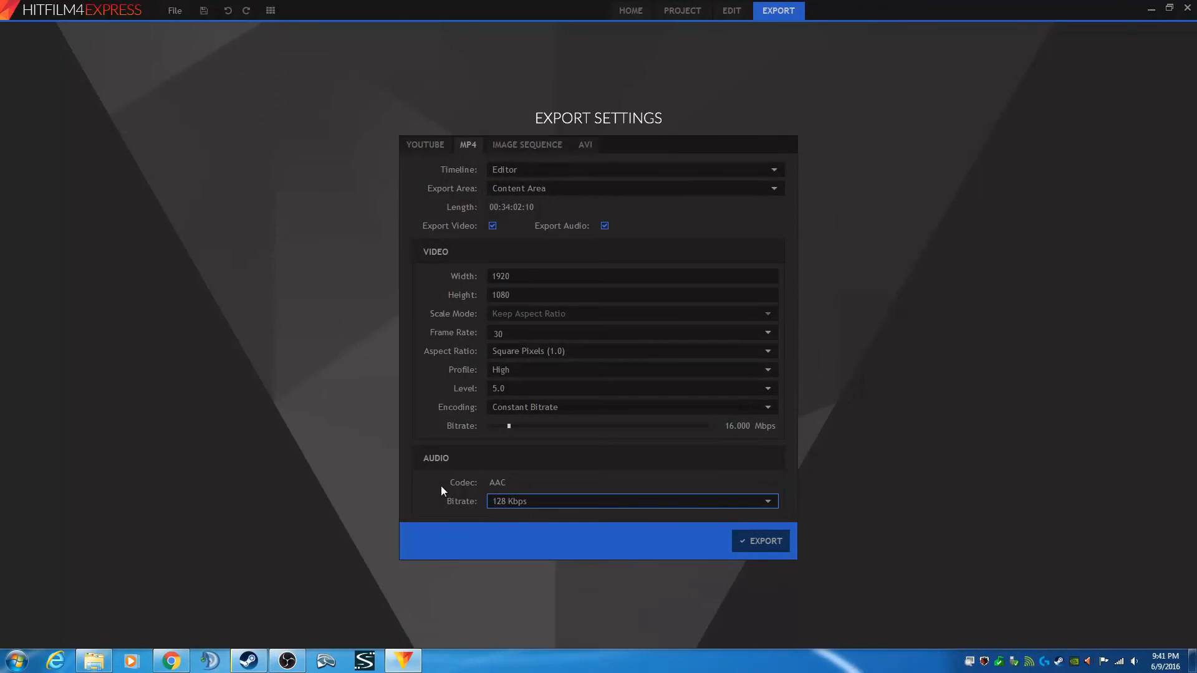
- Return to editing and open Outro.mp4 from the media panel in the trimmer
left_click(731, 14)
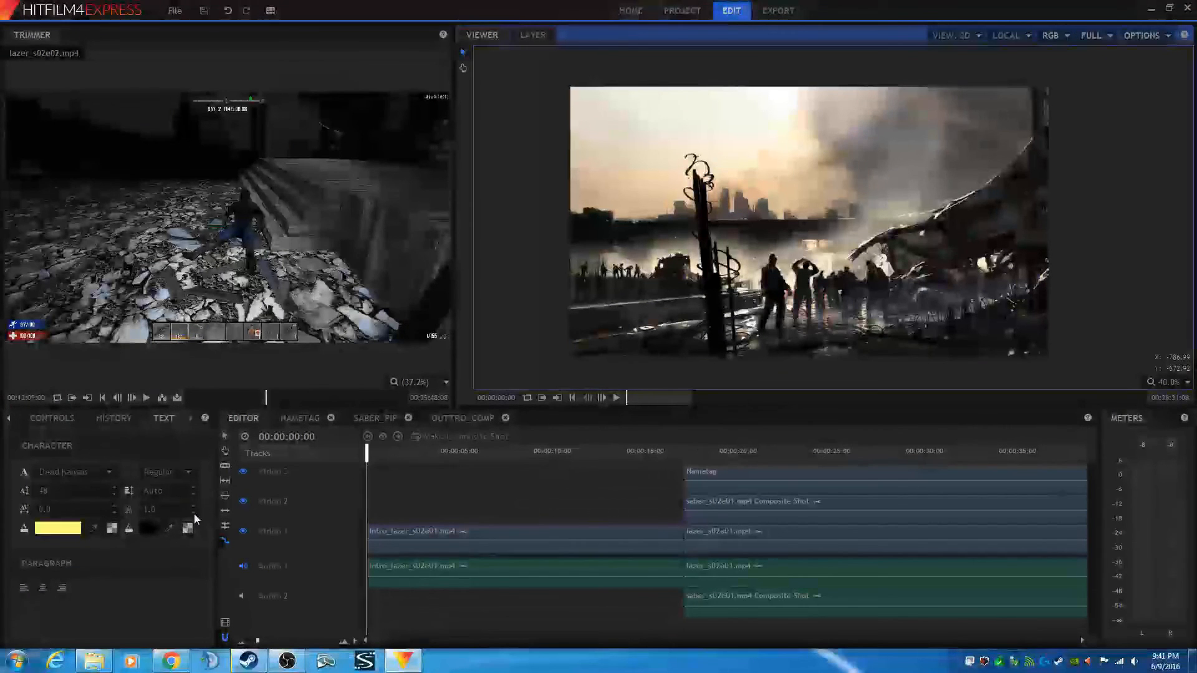
left_click(9, 419)
left_click(39, 418)
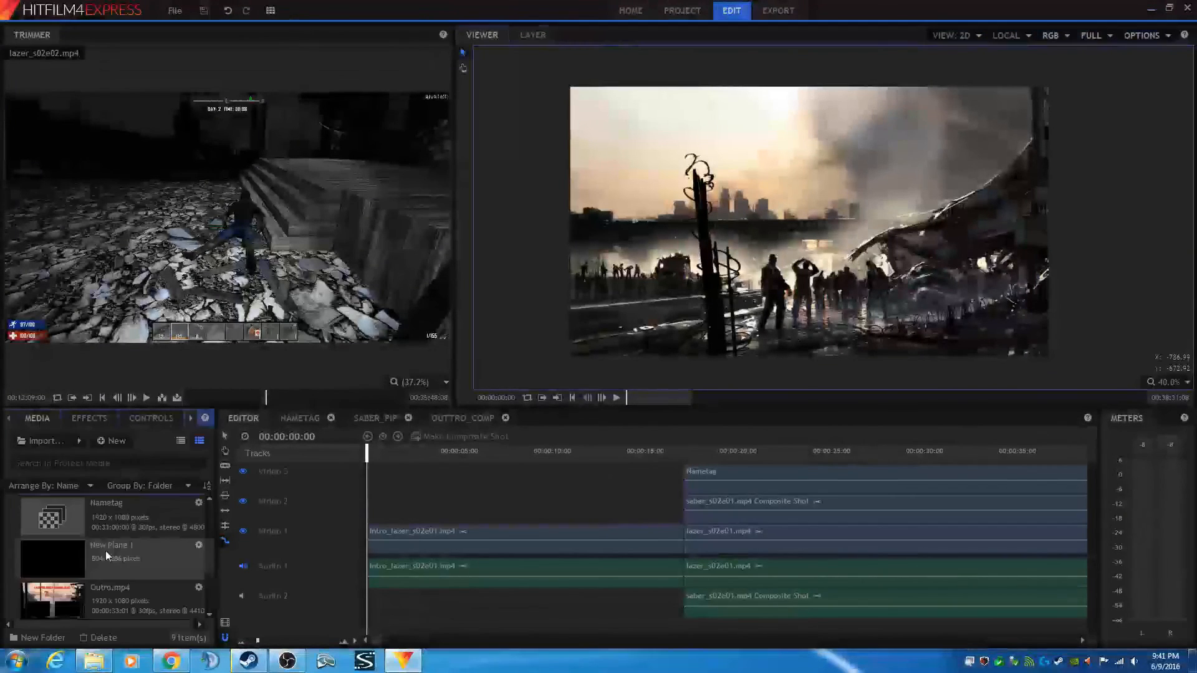
left_click(122, 592)
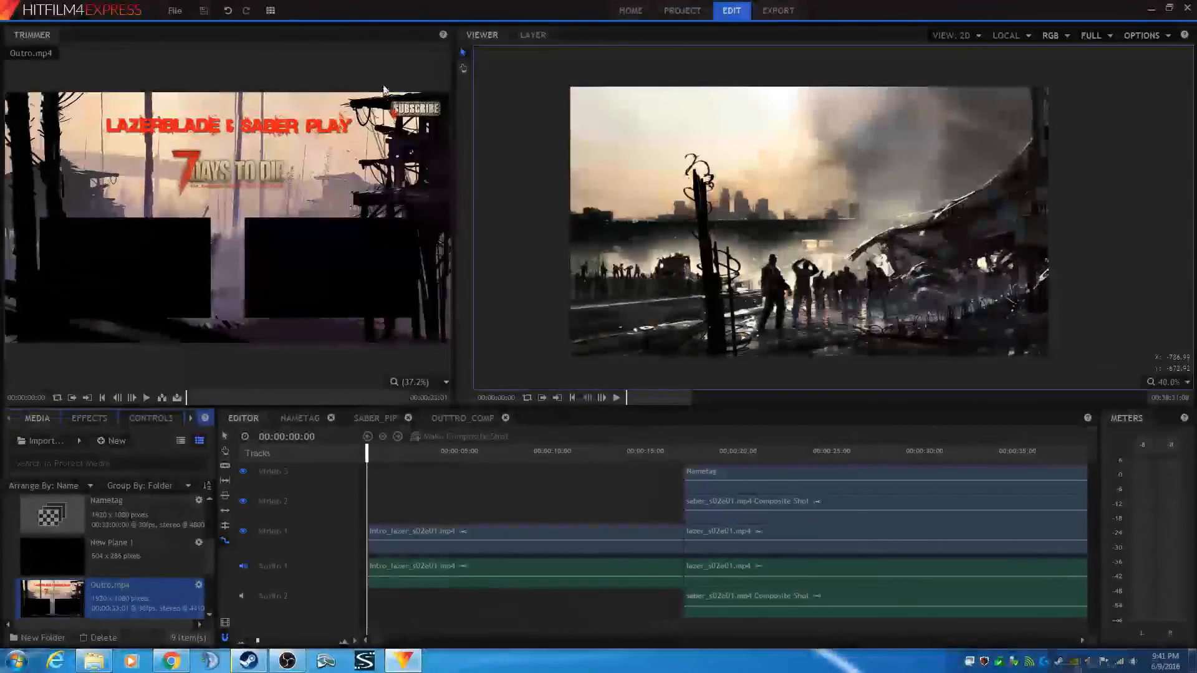